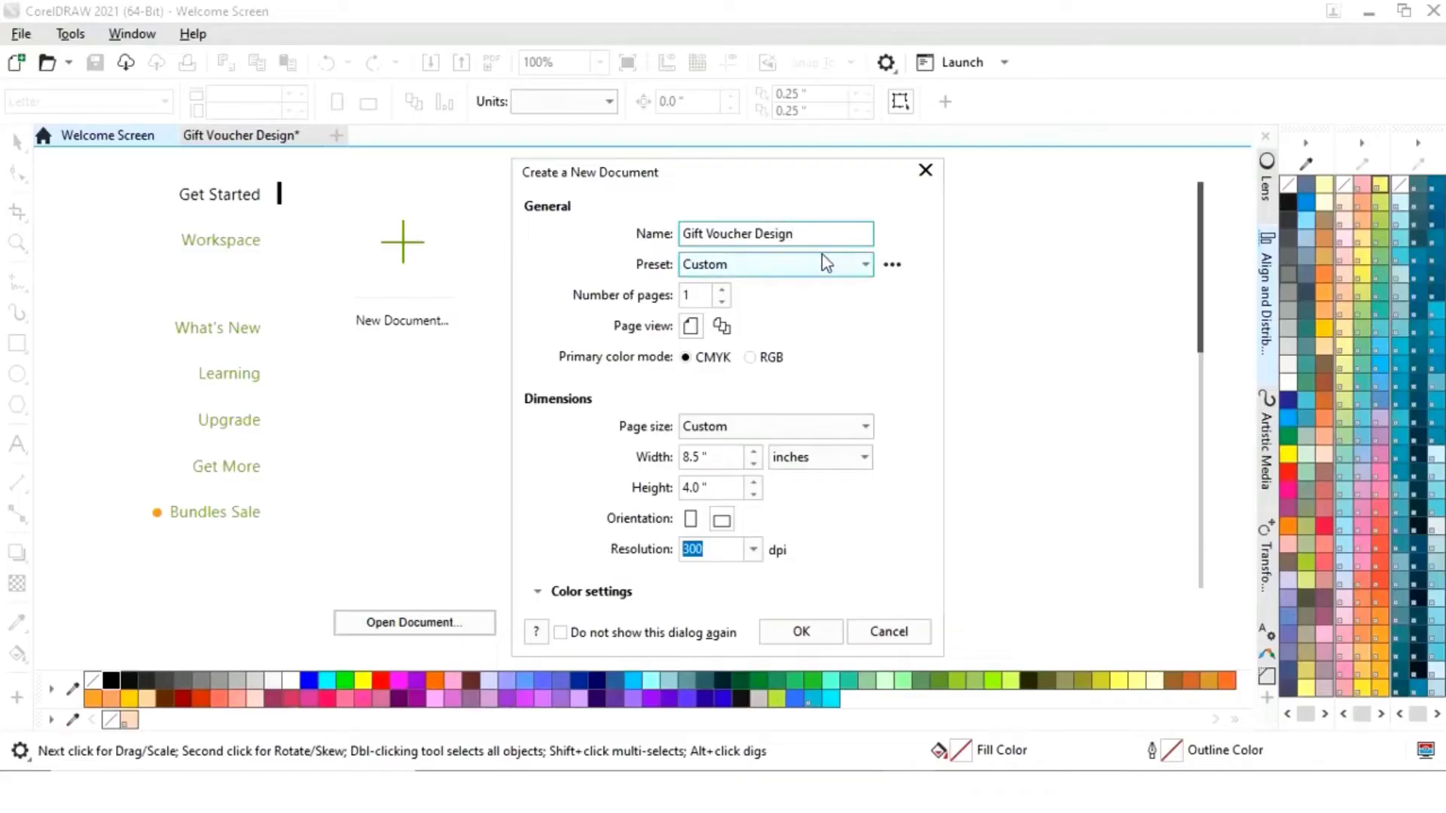
- Name the new 8.5 × 4 inch, 300 dpi document 'Gift Voucher Design' and create it
left_click_drag(802, 236, 673, 238)
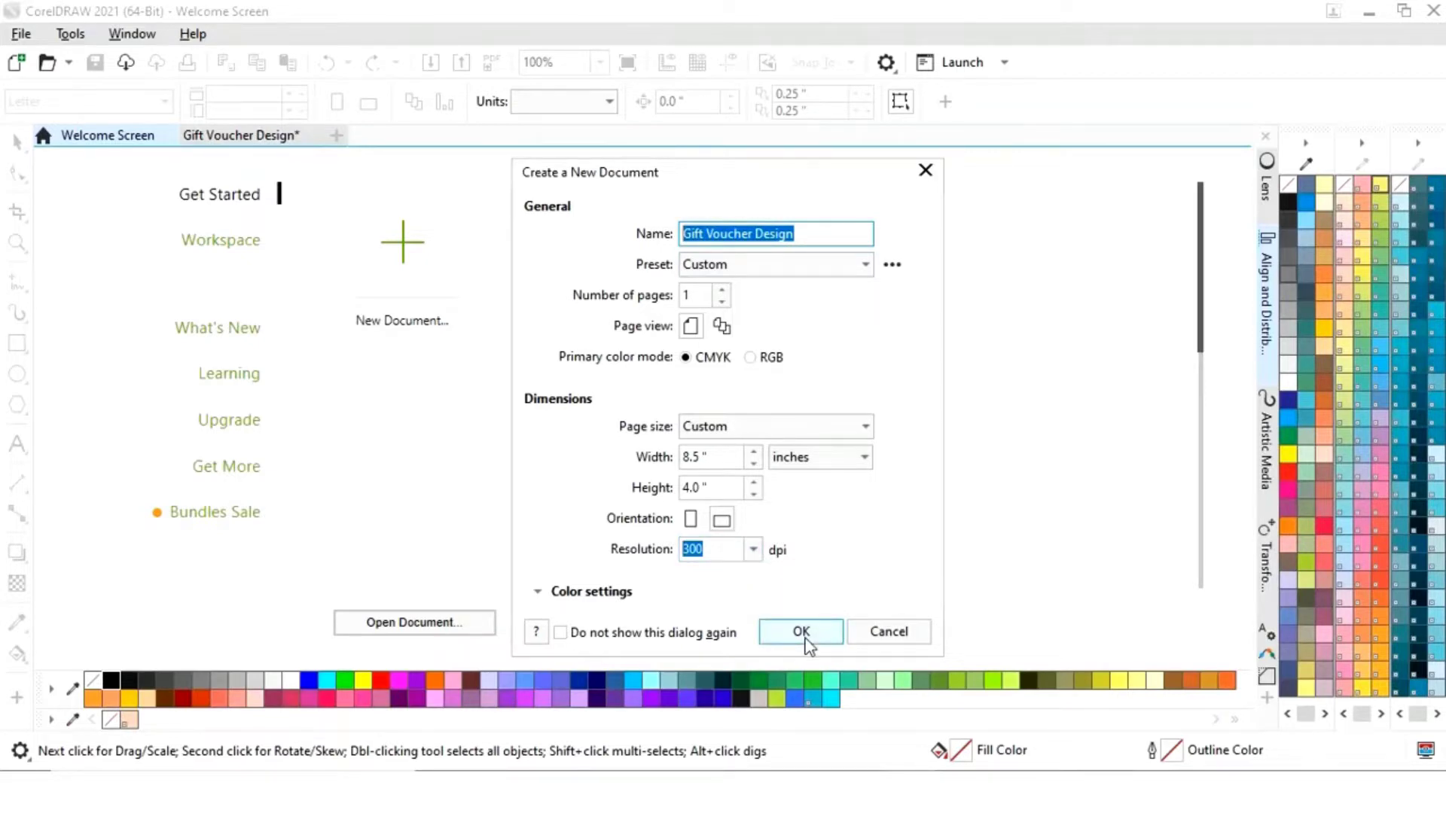
left_click(801, 632)
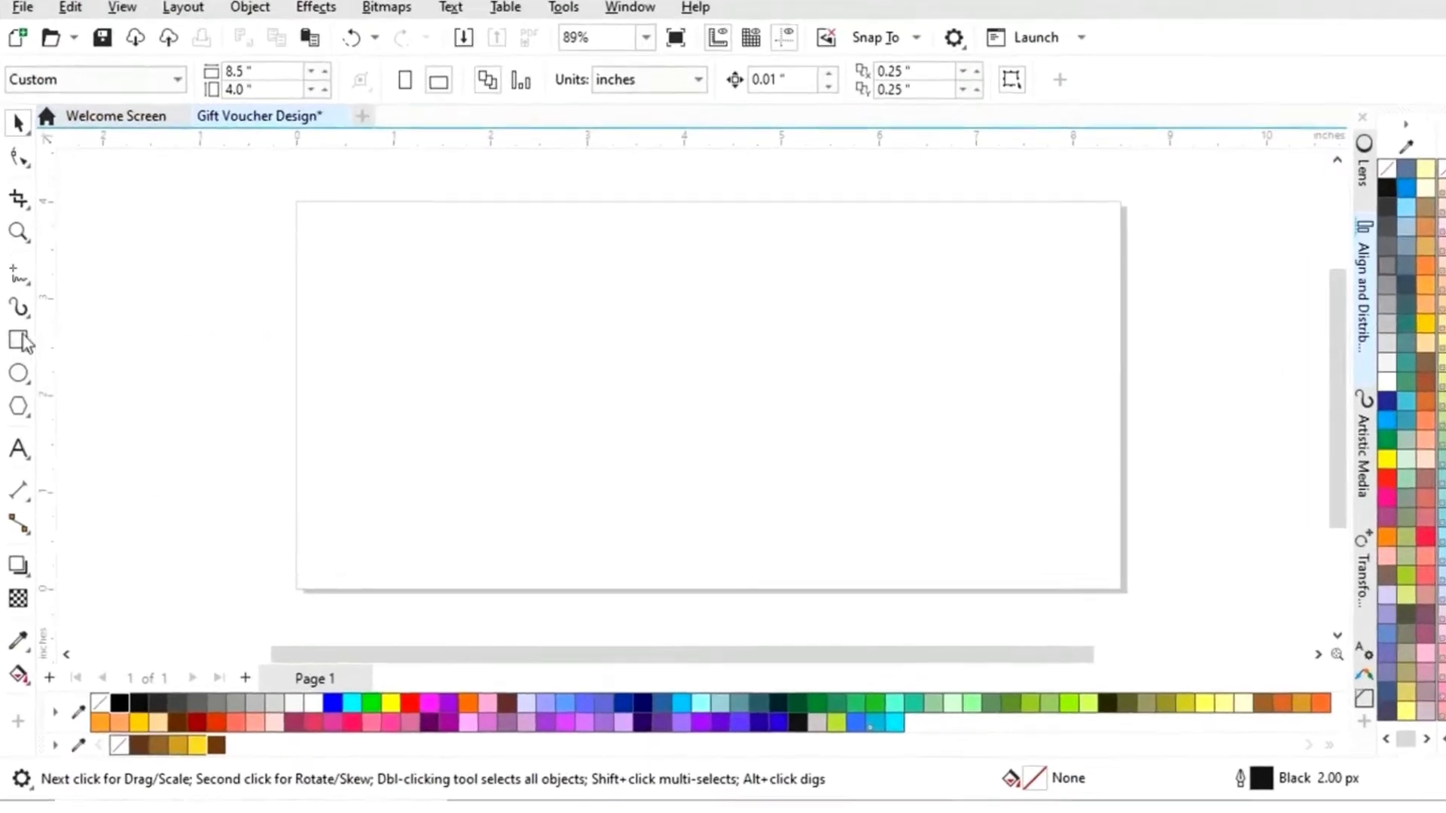
- Draw a rectangle and size it to 8.5 × 4 inches
left_click(17, 344)
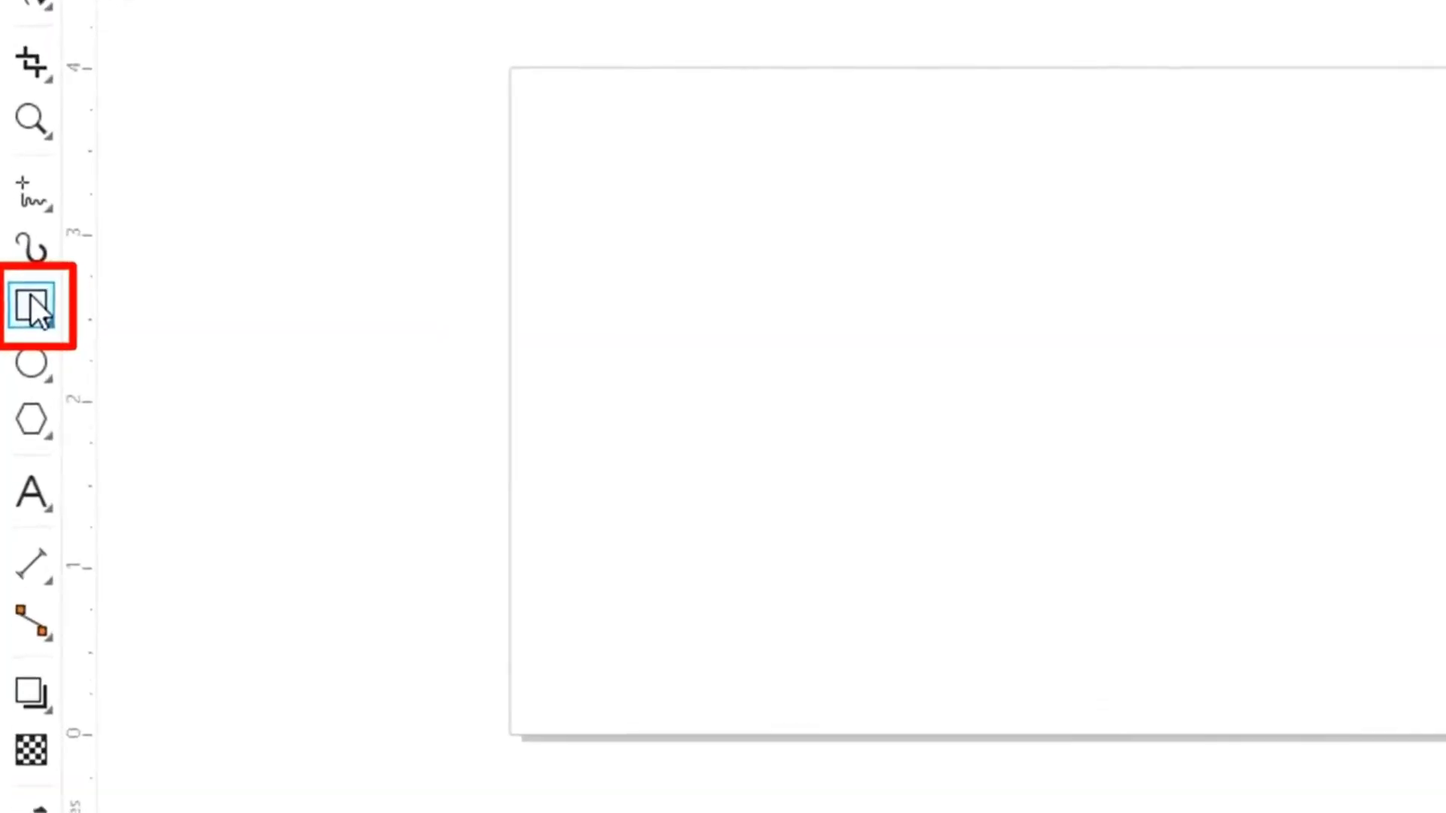
left_click_drag(438, 293, 935, 515)
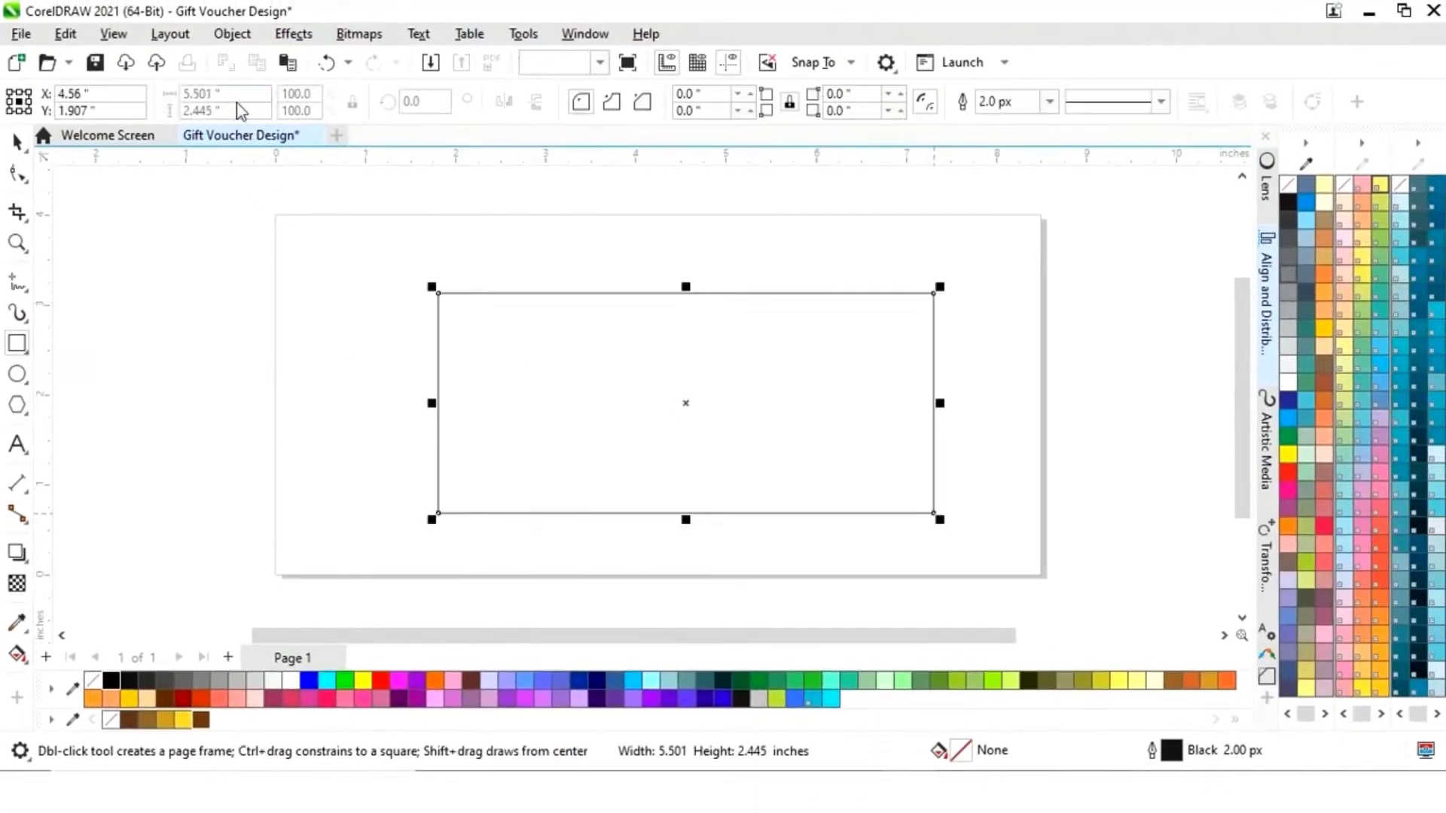
left_click(225, 94)
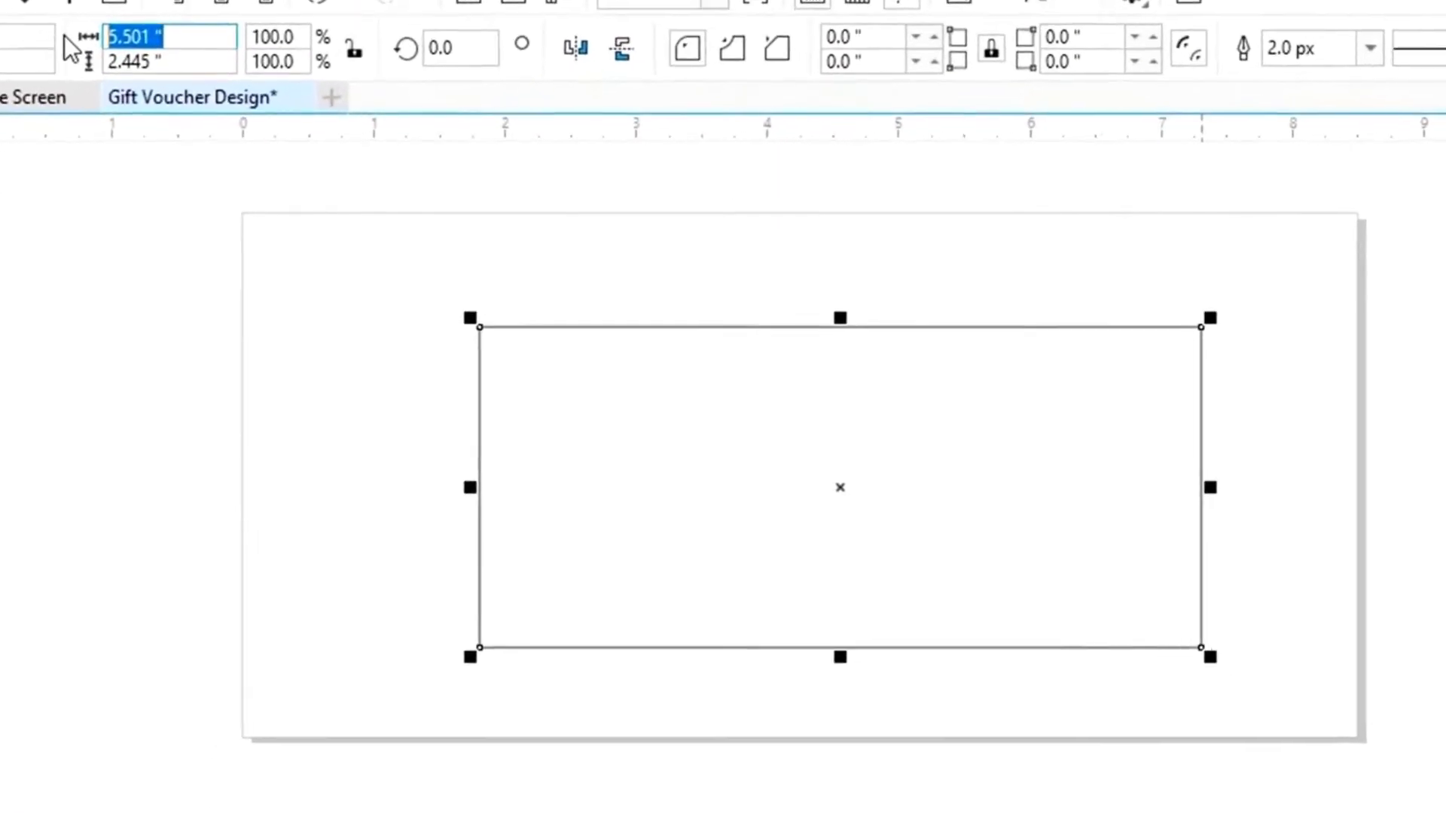
type("8")
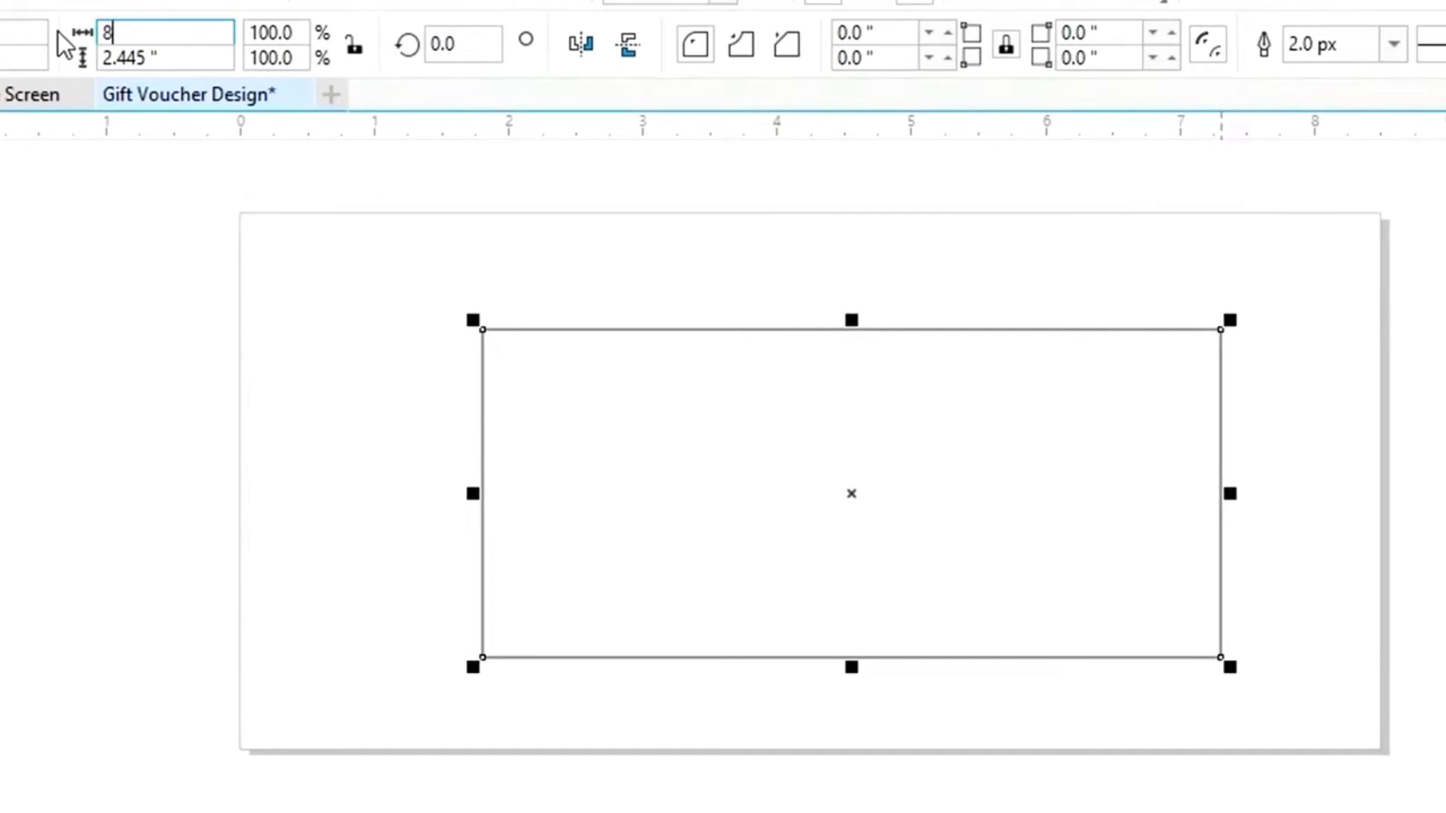
key("Tab")
type("4")
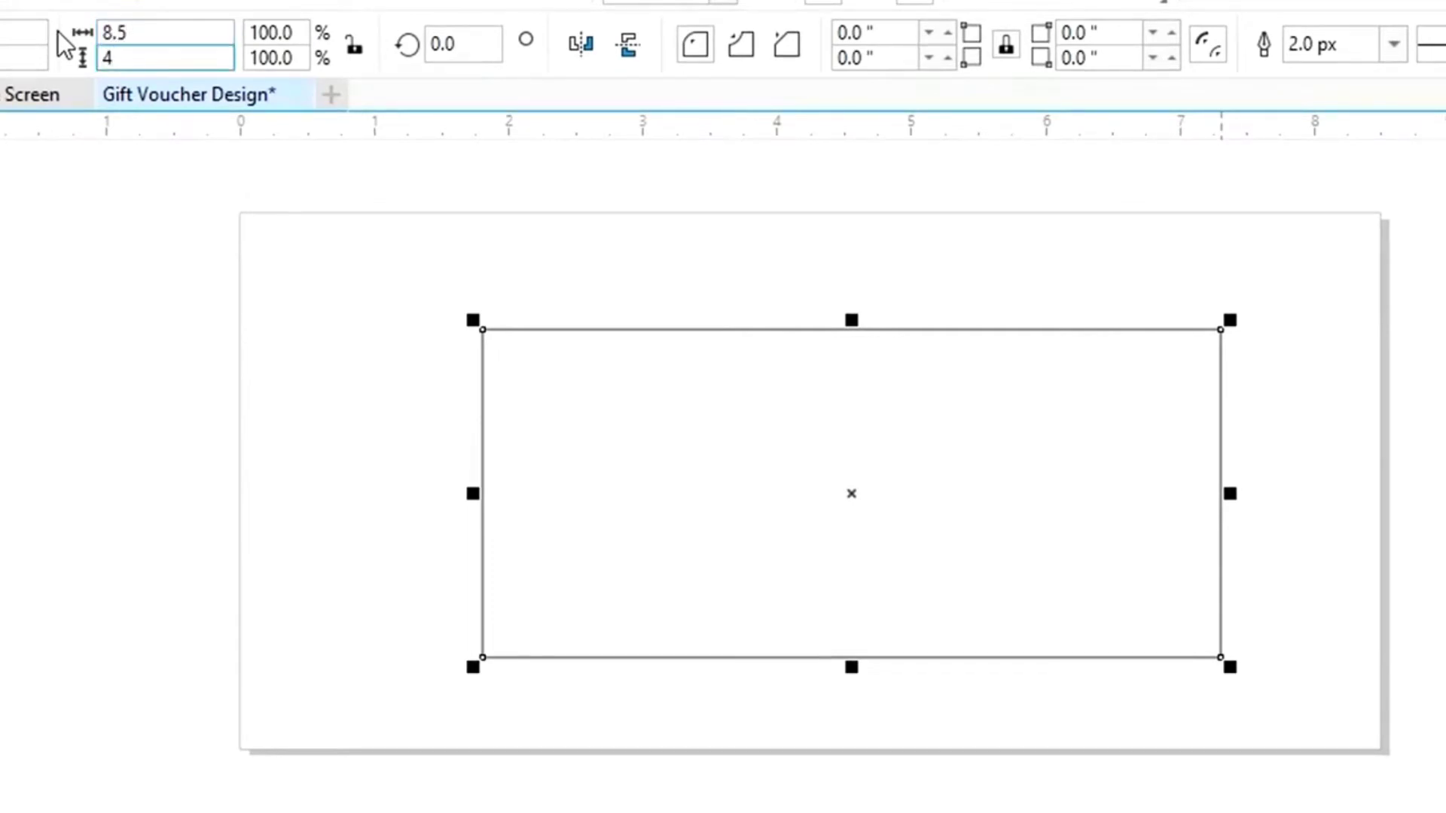
key("Return")
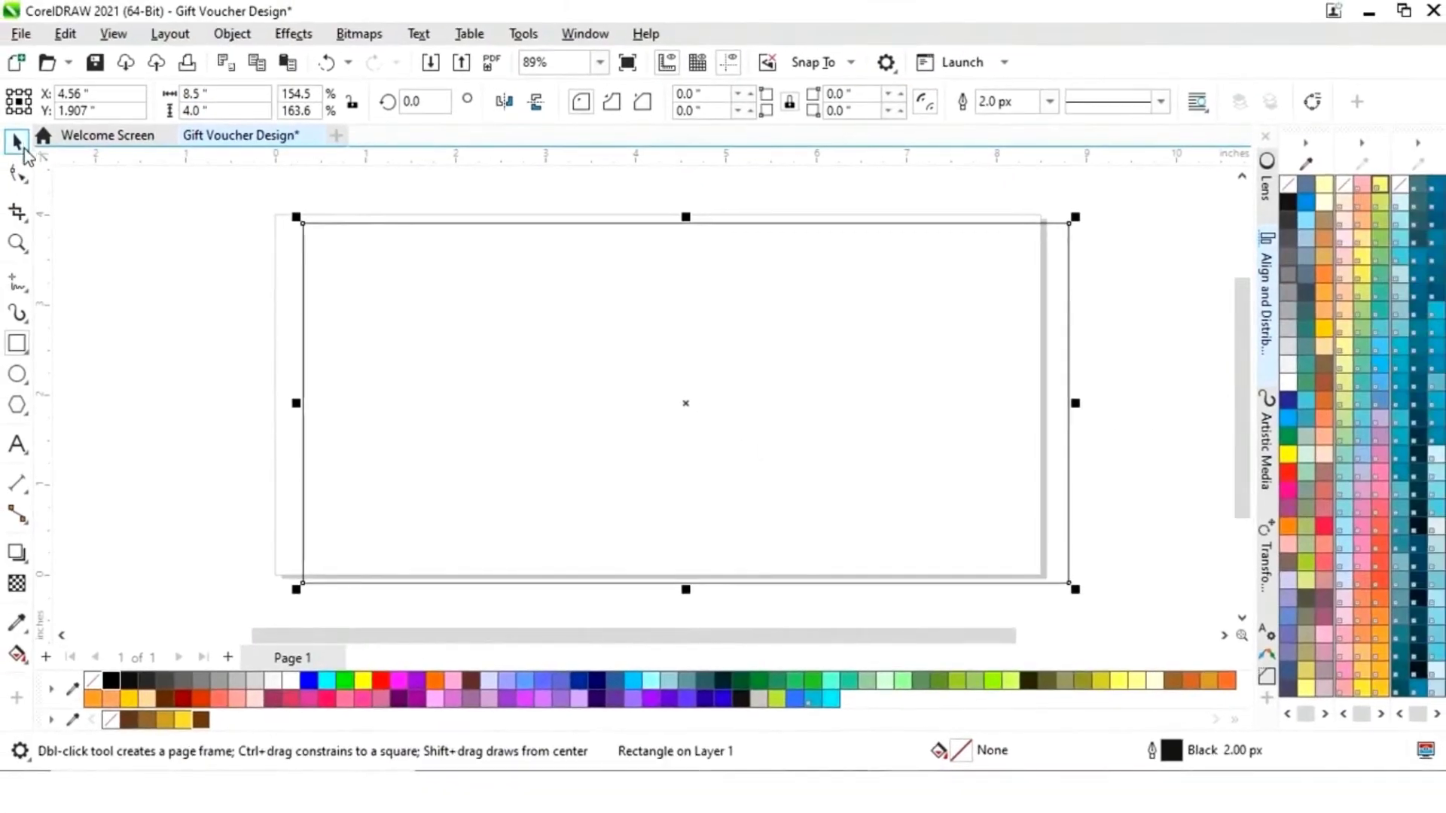
- Centre the rectangle on the specified point 4.25, 2.0 inches
left_click(24, 150)
left_click(1265, 309)
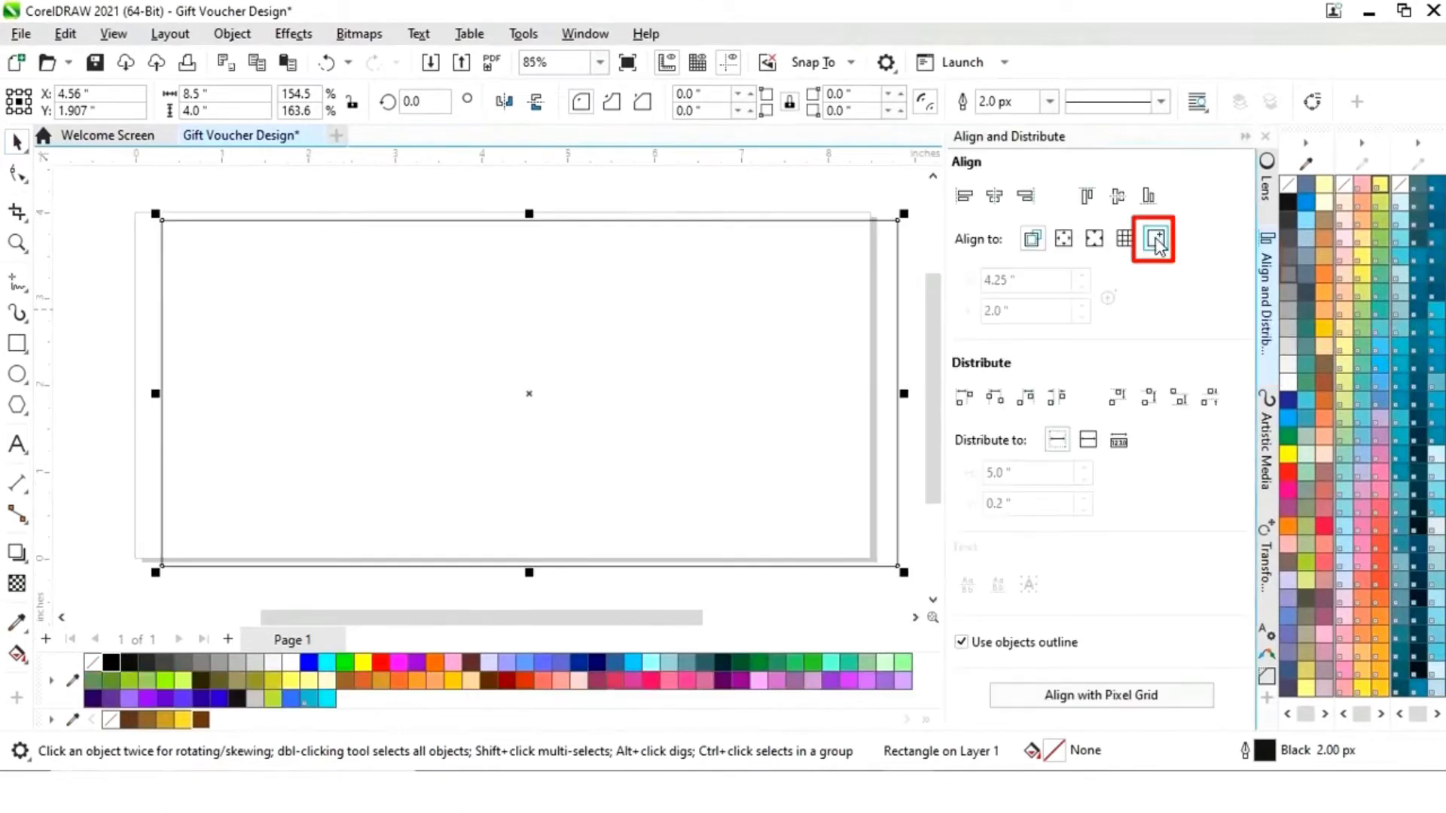
left_click(1156, 241)
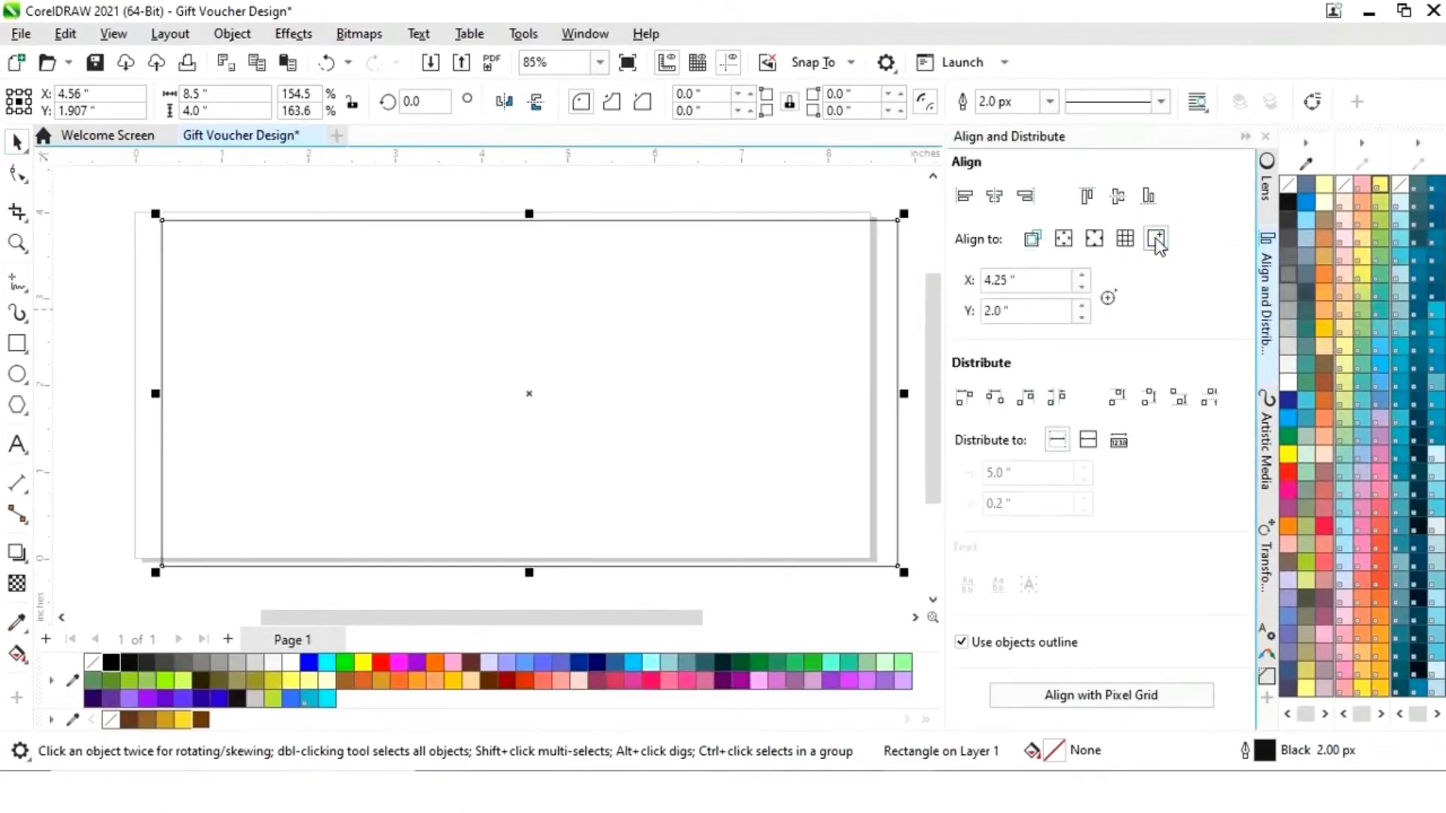
left_click(995, 197)
left_click(1117, 198)
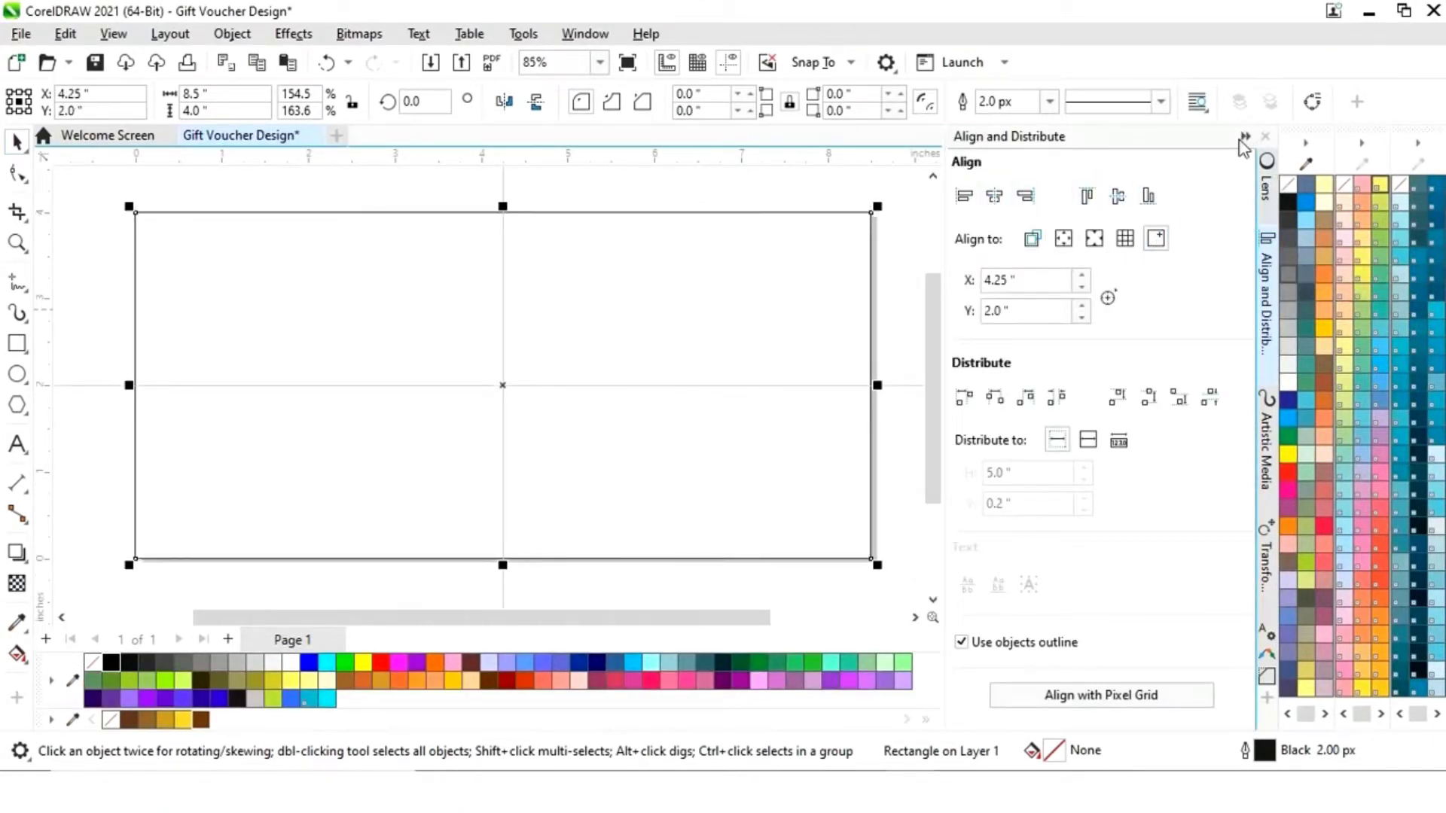
left_click(1243, 137)
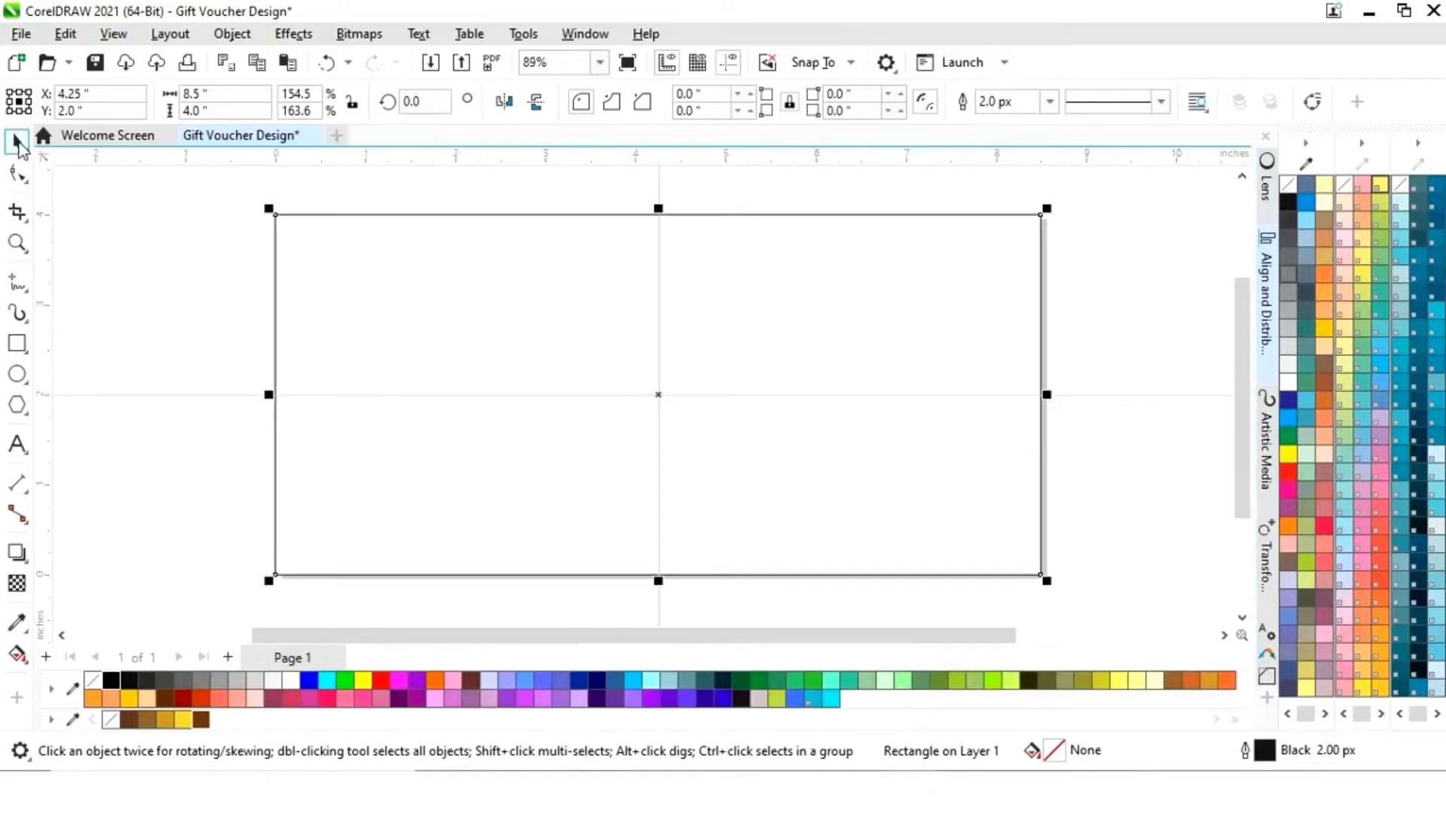
left_click(163, 246)
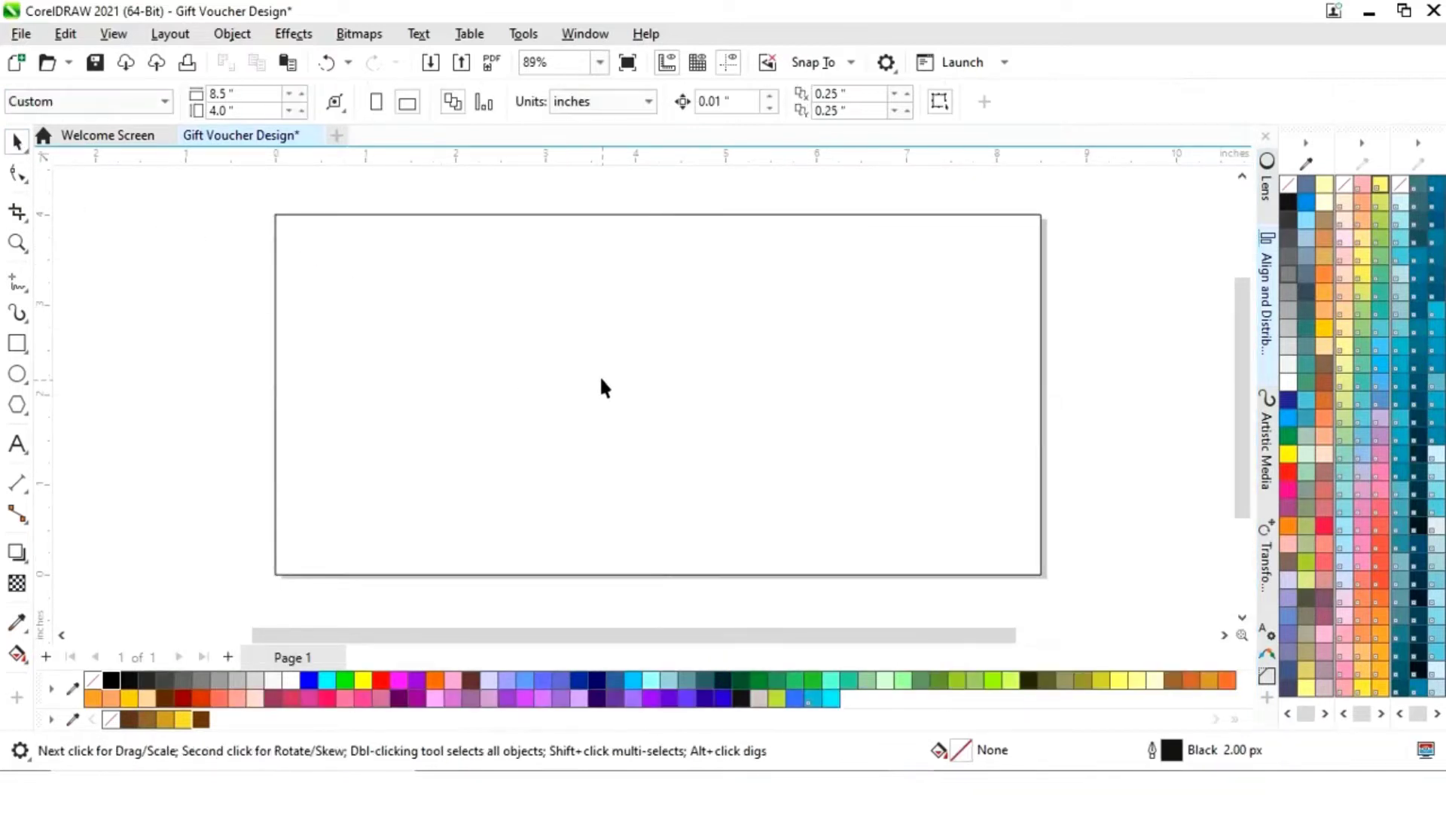
- Duplicate the rectangle as a 5.01-inch-wide copy over the right side, then reselect the full-size one
left_click(566, 368)
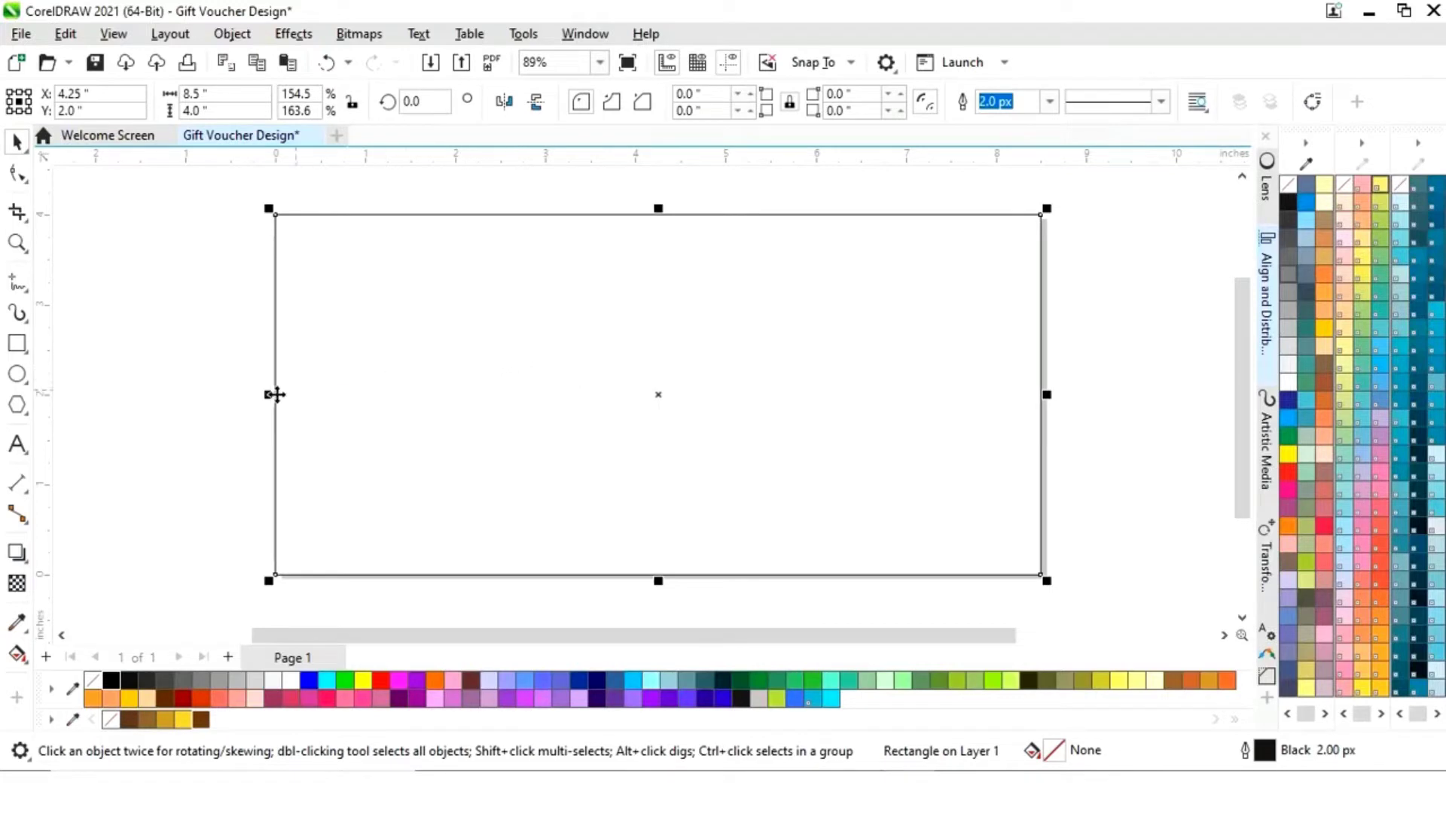
left_click_drag(269, 395, 582, 430)
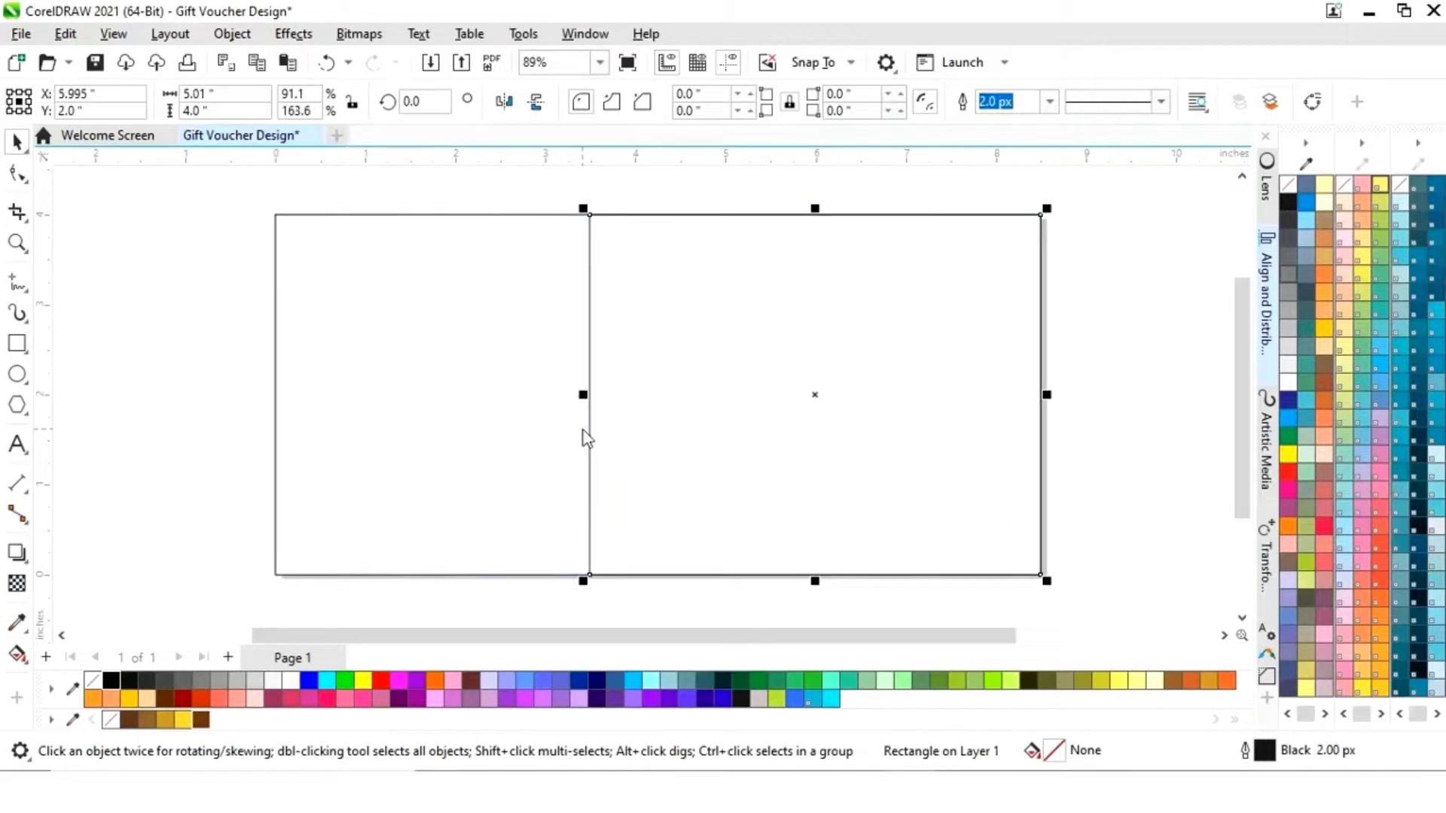
left_click(436, 486)
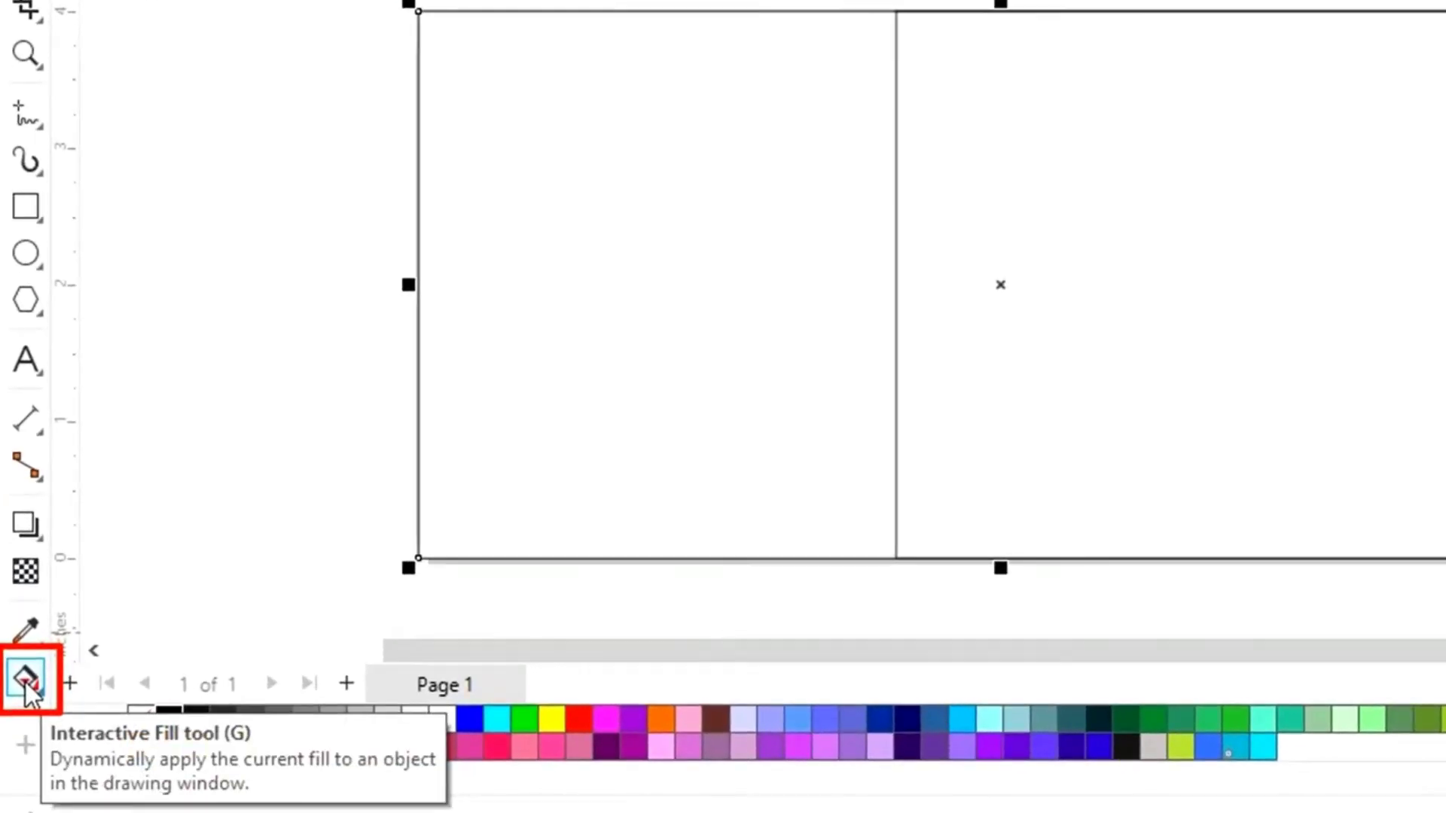
- Apply a linear fountain fill across the background rectangle, starting dark brown
left_click(26, 683)
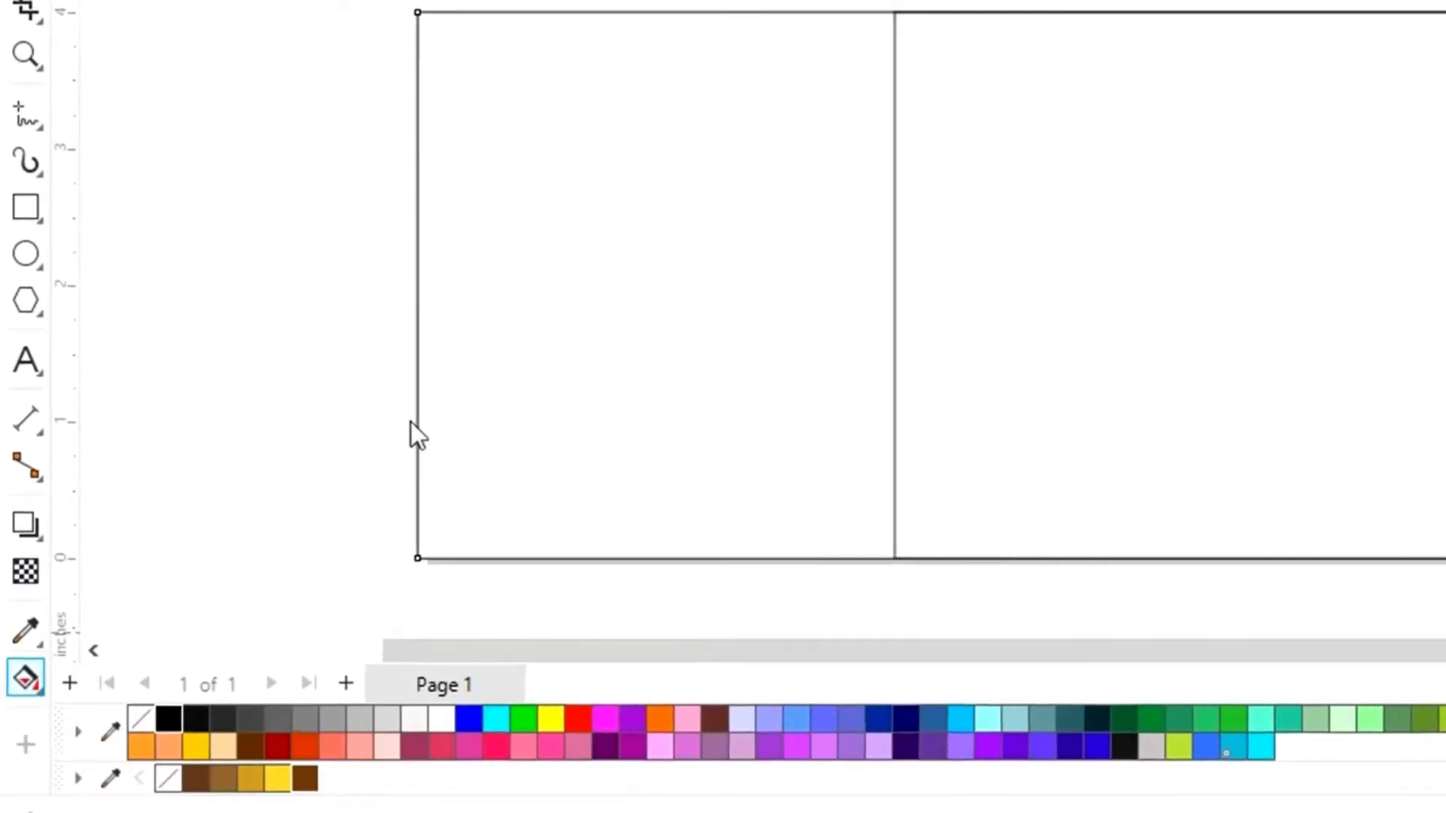
left_click_drag(462, 298, 968, 286)
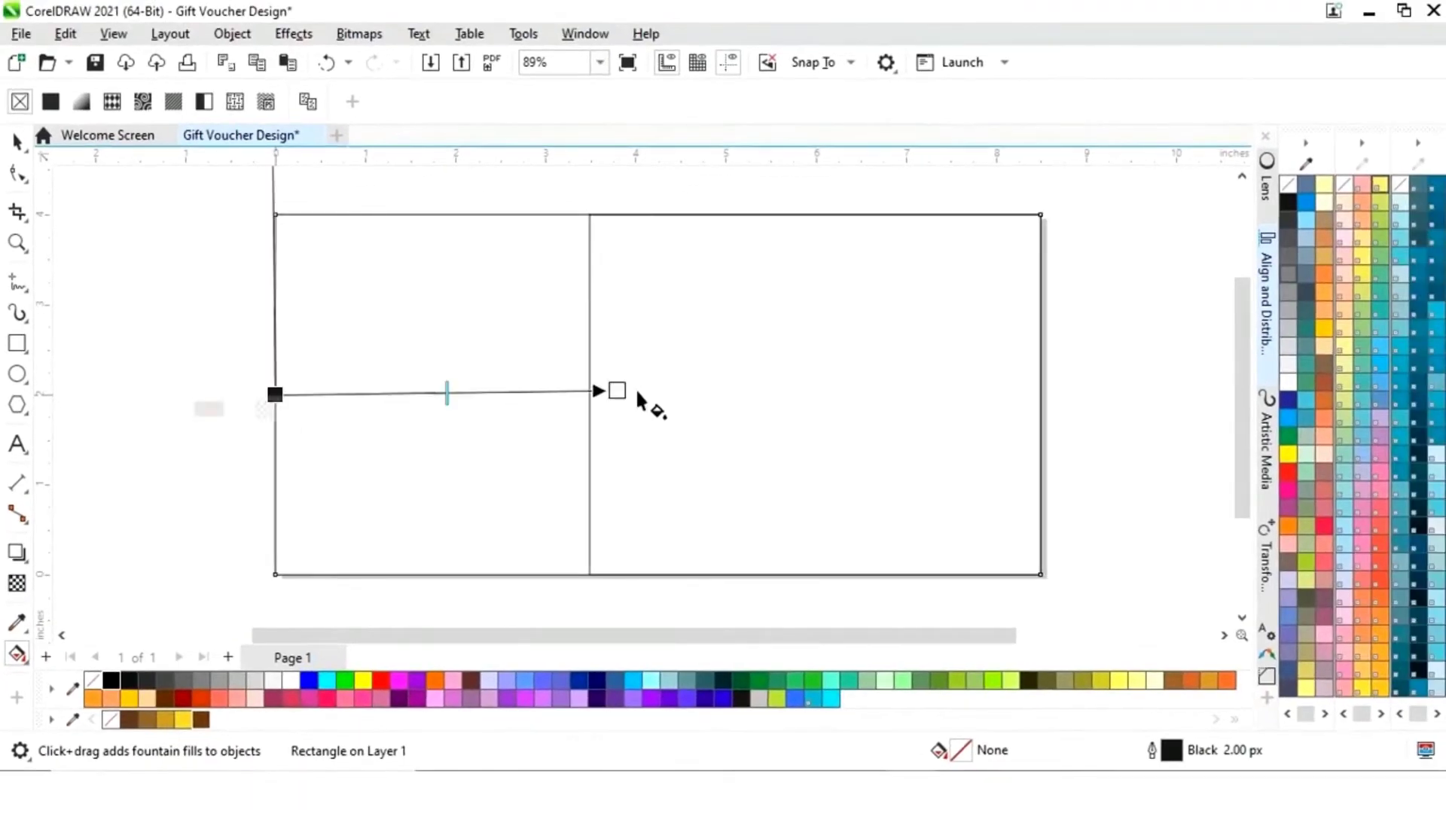
left_click_drag(638, 401, 1042, 396)
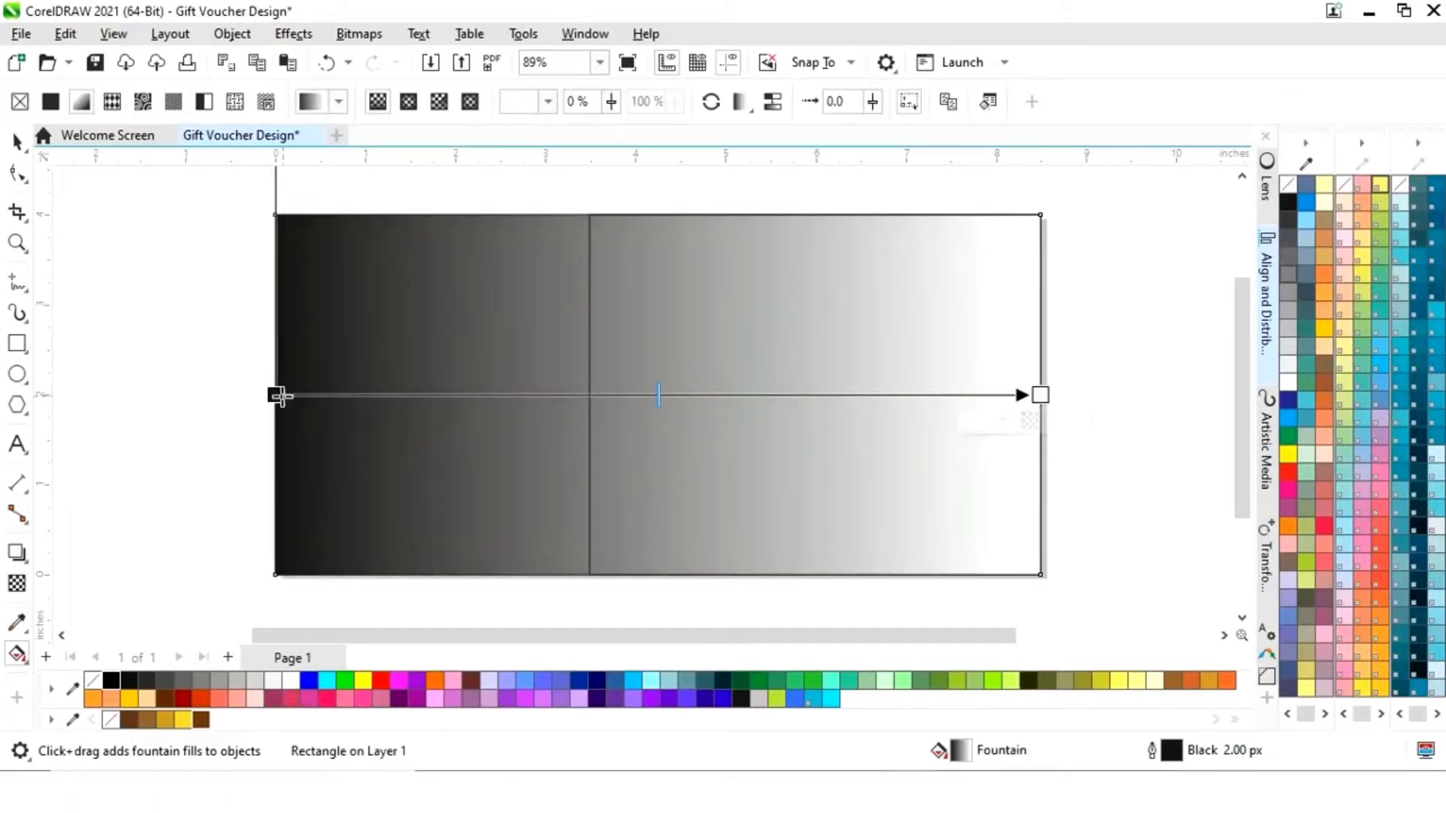
left_click(277, 396)
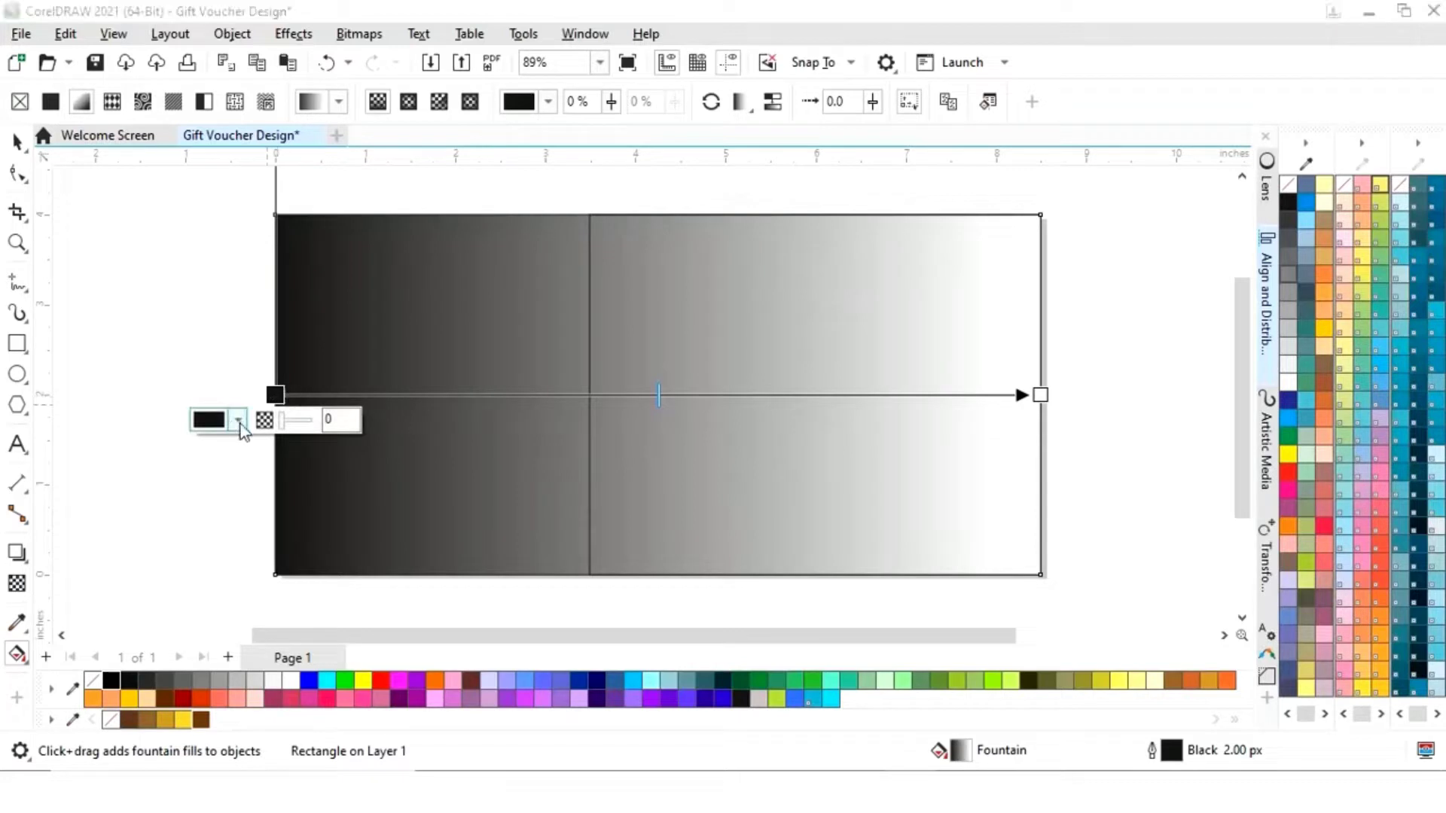
left_click(239, 420)
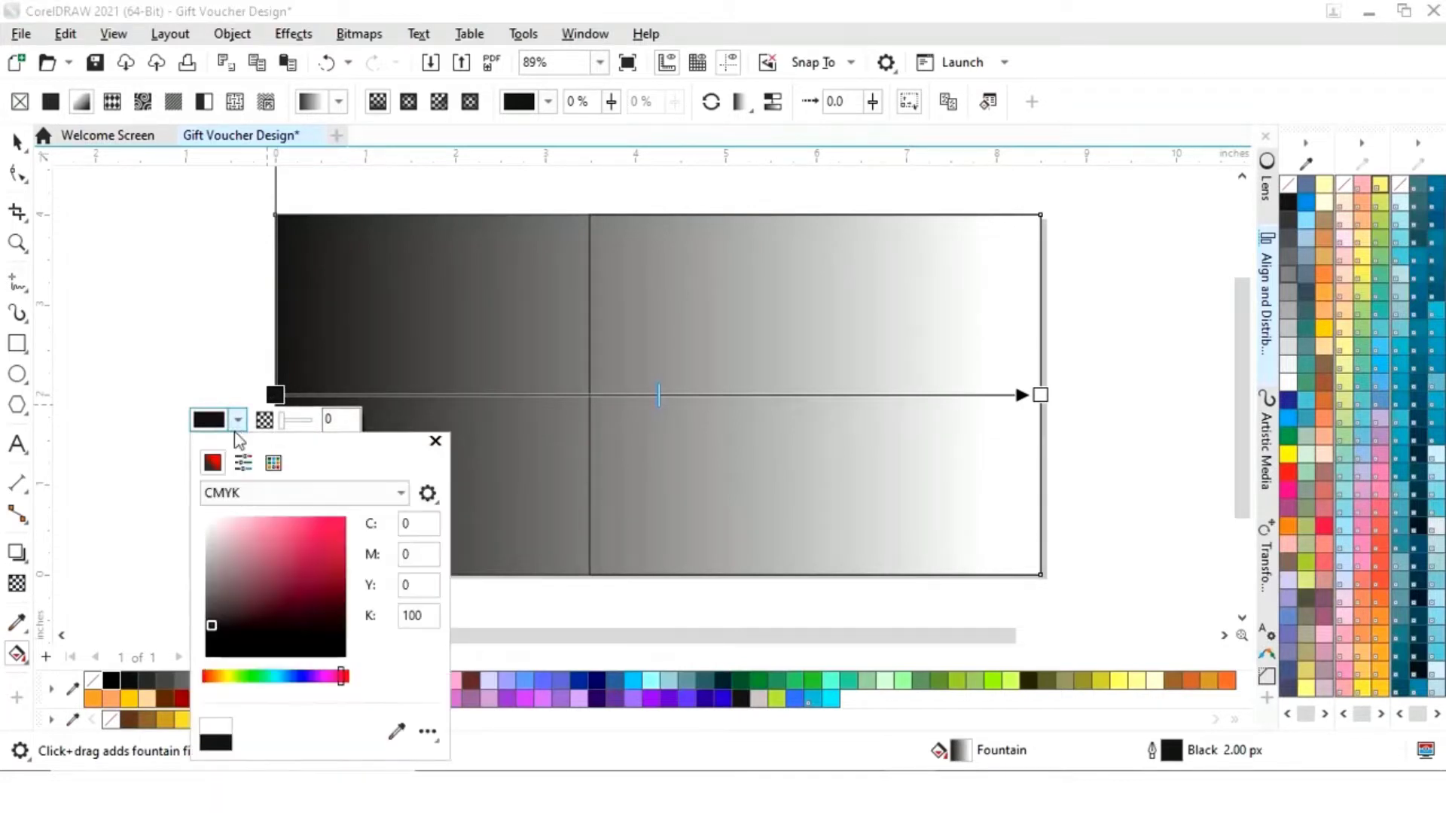
left_click_drag(305, 452, 603, 388)
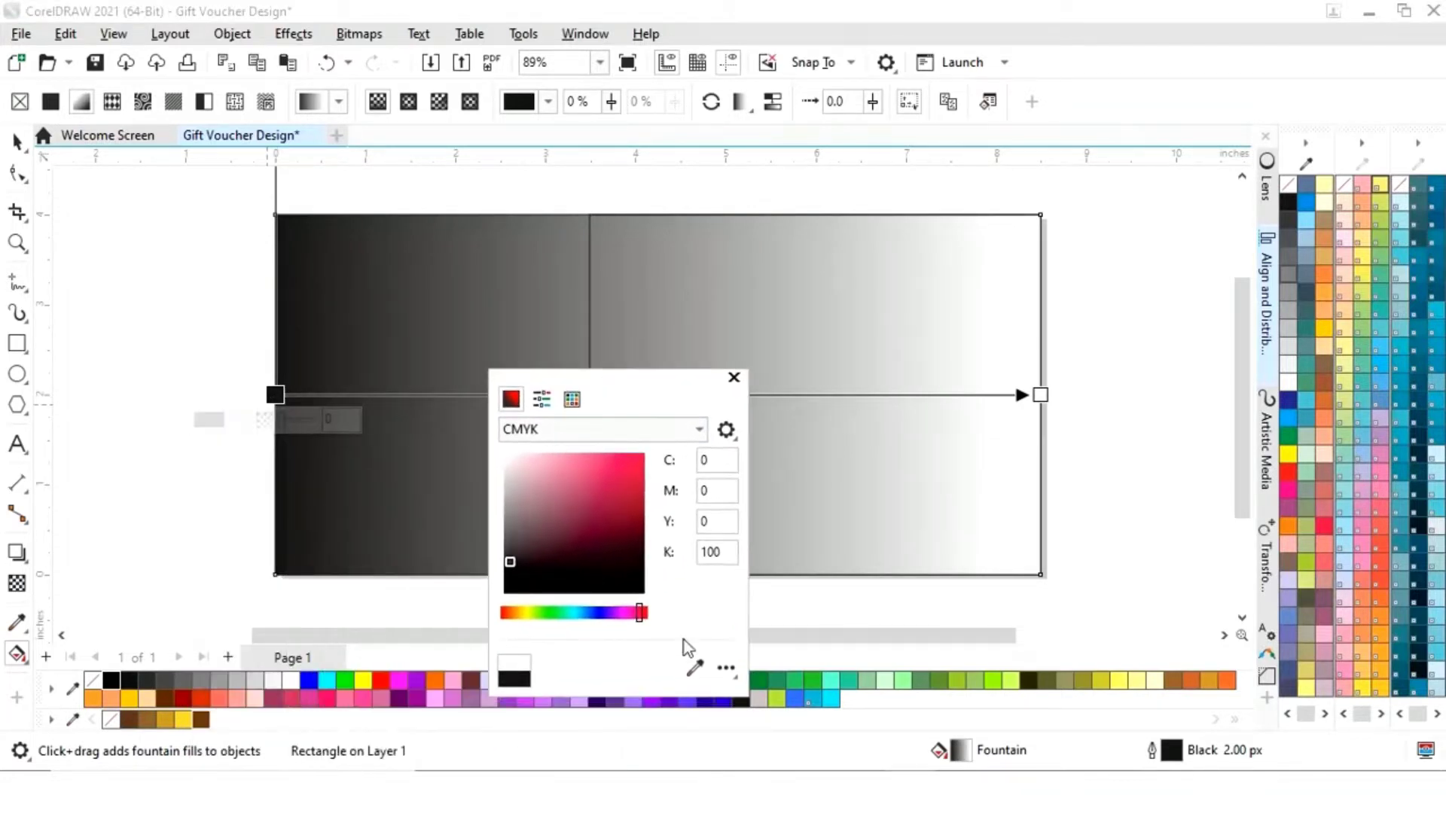
left_click(155, 708)
left_click(735, 377)
- Add gradient stops at 8% (golden brown) and 18% (golden)
double_click(336, 395)
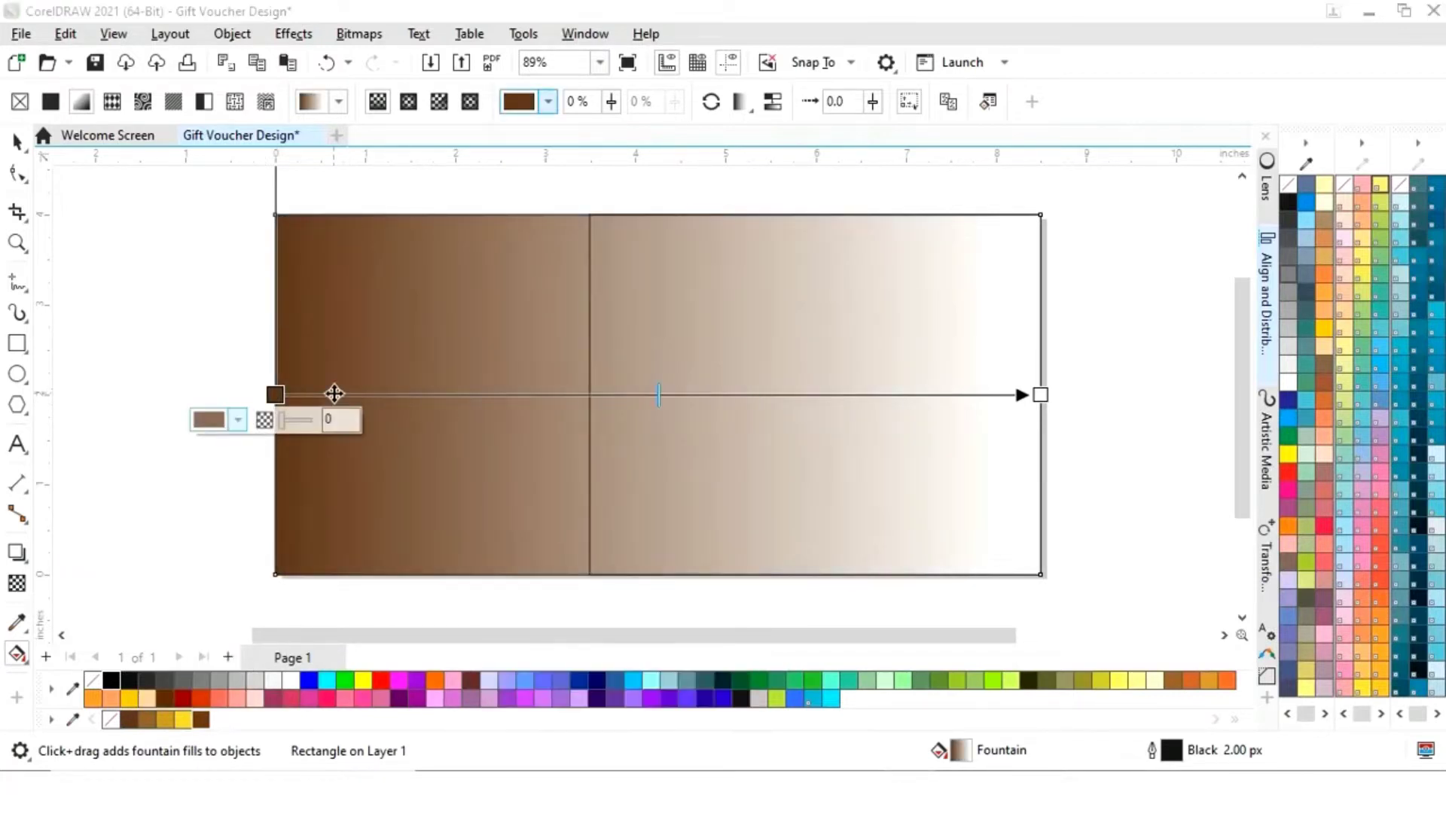
left_click(300, 420)
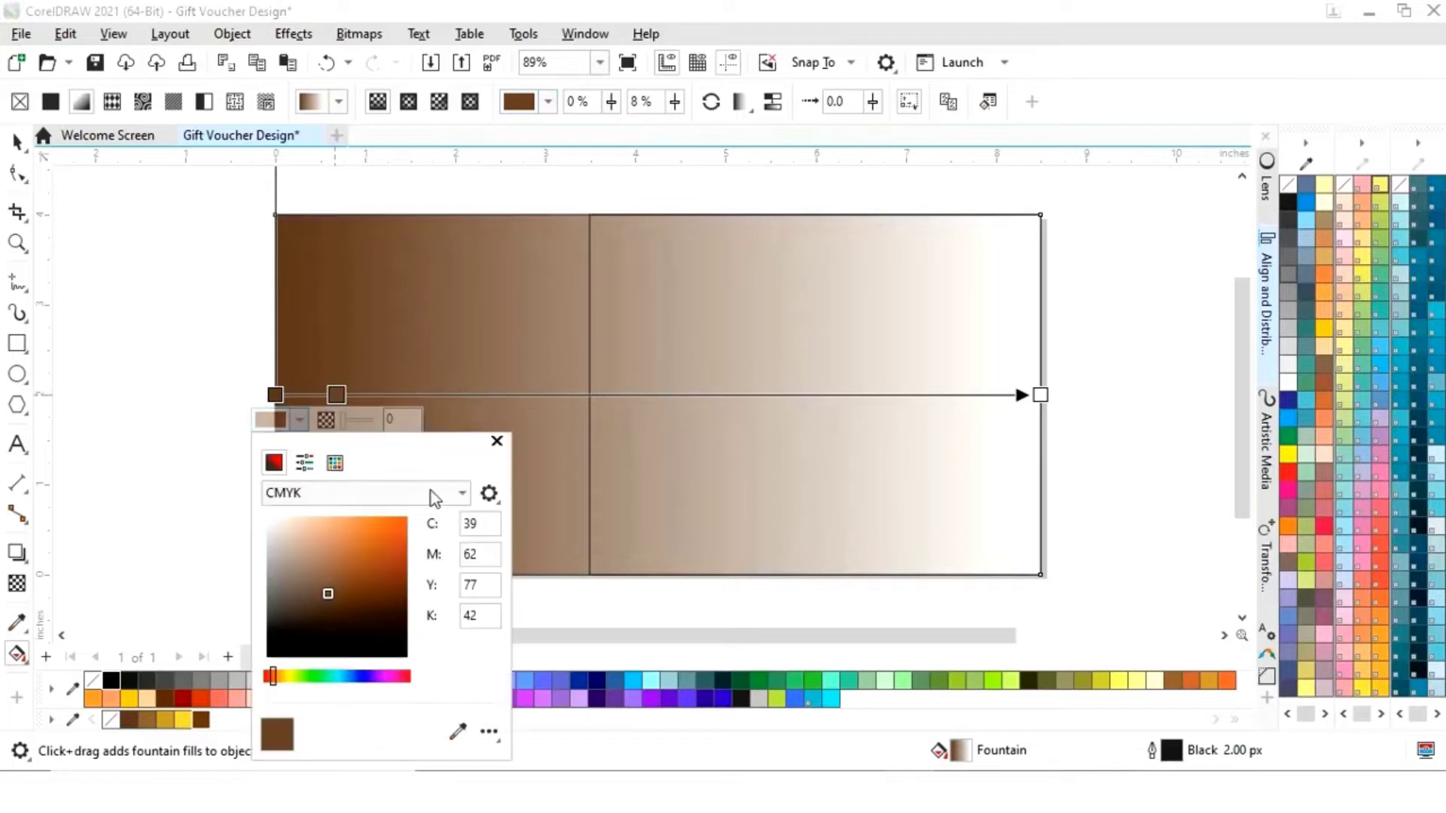
left_click(455, 734)
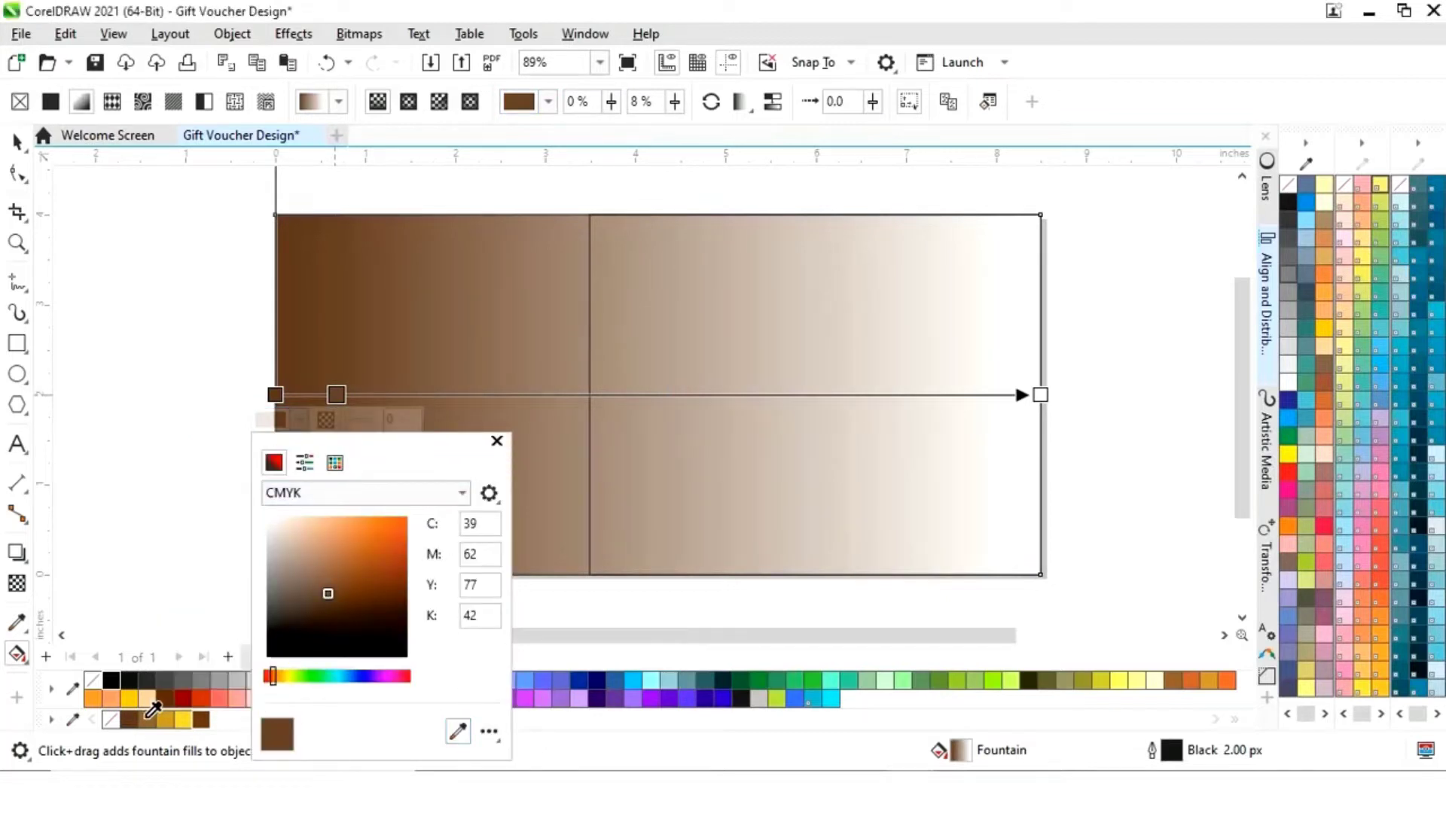
left_click(148, 717)
left_click(497, 418)
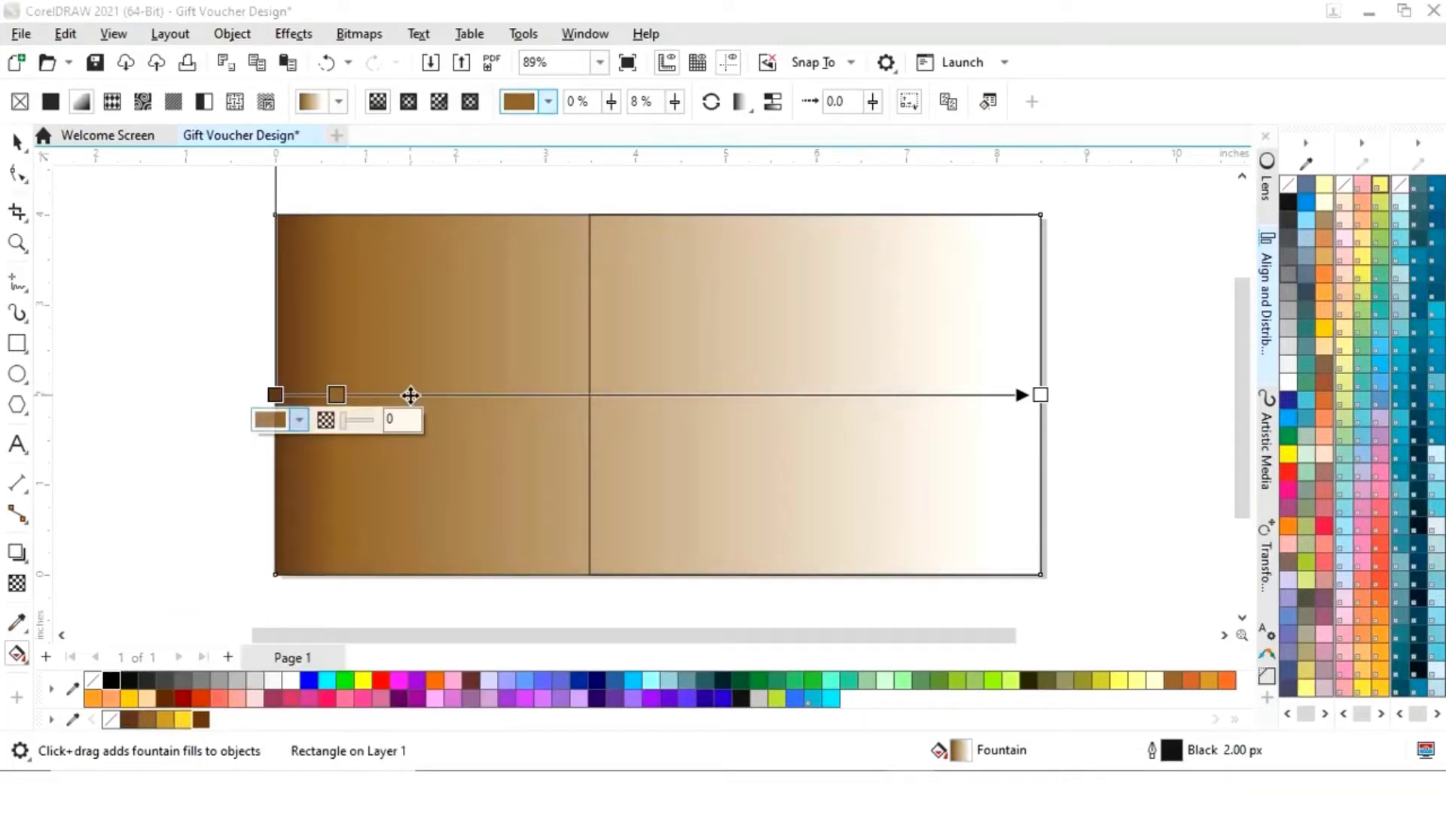
double_click(413, 395)
left_click(374, 421)
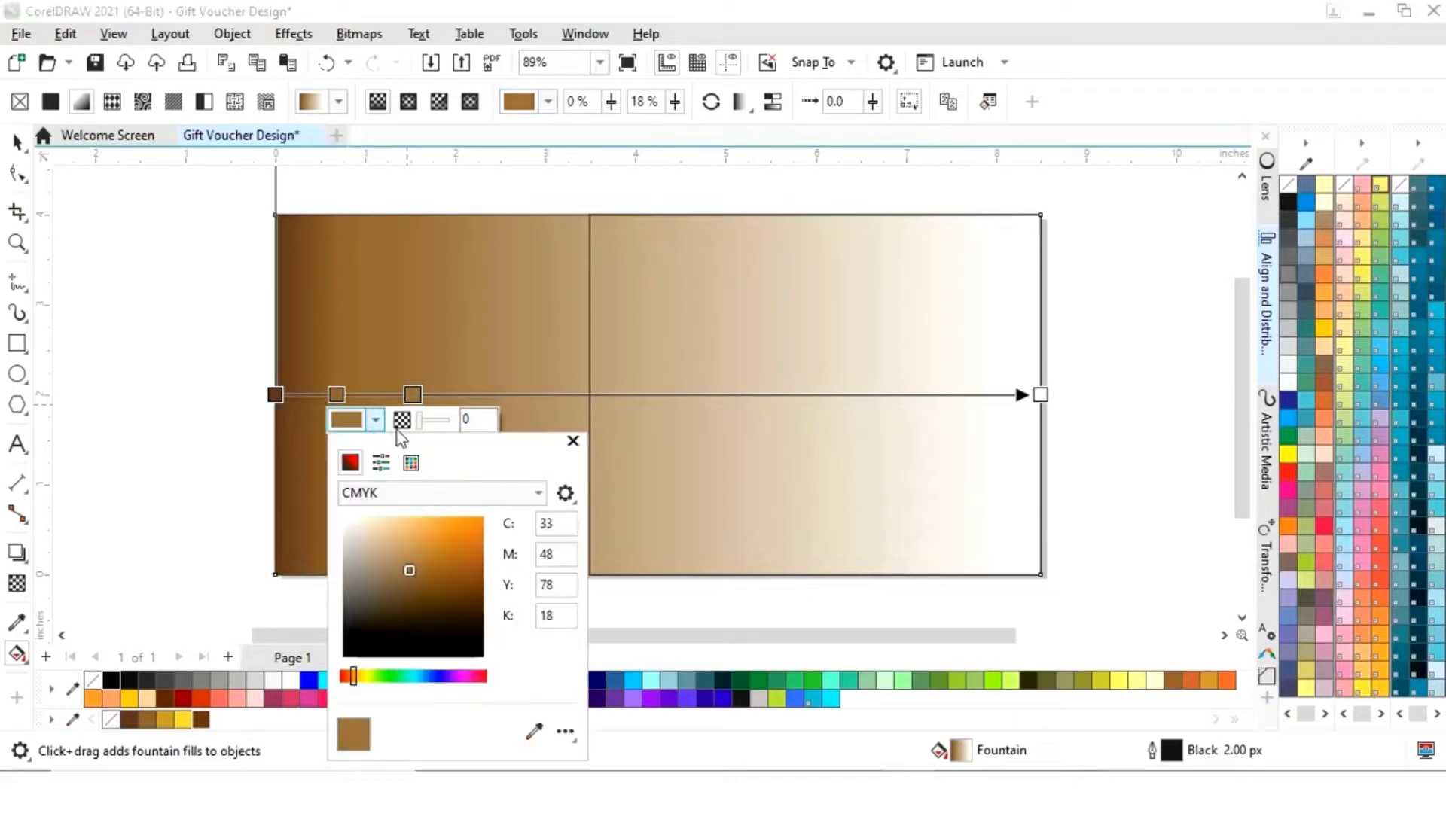
left_click(533, 734)
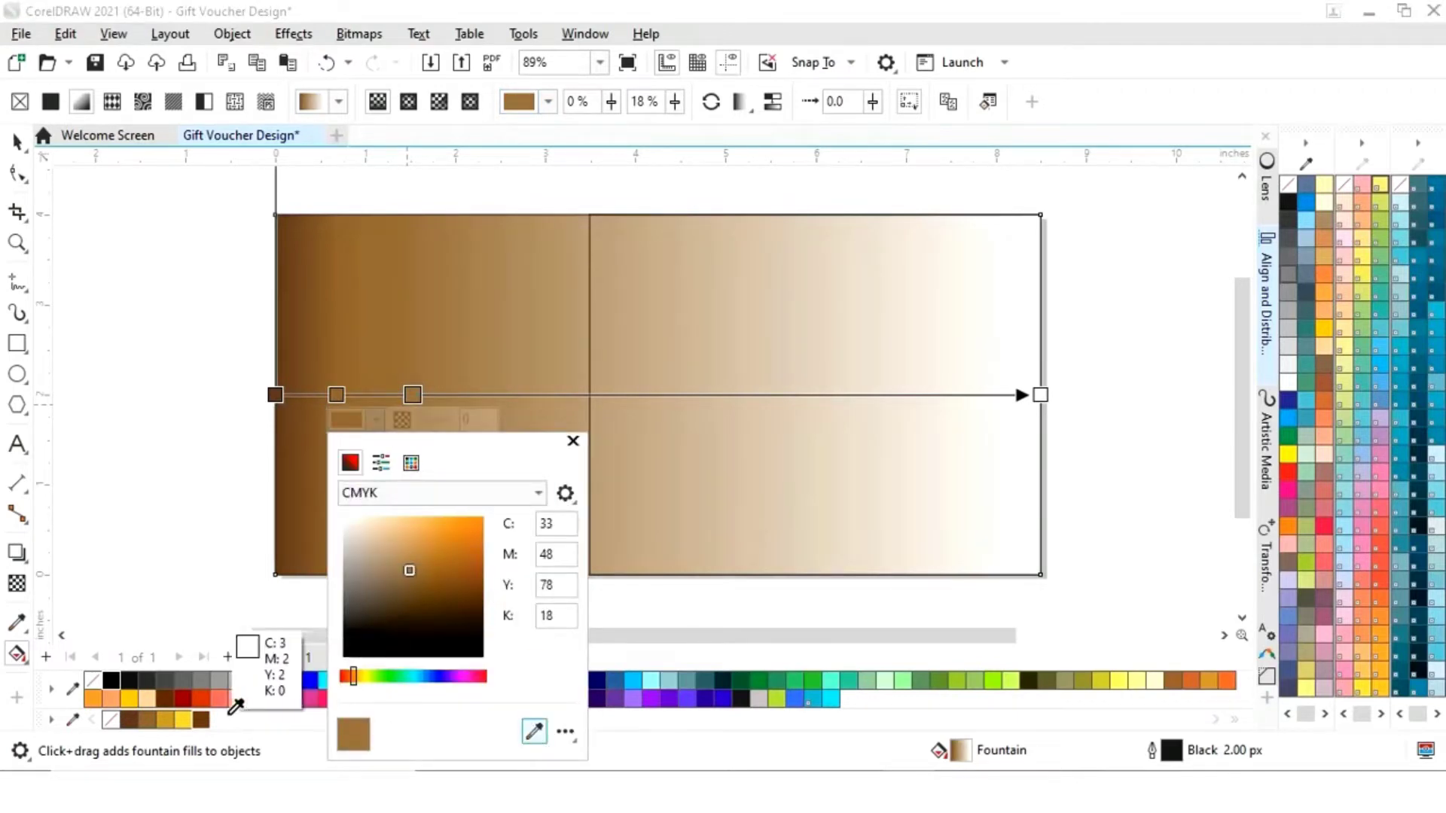
left_click(166, 719)
left_click(573, 418)
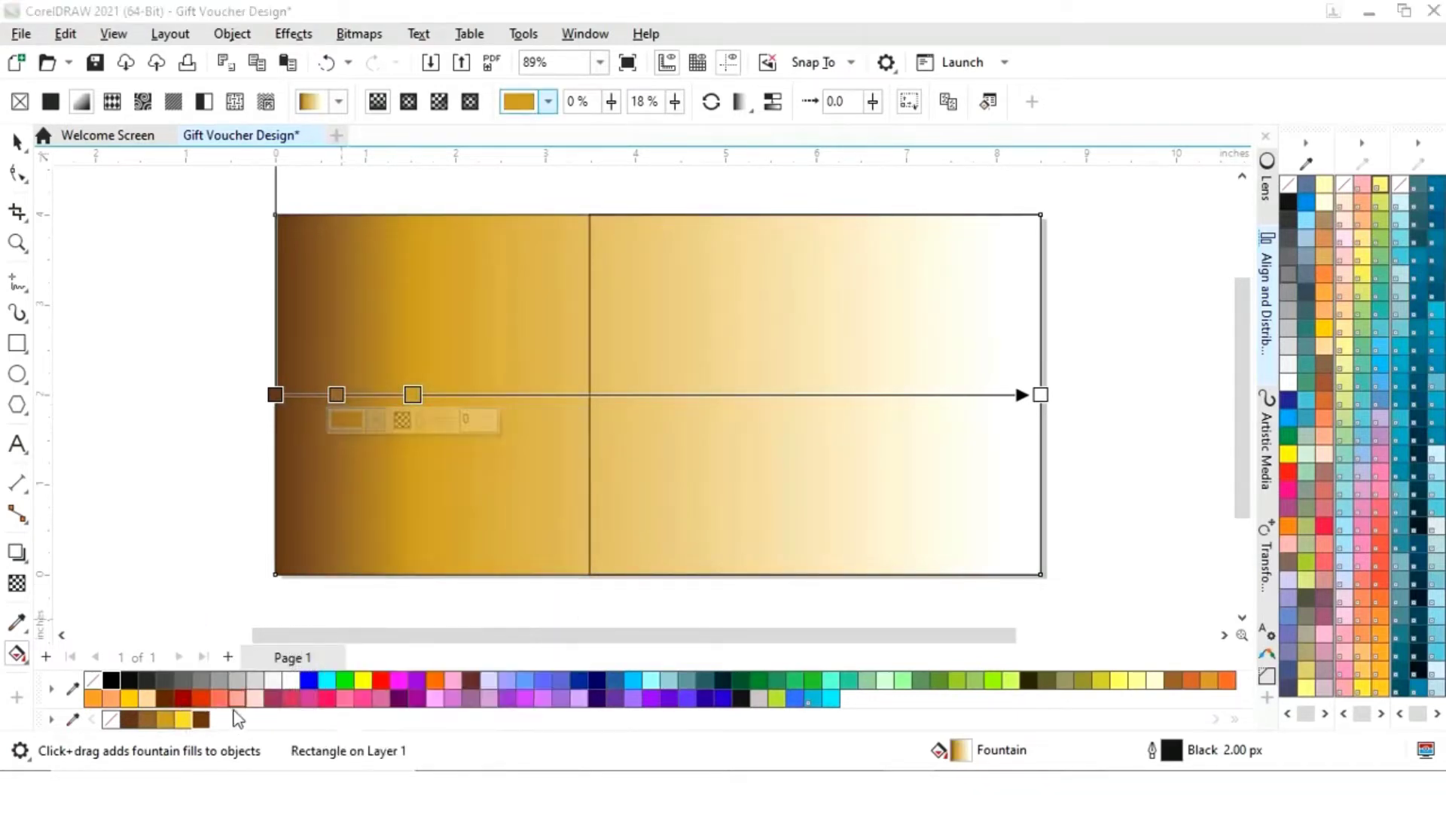
- Add a yellow stop at 36%, make the end colour brown, and shift a stop inward
double_click(554, 396)
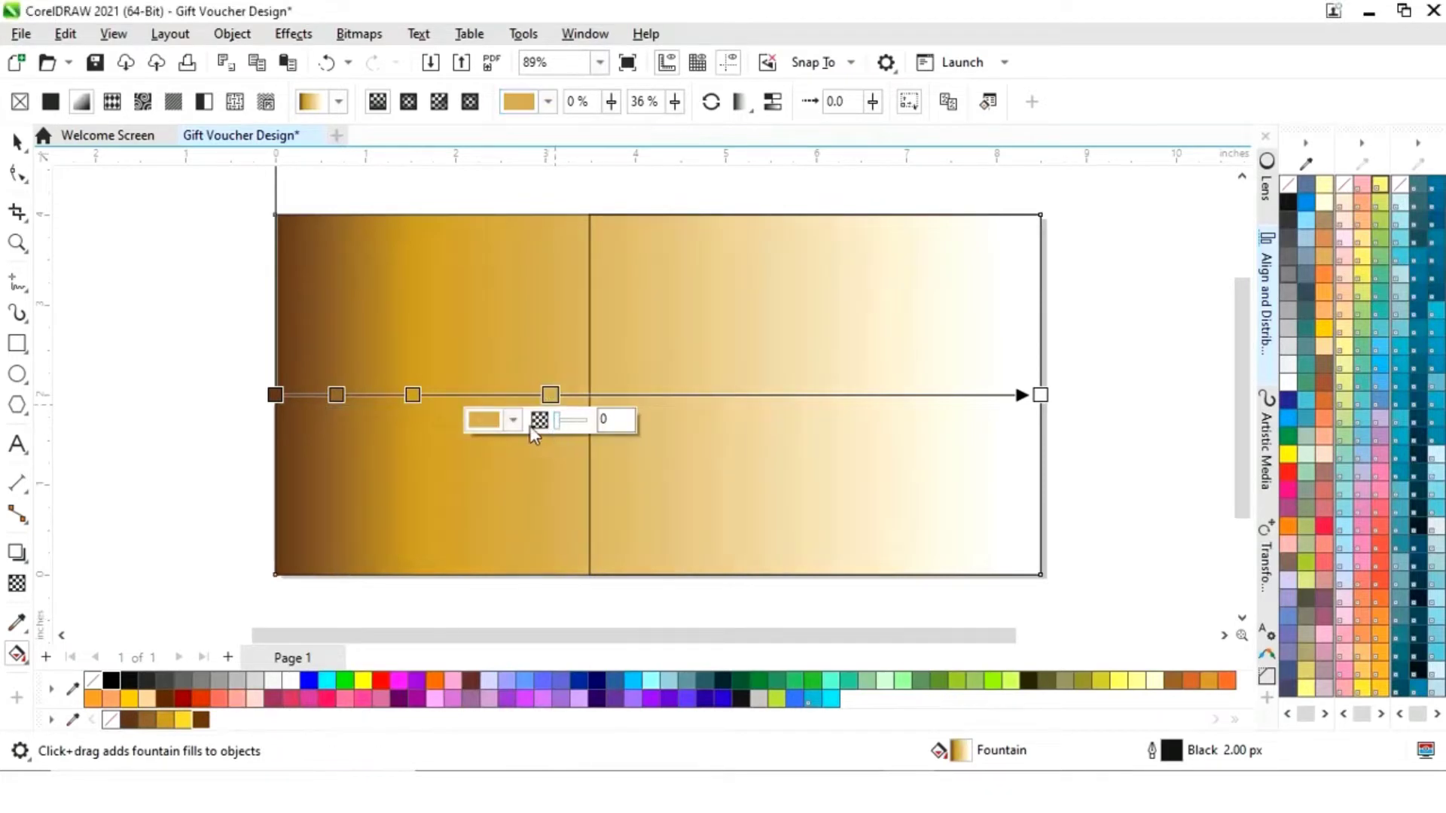
left_click(513, 423)
left_click(672, 731)
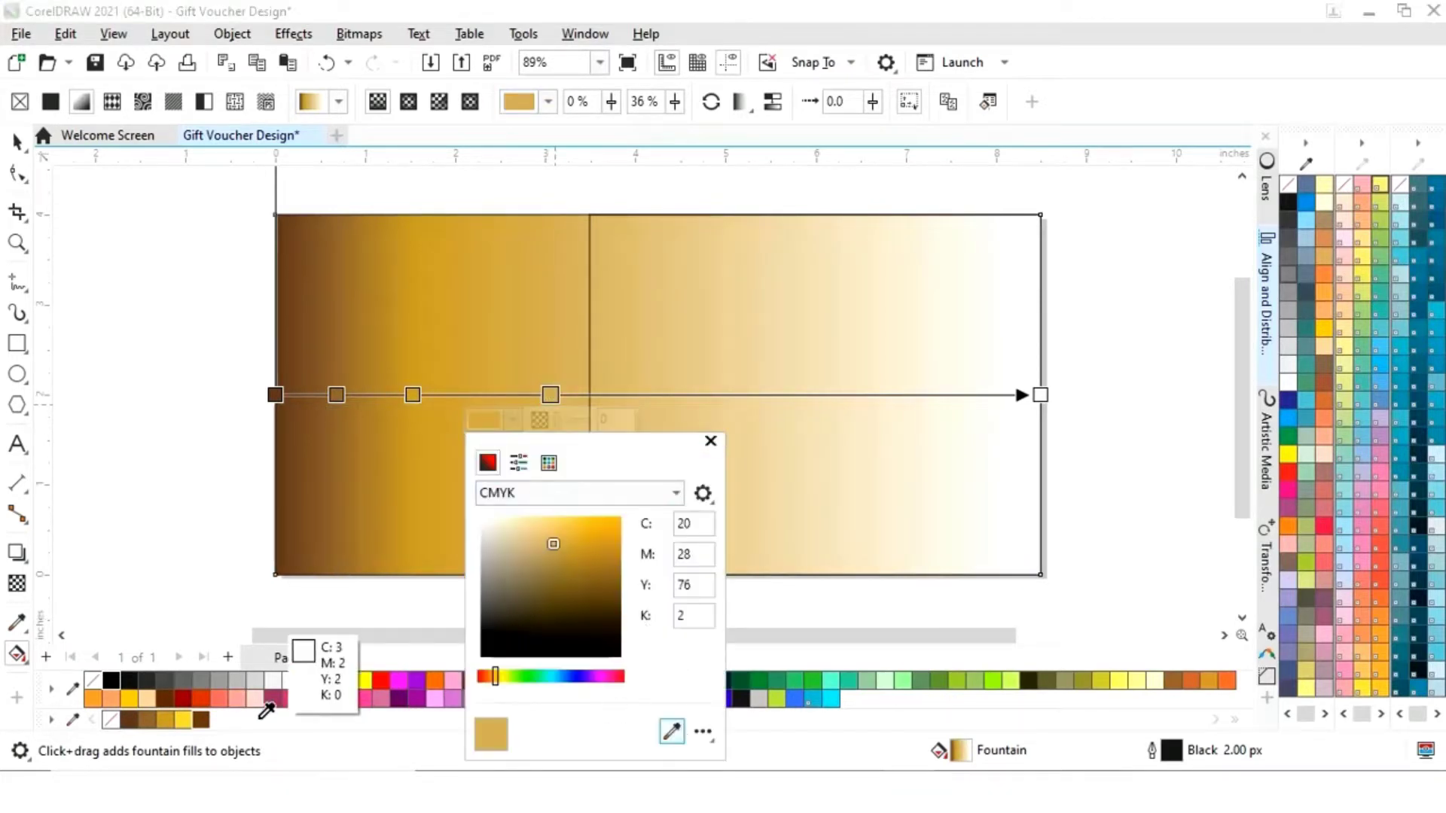
left_click(189, 717)
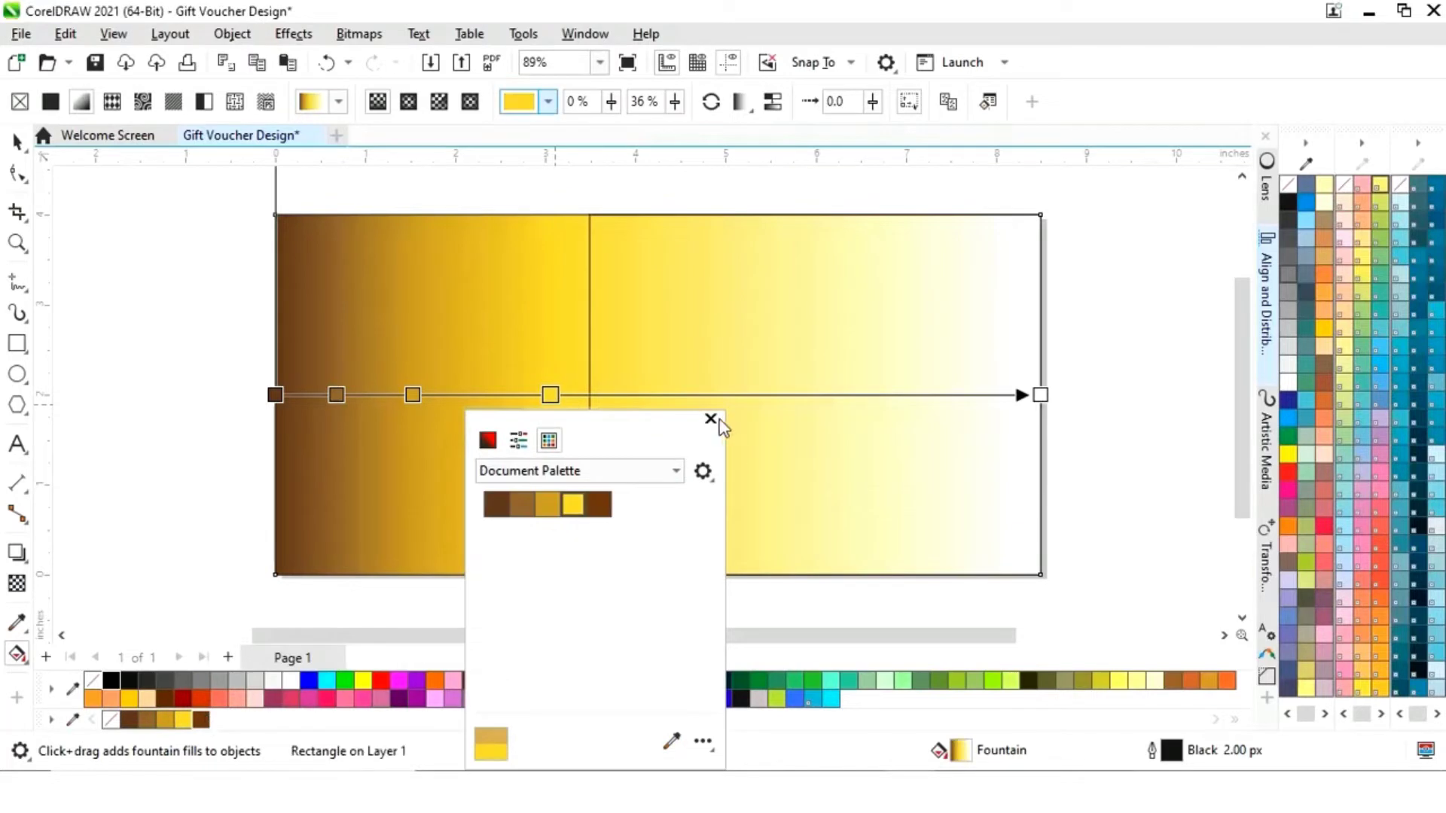
left_click(710, 419)
left_click(1040, 395)
left_click(1008, 426)
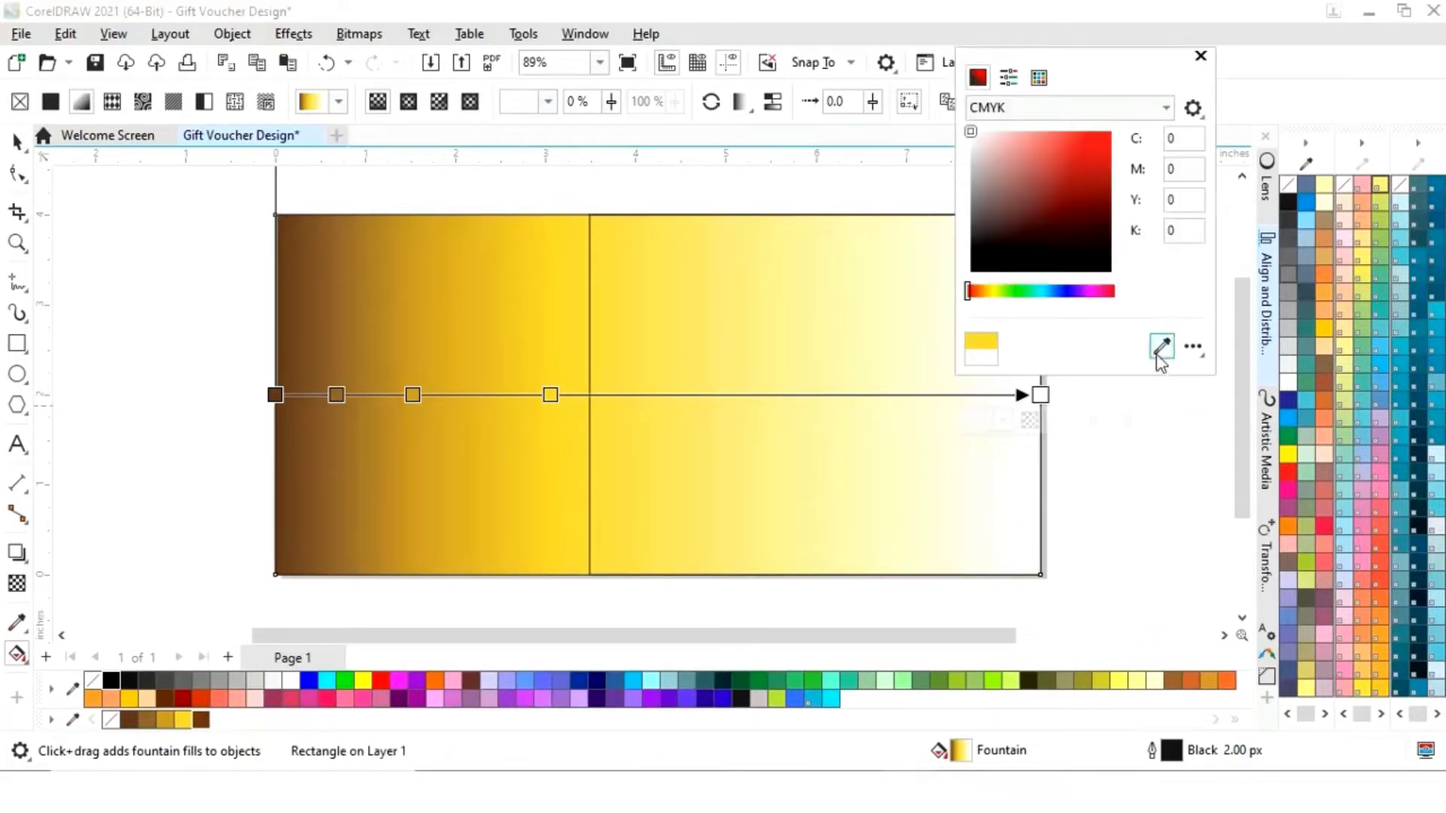
left_click(201, 720)
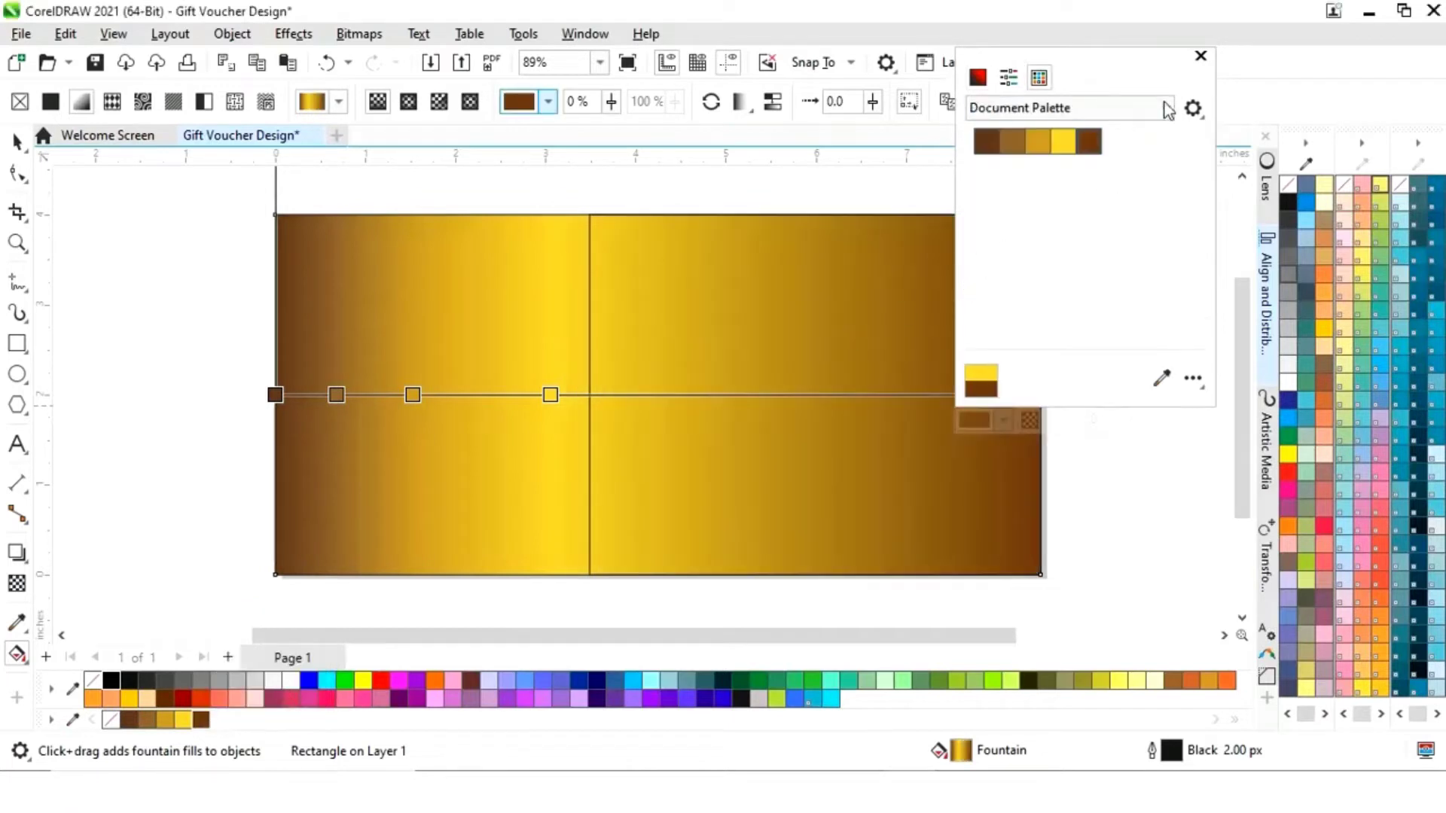
left_click(1201, 58)
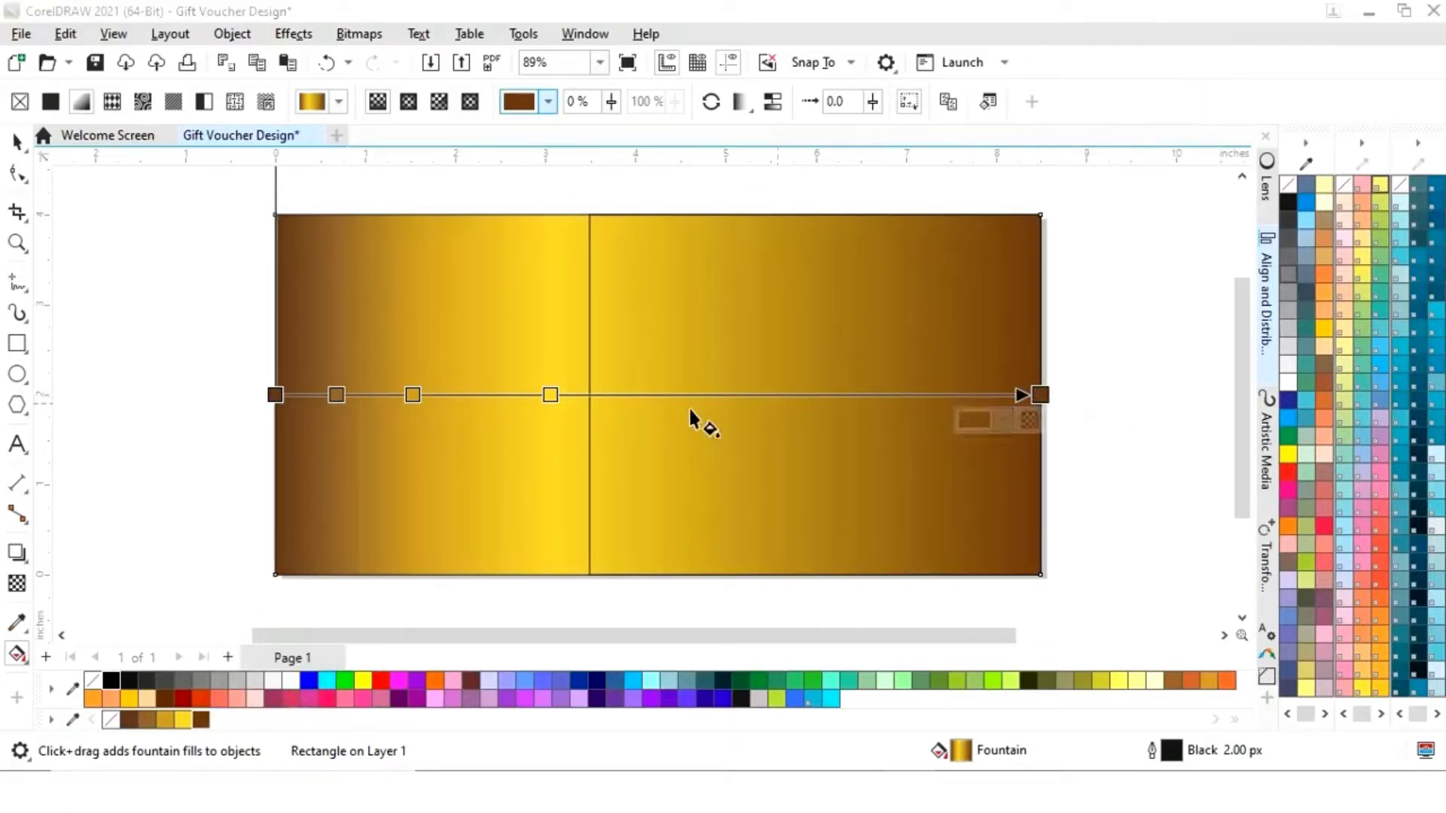
left_click_drag(555, 397, 512, 394)
- Fine-tune the gradient stops, moving the bright yellow stop to 32%
left_click(413, 394)
left_click_drag(413, 394, 398, 395)
left_click(520, 394)
left_click_drag(517, 397, 519, 395)
key("space")
- Convert the right rectangle to curves, reshape its left edge into a diagonal, and fill it black
left_click(852, 422)
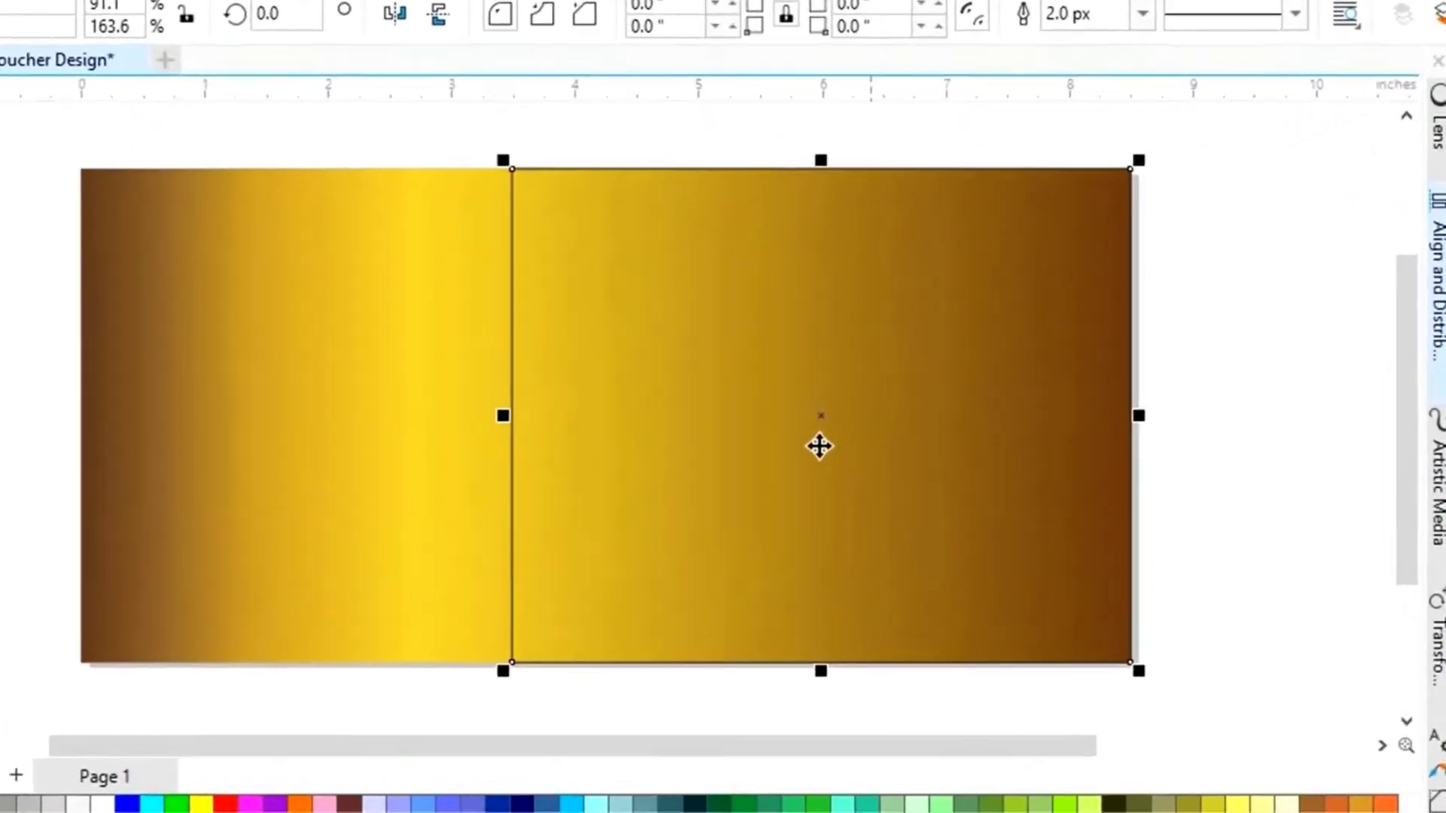
right_click(852, 419)
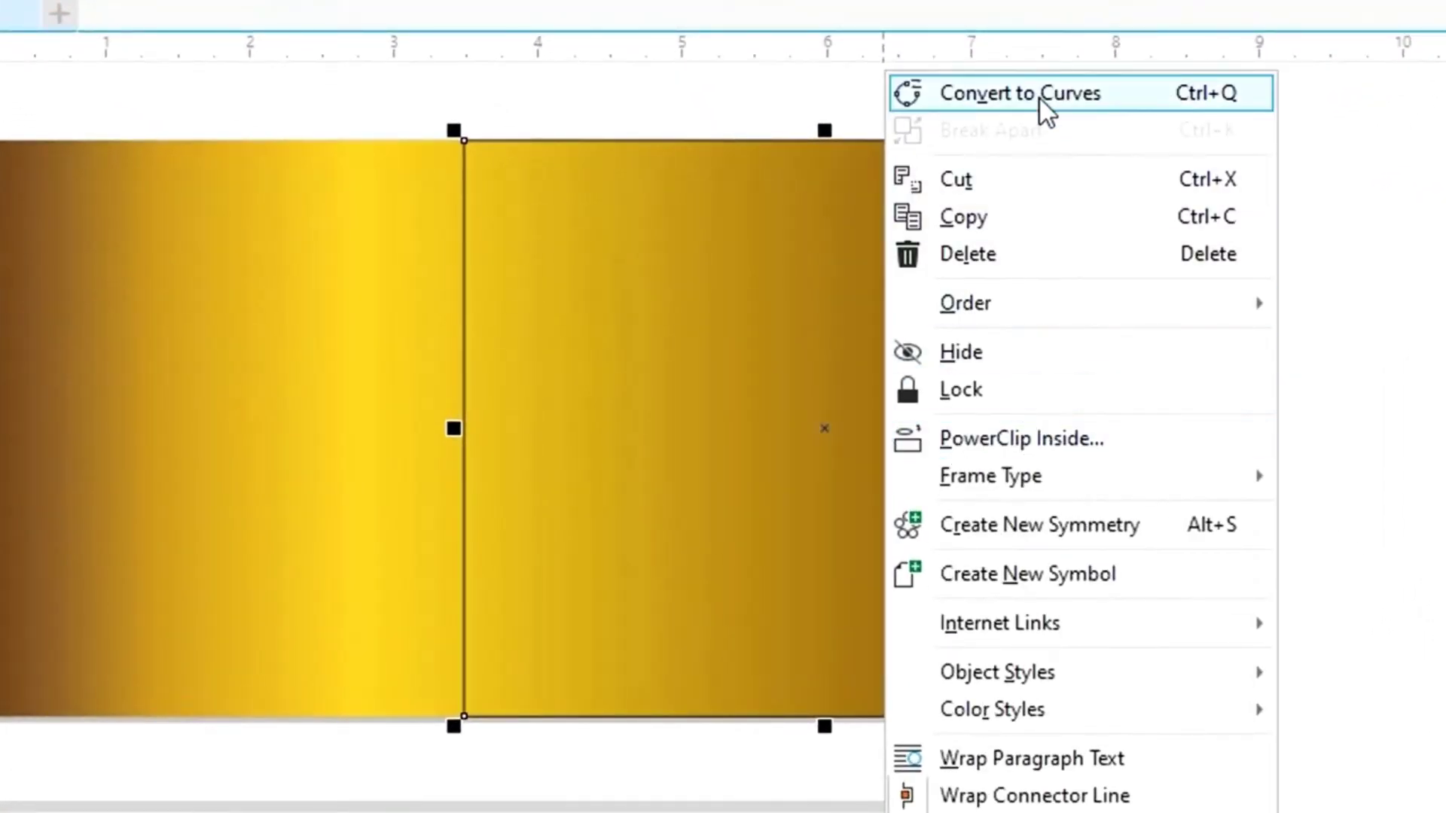
left_click(1041, 98)
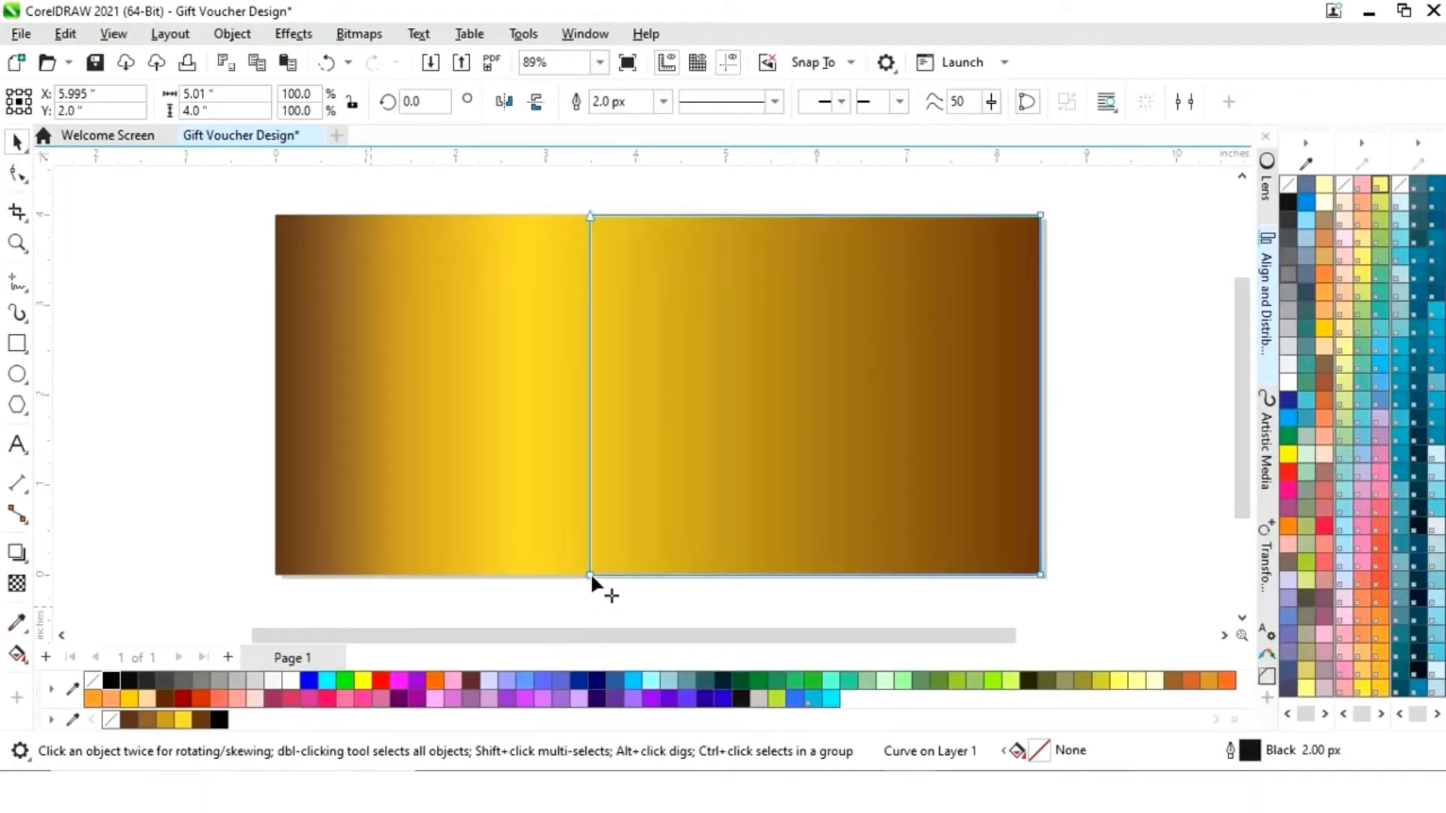
key("F10")
left_click_drag(587, 573, 278, 576)
left_click_drag(589, 216, 620, 217)
left_click(16, 142)
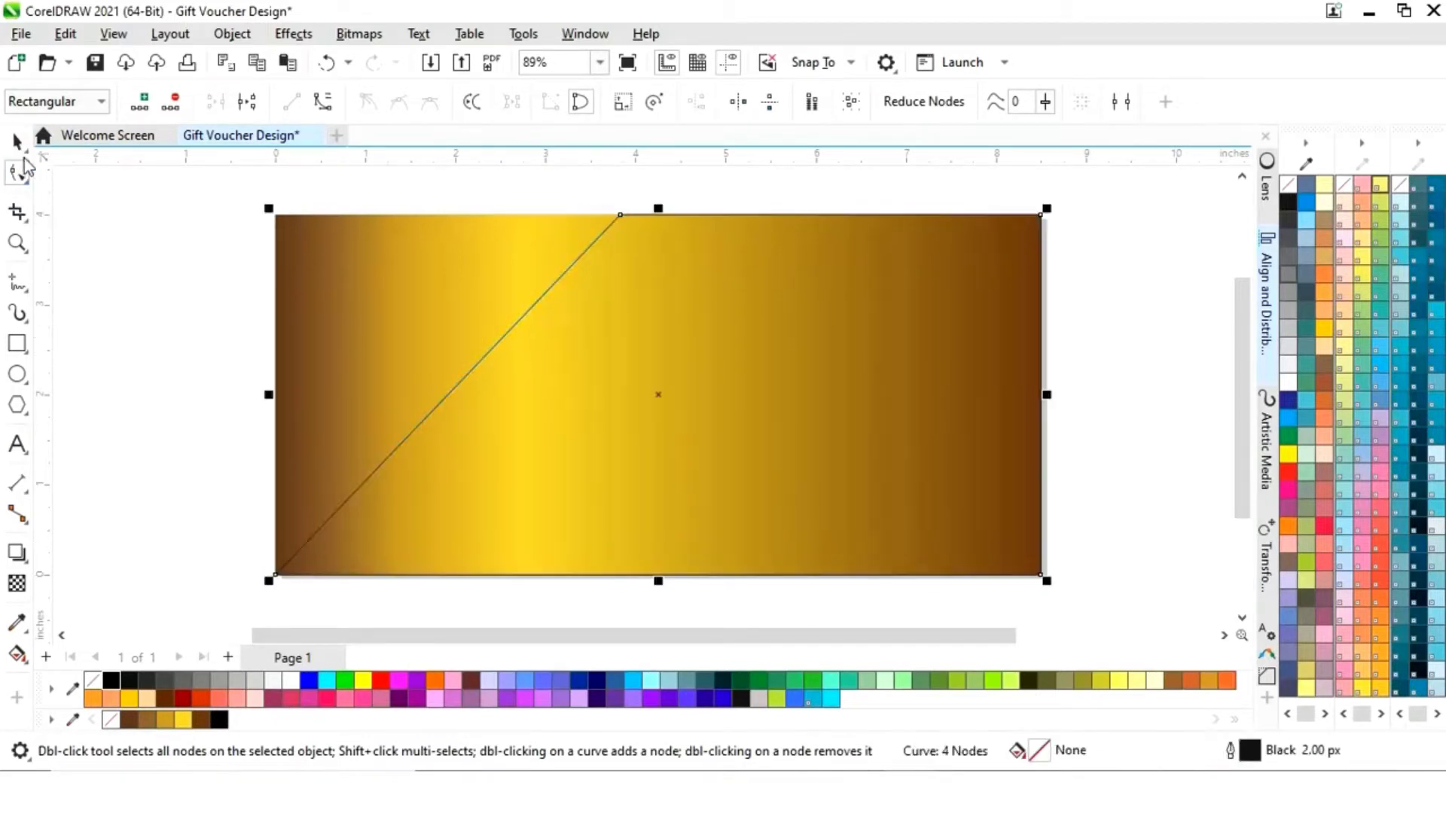
left_click(220, 721)
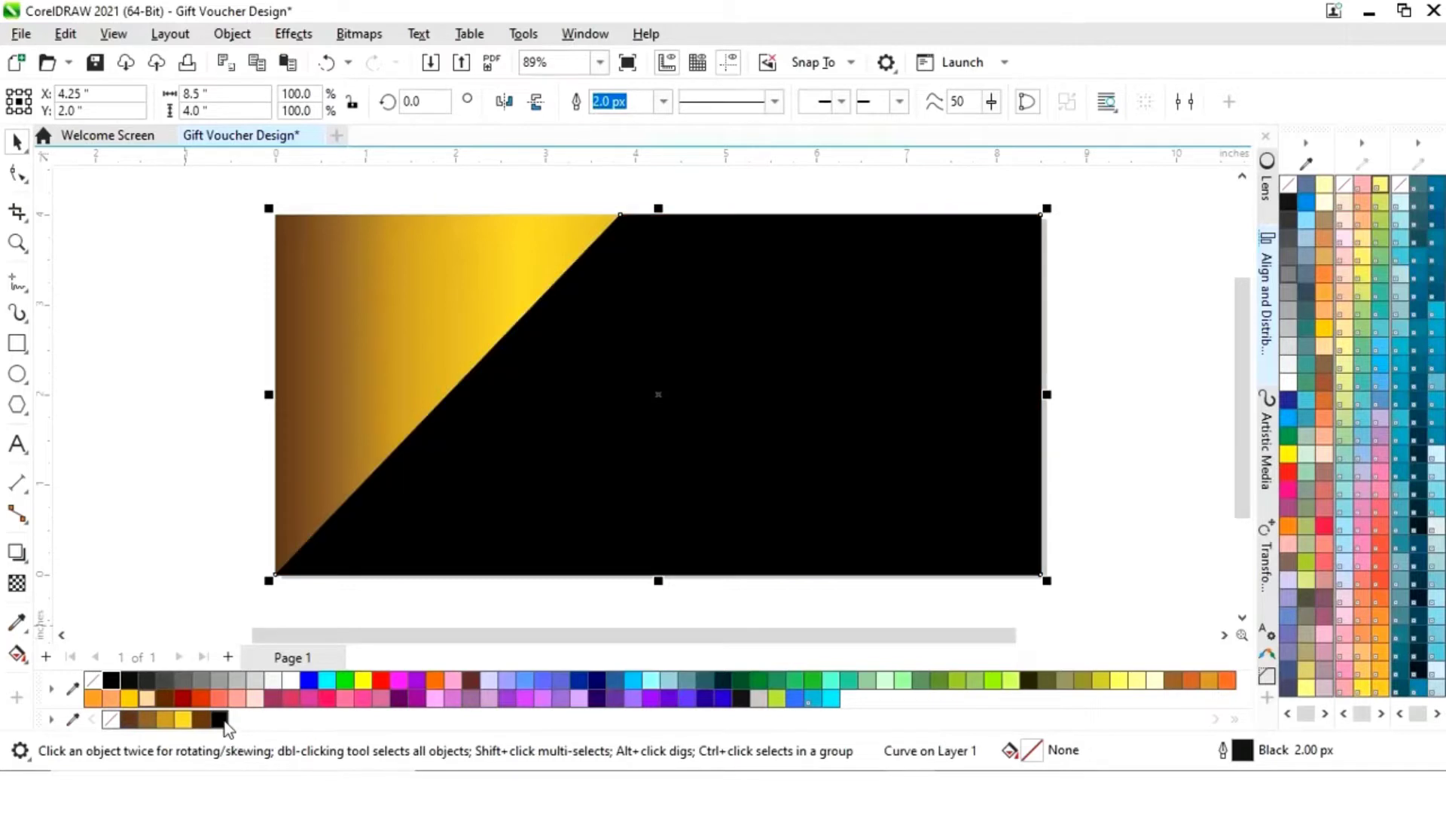
left_click(171, 585)
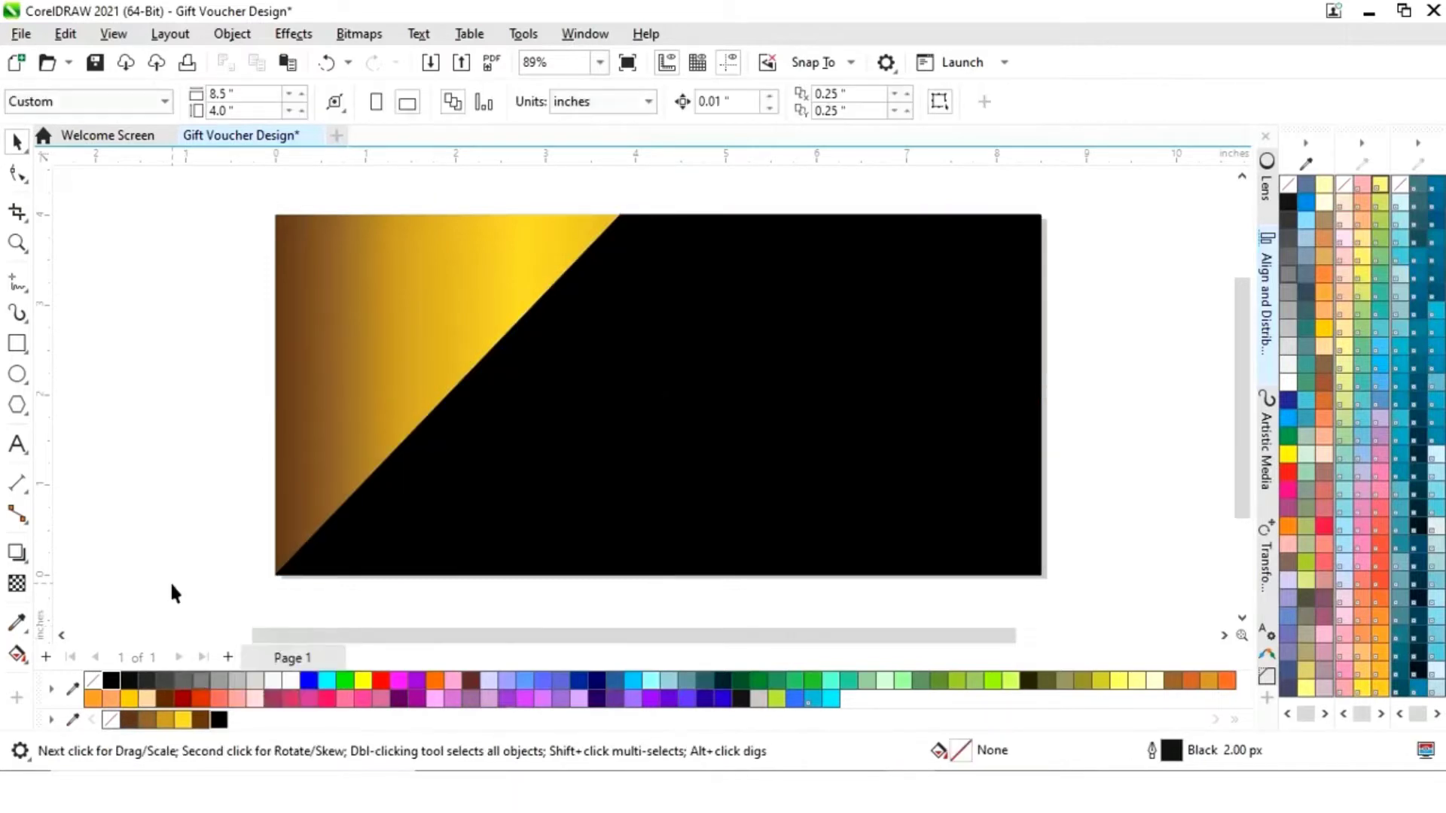
- Apply a Mosaic effect with size 13 and a gold background colour to the gold rectangle
left_click(365, 324)
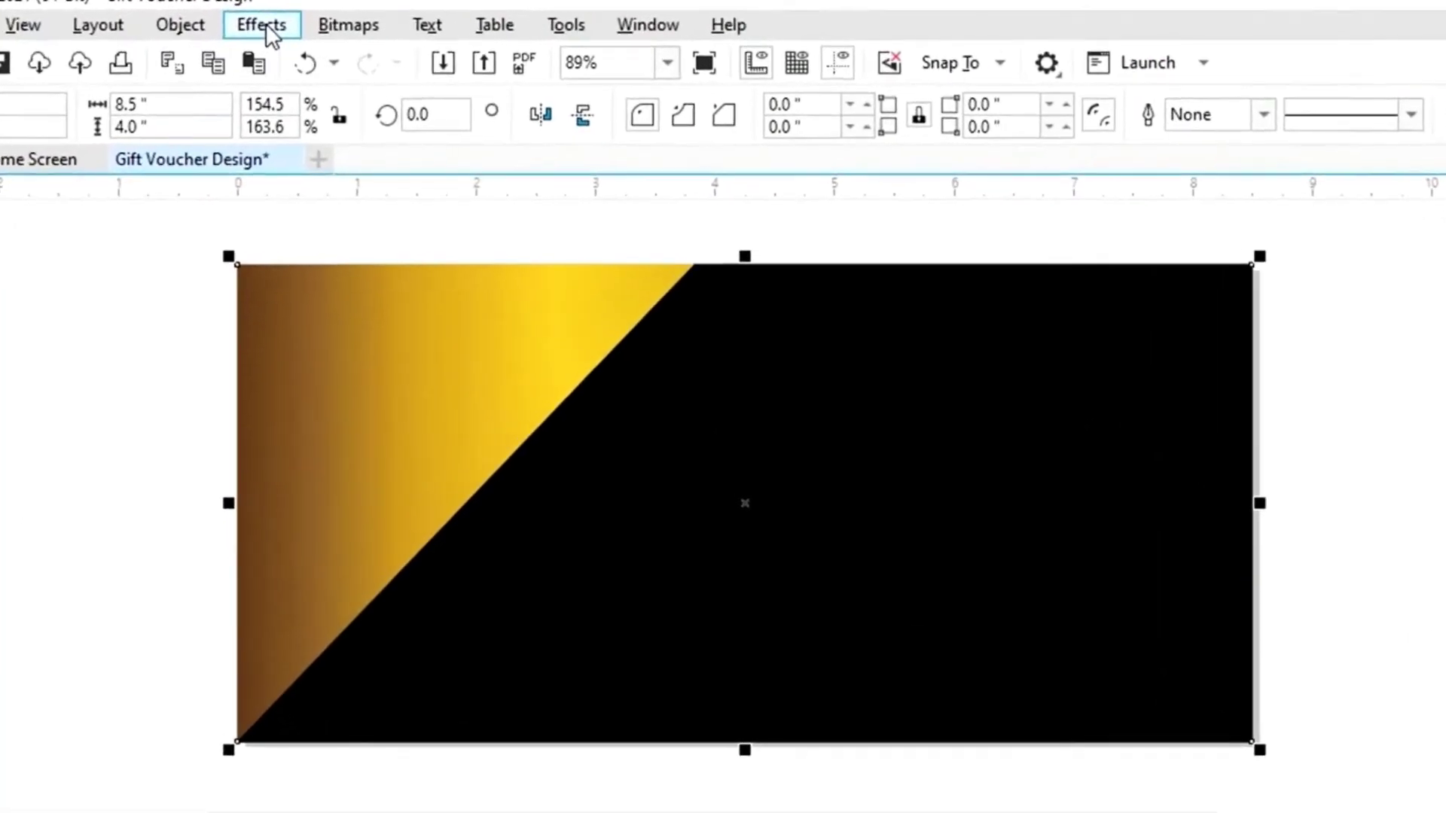
left_click(293, 33)
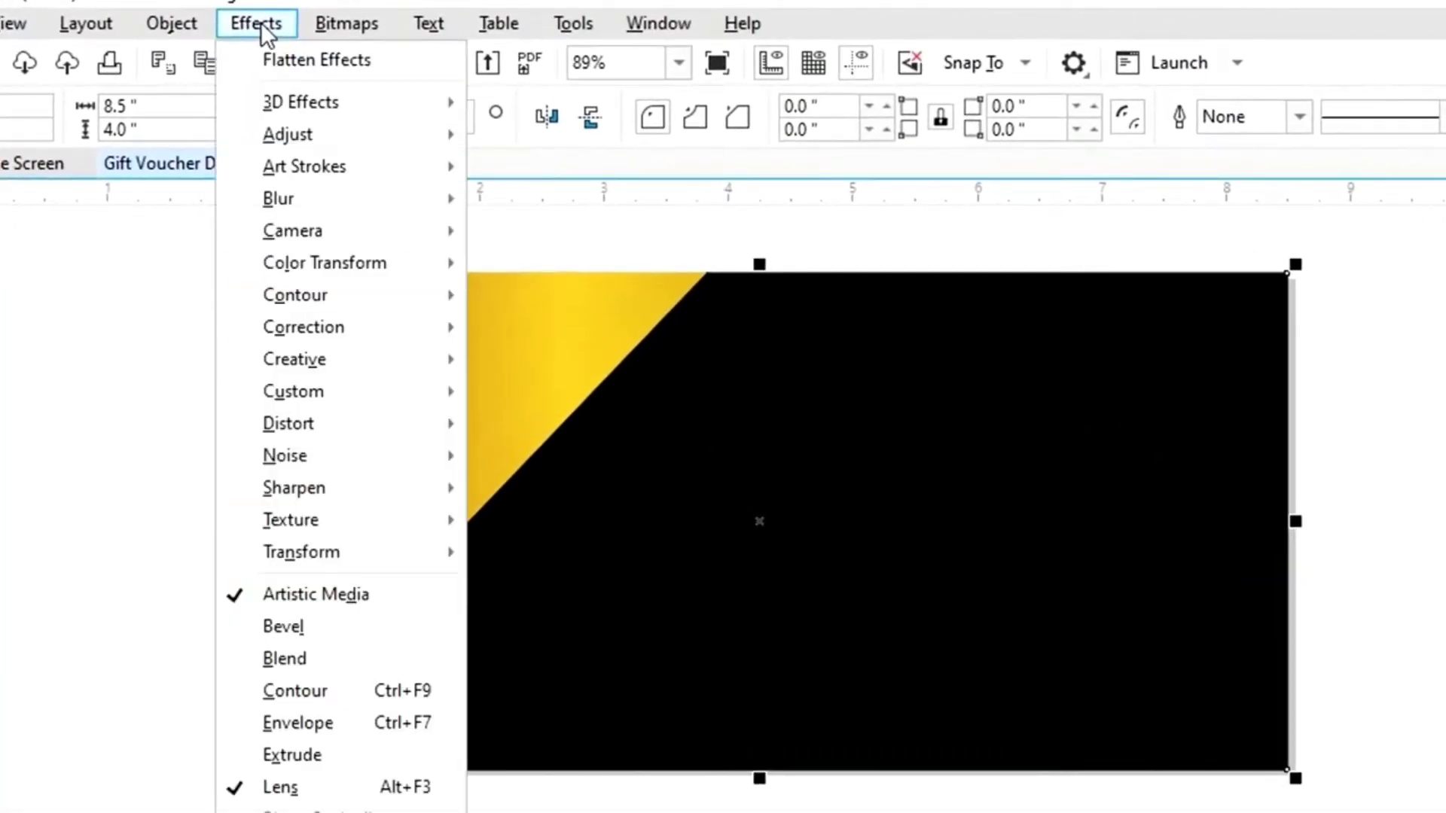
mouse_move(295, 358)
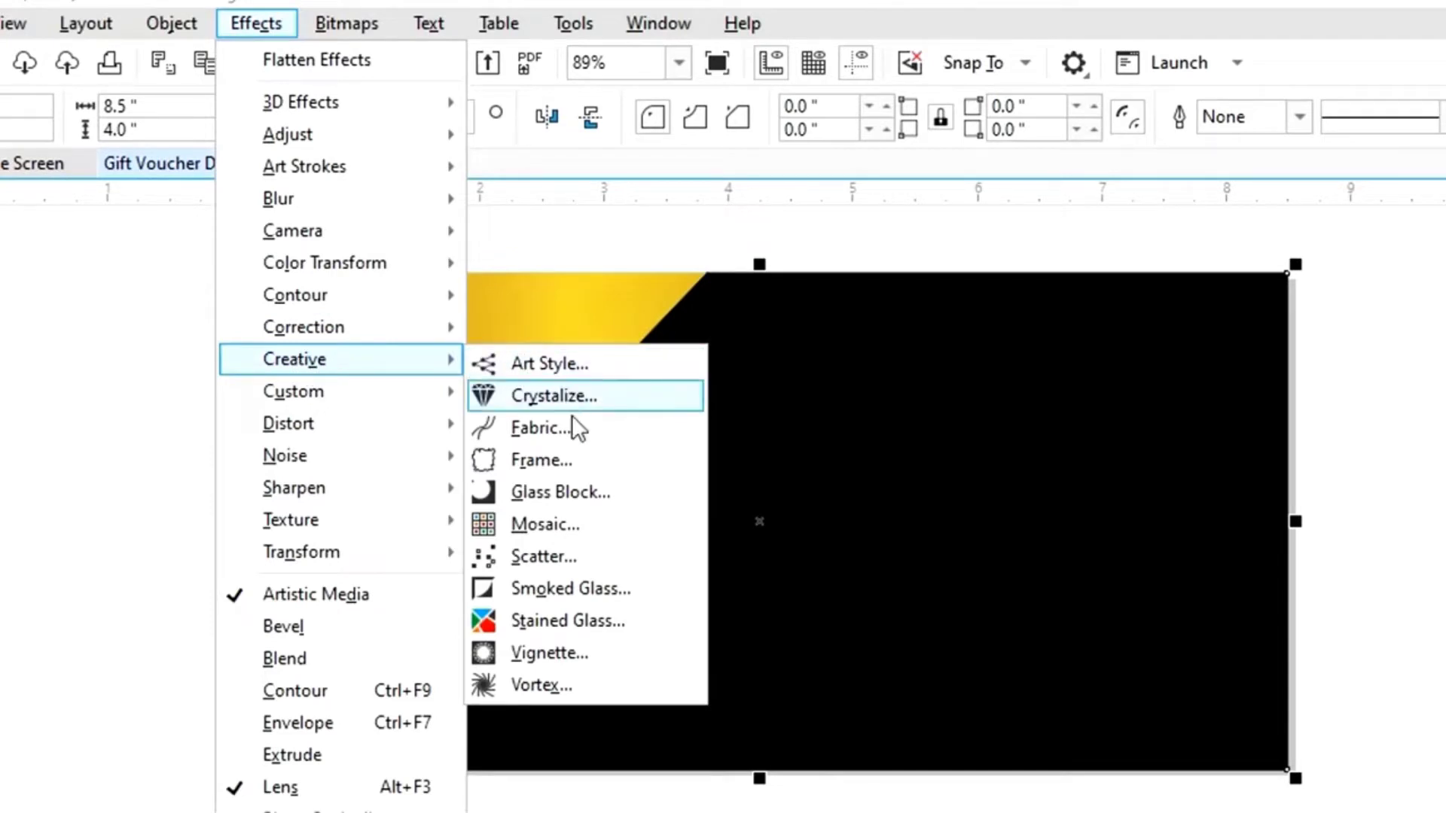
left_click(565, 527)
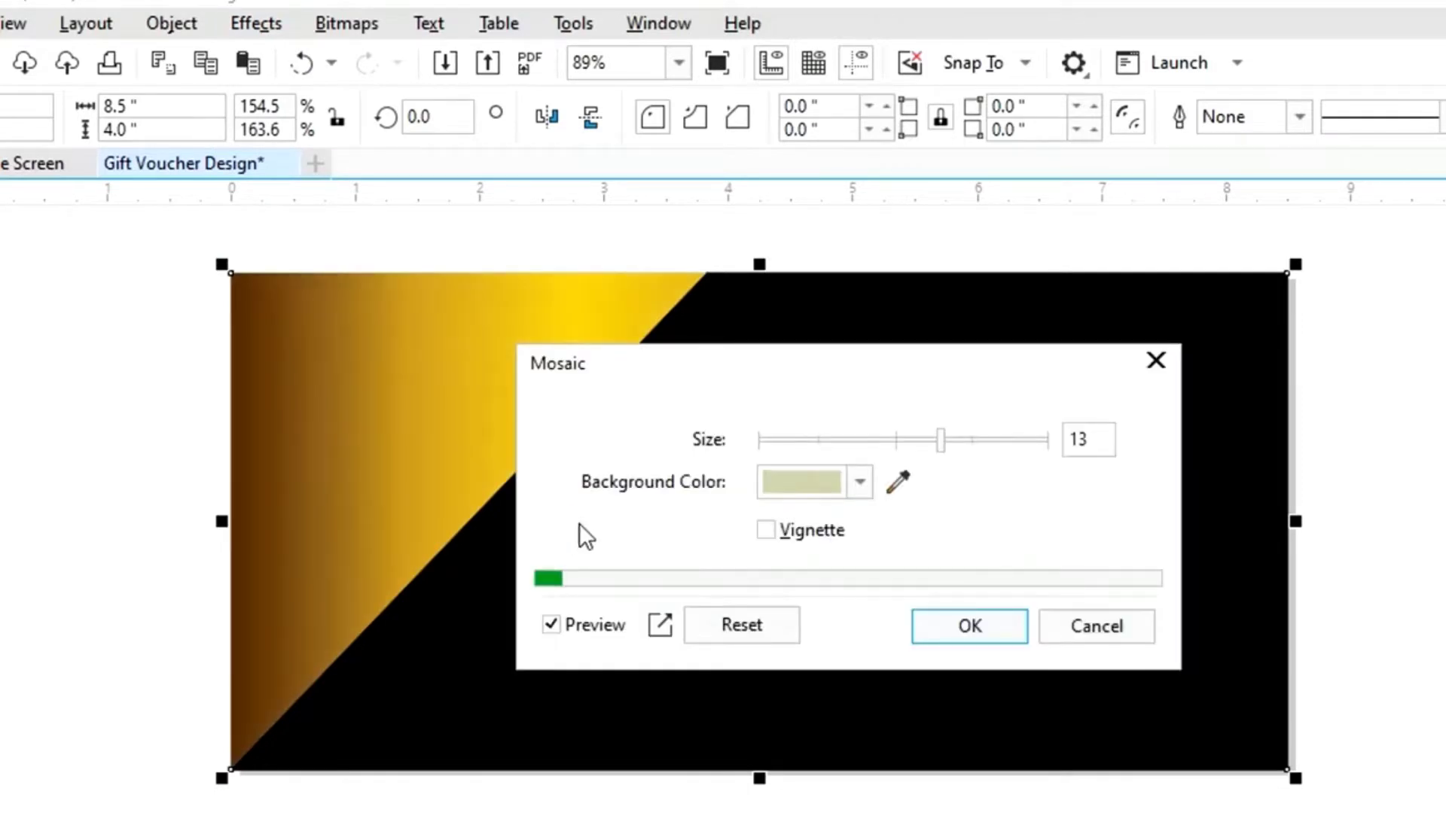
left_click(1053, 440)
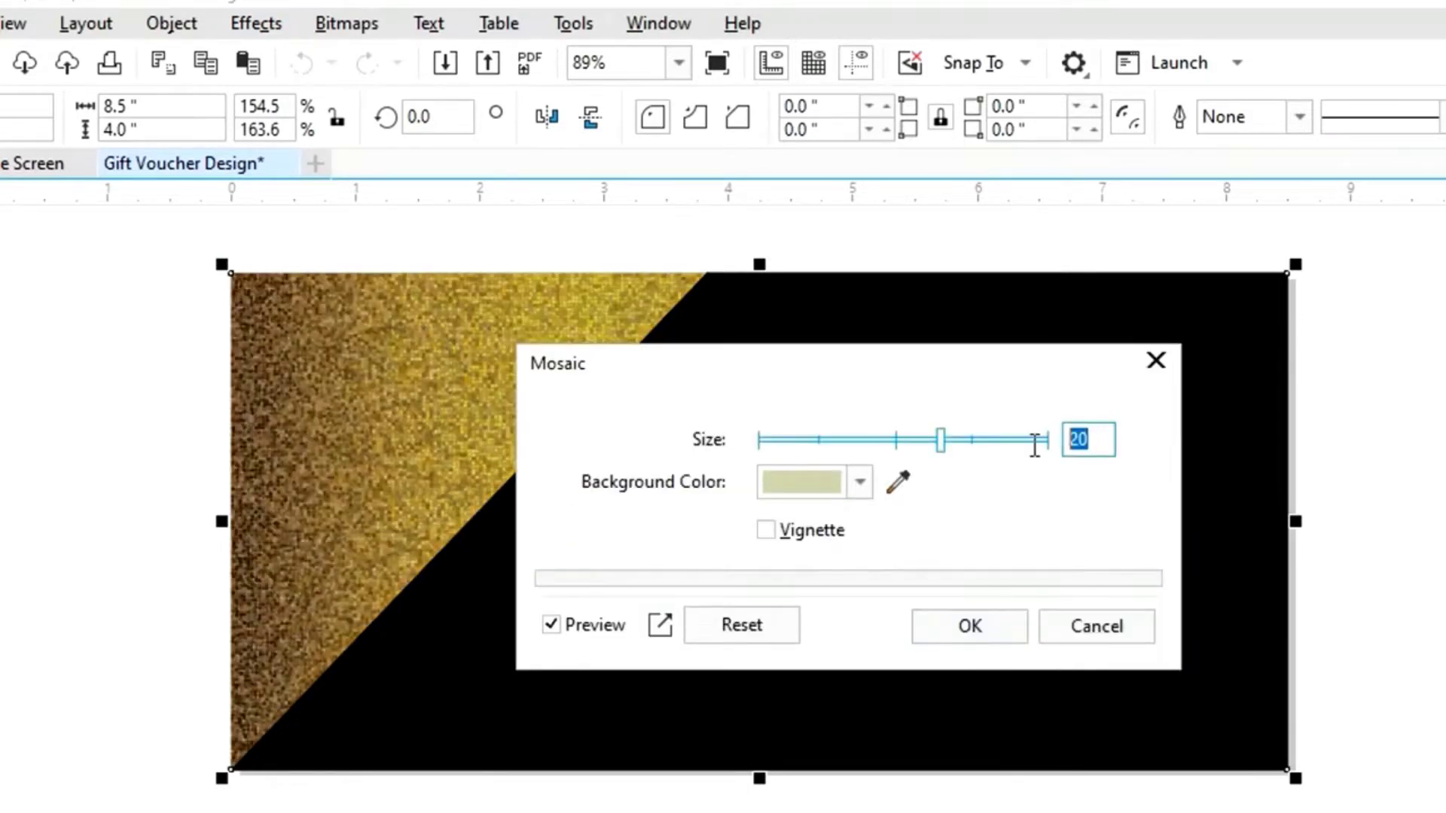
type("13")
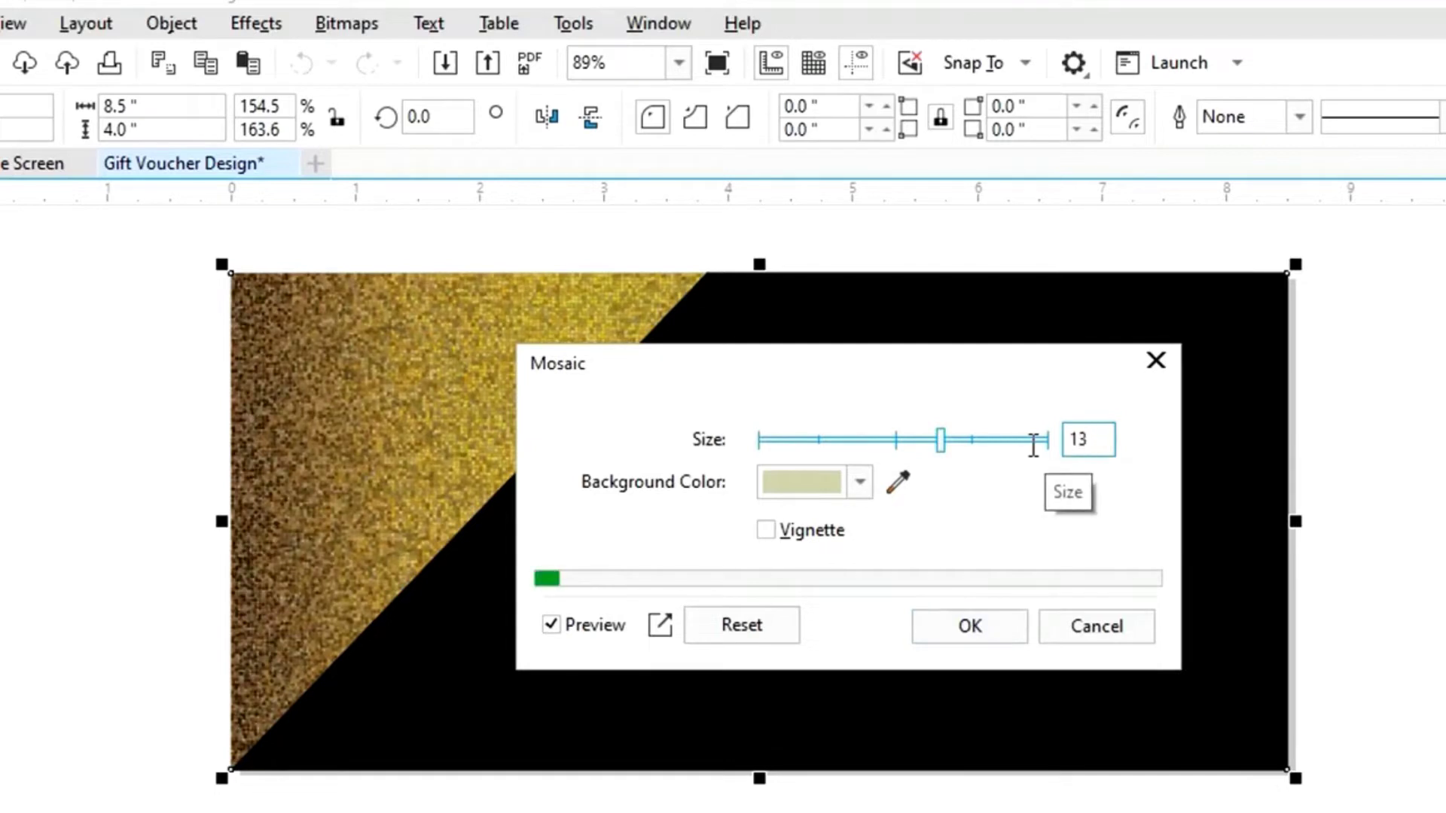
left_click(860, 484)
left_click(967, 639)
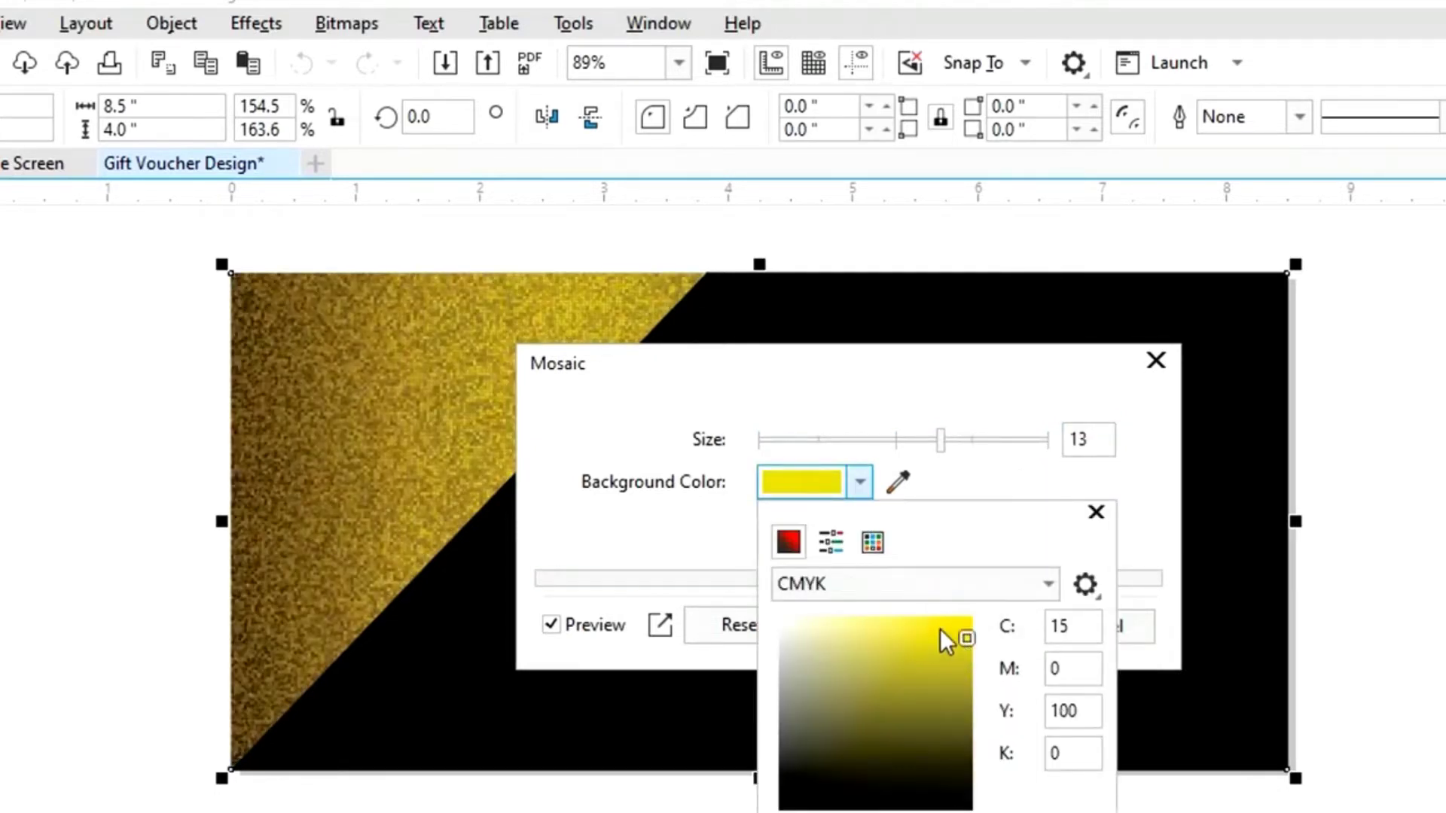
left_click(873, 542)
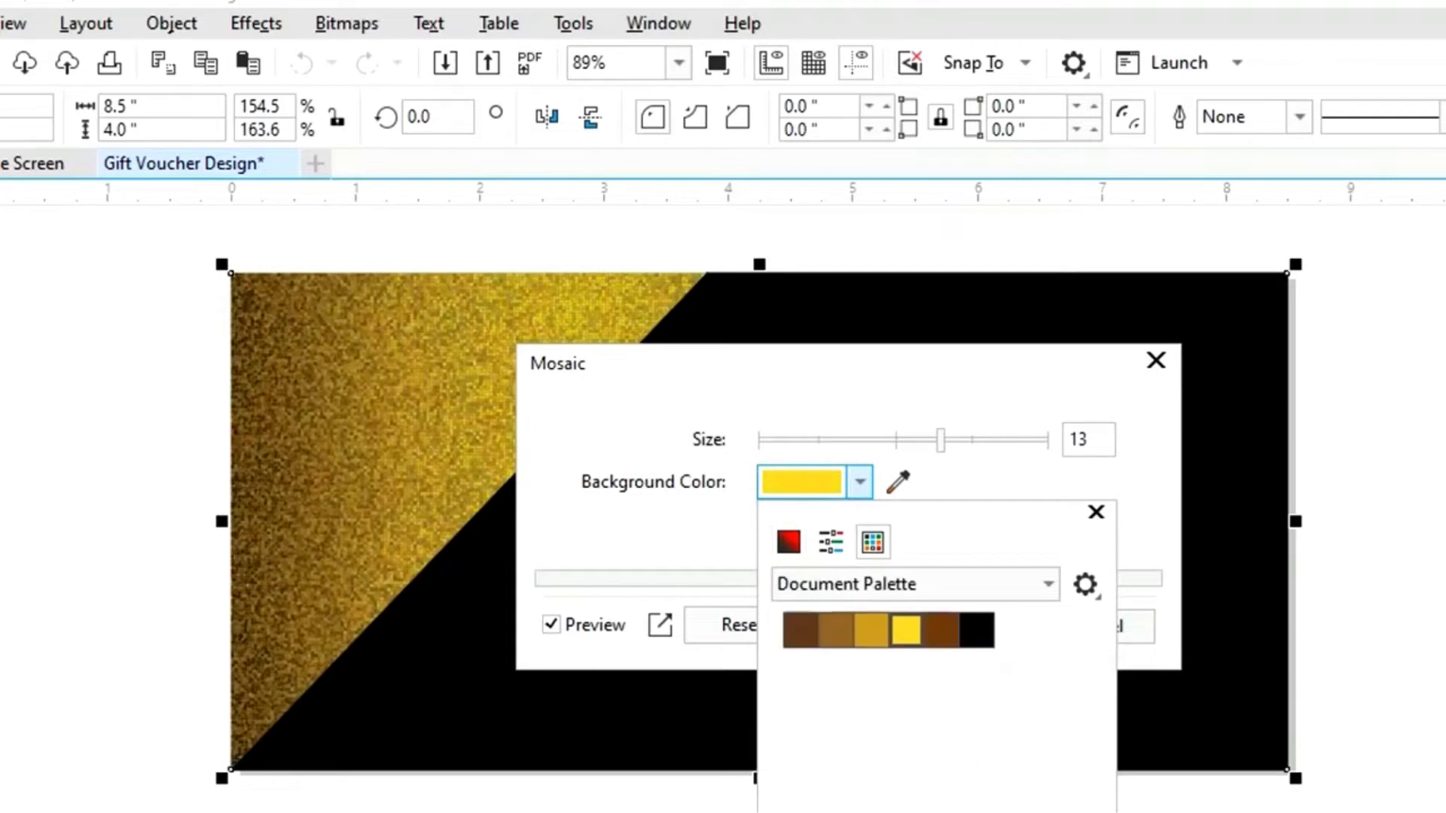
left_click(1096, 513)
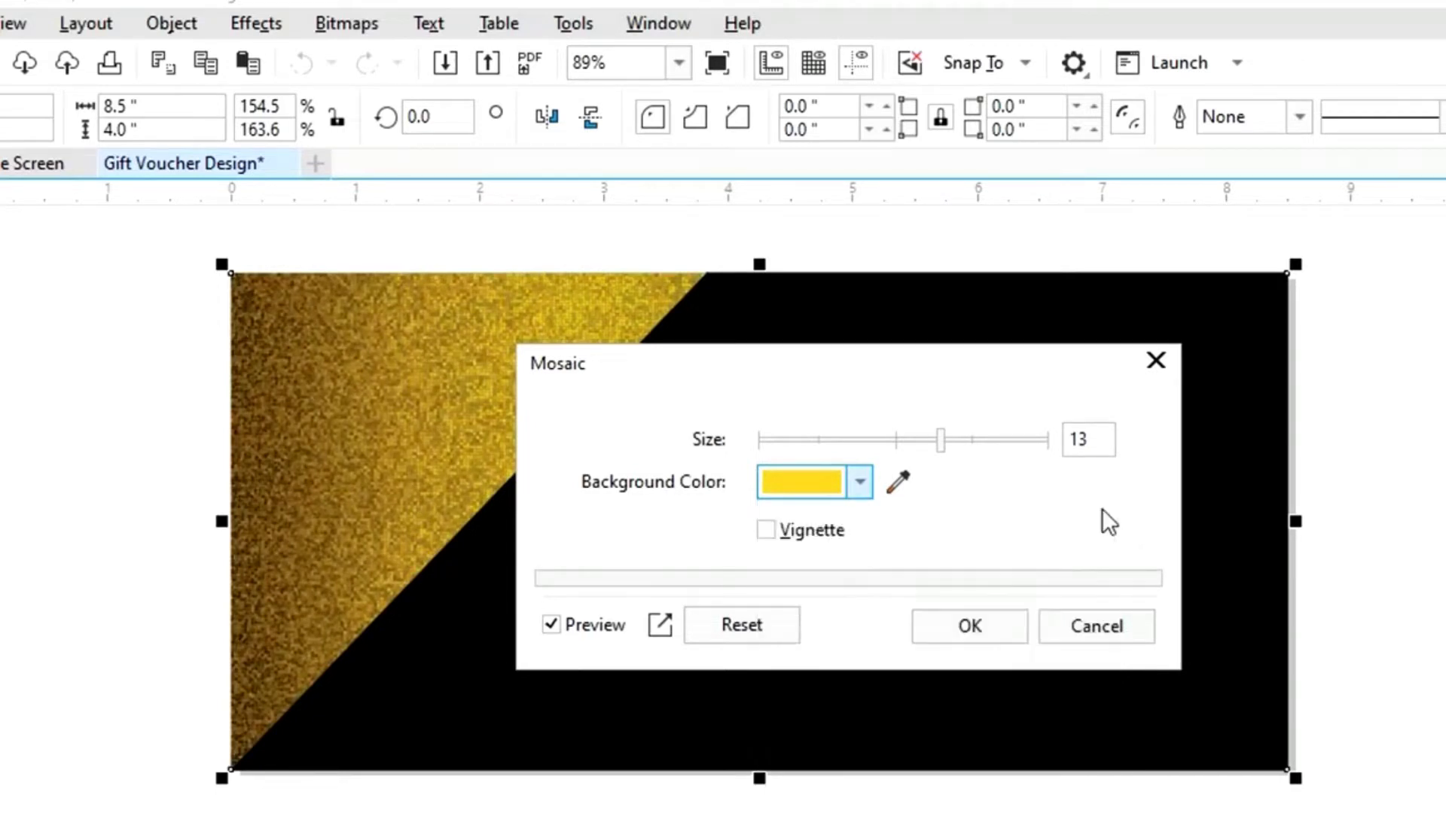
left_click(971, 643)
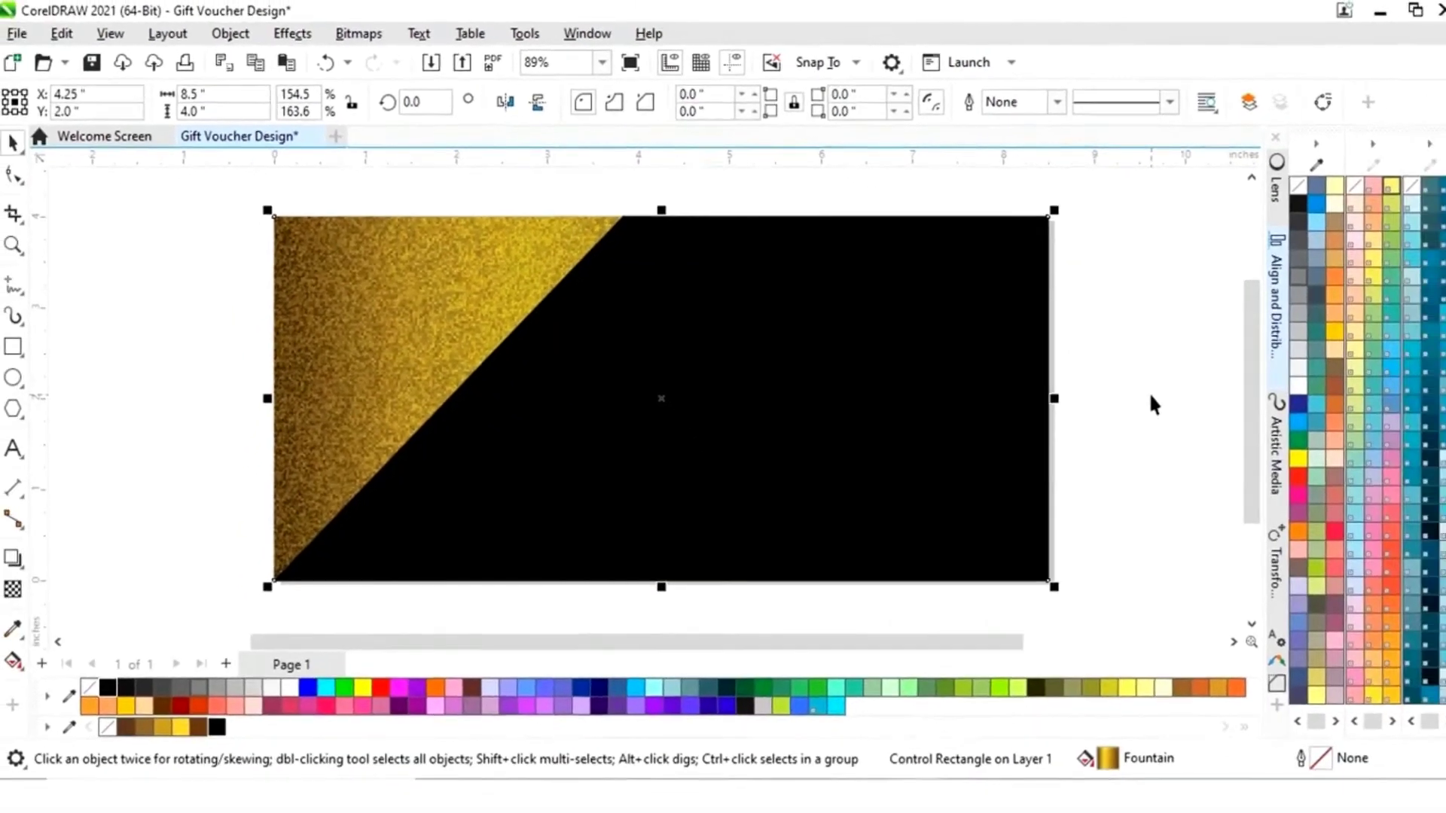
- Draw an L-shaped line along the gold area's top and left edges
left_click(1137, 392)
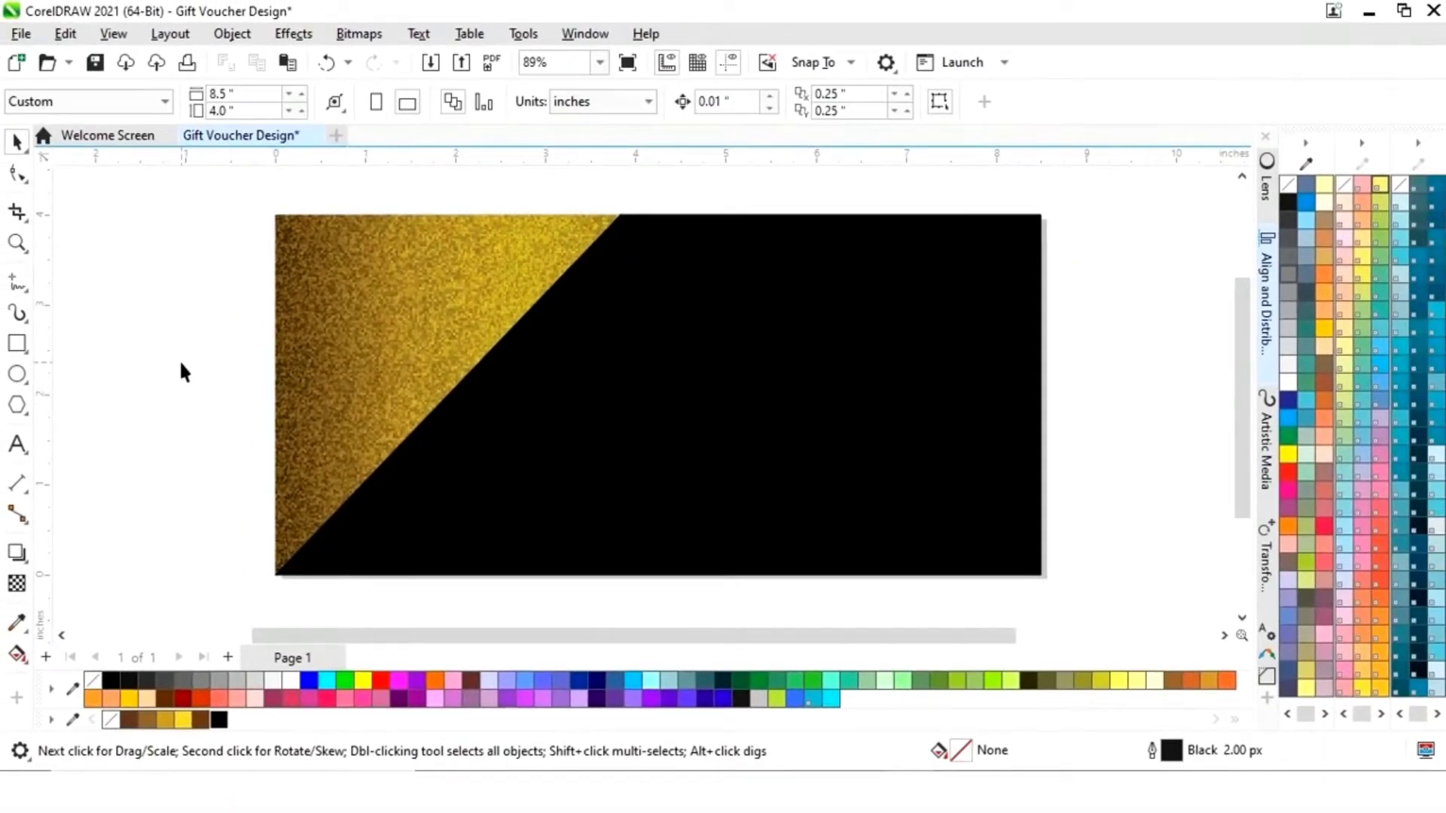
left_click(20, 286)
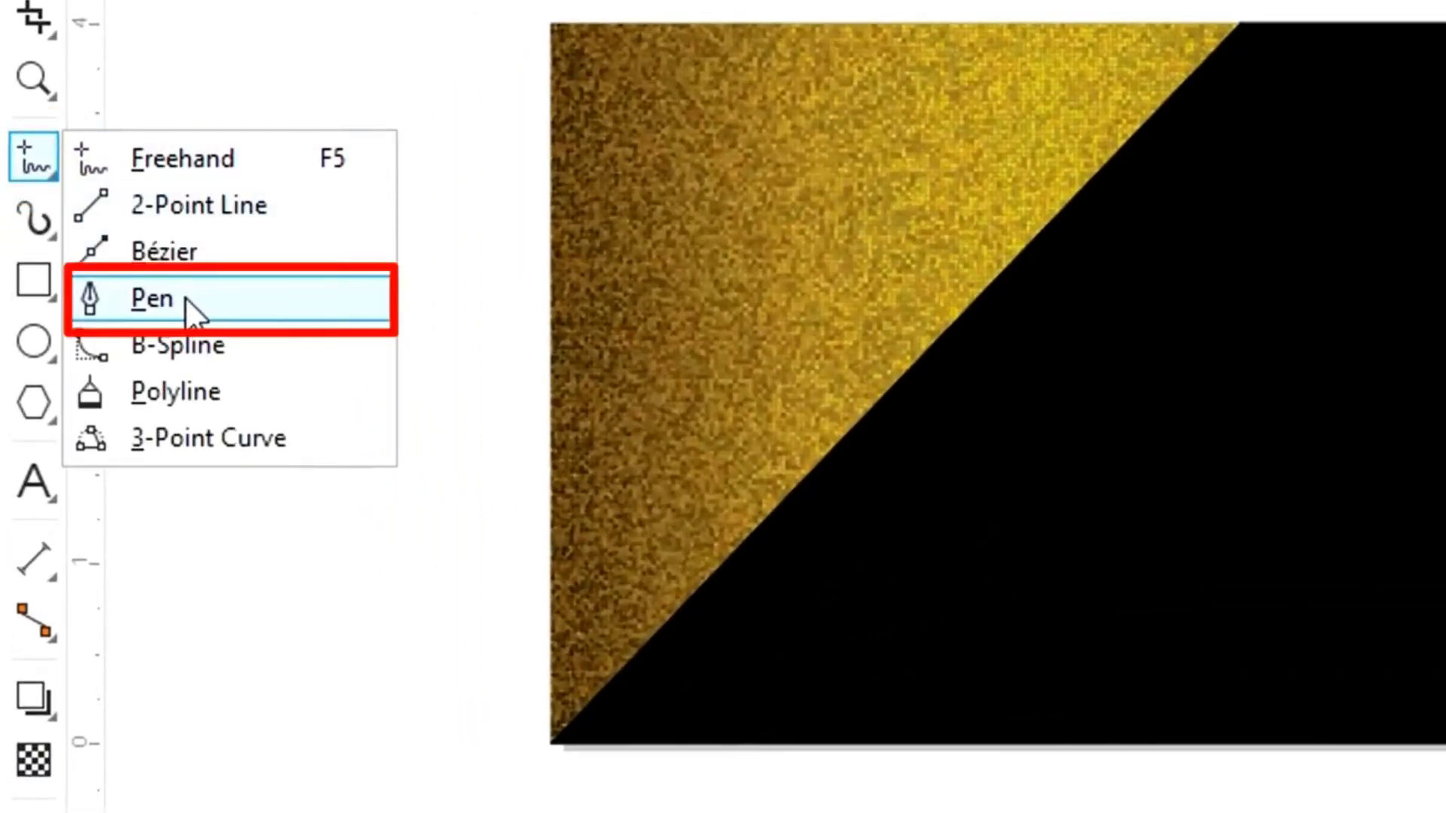
left_click(183, 297)
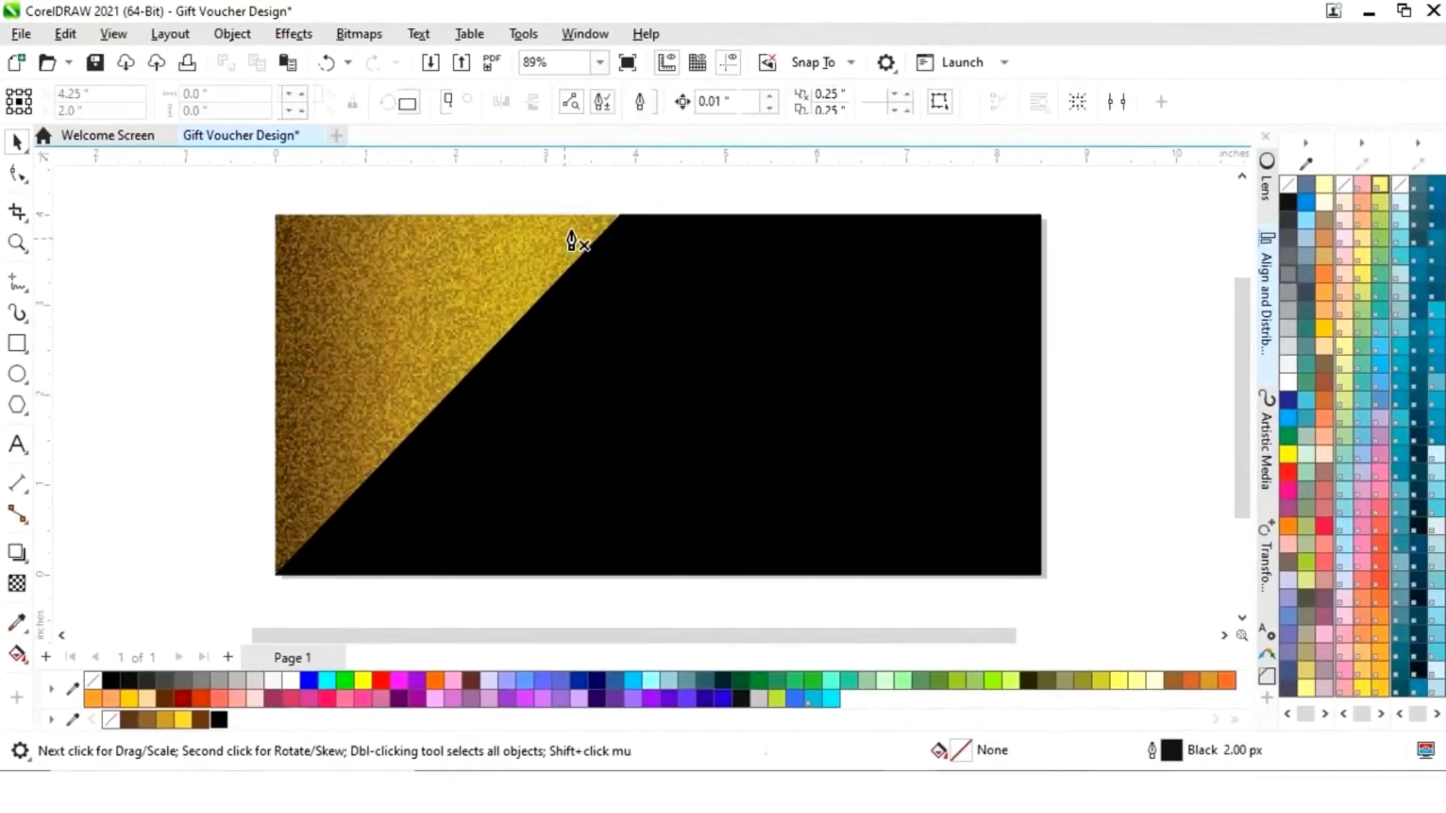
left_click(587, 227)
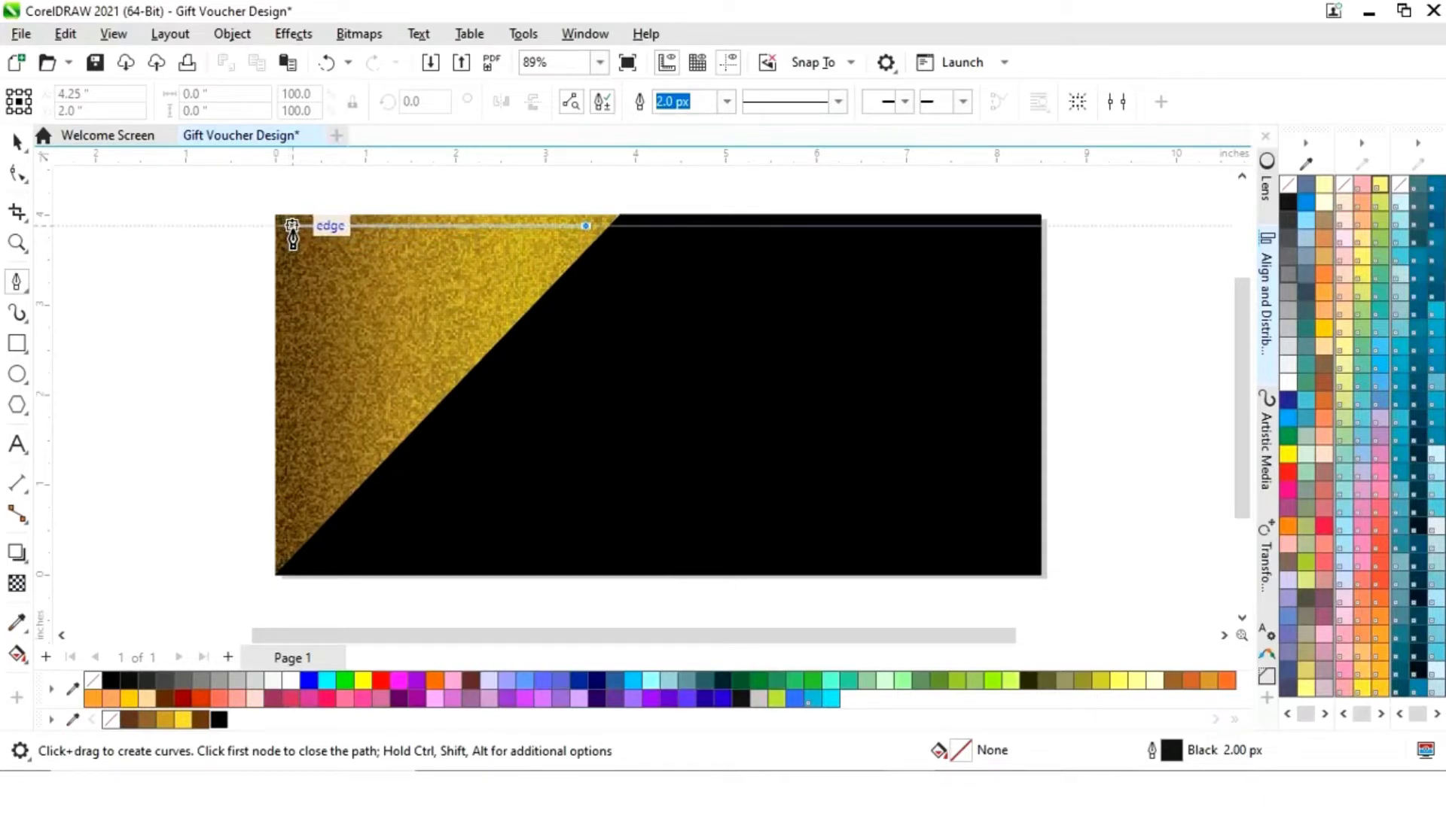
left_click(290, 226)
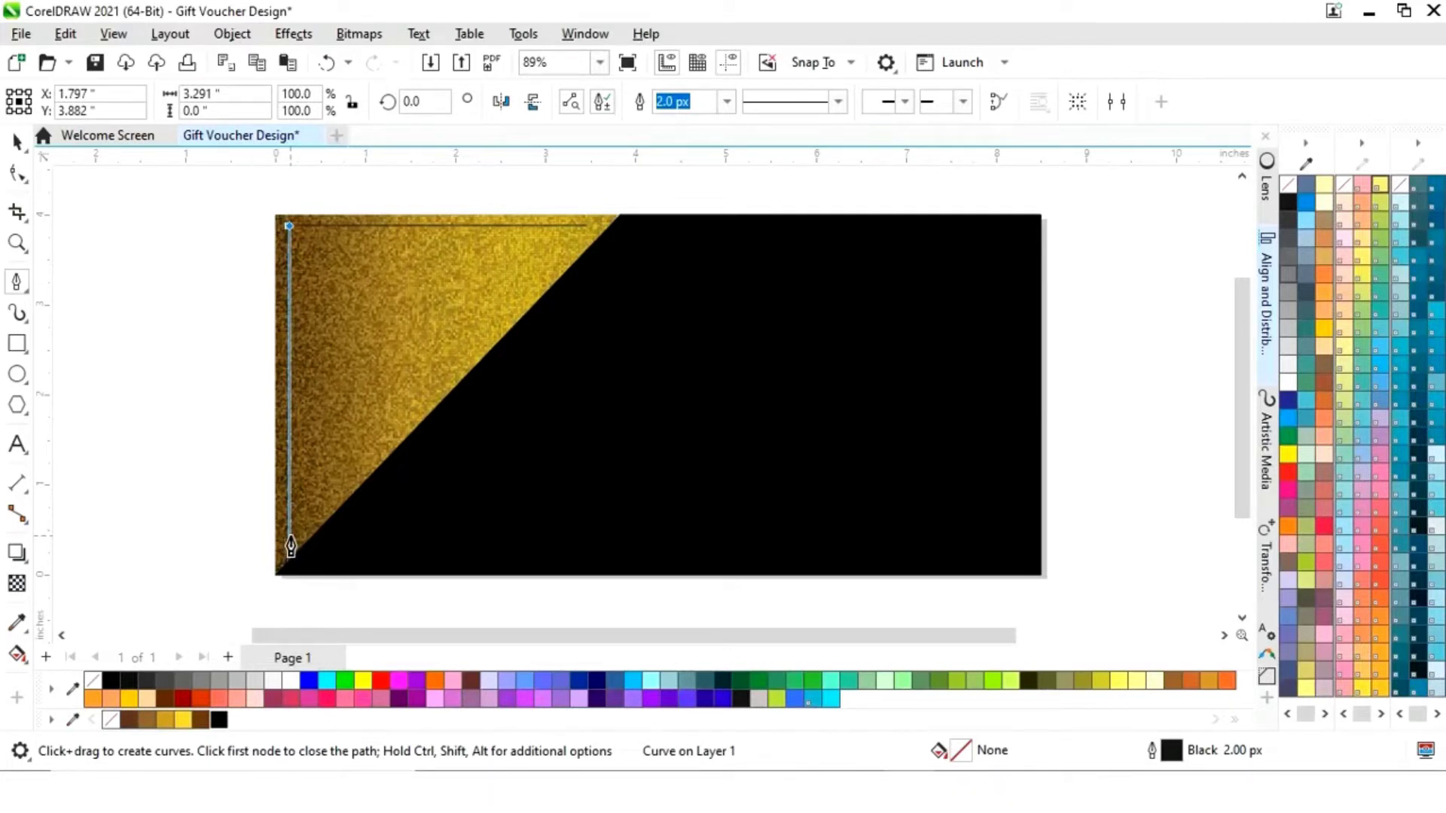
left_click(289, 542)
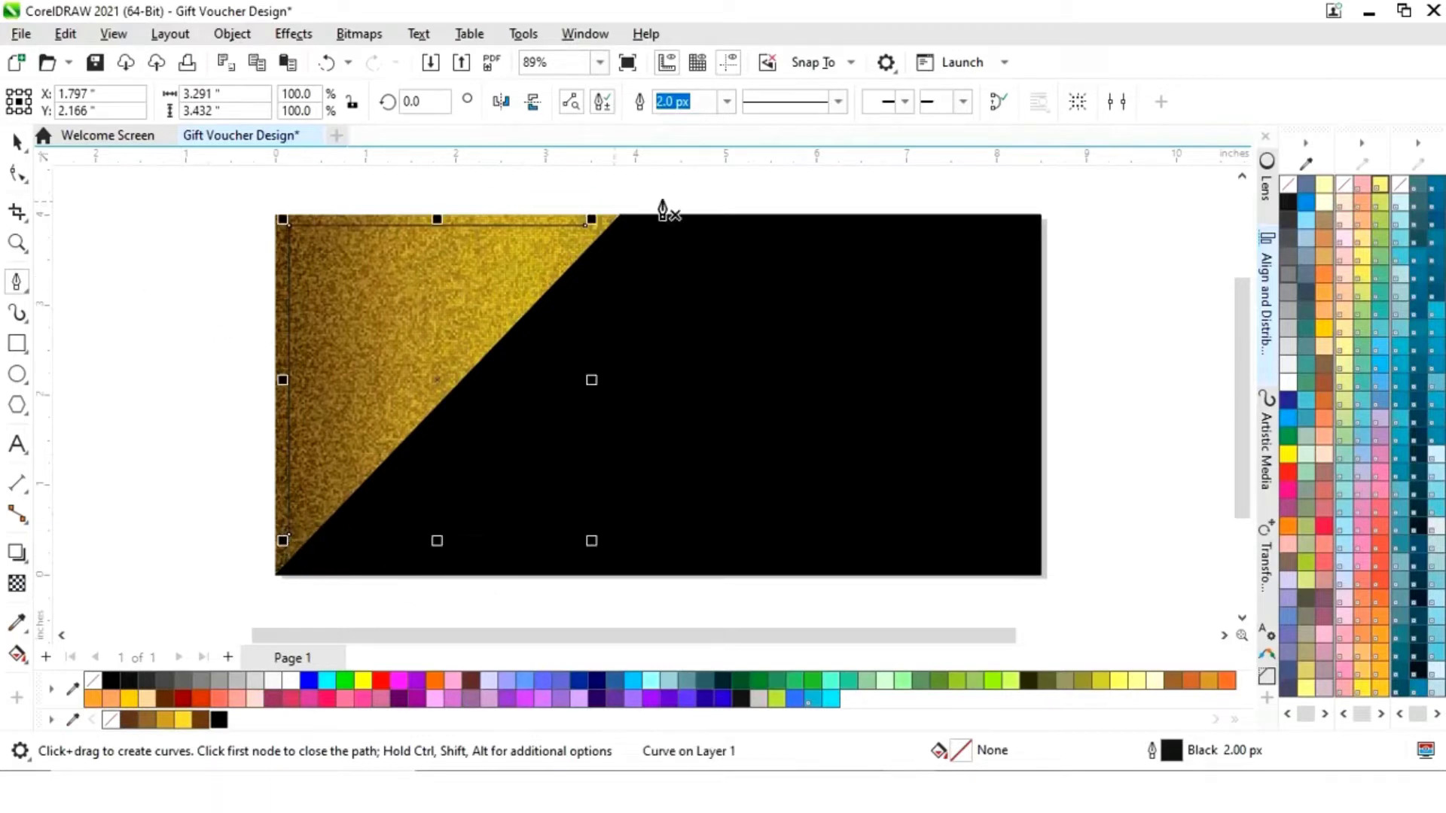
- Give the L-shaped line a thick 16 px black outline
left_click(727, 101)
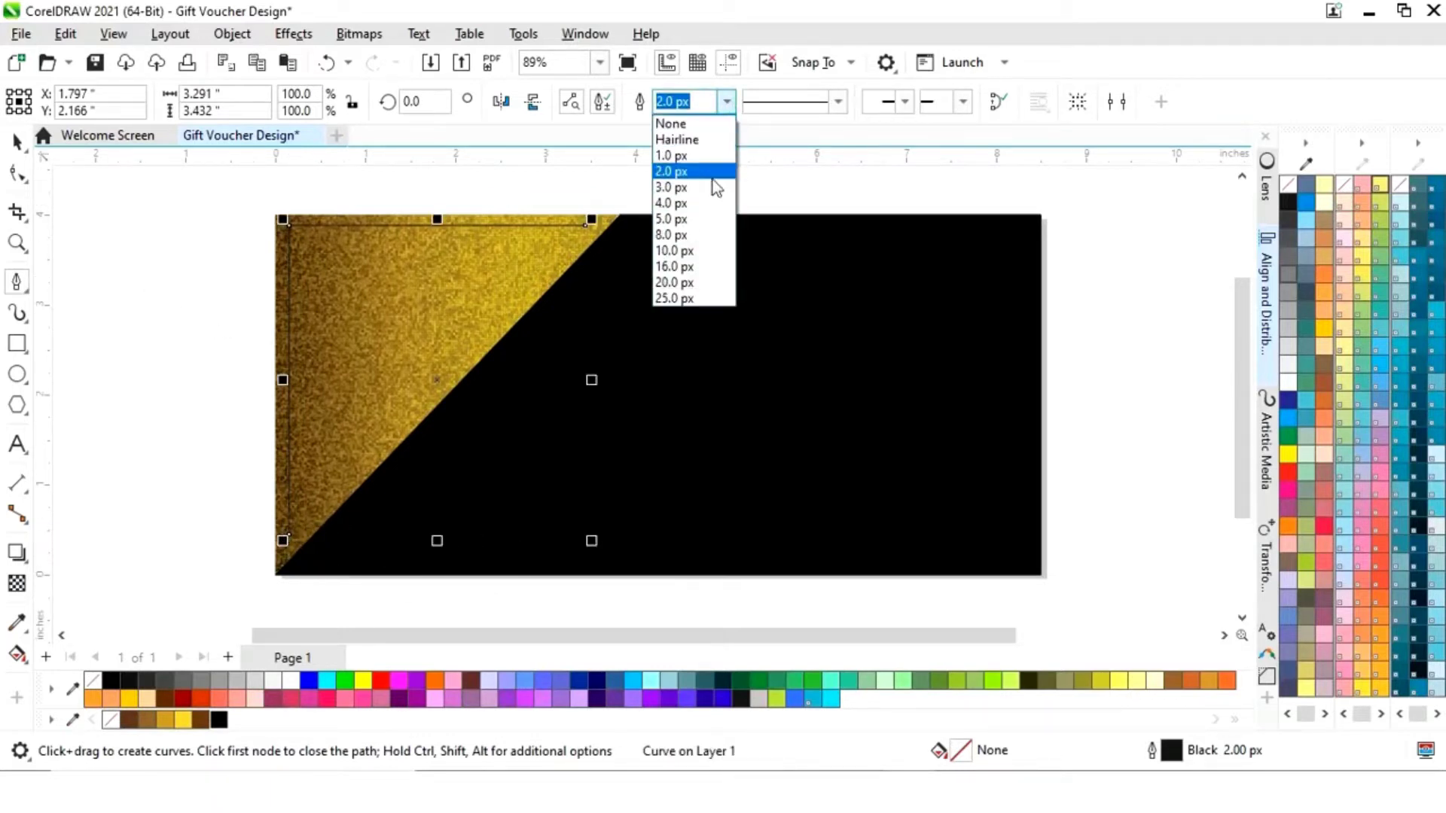
left_click(687, 235)
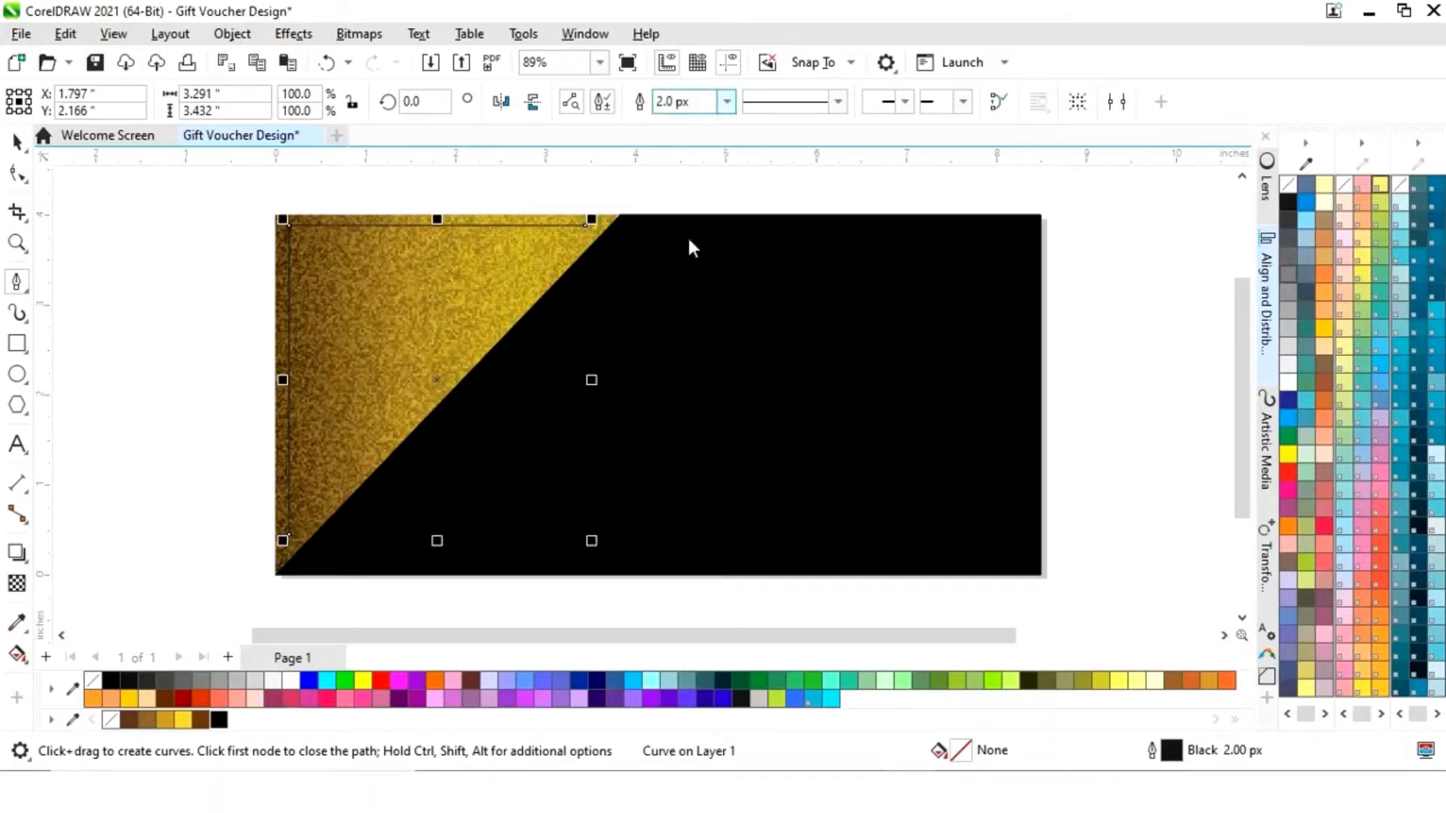
left_click(725, 107)
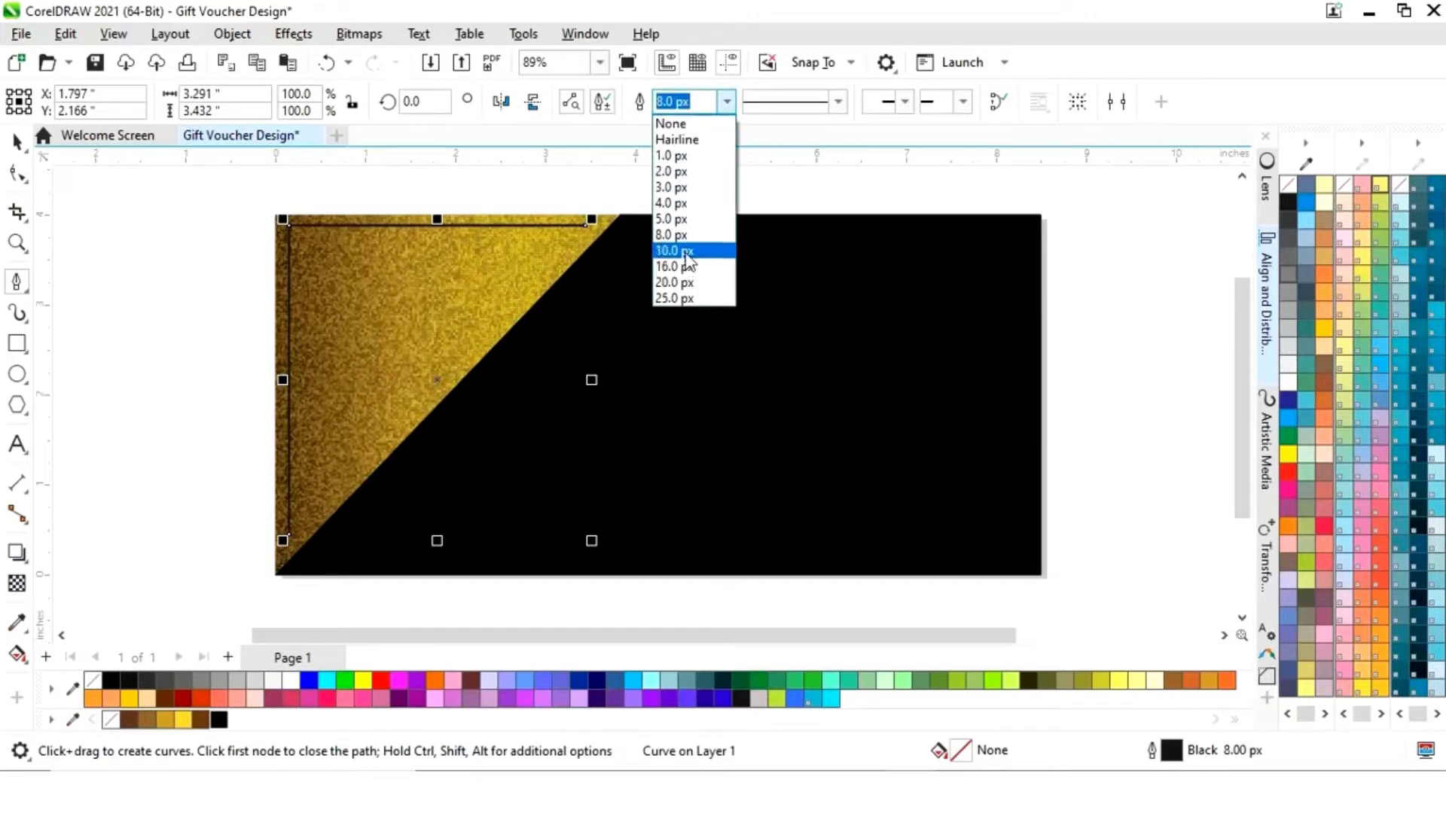
key("Escape")
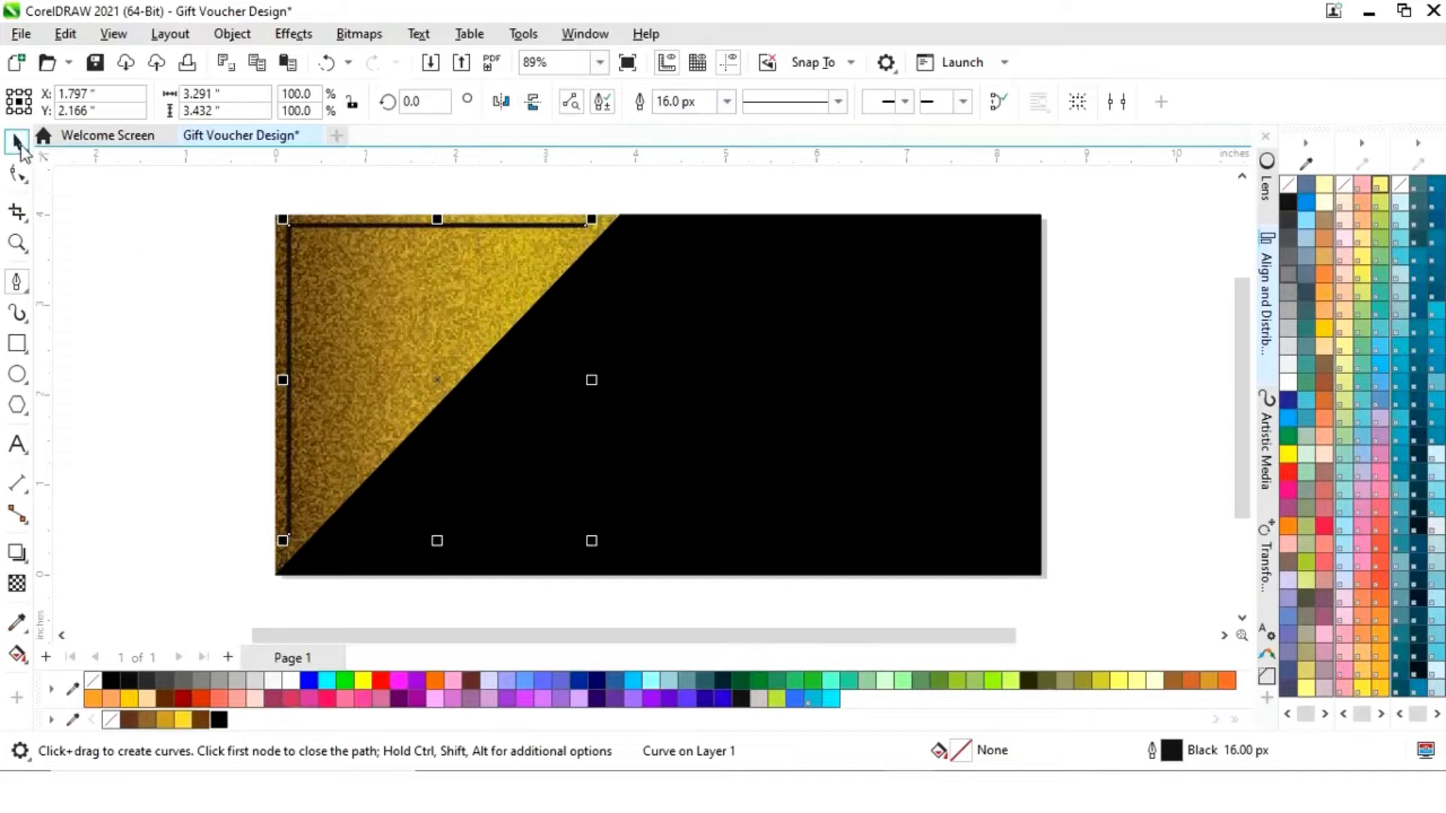
left_click(16, 141)
left_click(160, 340)
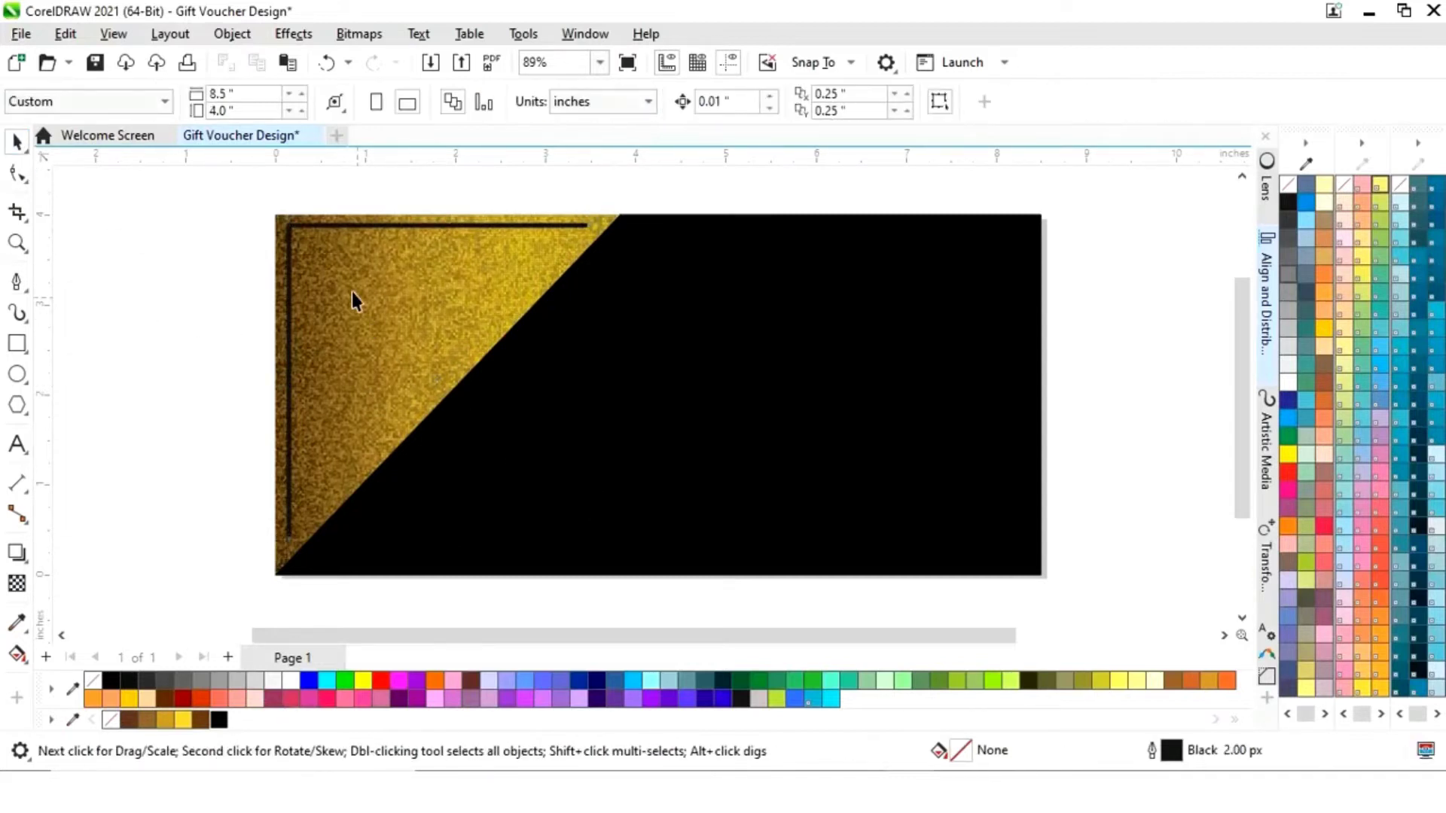
- Make two progressively smaller copies of the L corner line nested inside the original
left_click(333, 226)
left_click_drag(592, 541, 551, 518)
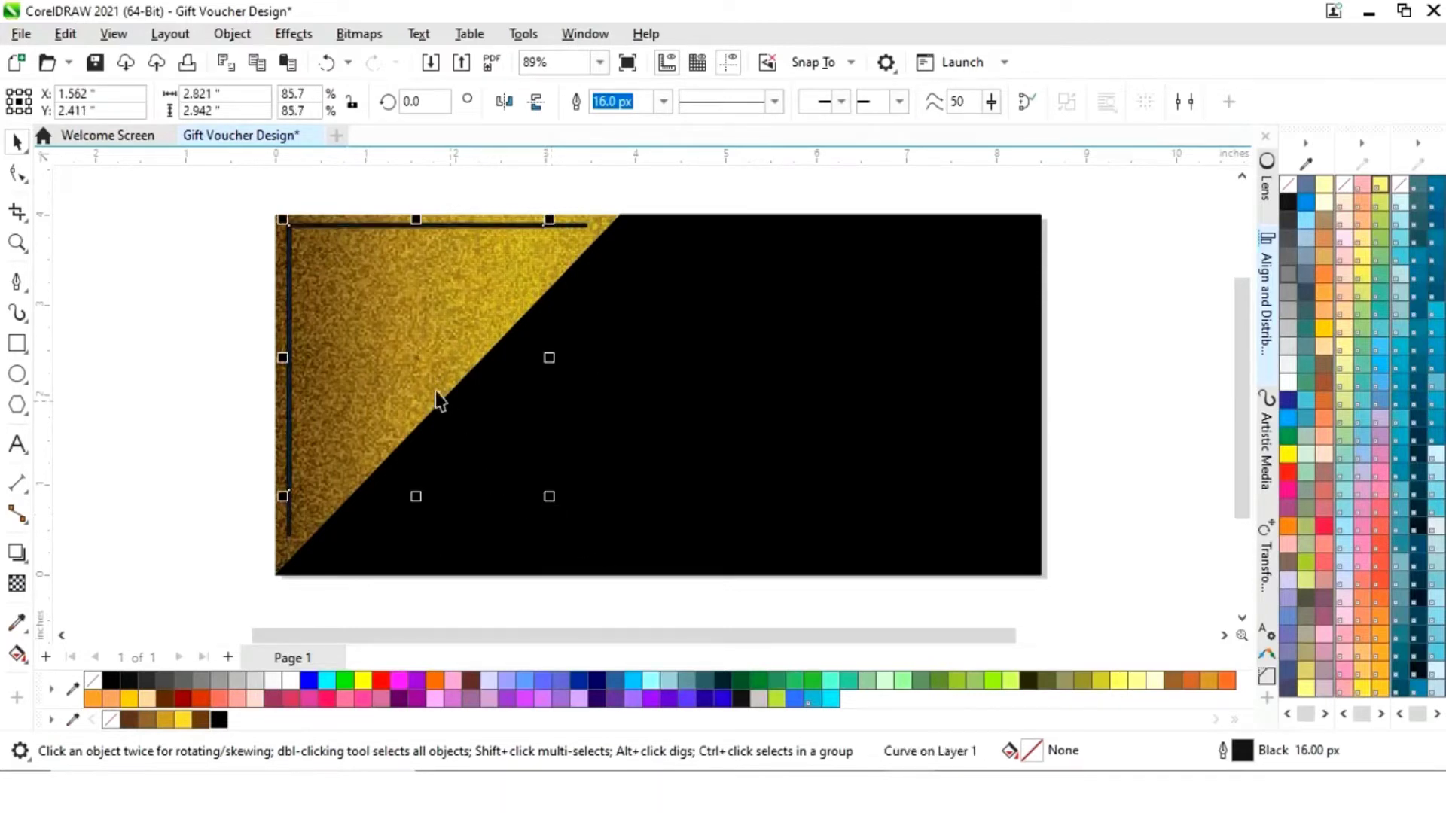
left_click_drag(417, 360, 432, 377)
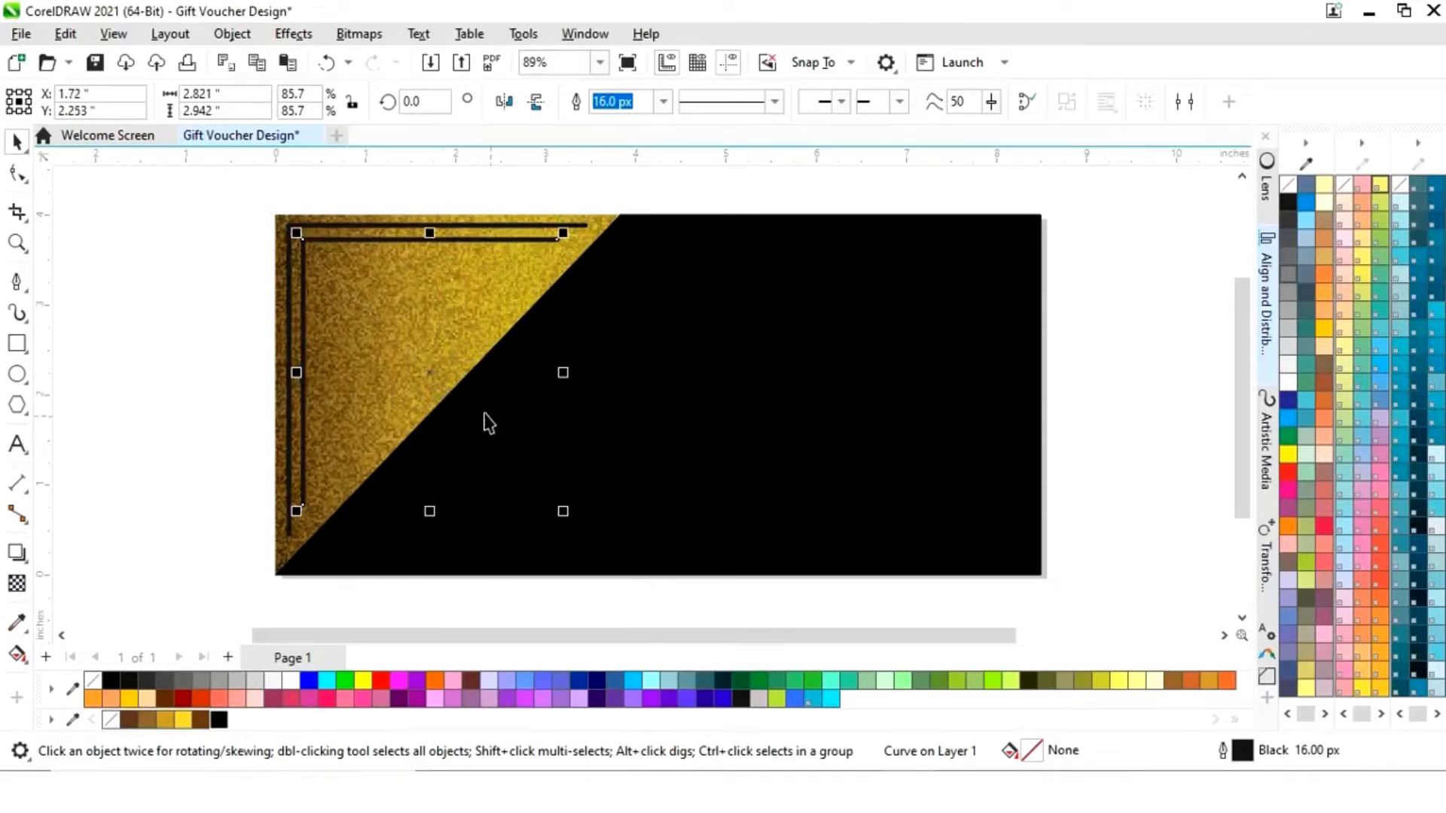
left_click_drag(564, 512, 465, 437)
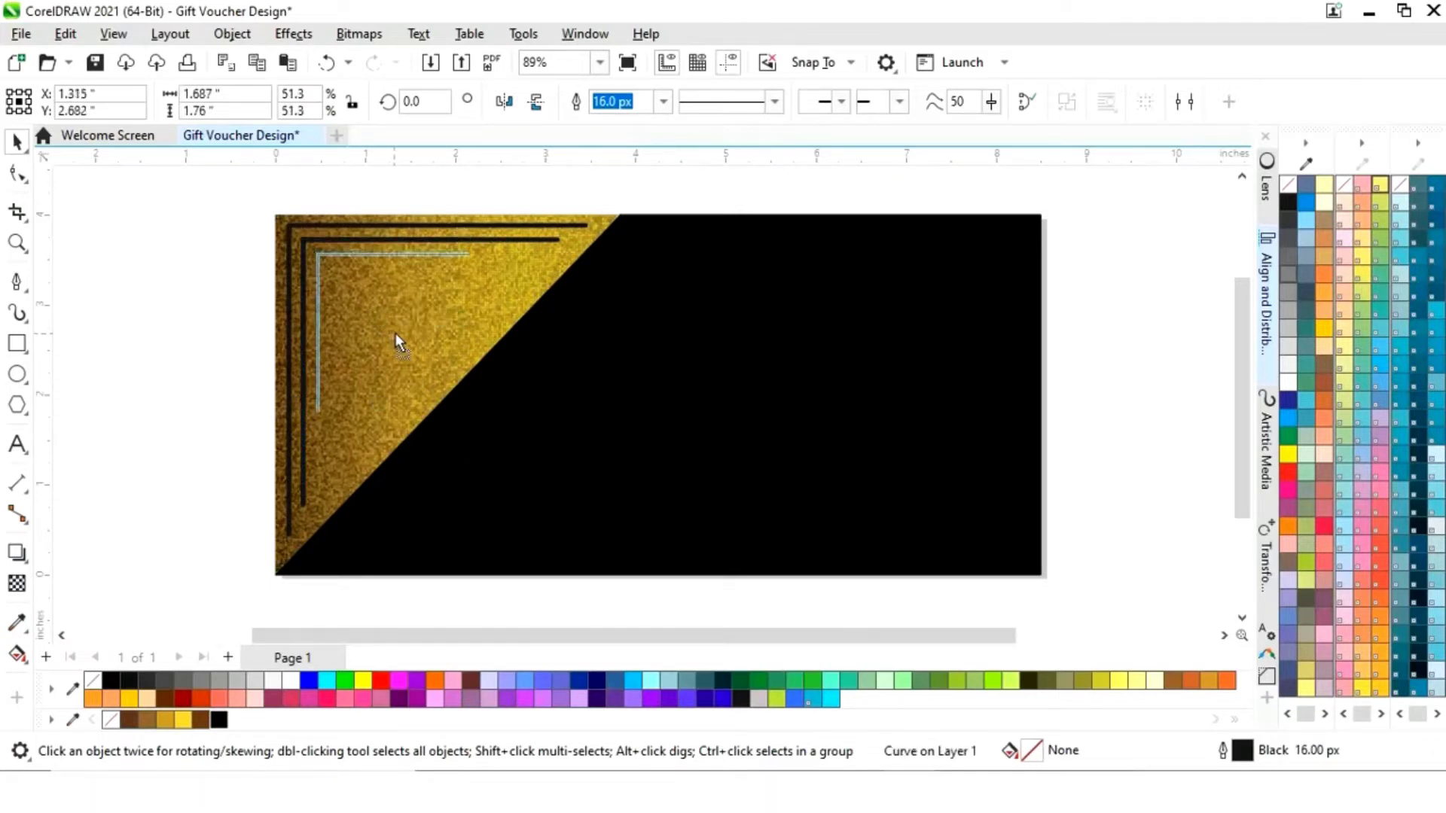
- Align the innermost corner line evenly inside the middle one
left_click(203, 278)
left_click(304, 260)
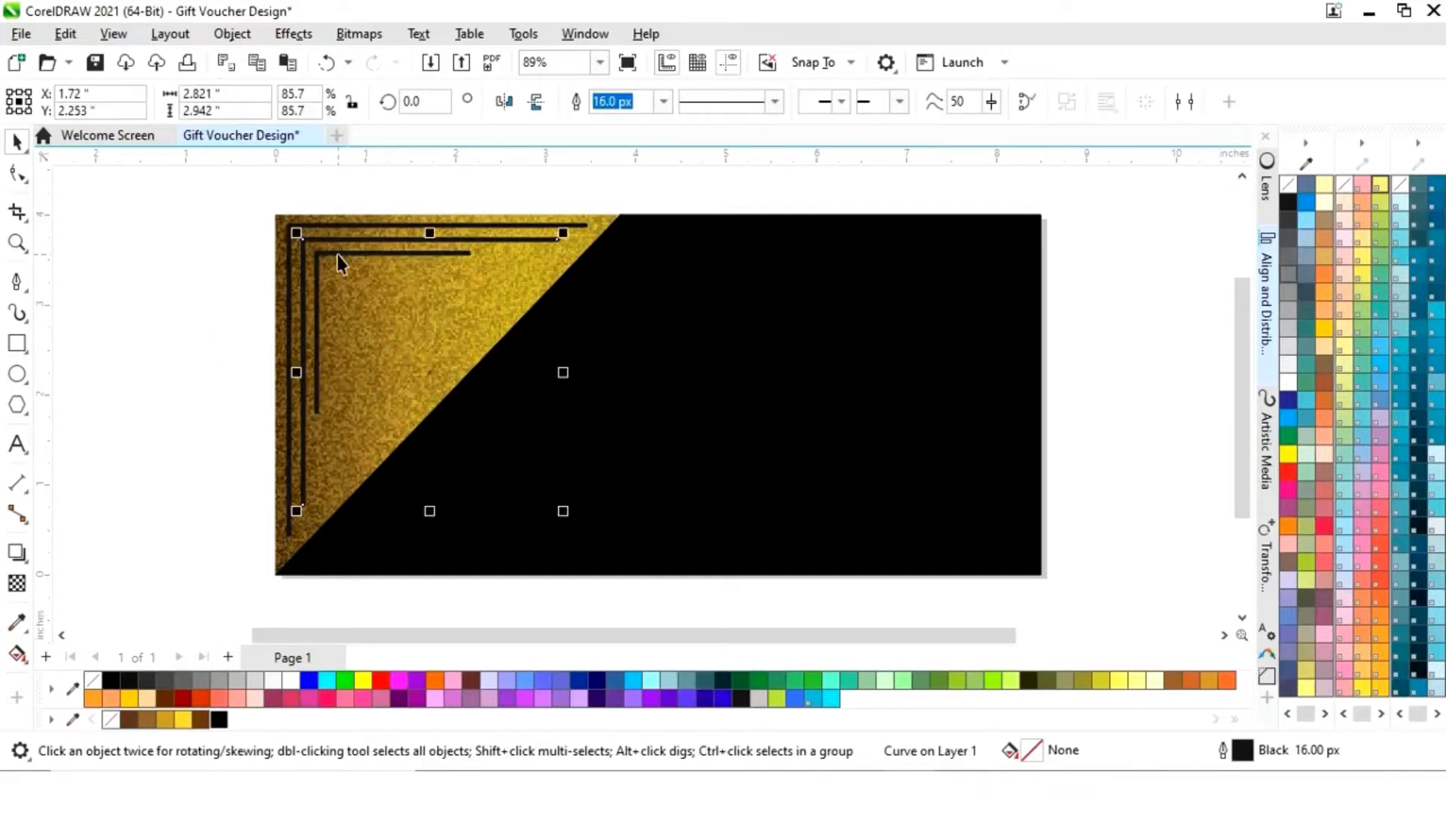
left_click(403, 369)
left_click_drag(404, 365, 381, 325)
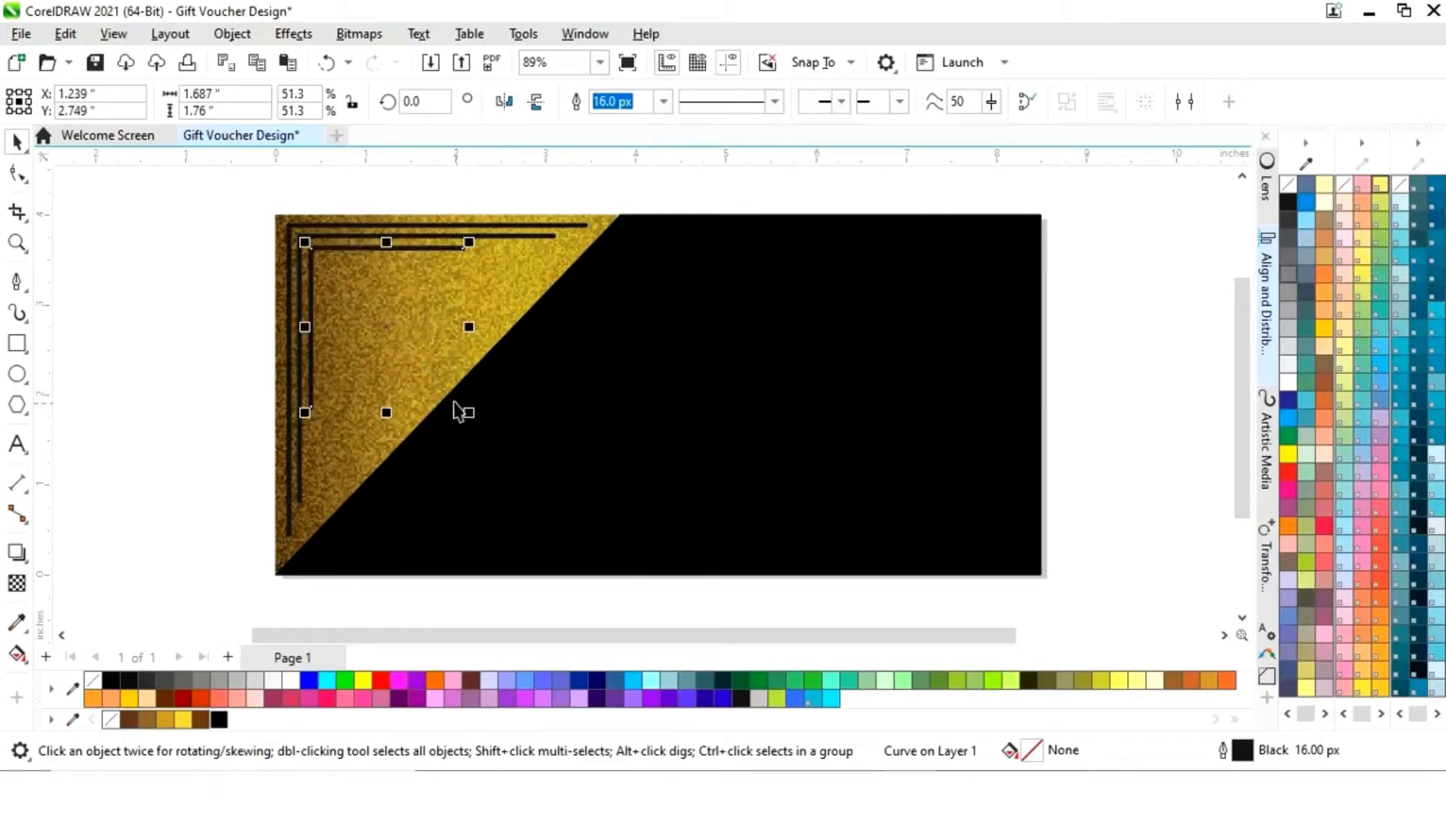
left_click(195, 323)
scroll(195, 323, "down", 1)
left_click_drag(1062, 640, 913, 639)
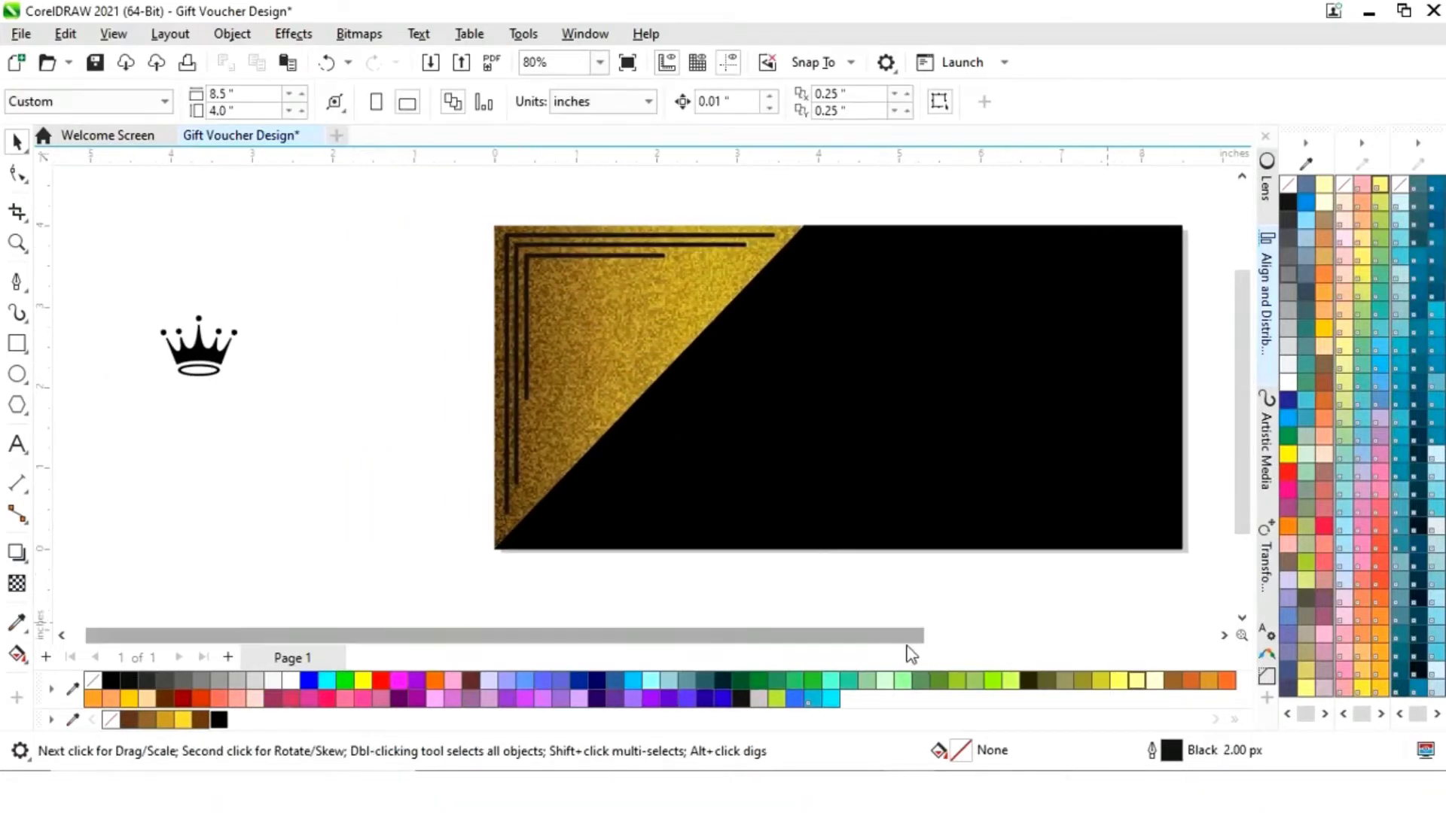
- Move the crown logo into the triple corner frame, scaled to about 85%
left_click(203, 358)
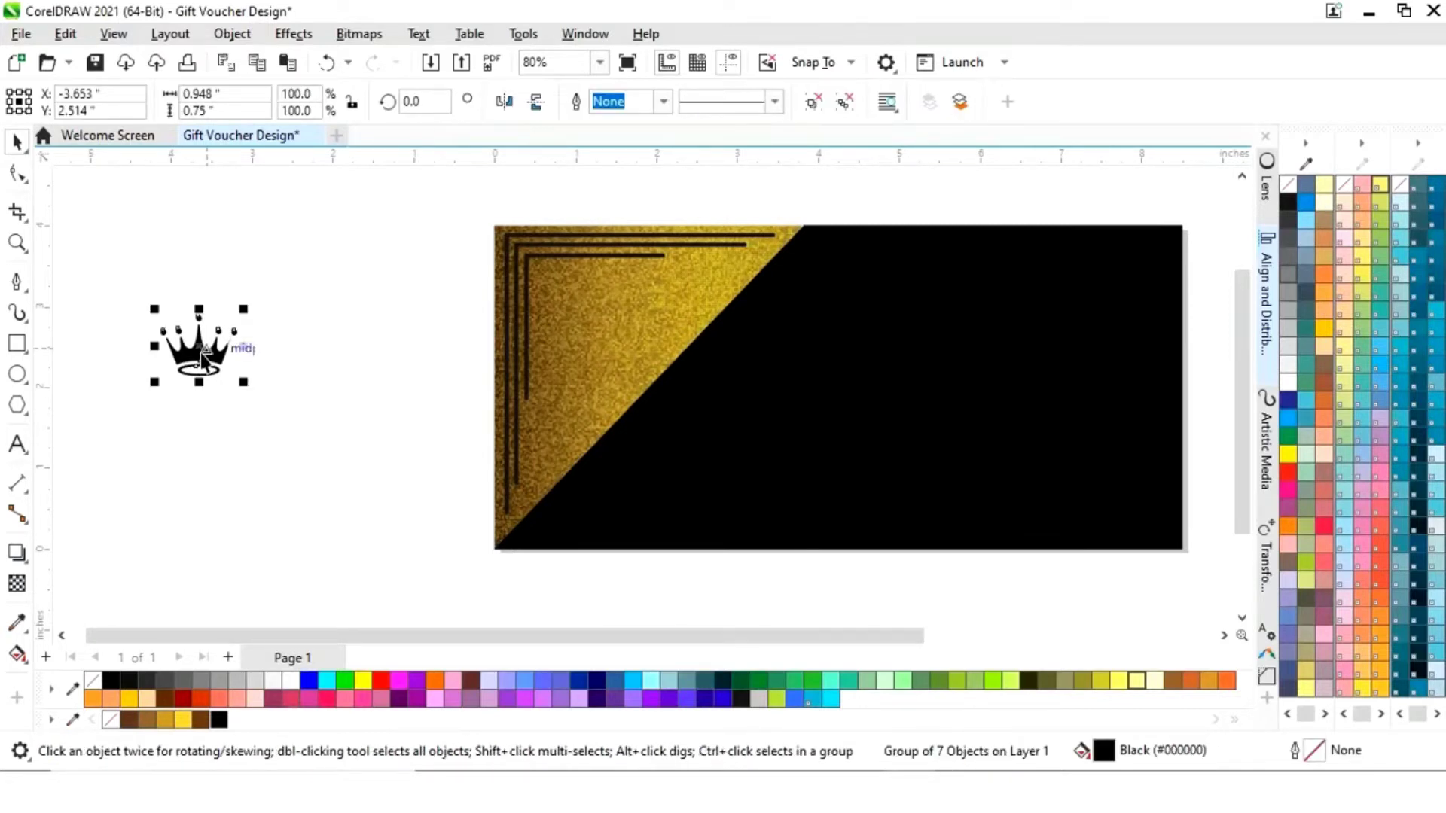
left_click_drag(198, 360, 594, 321)
left_click(217, 341)
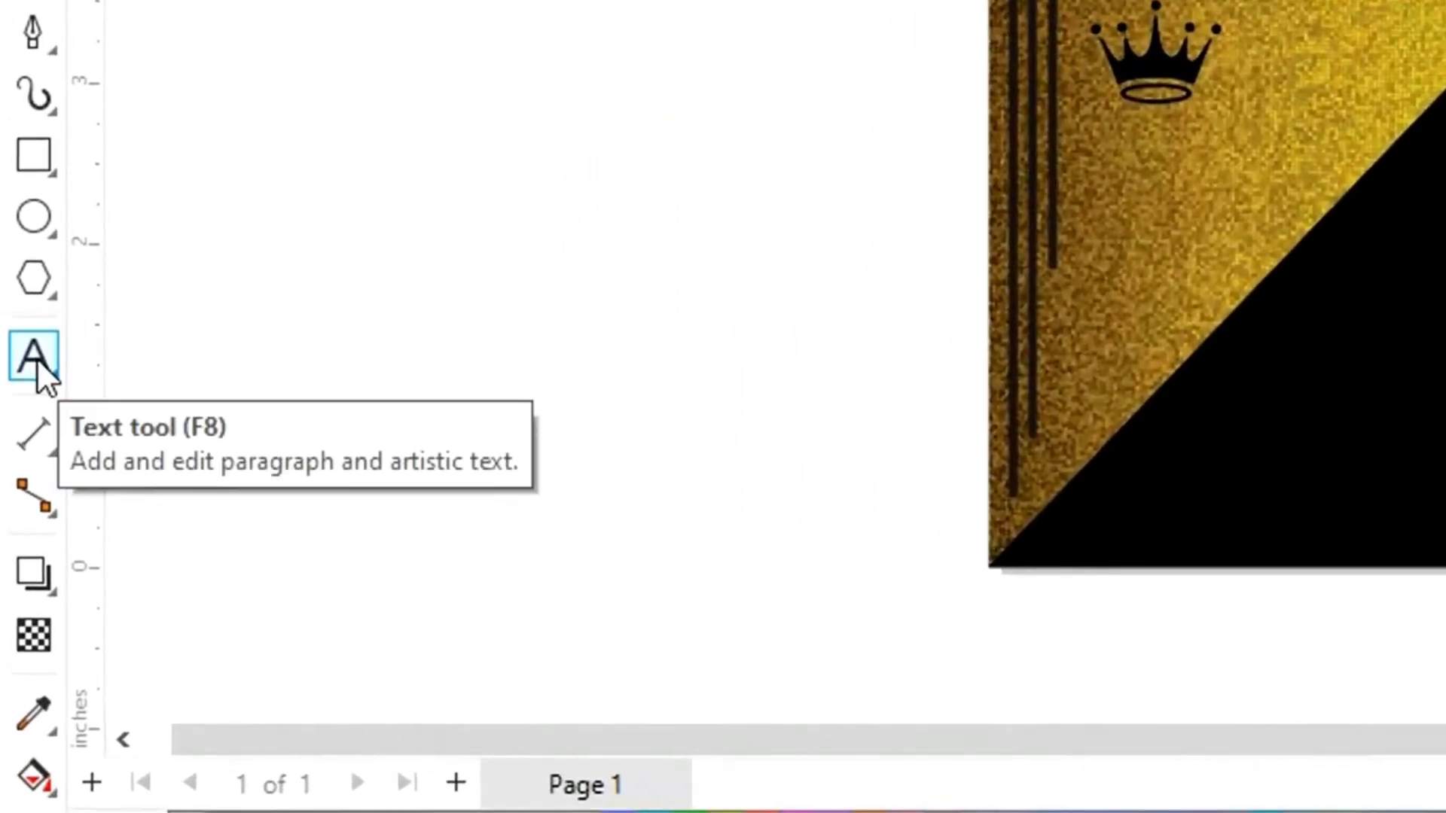
- Create a text object reading 'BRAND NAME' beside the card
left_click(34, 357)
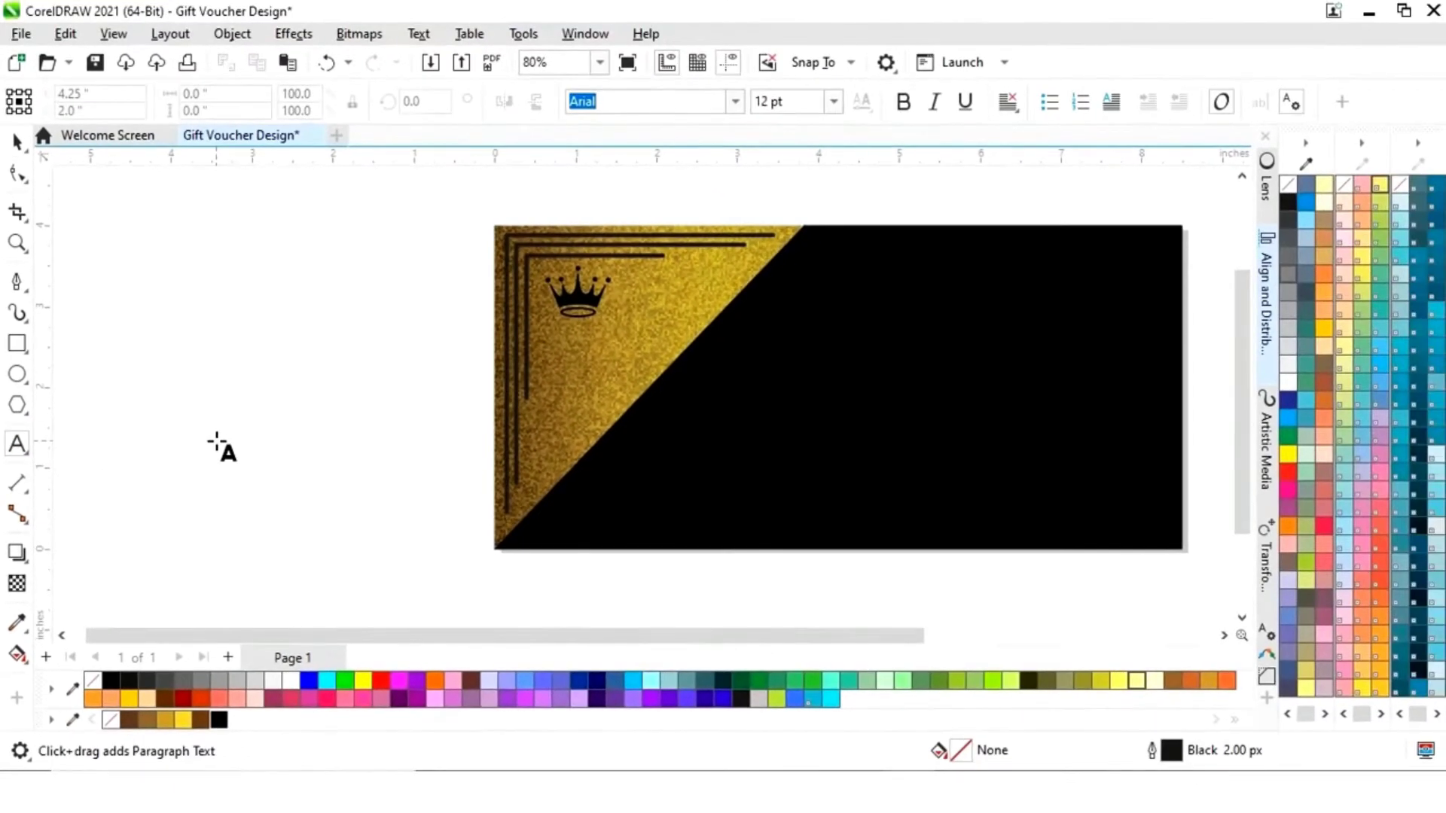
left_click(215, 439)
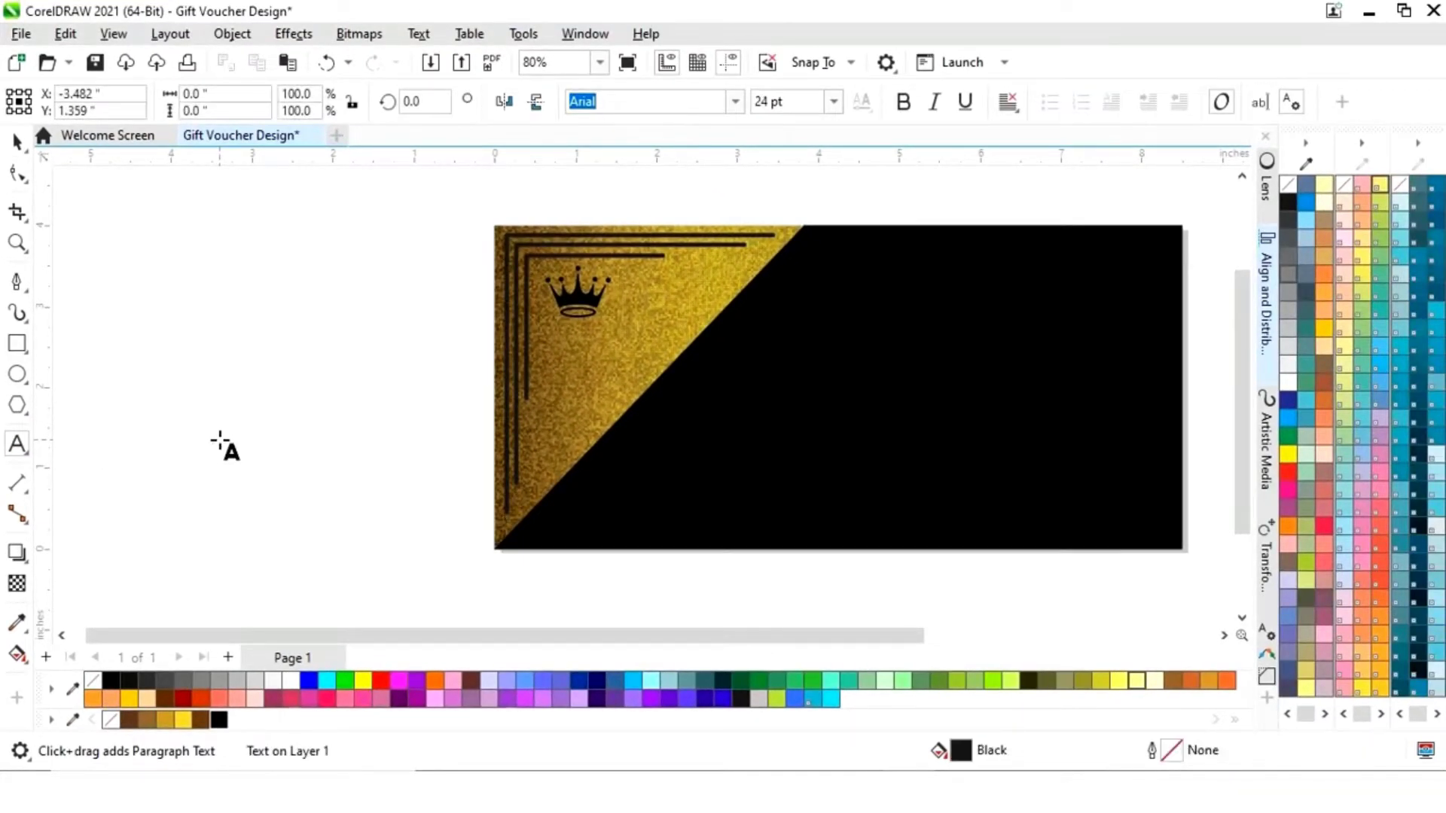
type("BRAND NA")
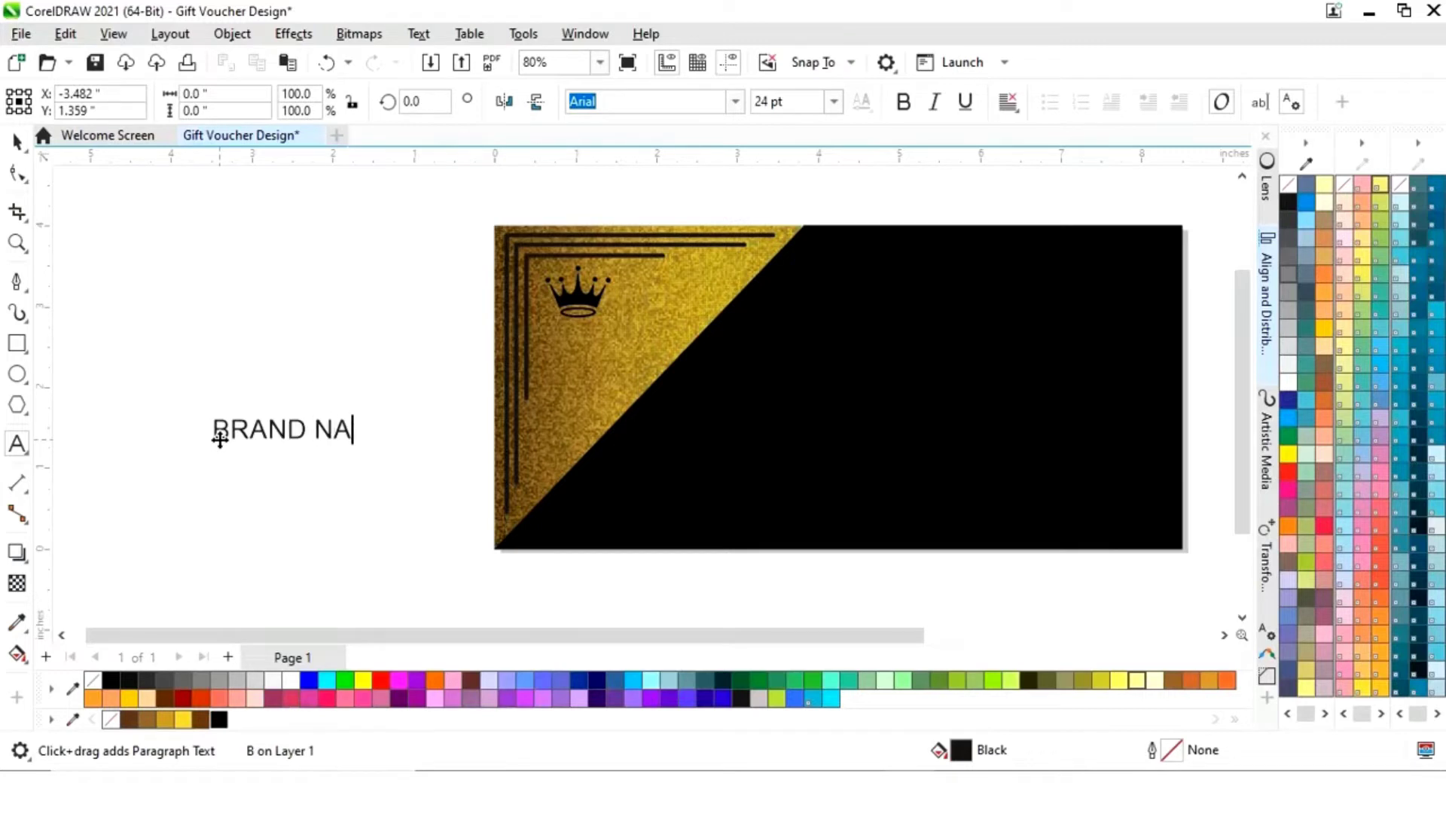
type("ME")
left_click(18, 145)
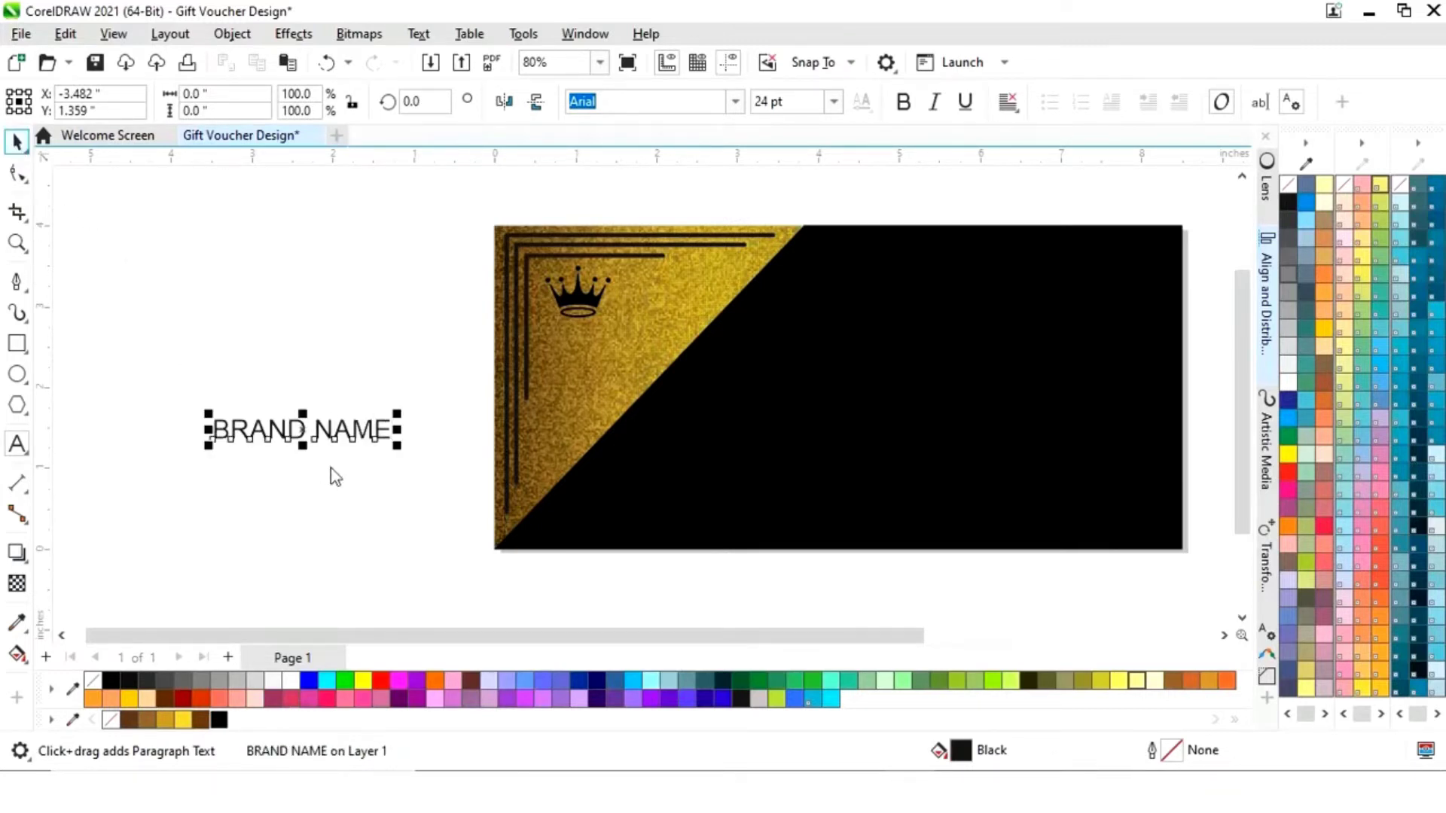
- Place BRAND NAME just beneath the crown, scaled down to about 13 pt
left_click_drag(273, 436, 587, 339)
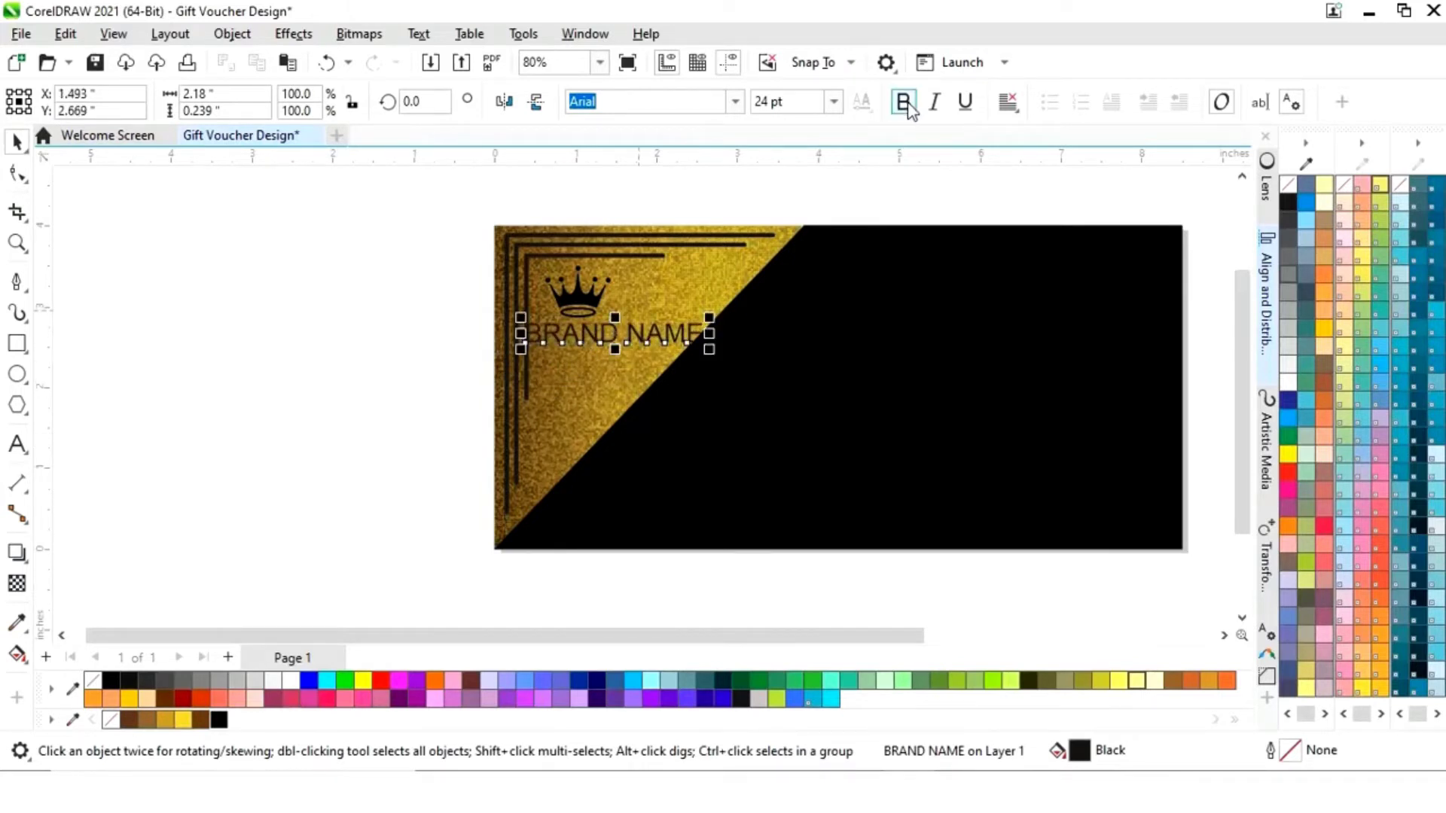
left_click_drag(709, 317, 663, 330)
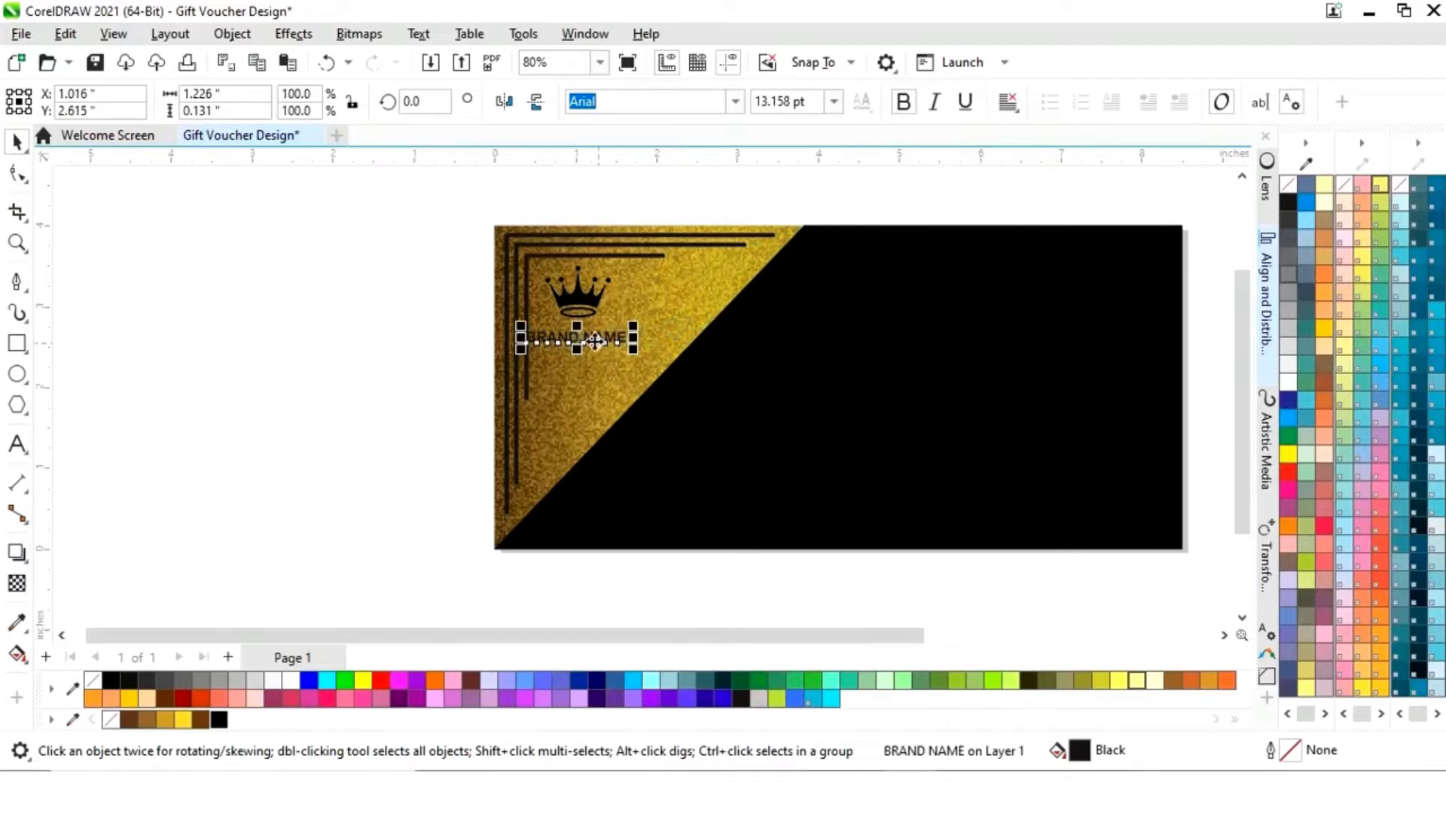
key("z")
left_click_drag(480, 227, 687, 384)
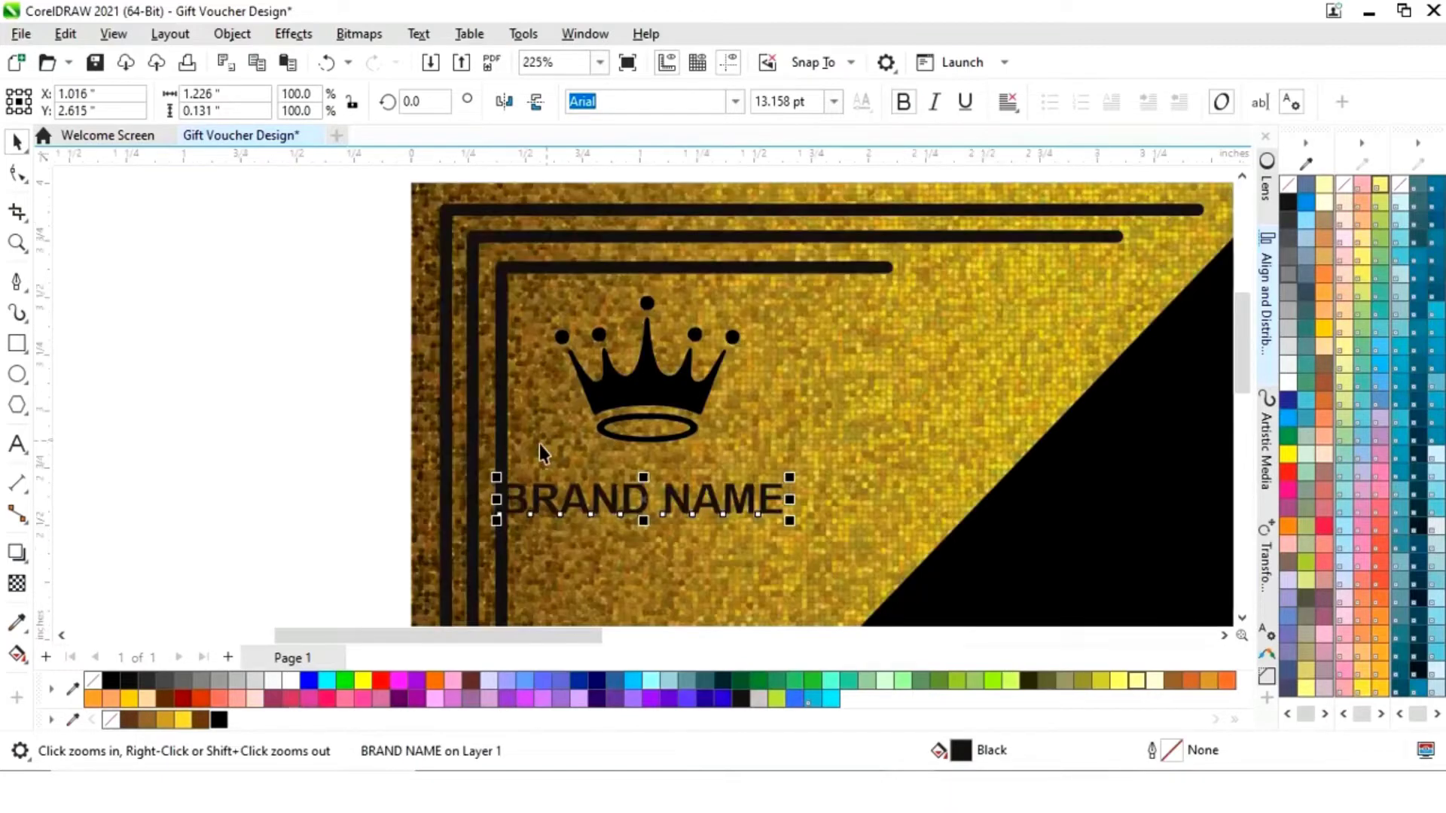
left_click_drag(636, 505, 656, 467)
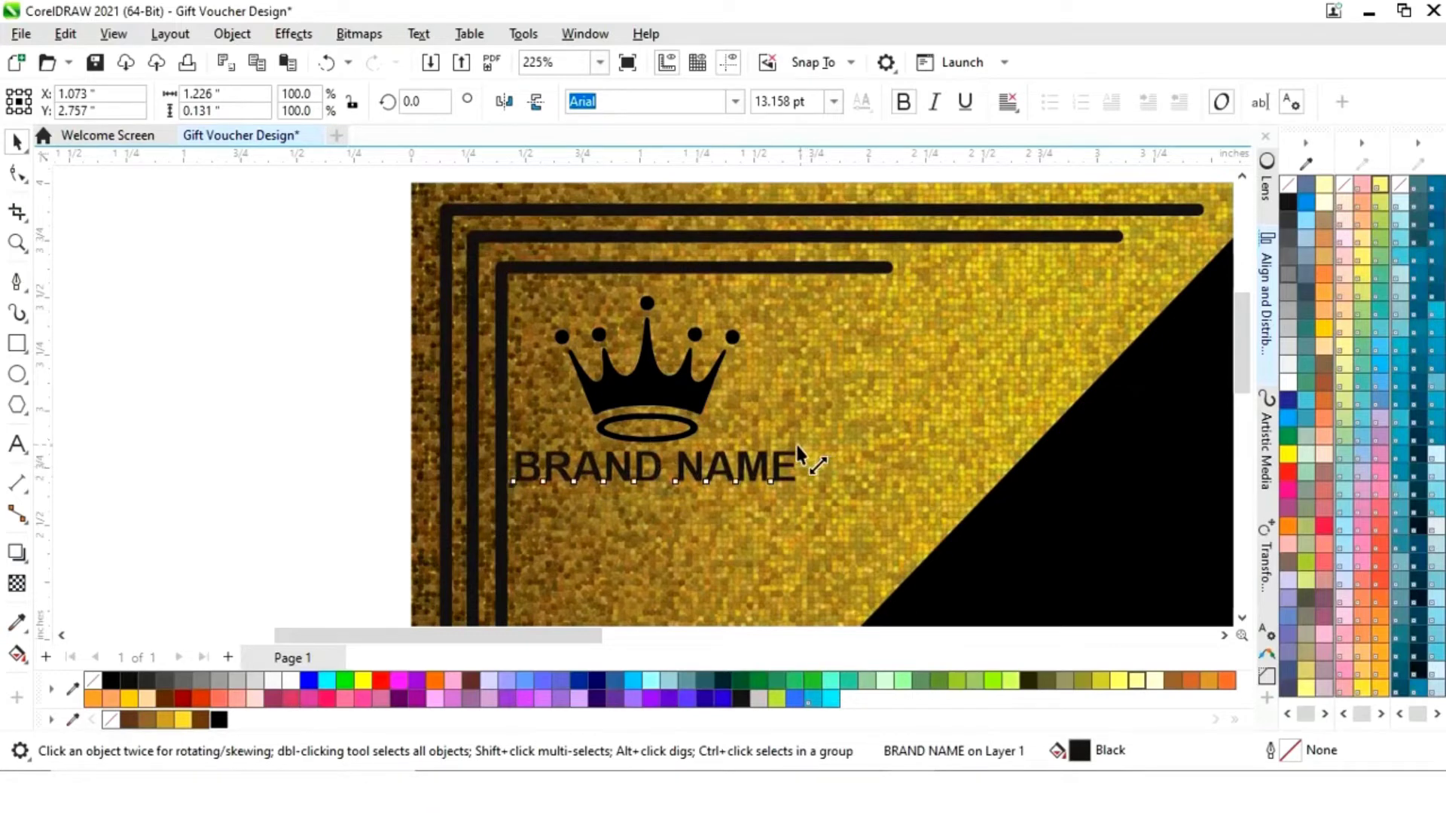
left_click(145, 482)
key("shift+F4")
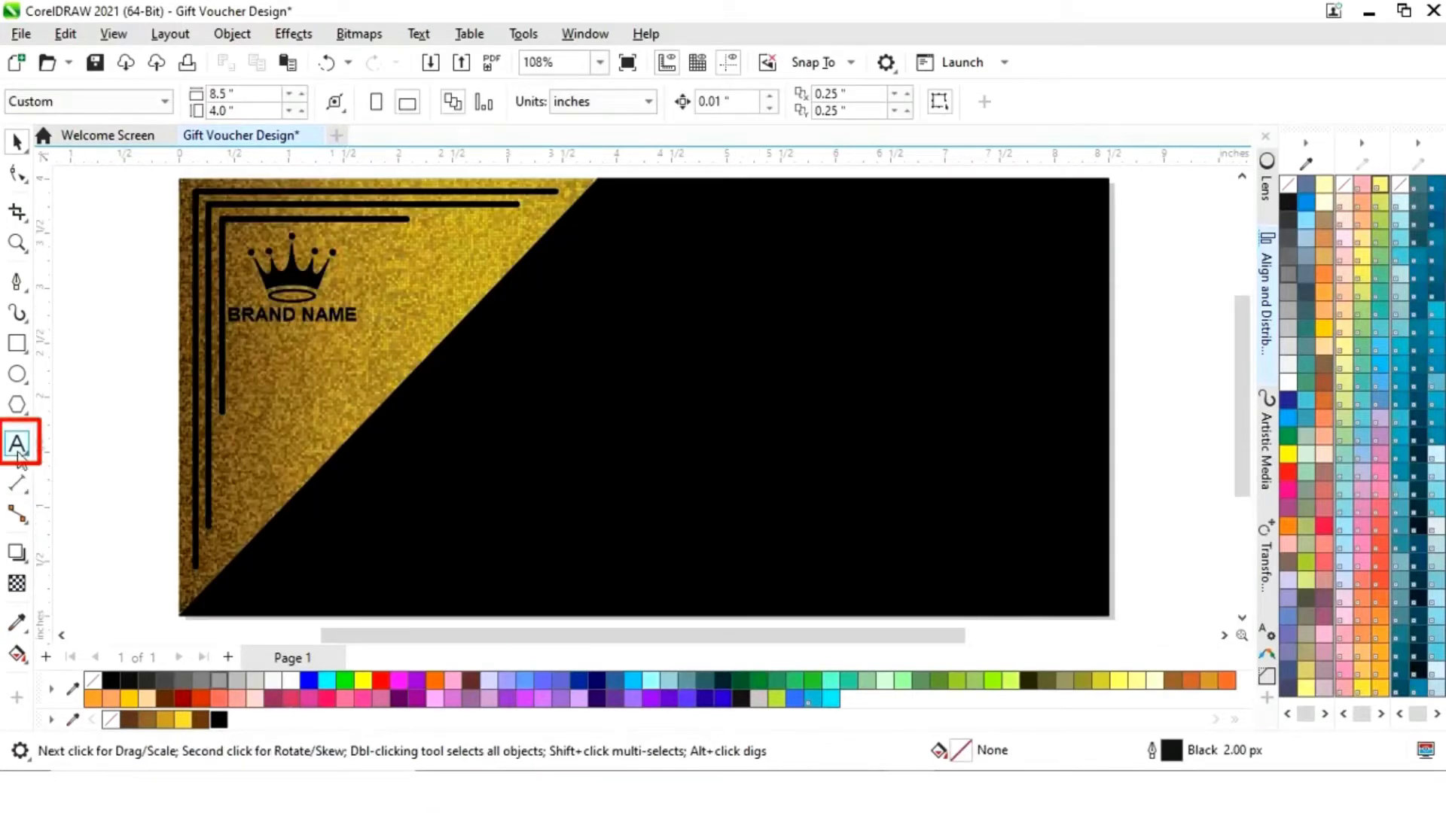
- Type the heading 'GIFT' as a text object beside the card
left_click(18, 445)
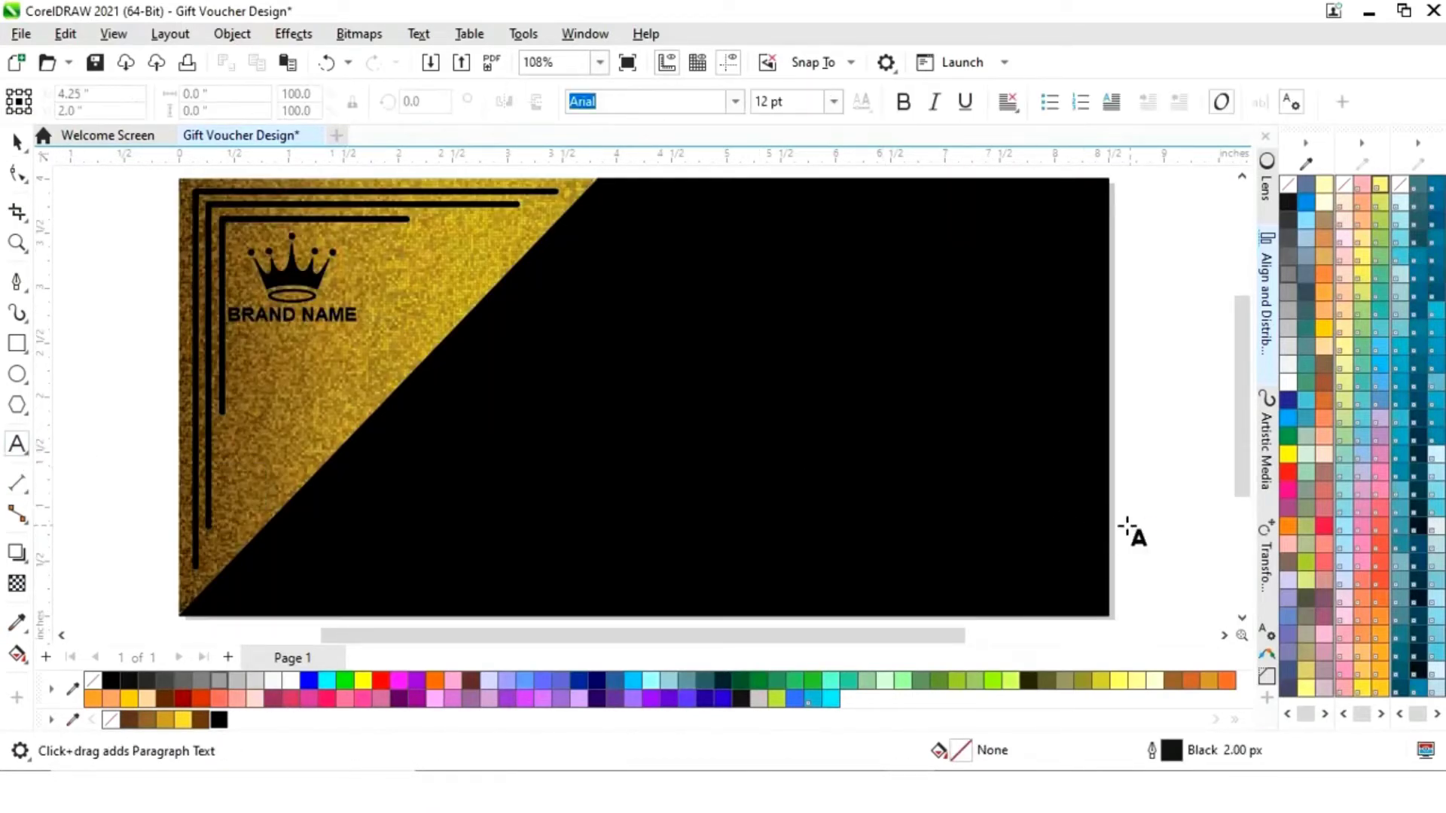
left_click(1147, 488)
type("GIFT")
key("Escape")
- Move GIFT up beside the card, enlarge it, and give it a linear gradient fill
key("space")
left_click_drag(1189, 476, 1052, 368)
left_click(1054, 348)
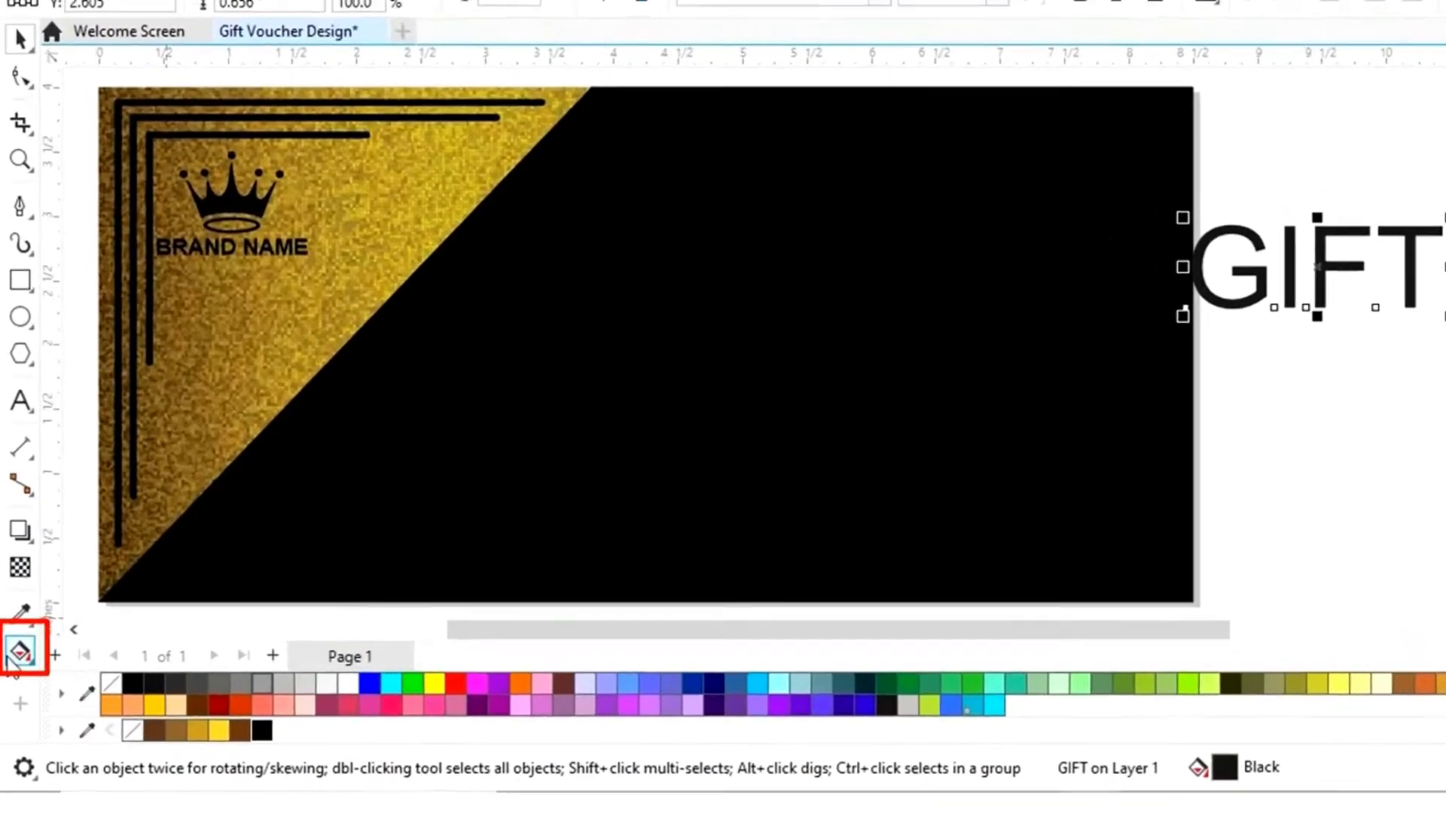
left_click(17, 653)
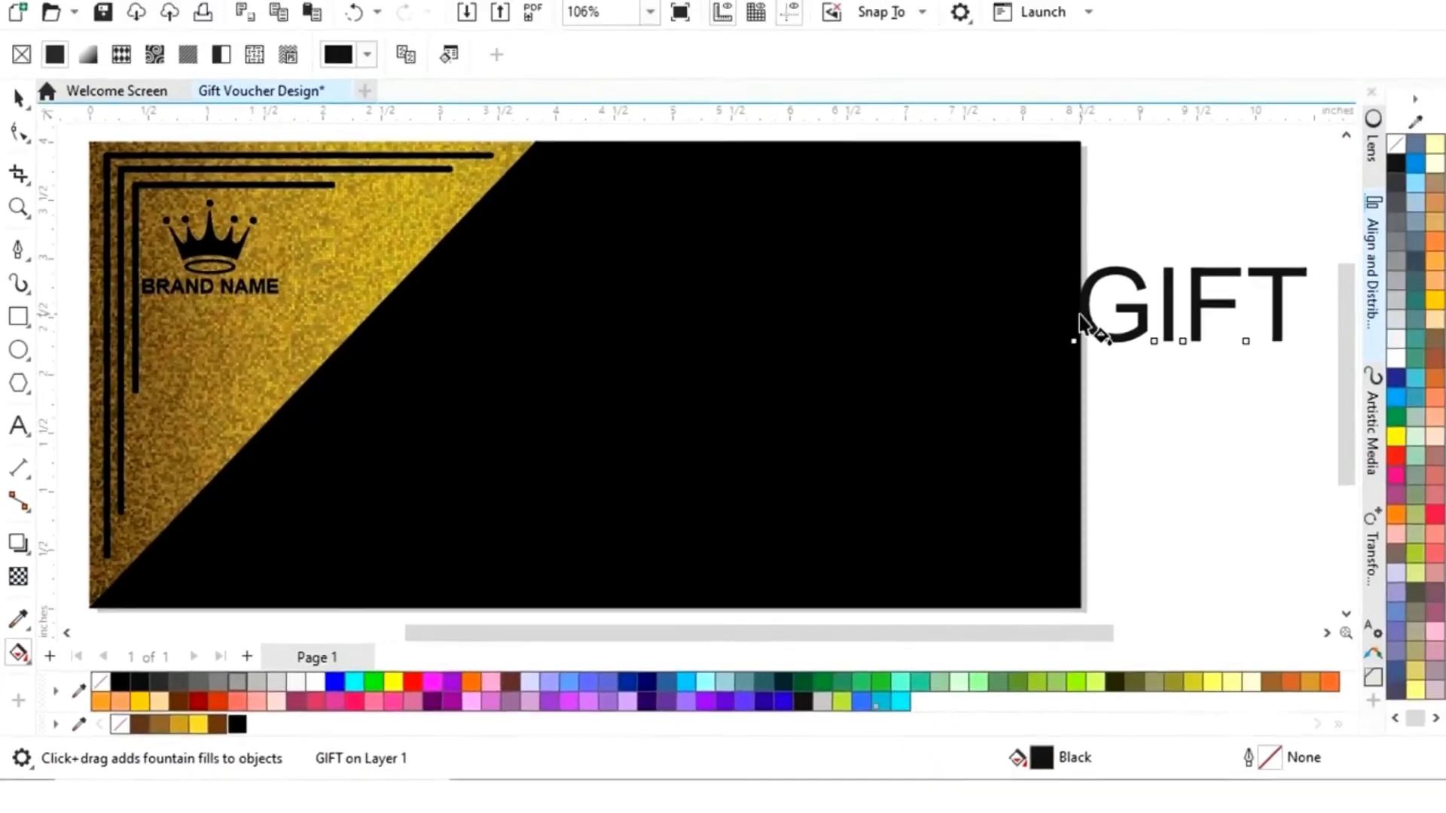
left_click_drag(1083, 324, 1303, 305)
- Set GIFT's gradient start to brown and add gold colour stops
left_click(1042, 337)
left_click(1207, 676)
left_click(141, 724)
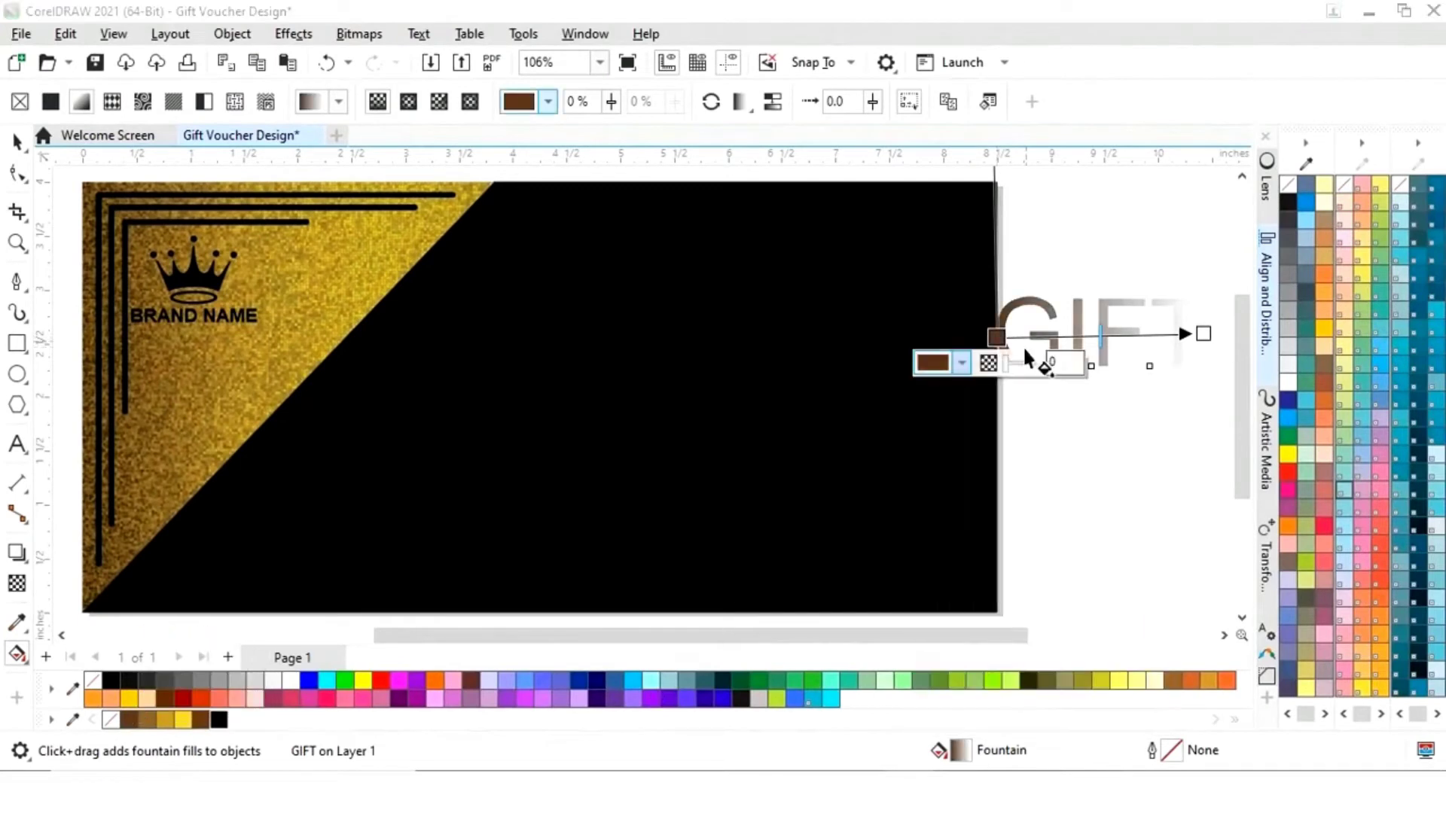
double_click(1028, 337)
left_click(994, 362)
left_click(1196, 672)
left_click(147, 720)
double_click(1071, 337)
left_click(1037, 362)
left_click(1196, 672)
left_click(166, 720)
- Add a yellow fourth stop and set the gradient's end stop to brown
double_click(1117, 336)
left_click(1085, 362)
left_click(1242, 672)
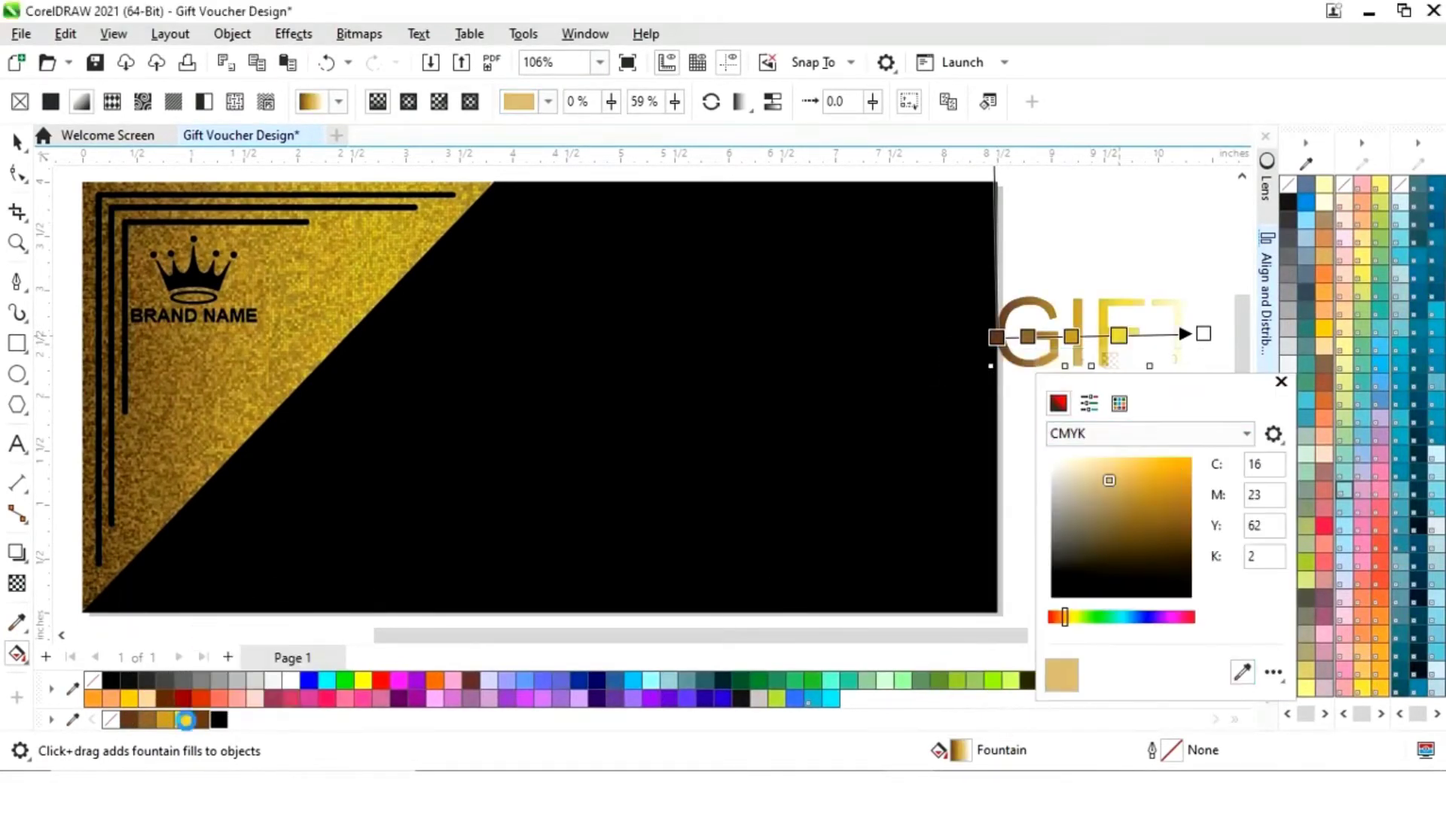
left_click(187, 718)
left_click(1204, 333)
left_click(1108, 359)
left_click(1193, 465)
left_click(1145, 402)
- Stretch the gradient beyond GIFT's edges and respace the gold stops
left_click_drag(1119, 336, 1132, 333)
left_click_drag(995, 337, 974, 337)
left_click_drag(1204, 334, 1214, 332)
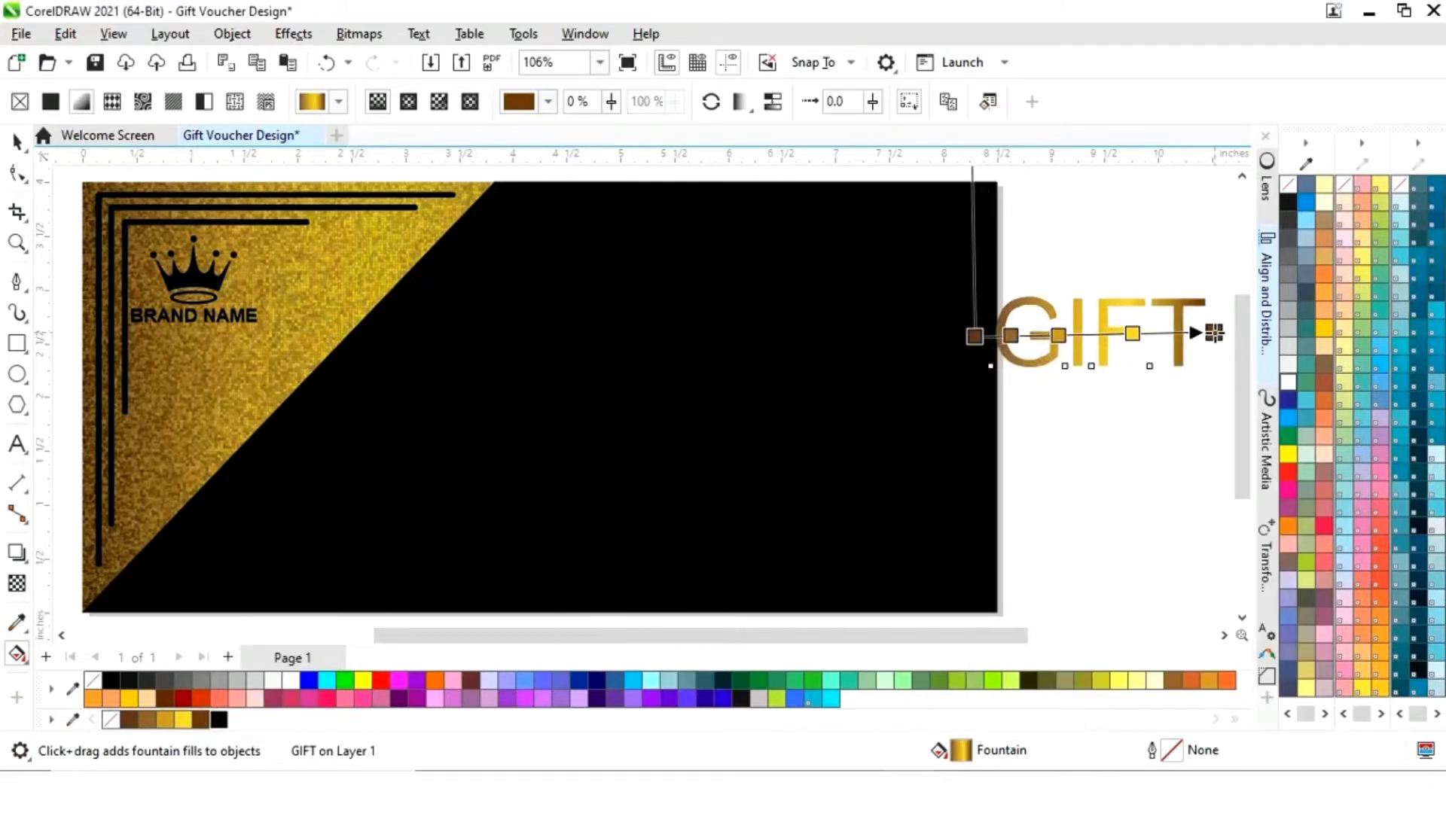
key("space")
- Move GIFT to the top of the black area, shrunk to about 78%
left_click_drag(1110, 337, 729, 243)
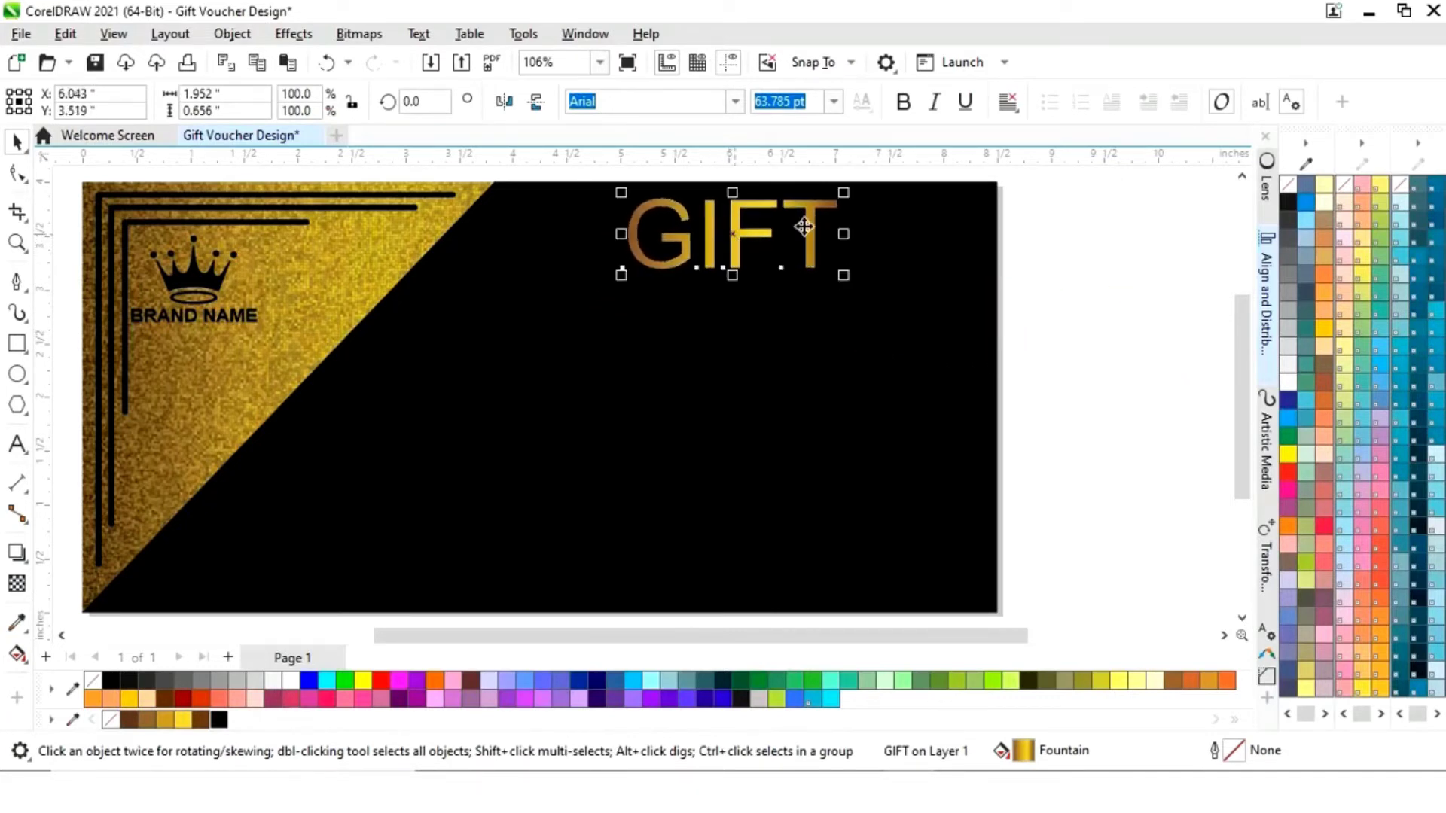
left_click_drag(846, 188, 830, 197)
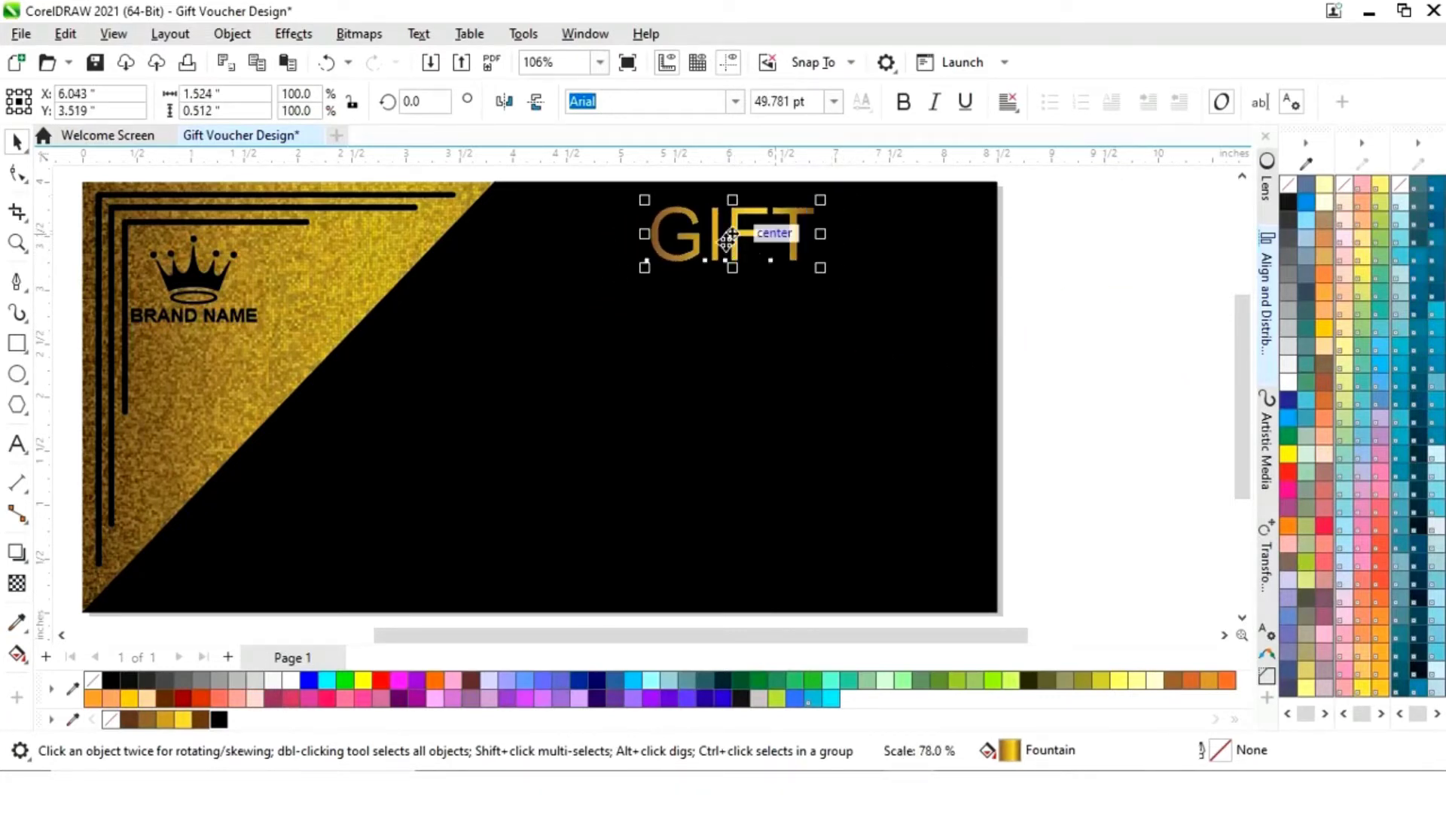
left_click_drag(735, 234, 736, 229)
left_click(1043, 348)
left_click_drag(1010, 636, 1043, 638)
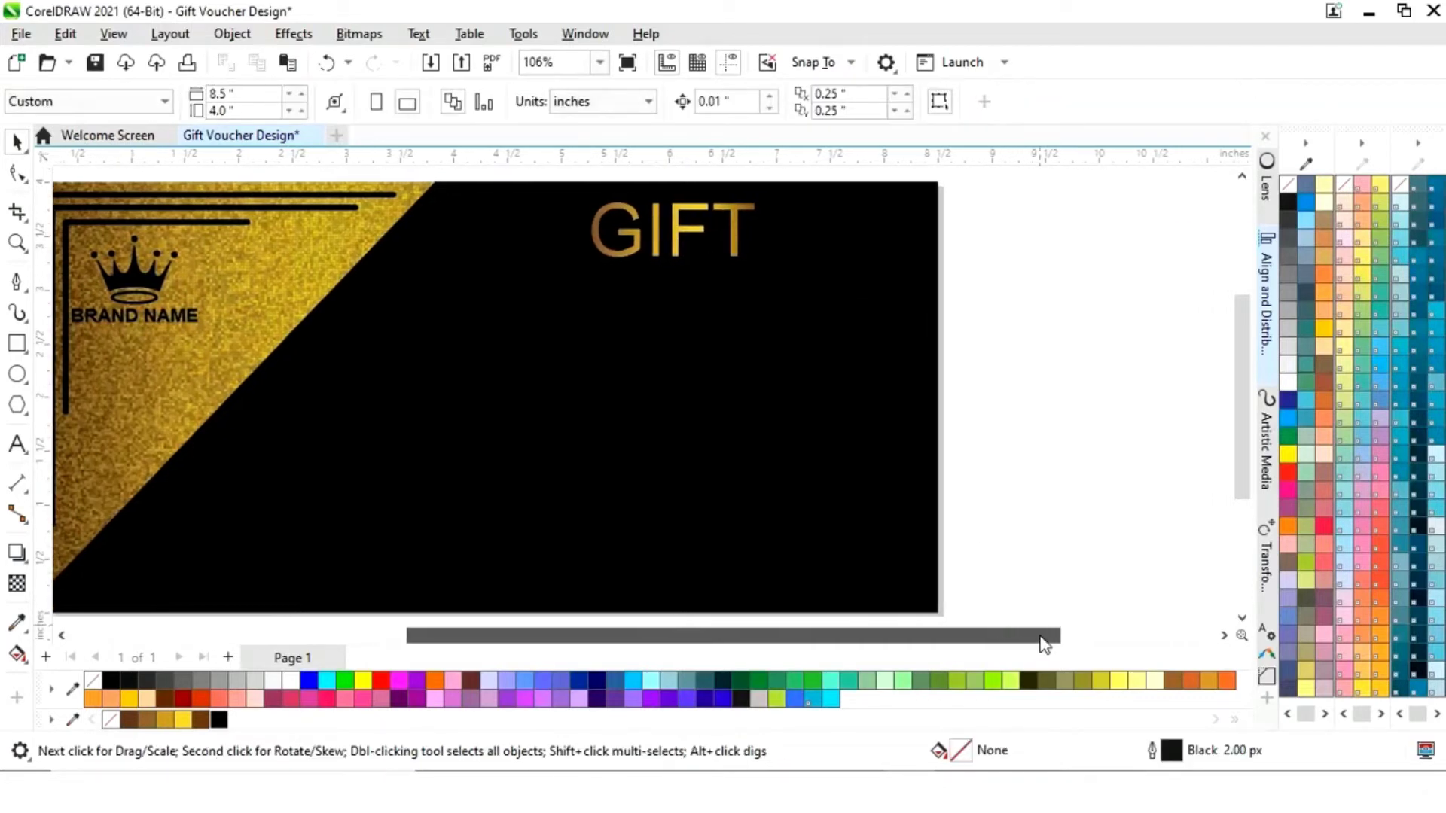
- Add the text 'VOUCHER', enlarge it and colour it white
left_click(22, 451)
left_click(979, 385)
type("VOUCHER")
key("ctrl+space")
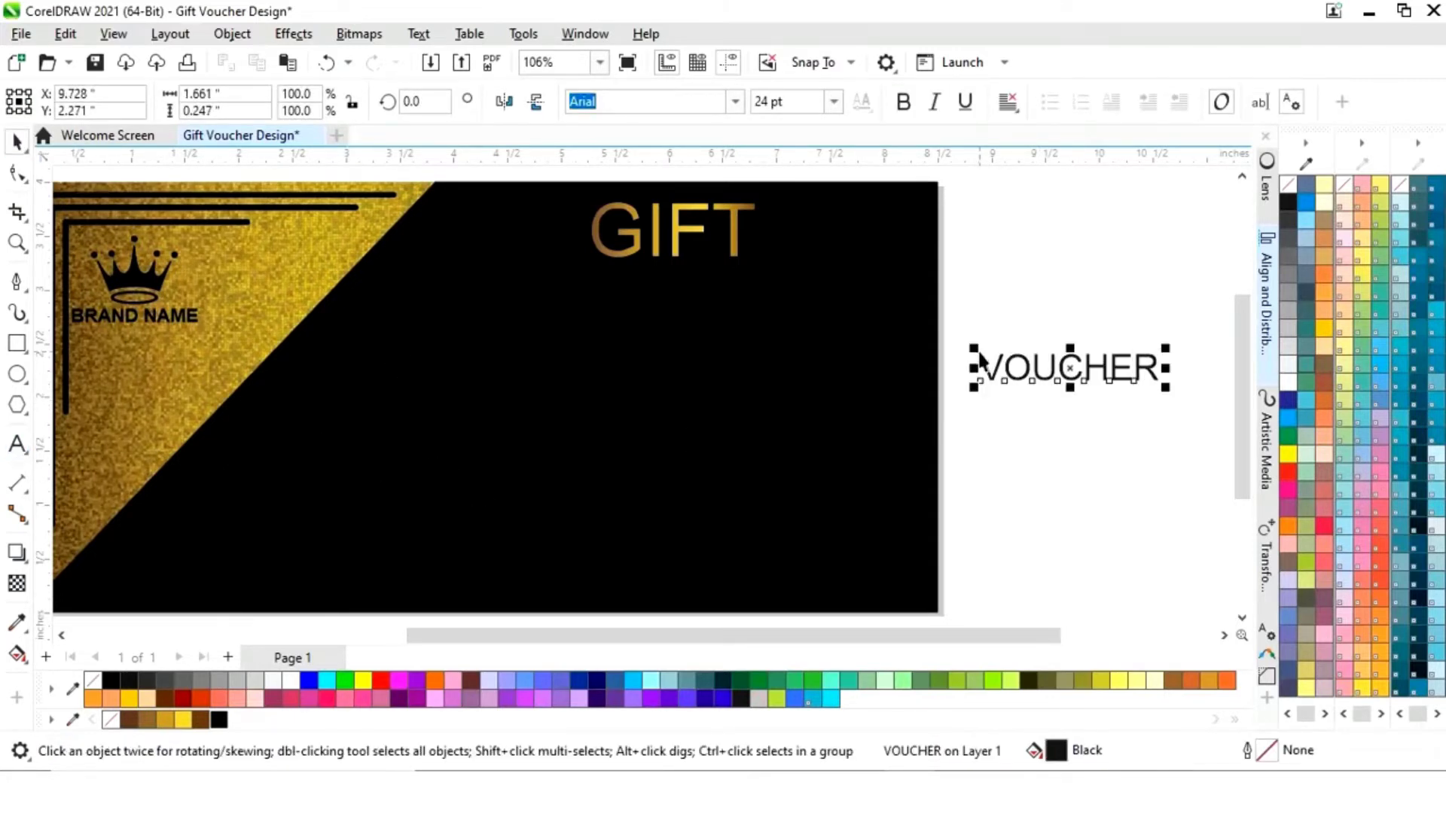
left_click_drag(974, 348, 774, 258)
left_click(291, 680)
- Place VOUCHER below GIFT, enlarge it, and centre the two headings on each other
left_click_drag(953, 361, 687, 312)
left_click_drag(887, 339, 937, 363)
left_click(757, 254)
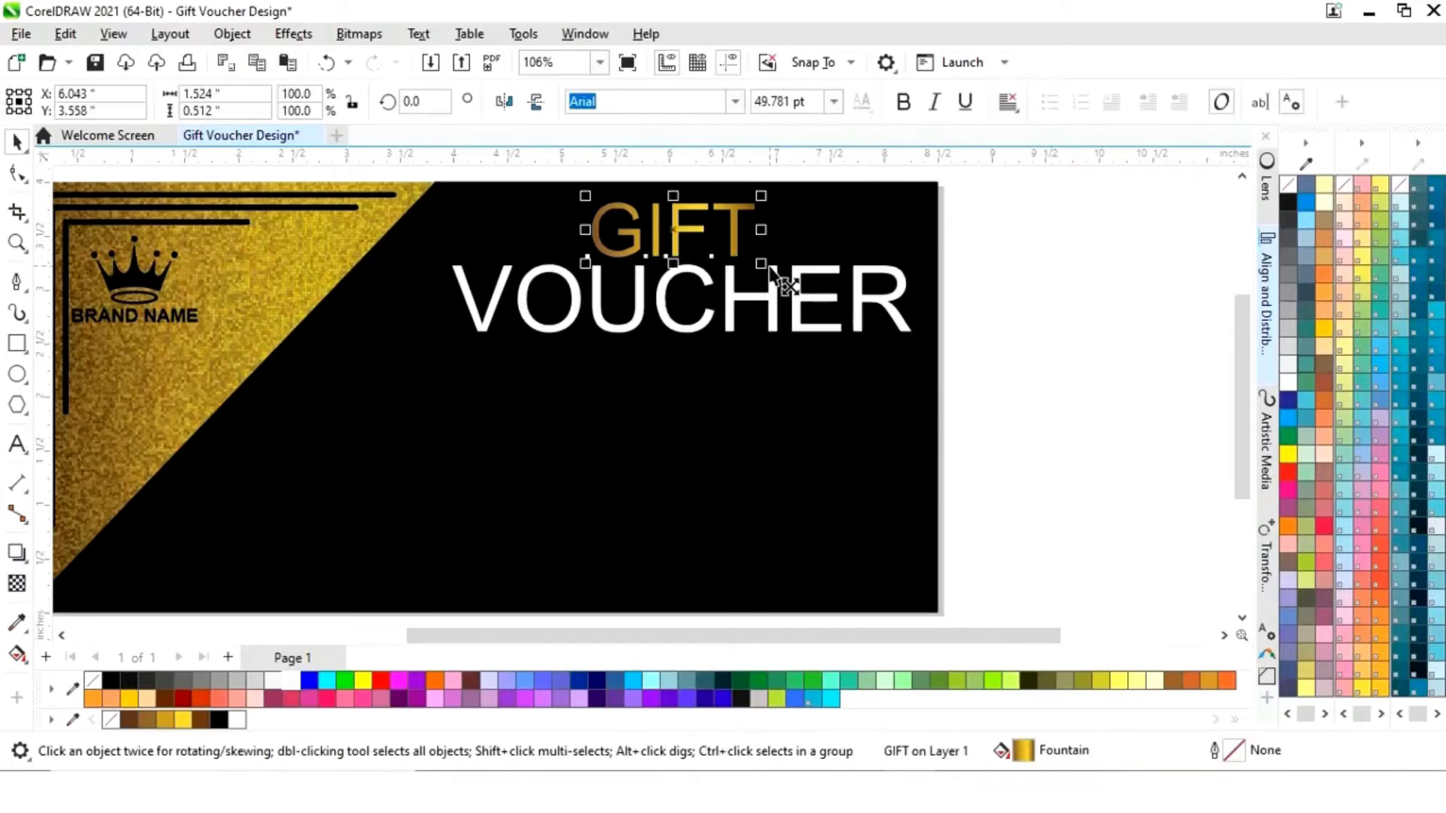
left_click(797, 326)
left_click(672, 226)
left_click(751, 303, "shift")
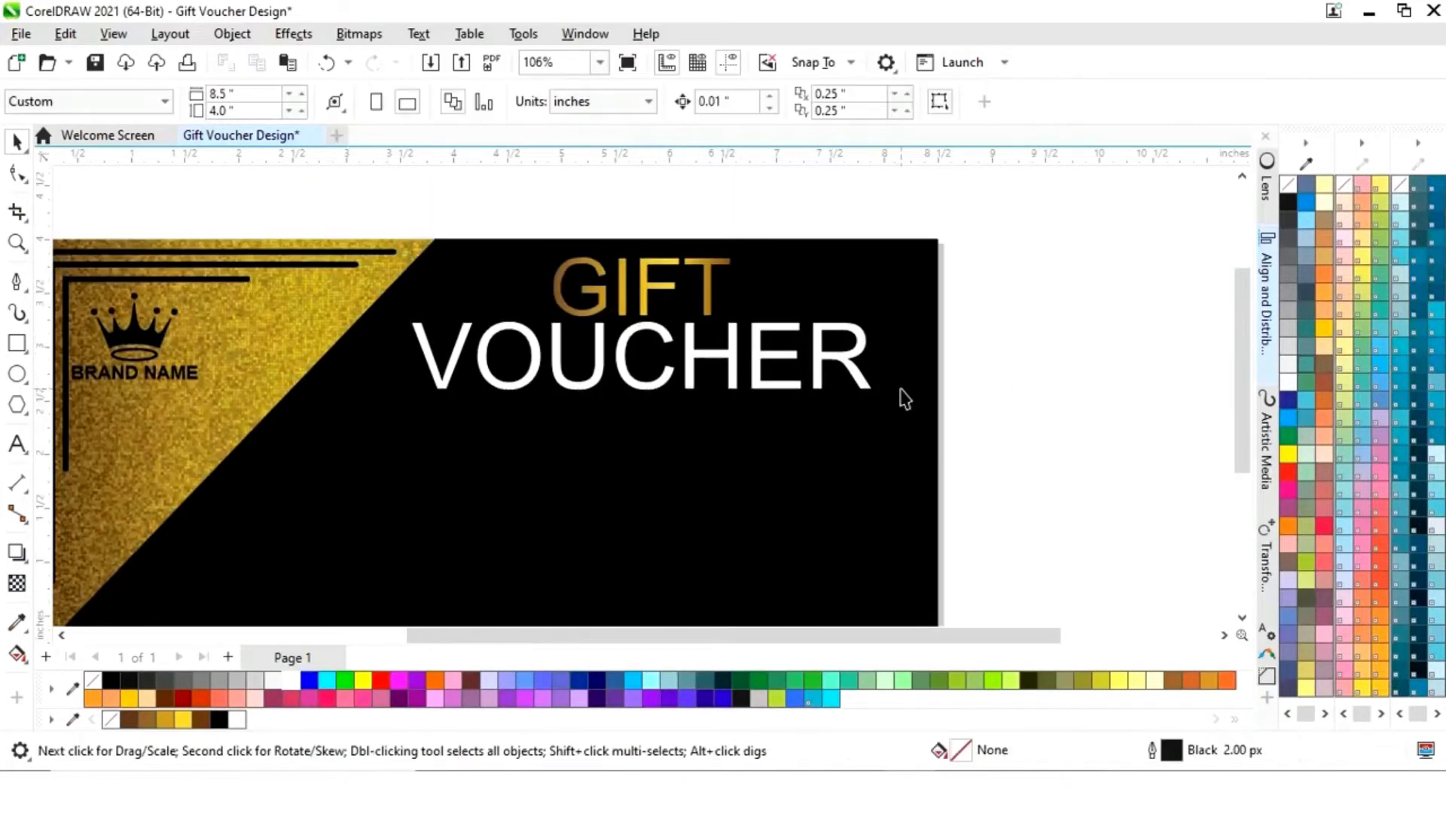
key("shift+F4")
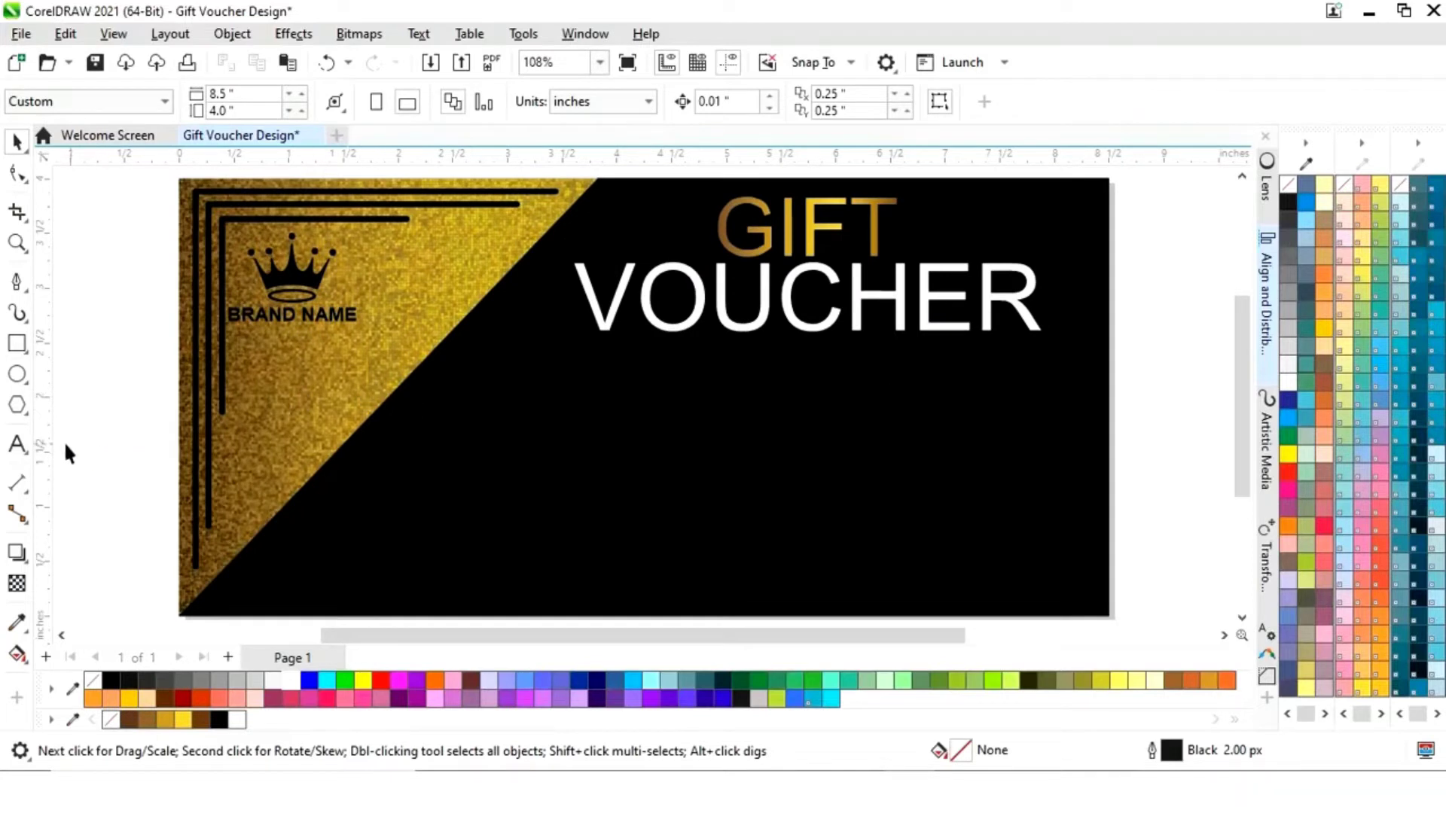
- Draw a thin bar under VOUCHER with GIFT's gold gradient fill and no outline
left_click(18, 350)
left_click_drag(654, 345, 967, 349)
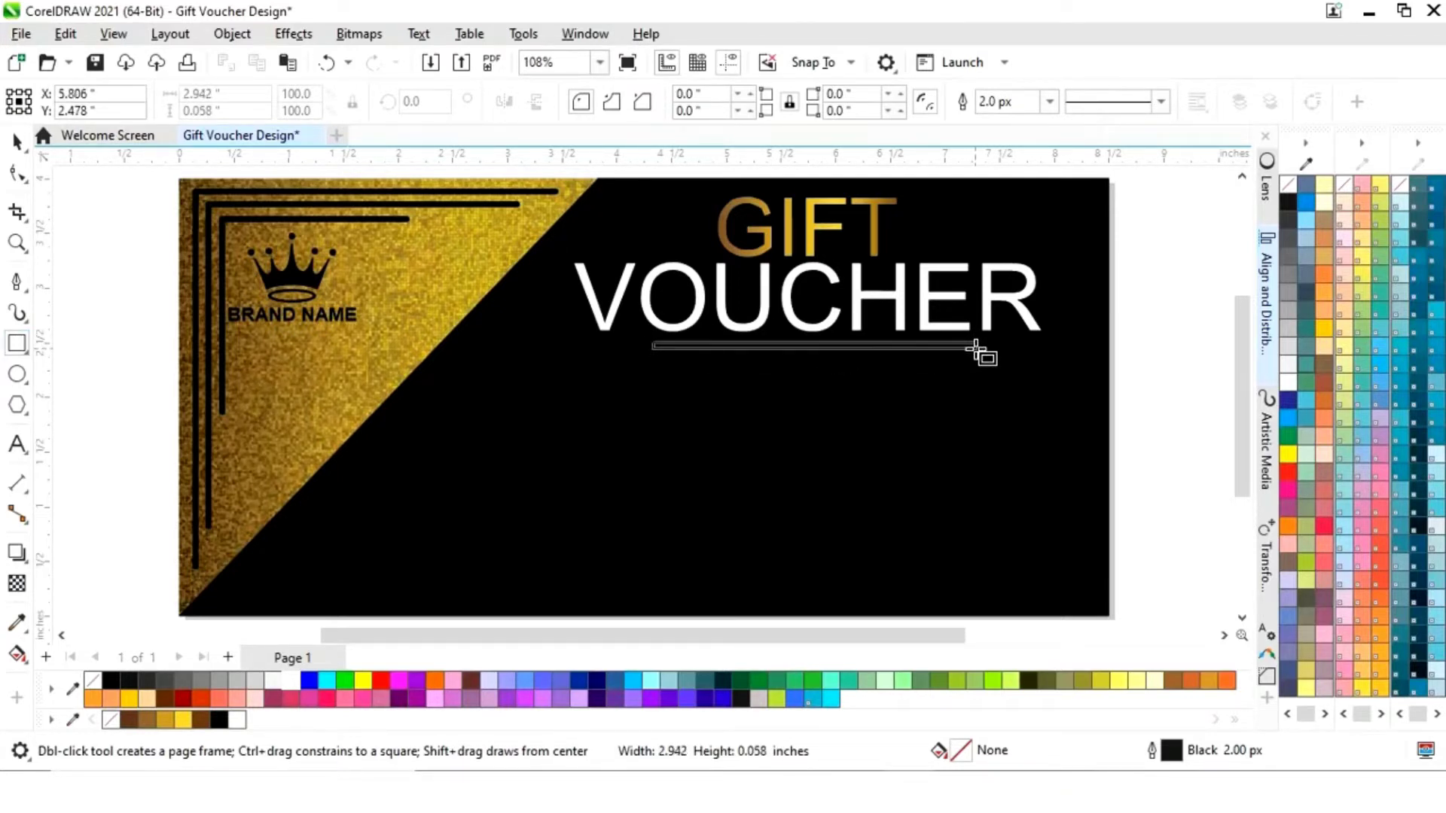
left_click_drag(975, 350, 976, 351)
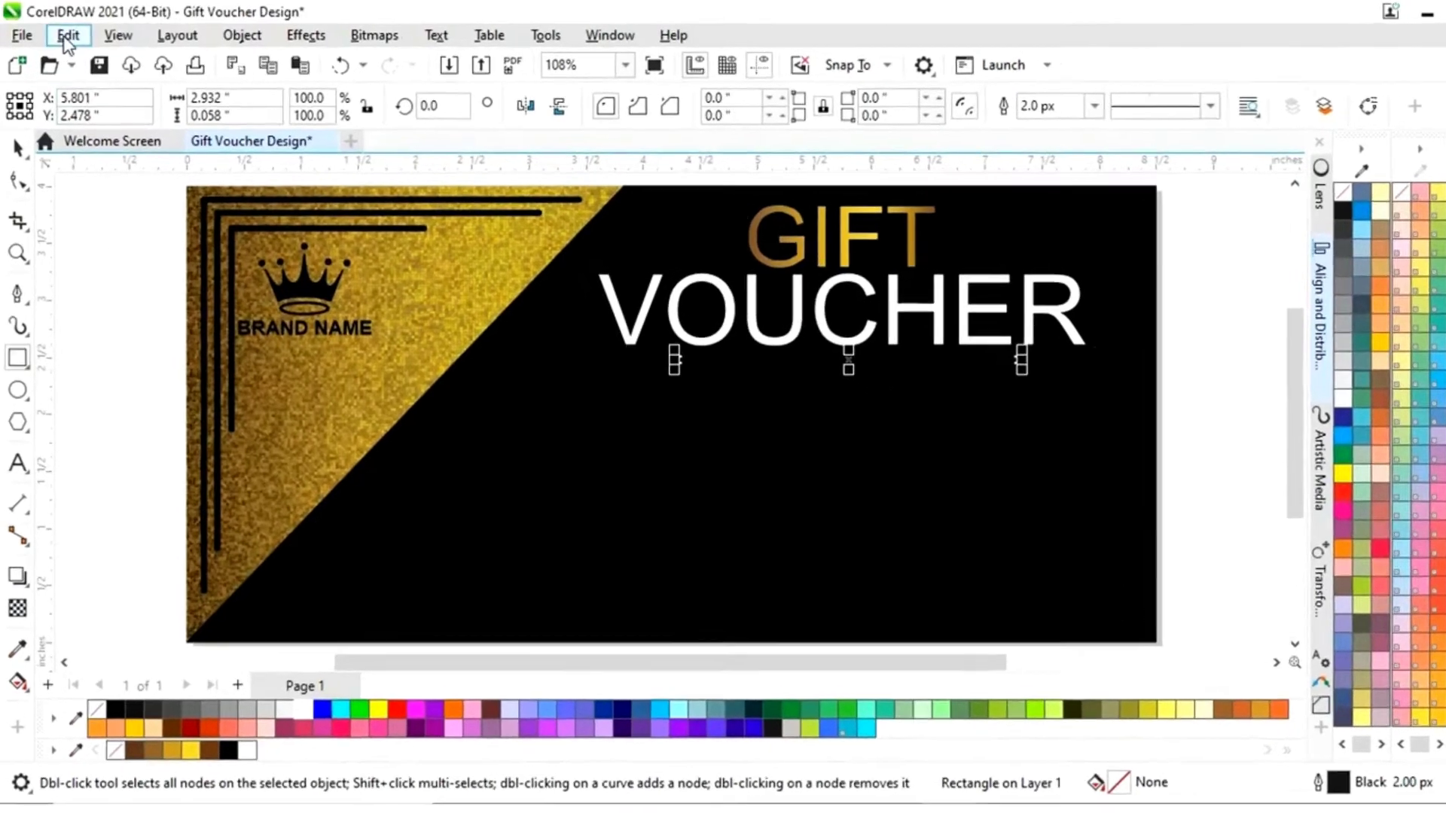
left_click(68, 38)
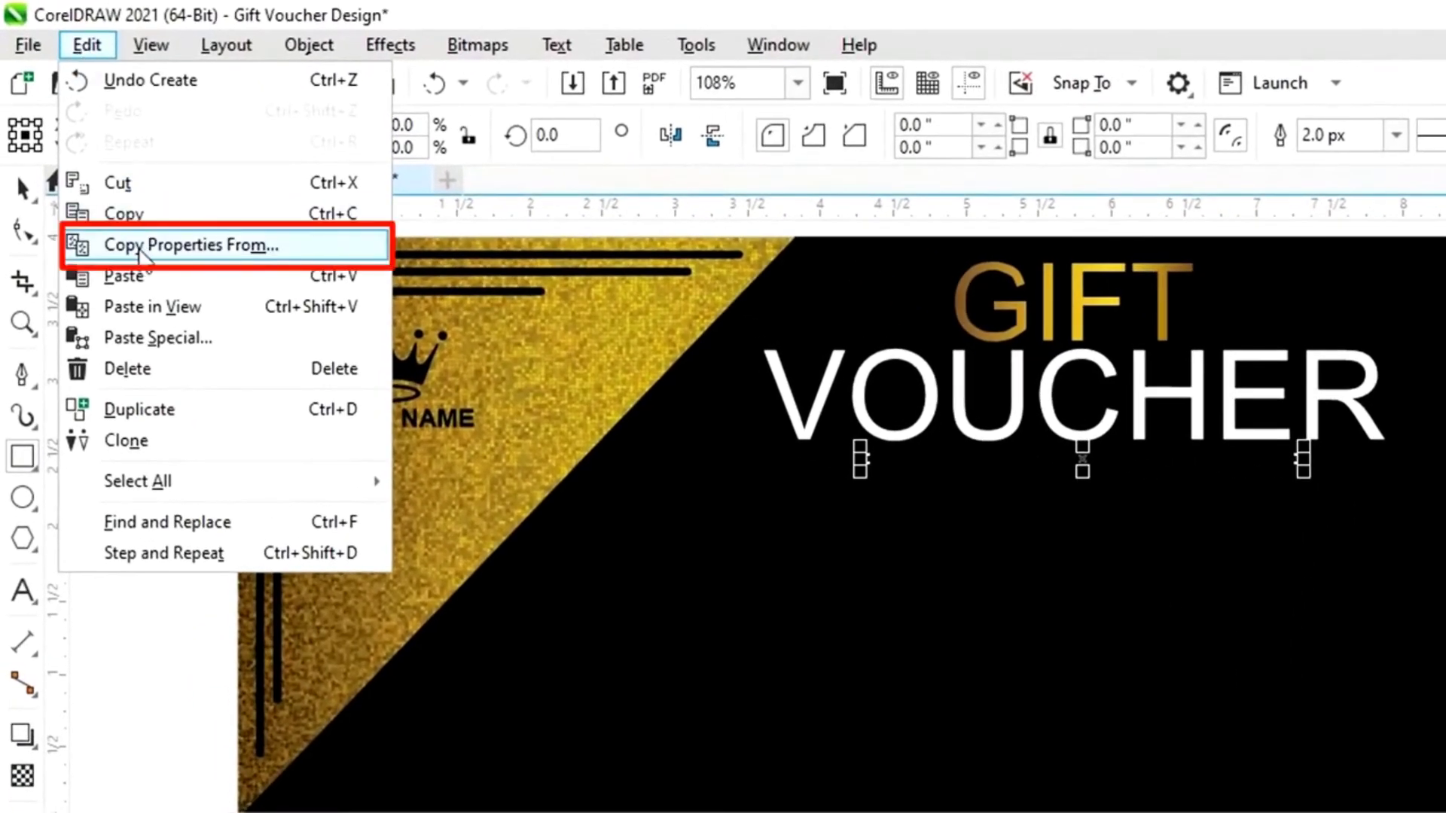
left_click(139, 249)
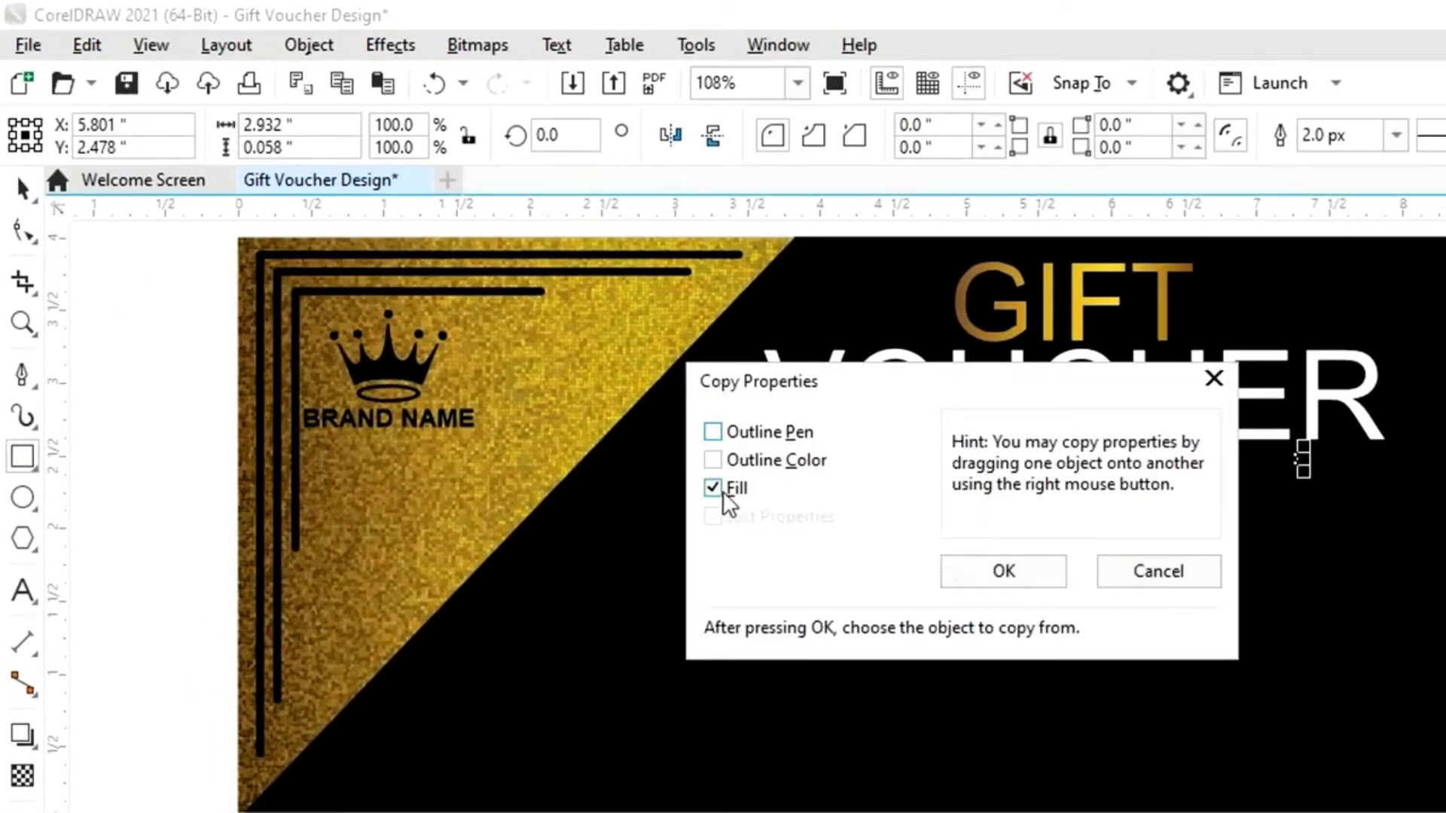
left_click(987, 571)
left_click(1065, 301)
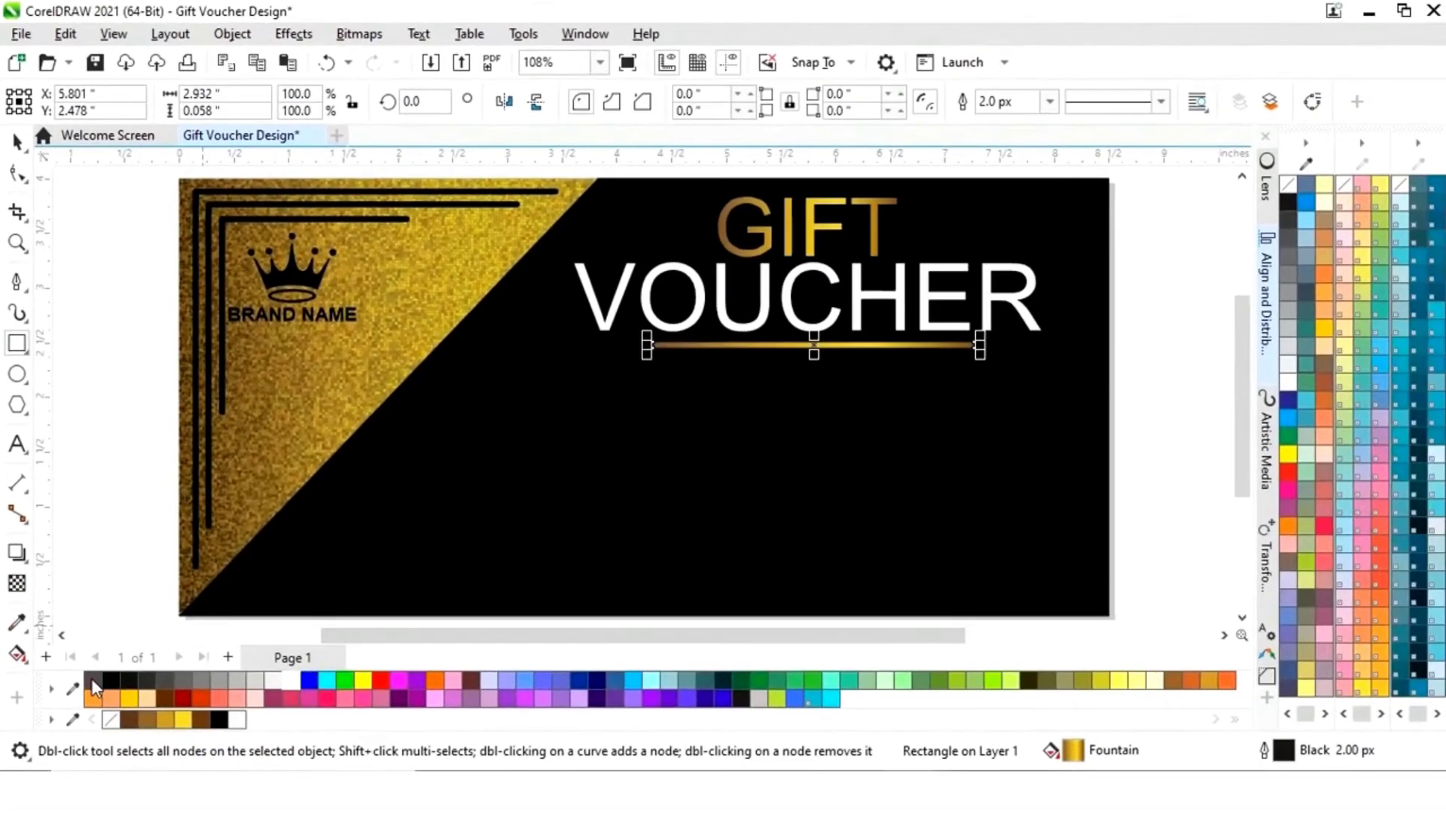
right_click(92, 679)
left_click(16, 142)
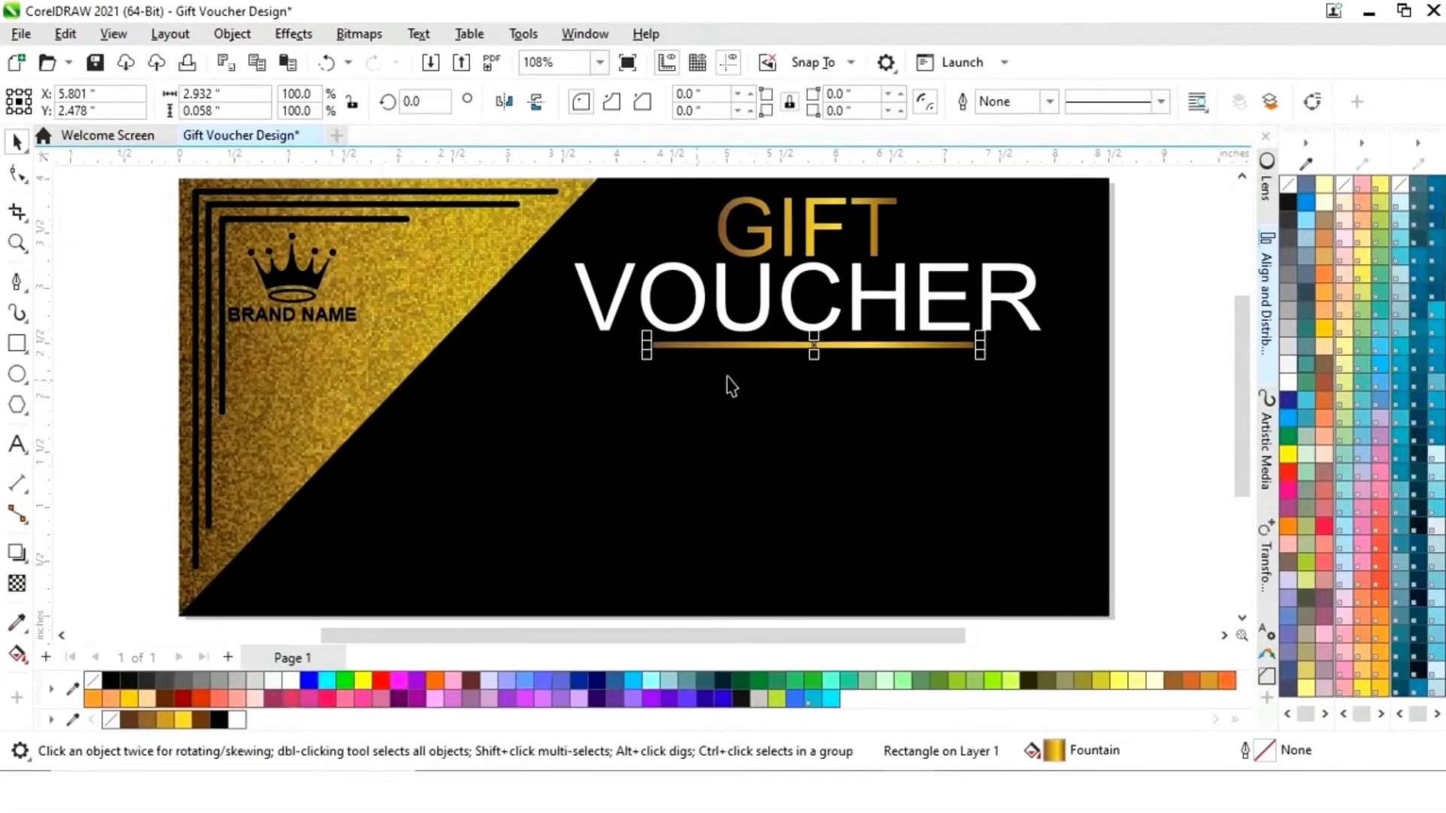
left_click(836, 316, "shift")
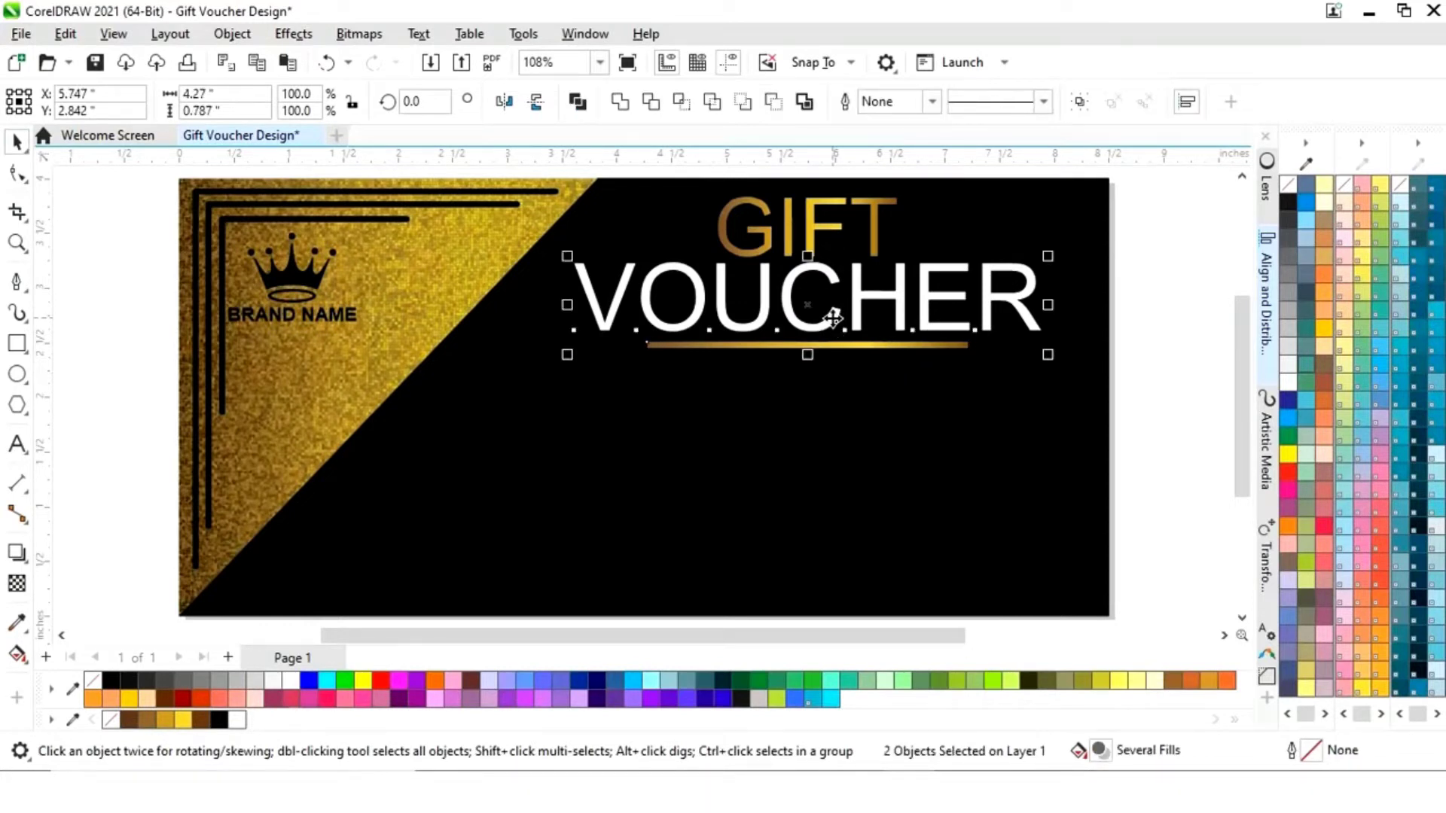
left_click(1169, 344)
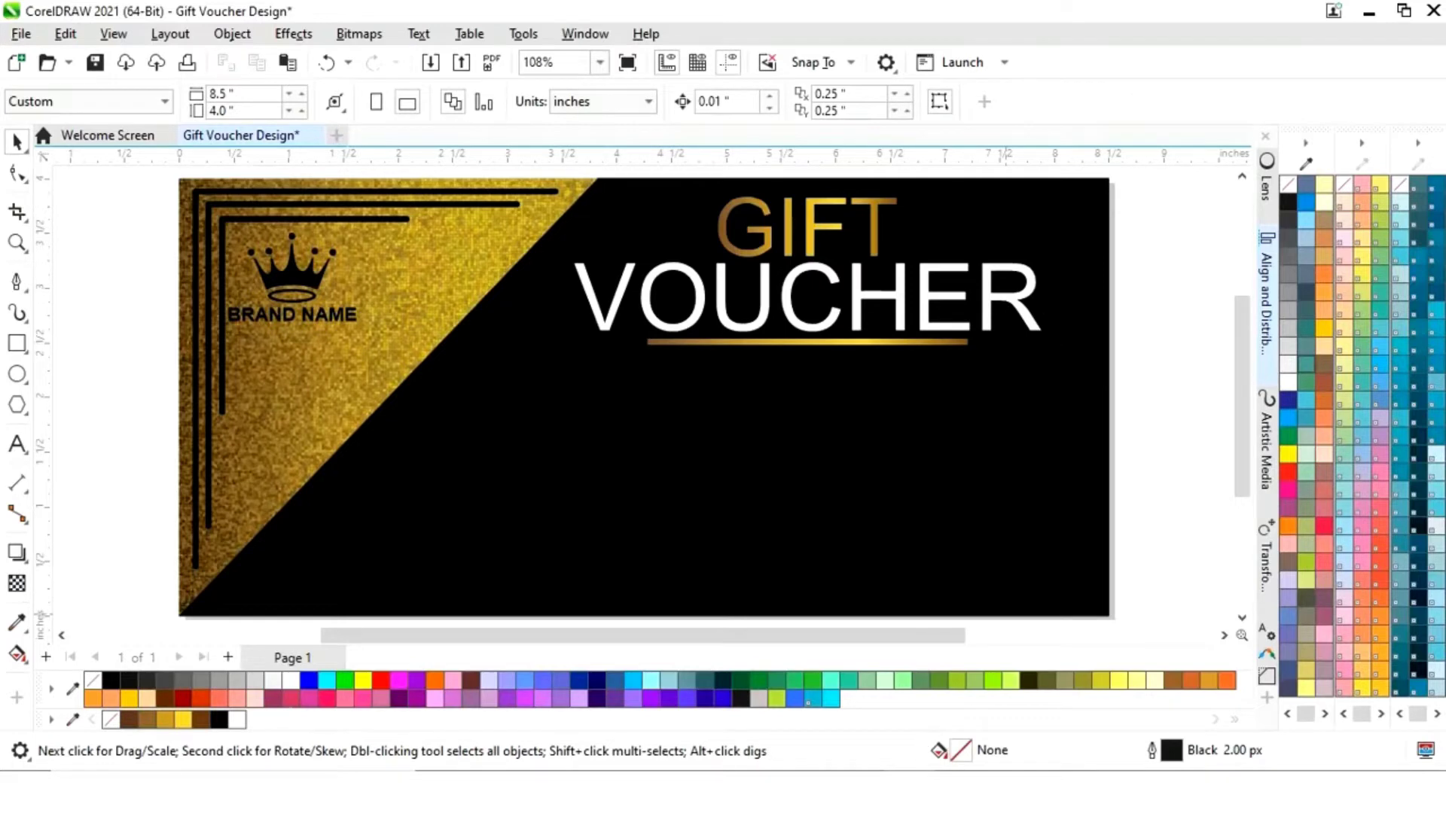
- Copy the sample paragraph from TEXT.txt in Notepad
key("alt+Tab")
left_click_drag(568, 228, 770, 246)
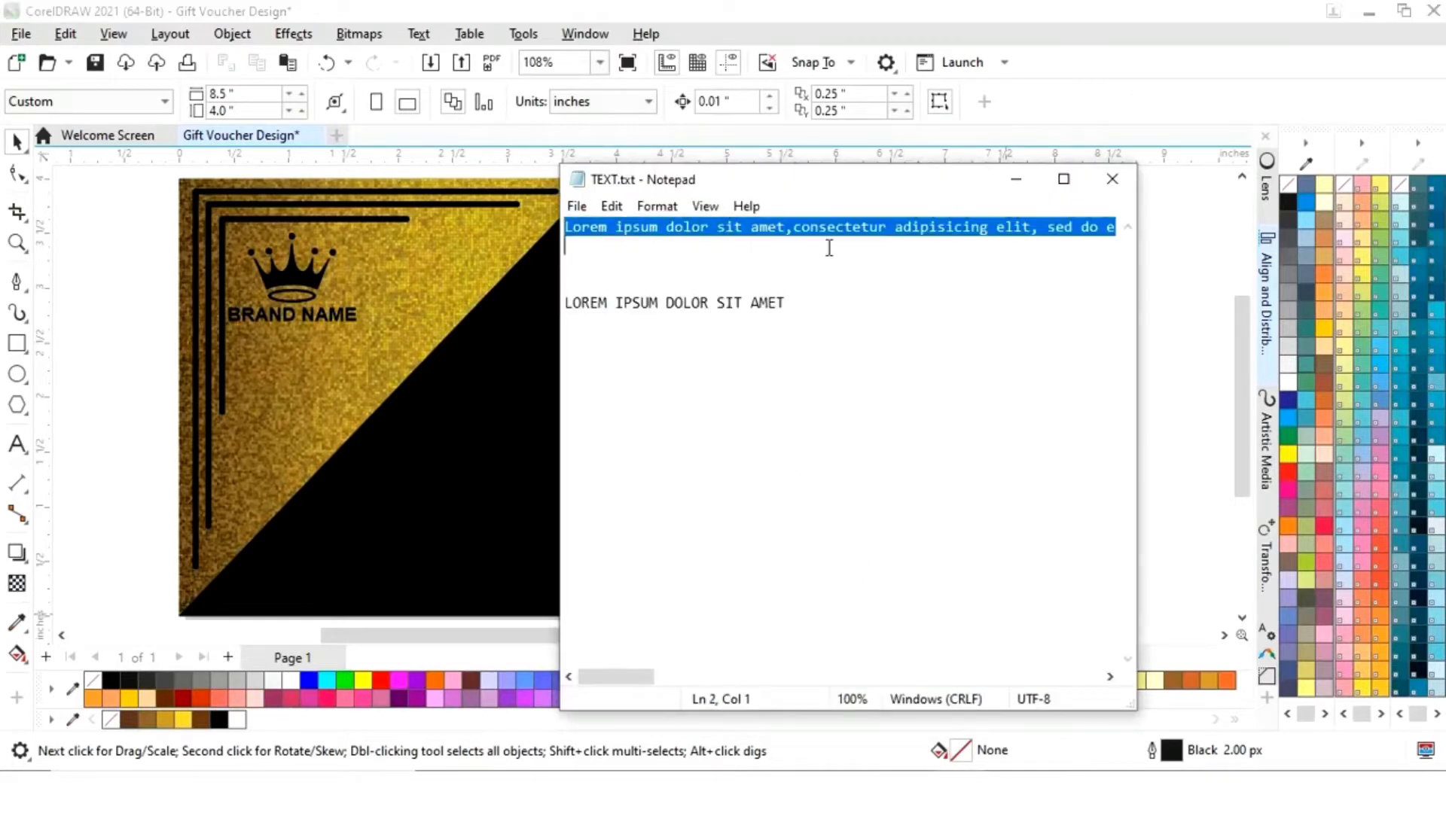
left_click_drag(1010, 252, 1188, 232)
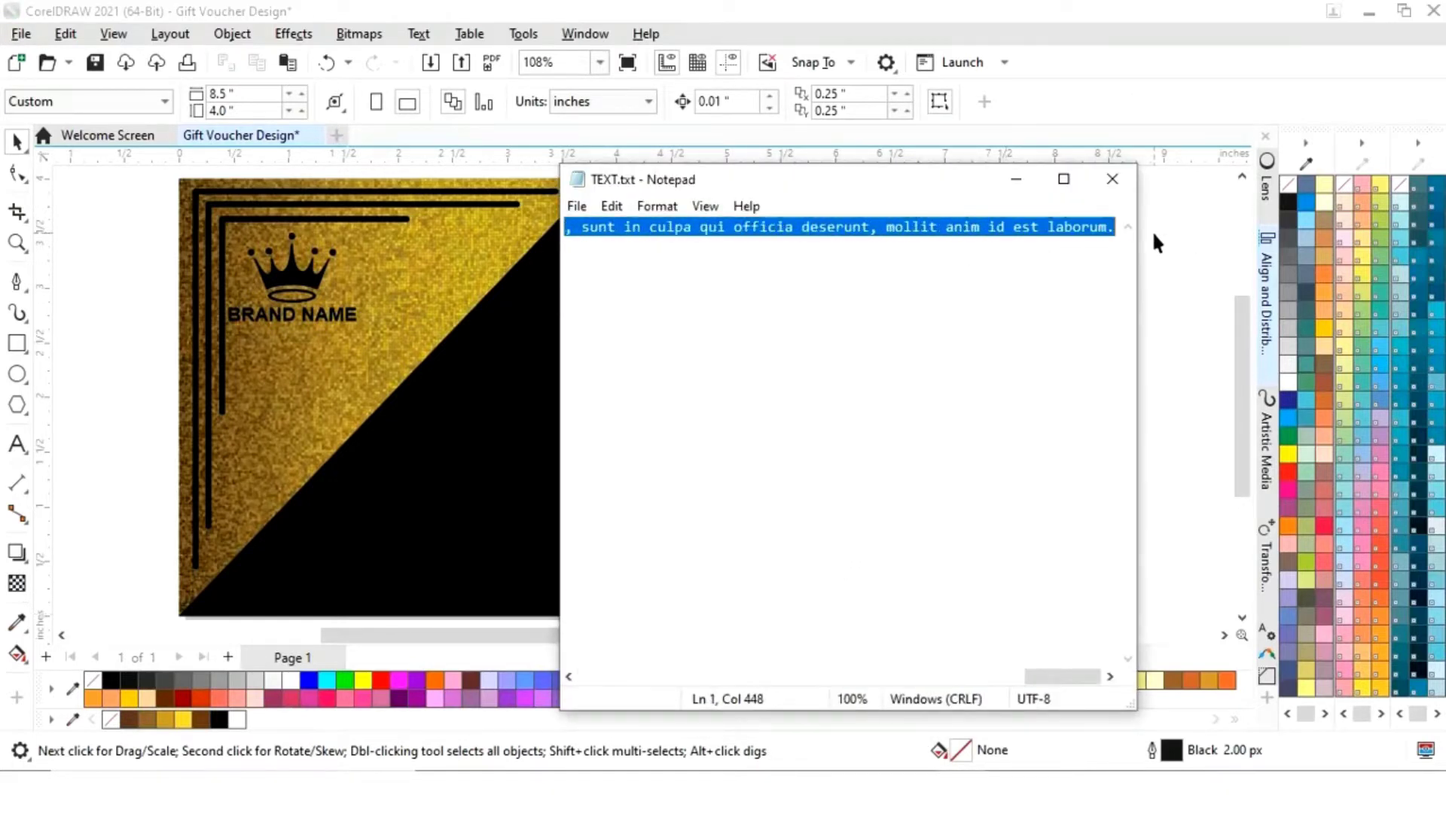
left_click(1016, 179)
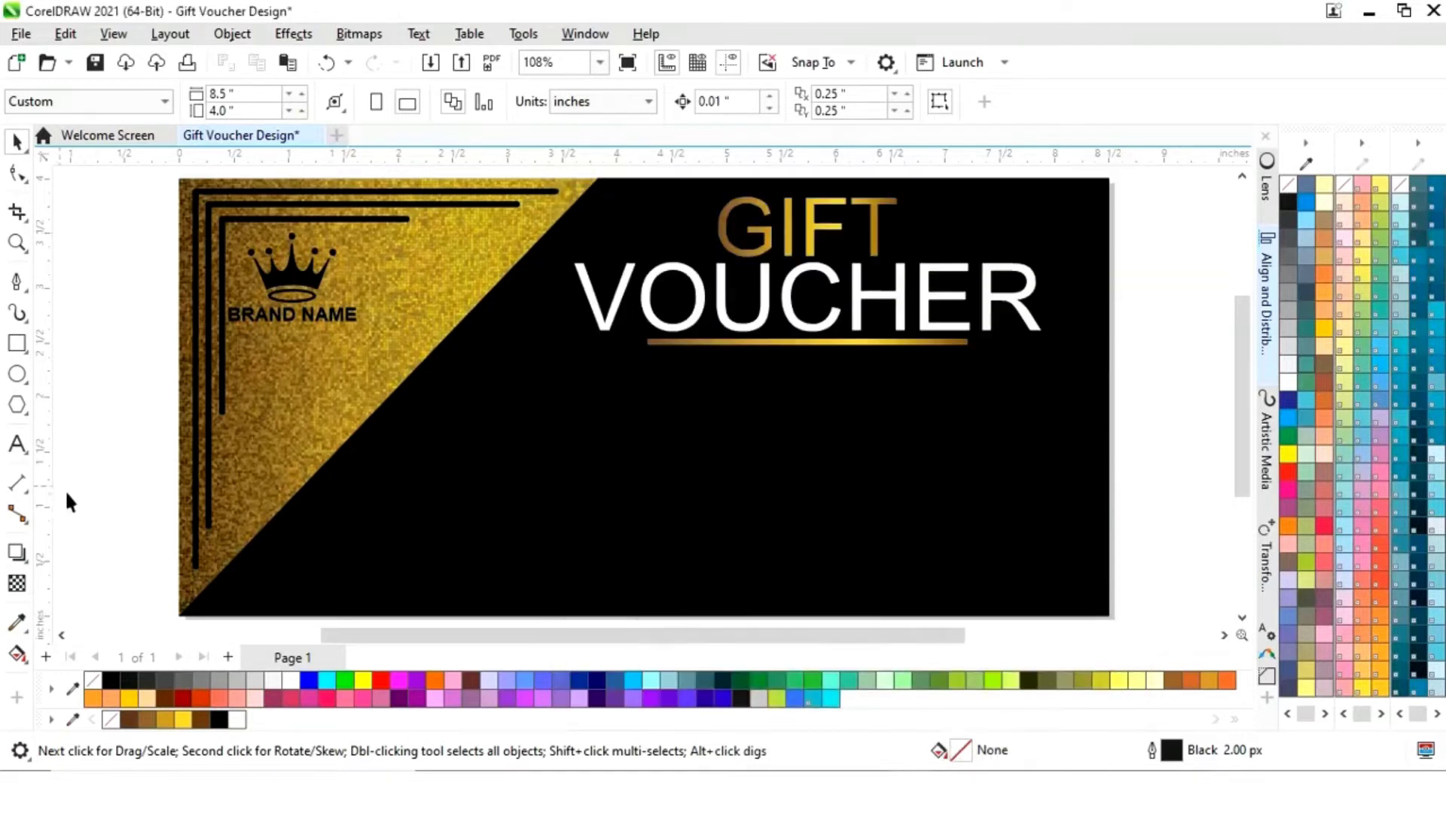
- Create a 12 pt, fully justified, white paragraph text frame below VOUCHER
left_click(17, 446)
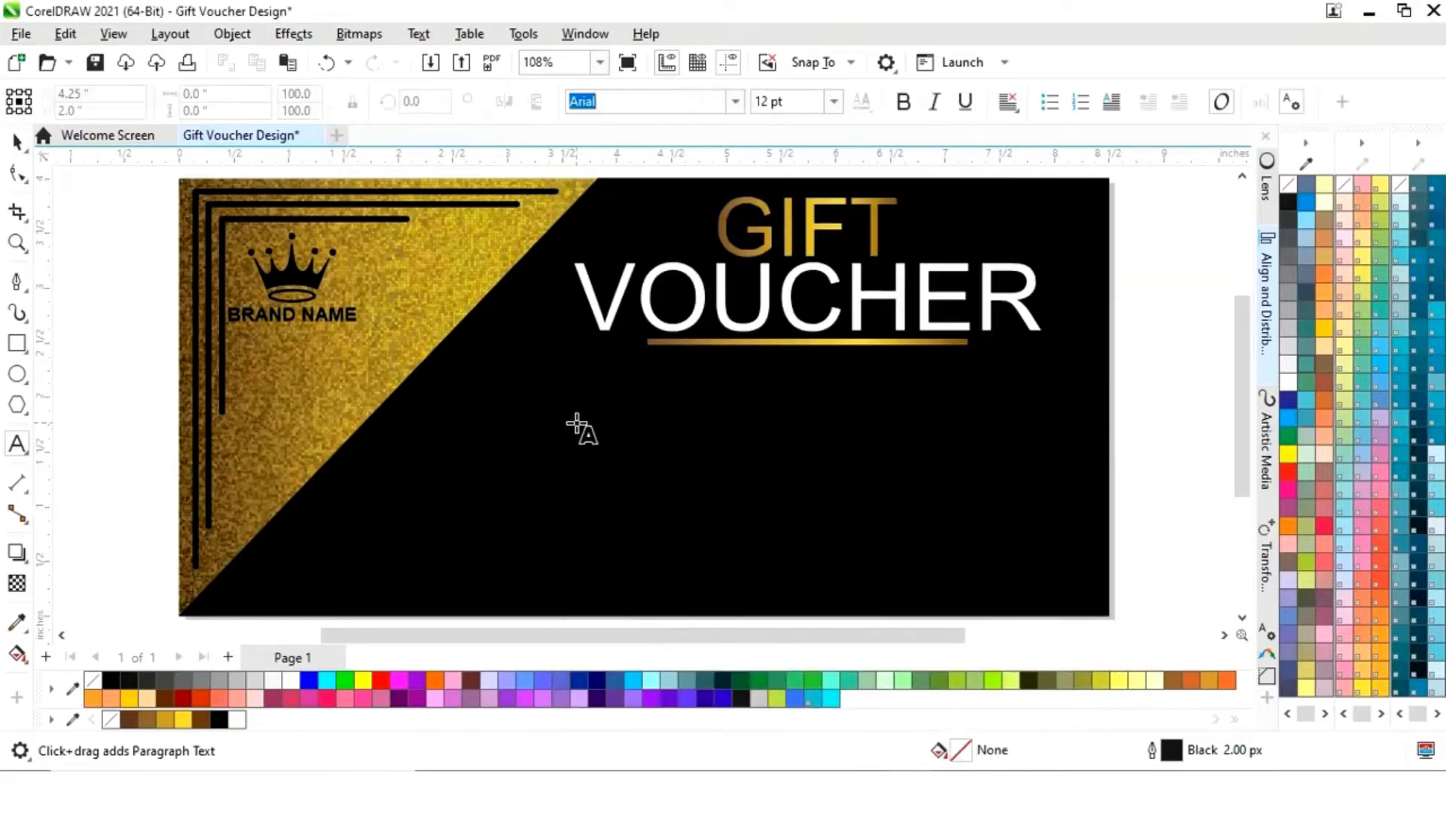
left_click_drag(585, 363, 1043, 452)
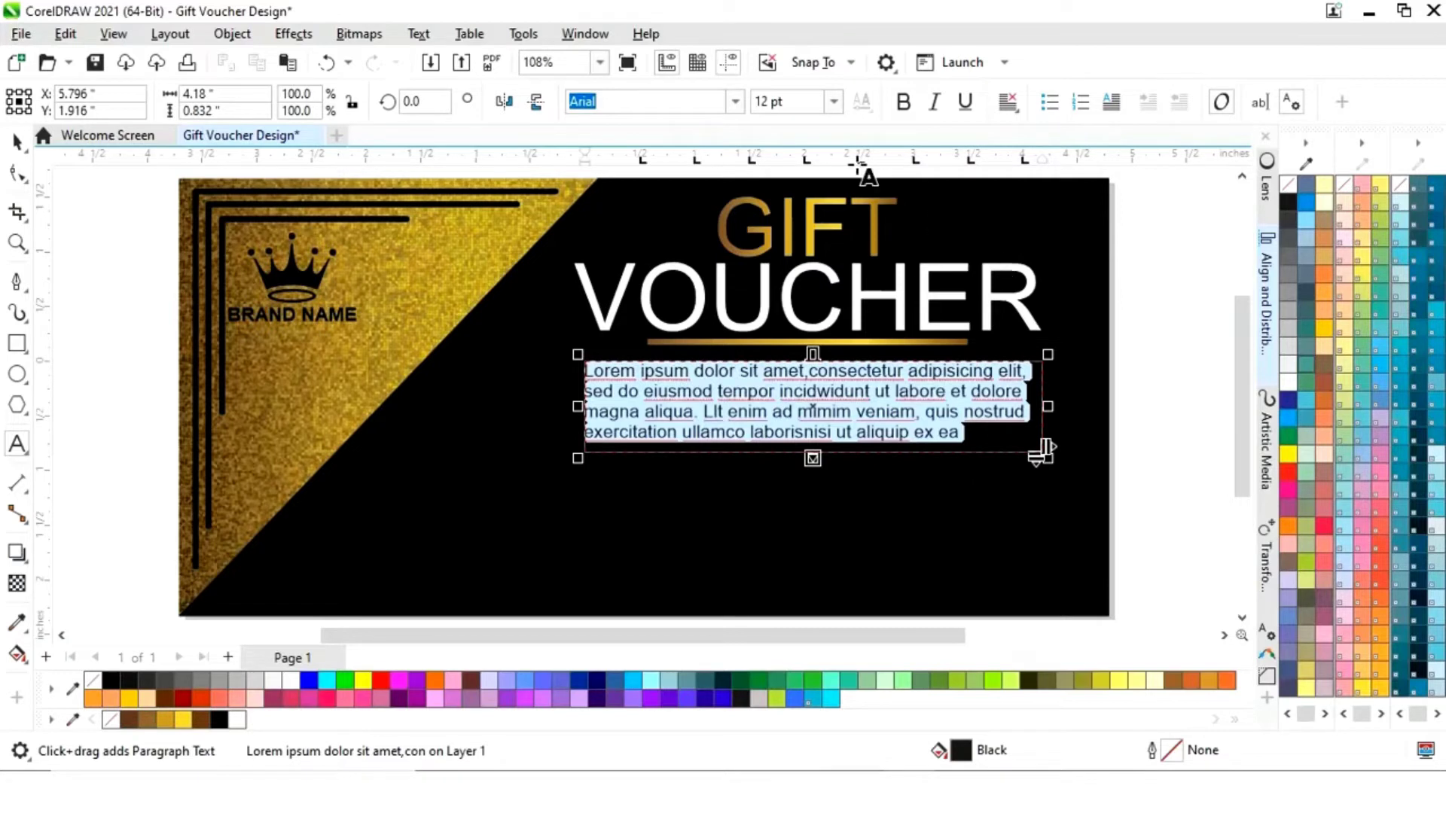
left_click(834, 102)
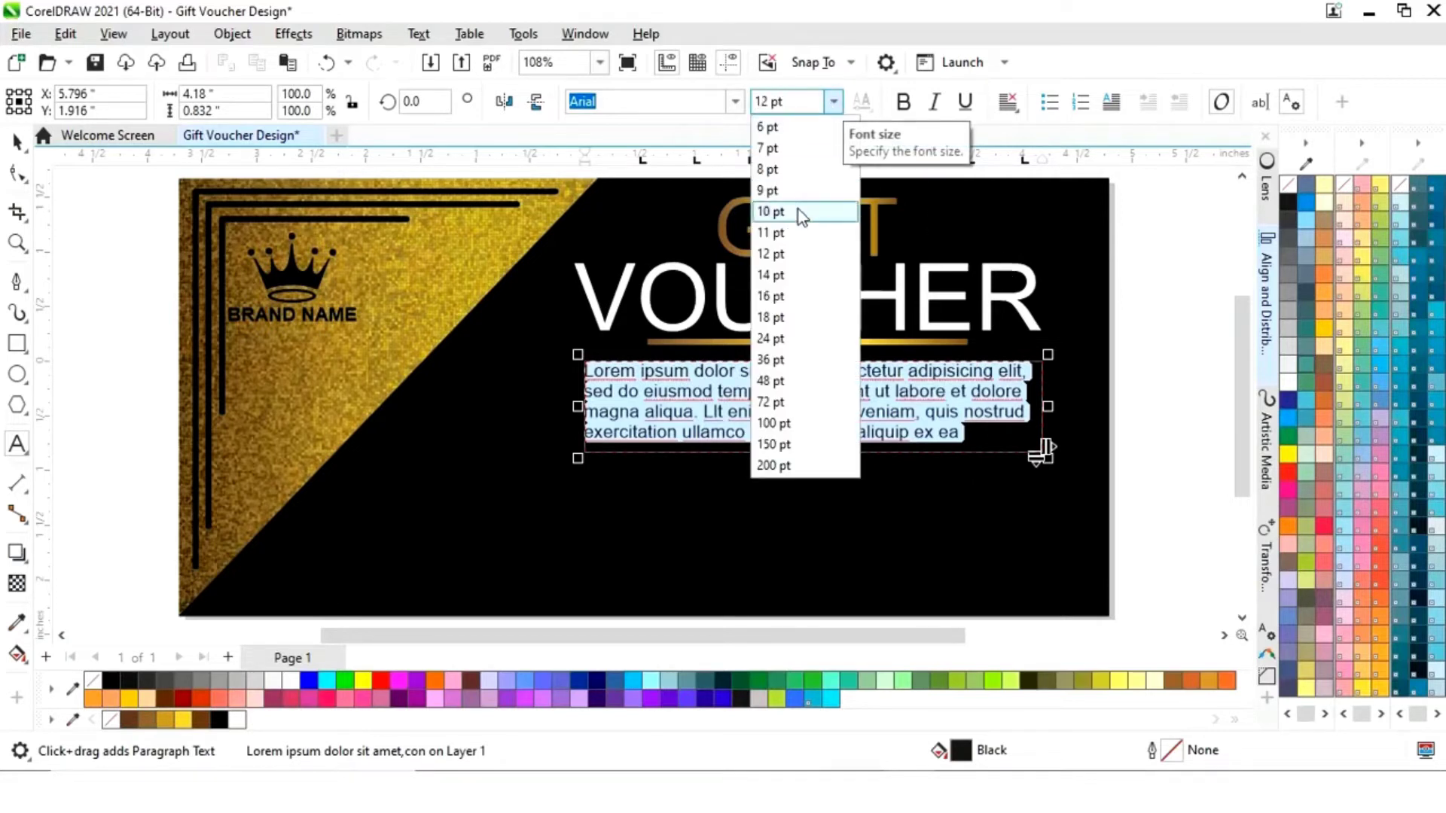
left_click(775, 254)
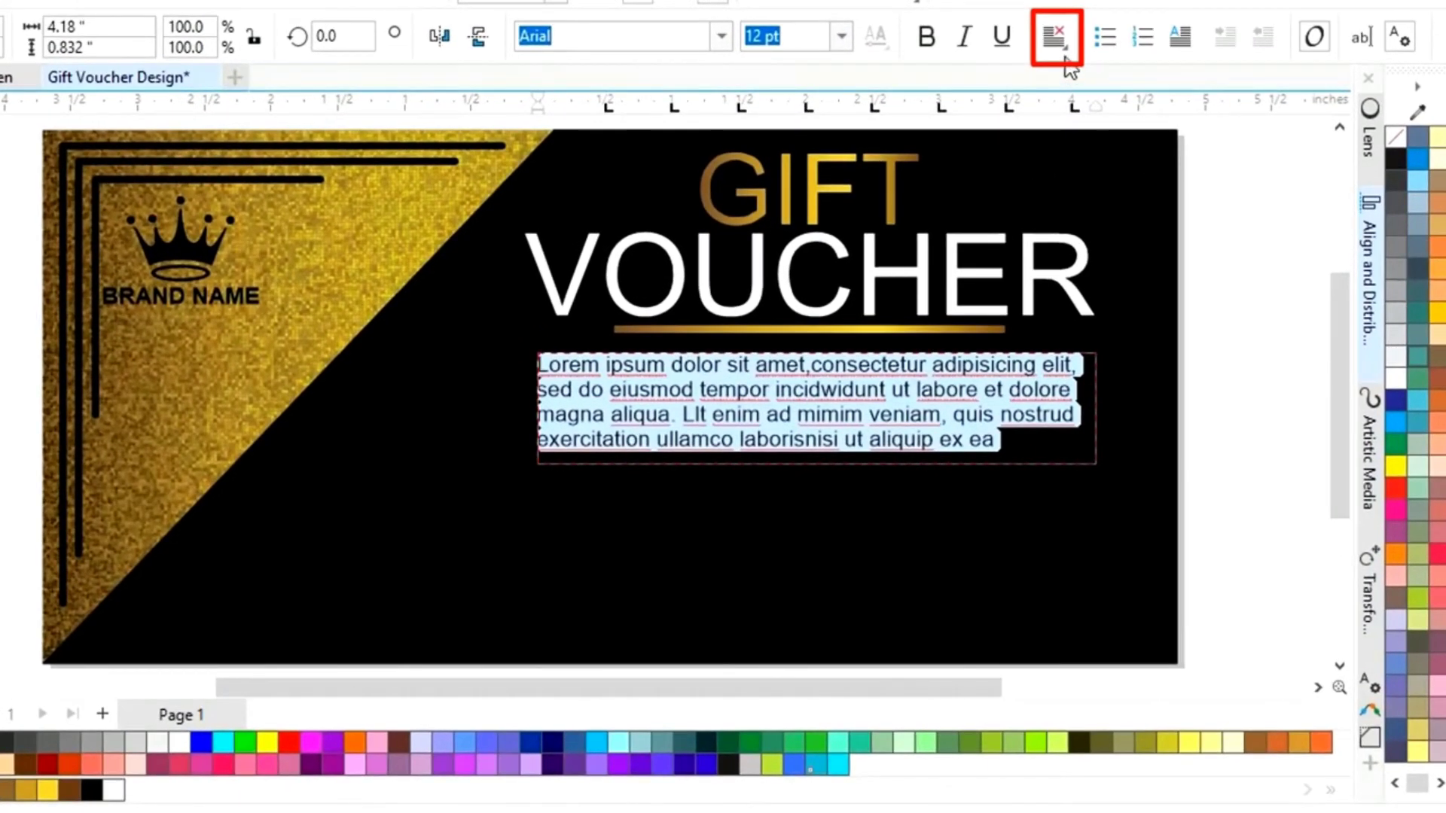
left_click(1056, 38)
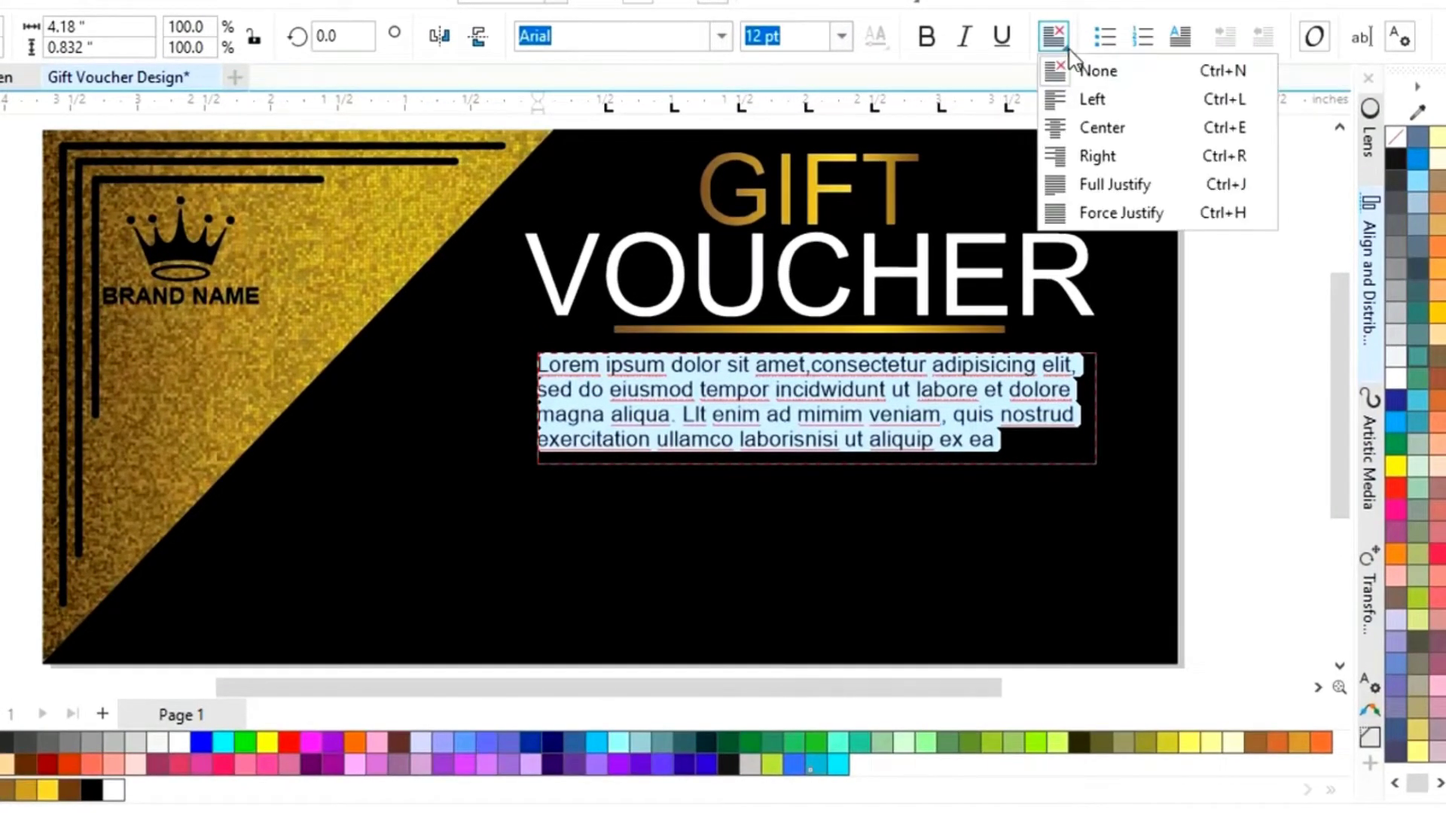
left_click(1110, 192)
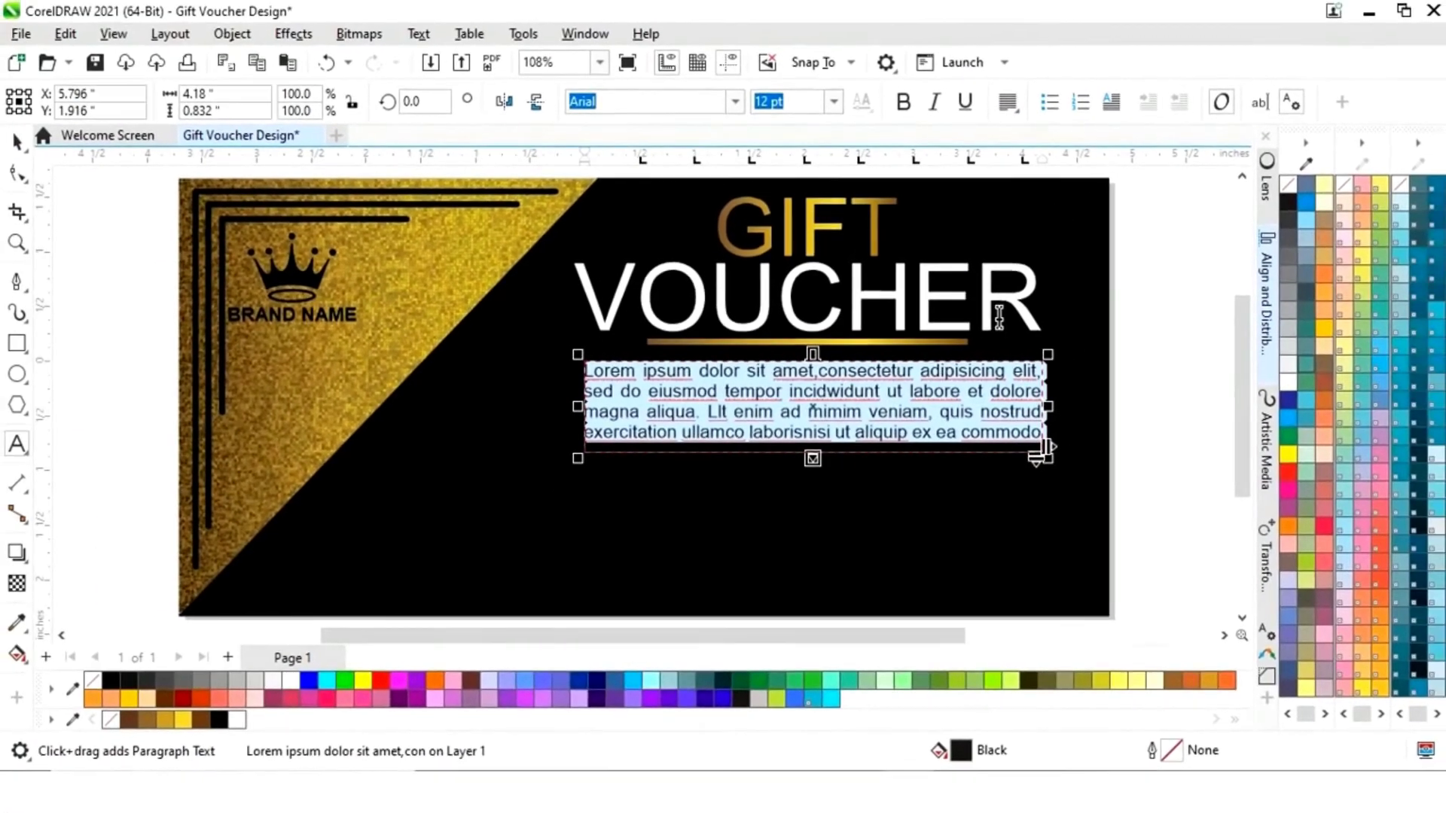
left_click(291, 681)
key("ctrl+space")
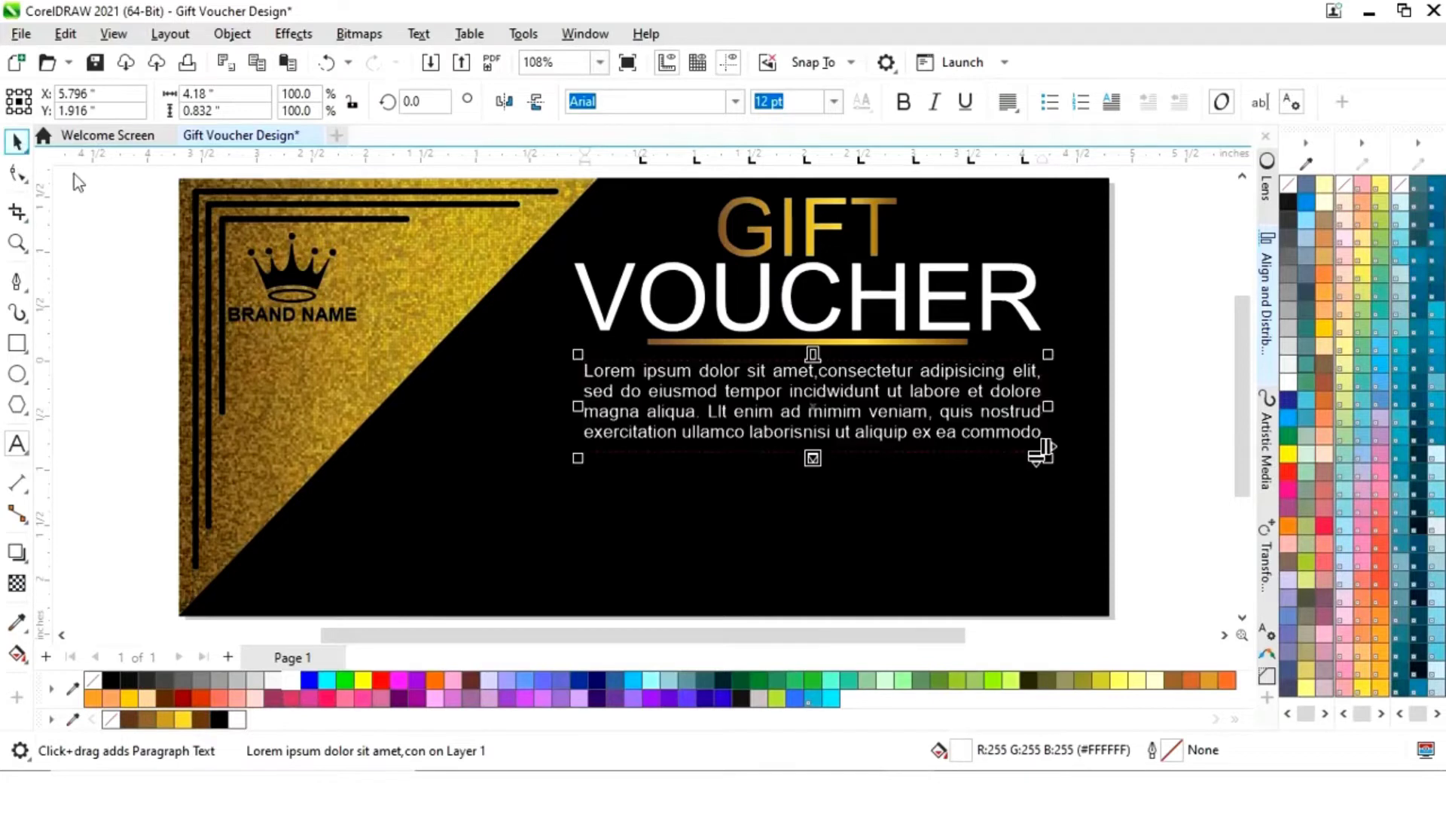
- Centre the paragraph horizontally on the gold line
left_click(865, 343, "shift")
key("c")
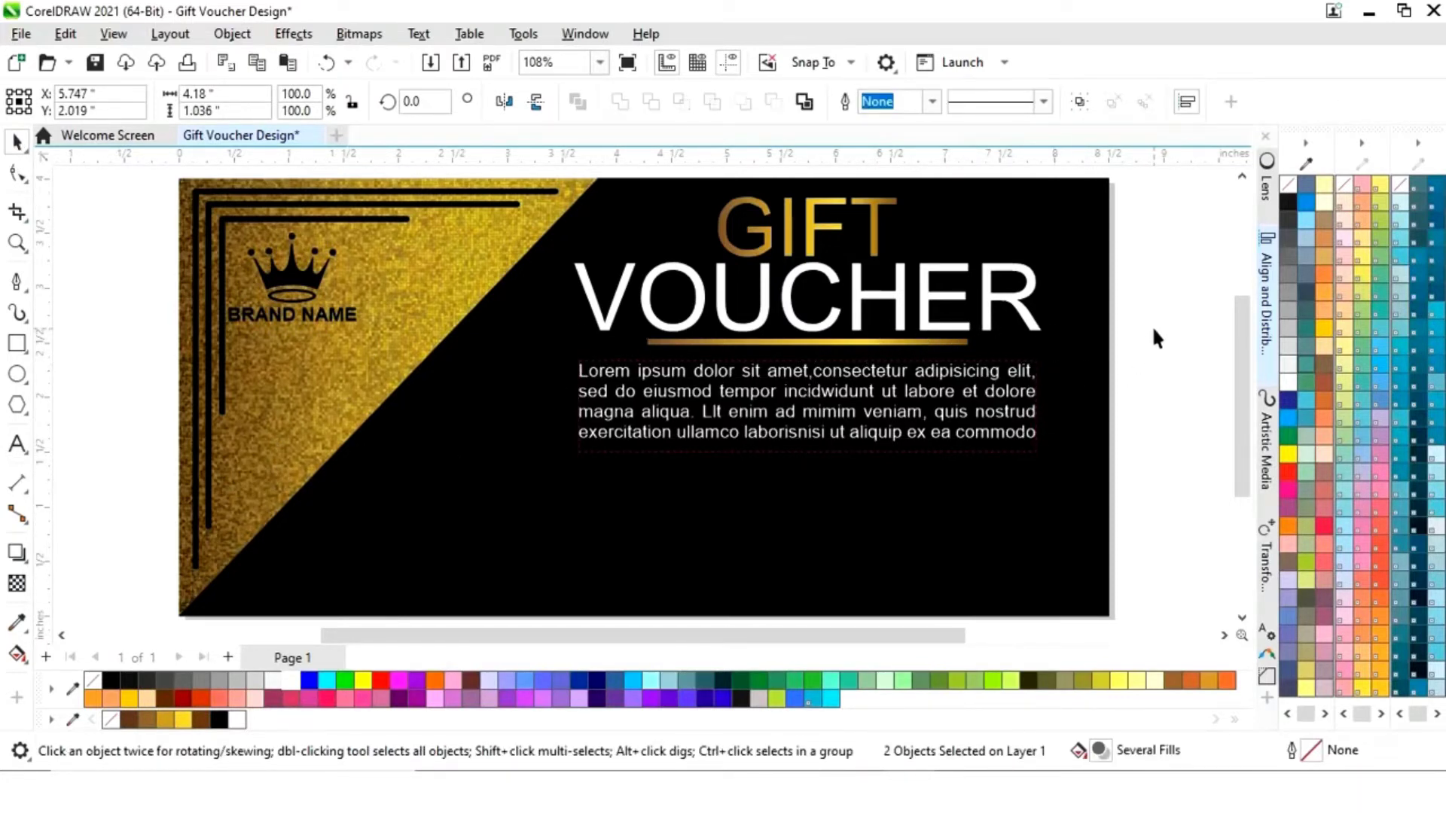
left_click(1150, 331)
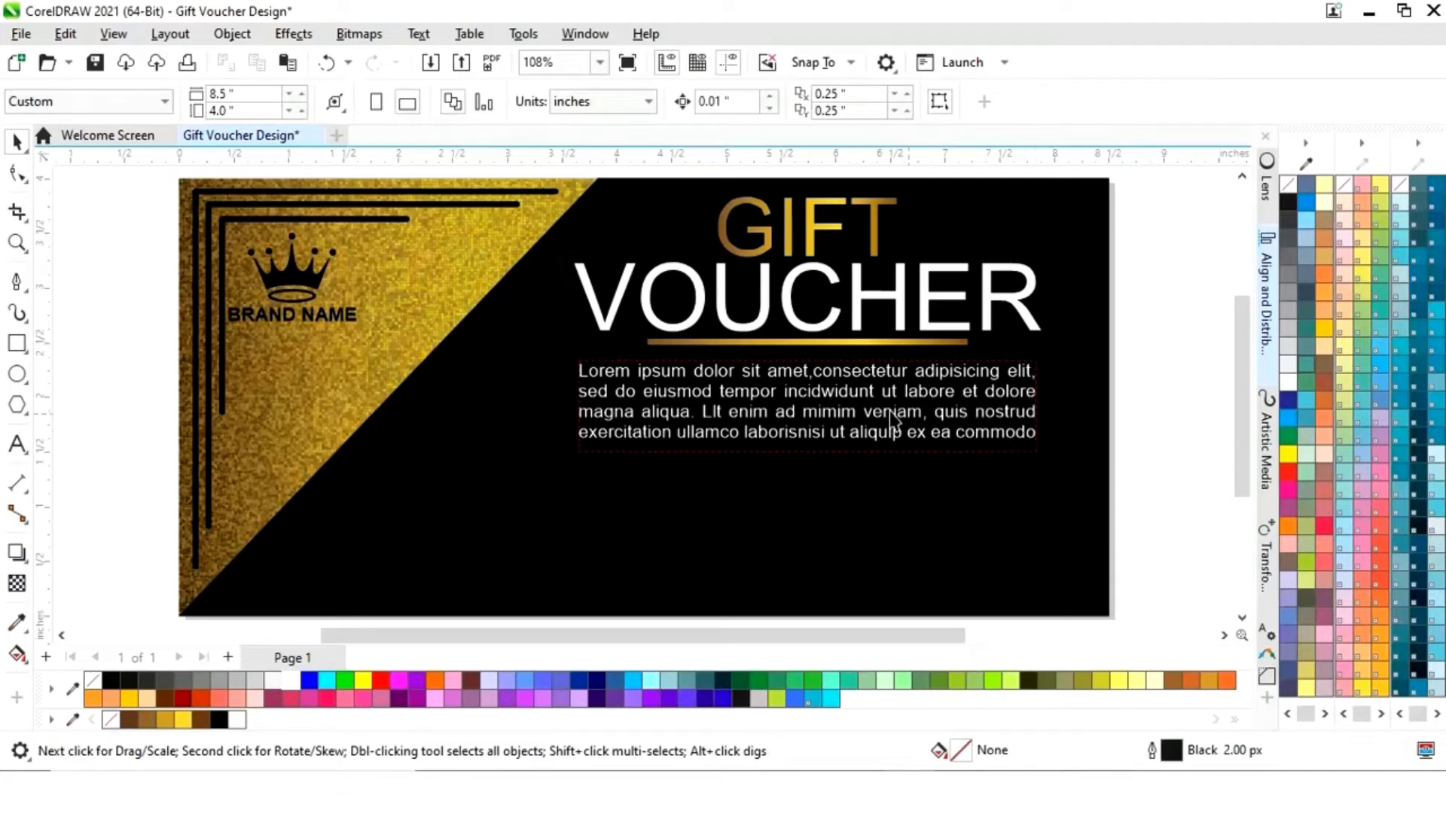
- Copy the gold line to the card's bottom edge and rotate a second copy 90°
left_click(870, 349)
left_click_drag(825, 344, 918, 604)
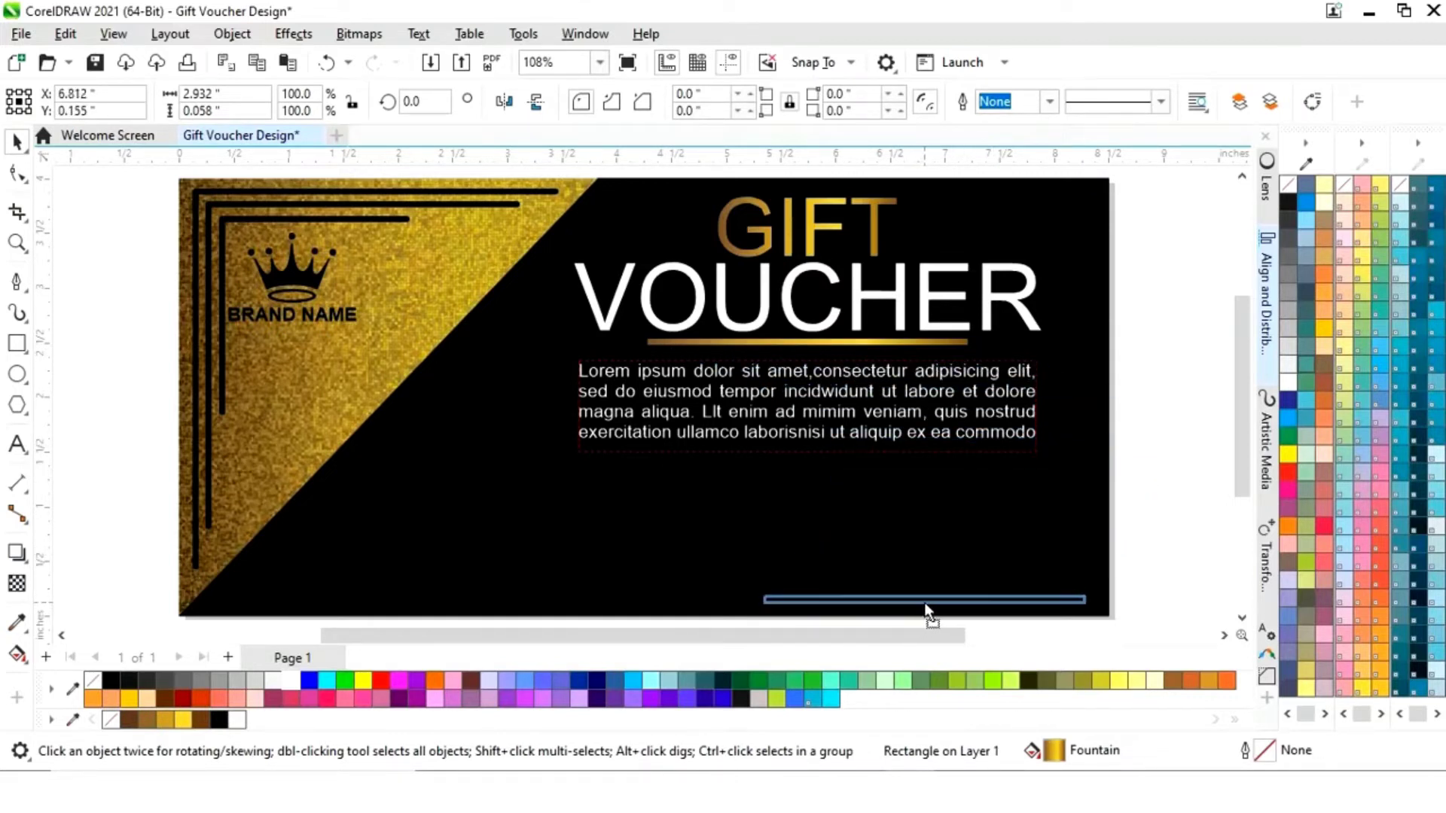
left_click_drag(925, 603, 951, 517)
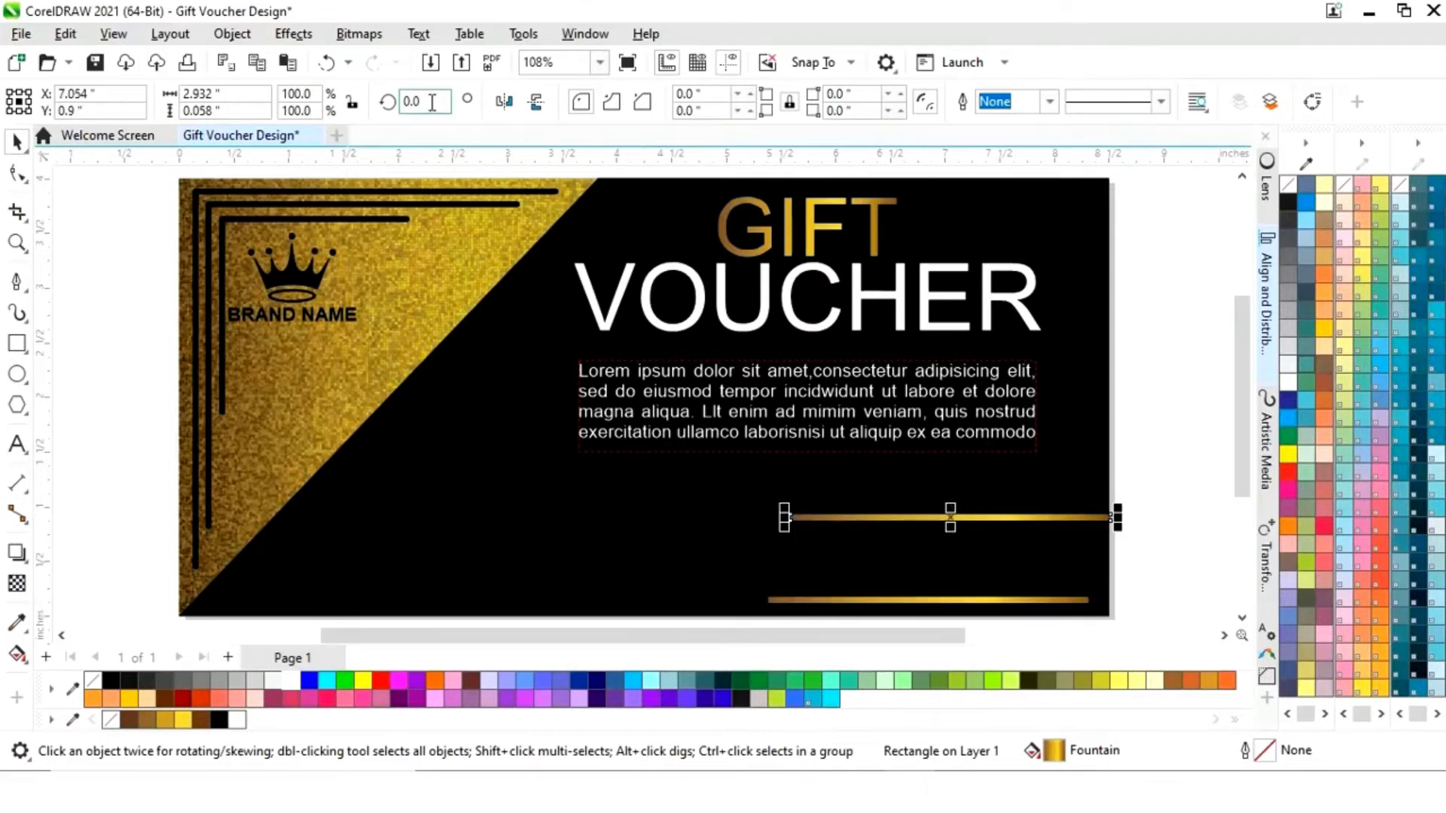
type("90")
key("Return")
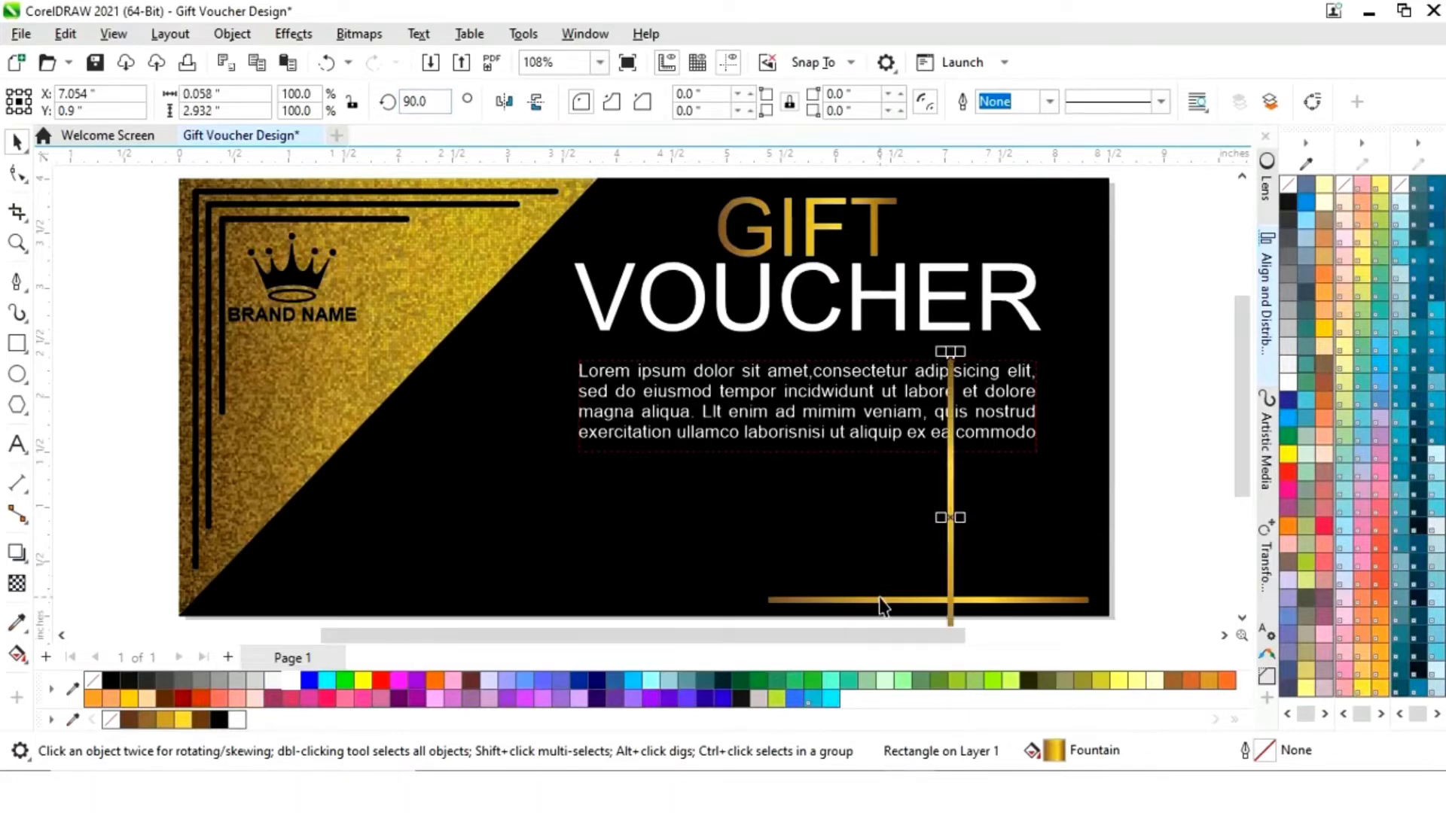
- Align the vertical and horizontal gold lines to the right and bottom
left_click(883, 606, "shift")
left_click(1268, 348)
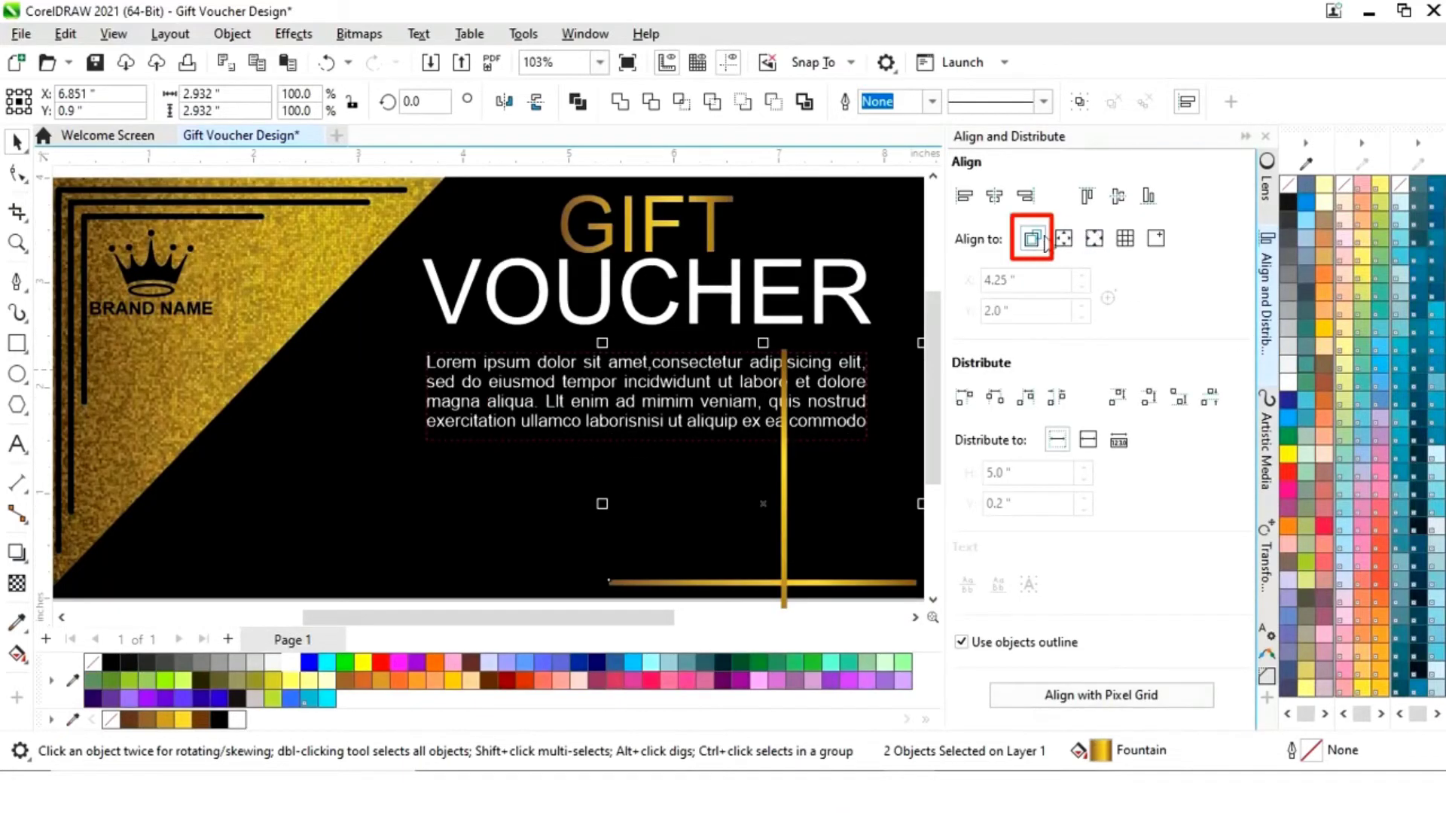
left_click(1026, 195)
left_click(1150, 198)
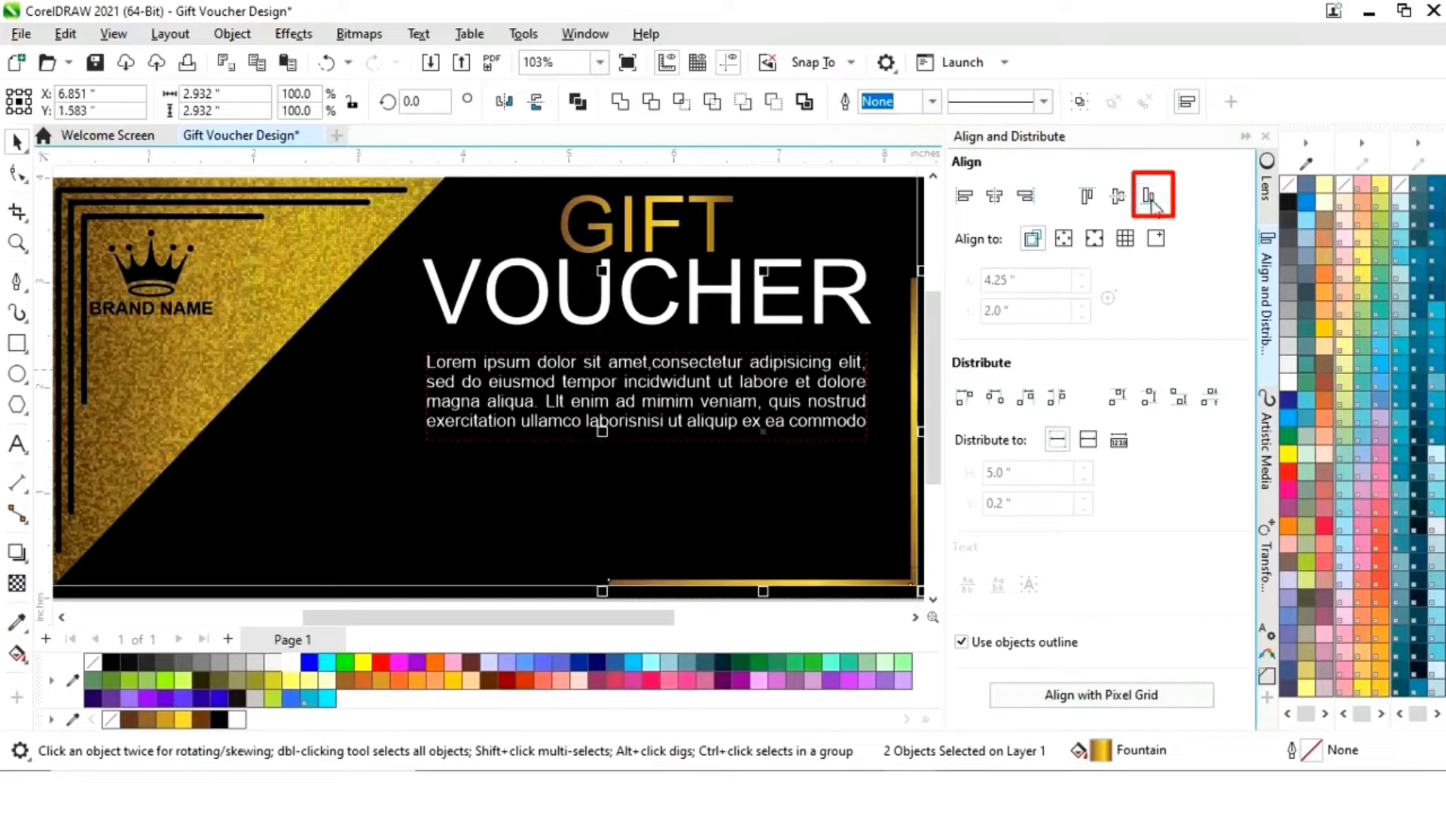
left_click(1265, 137)
- Shrink both gold lines toward the bottom-right corner and nudge them right
left_click_drag(763, 277, 785, 319)
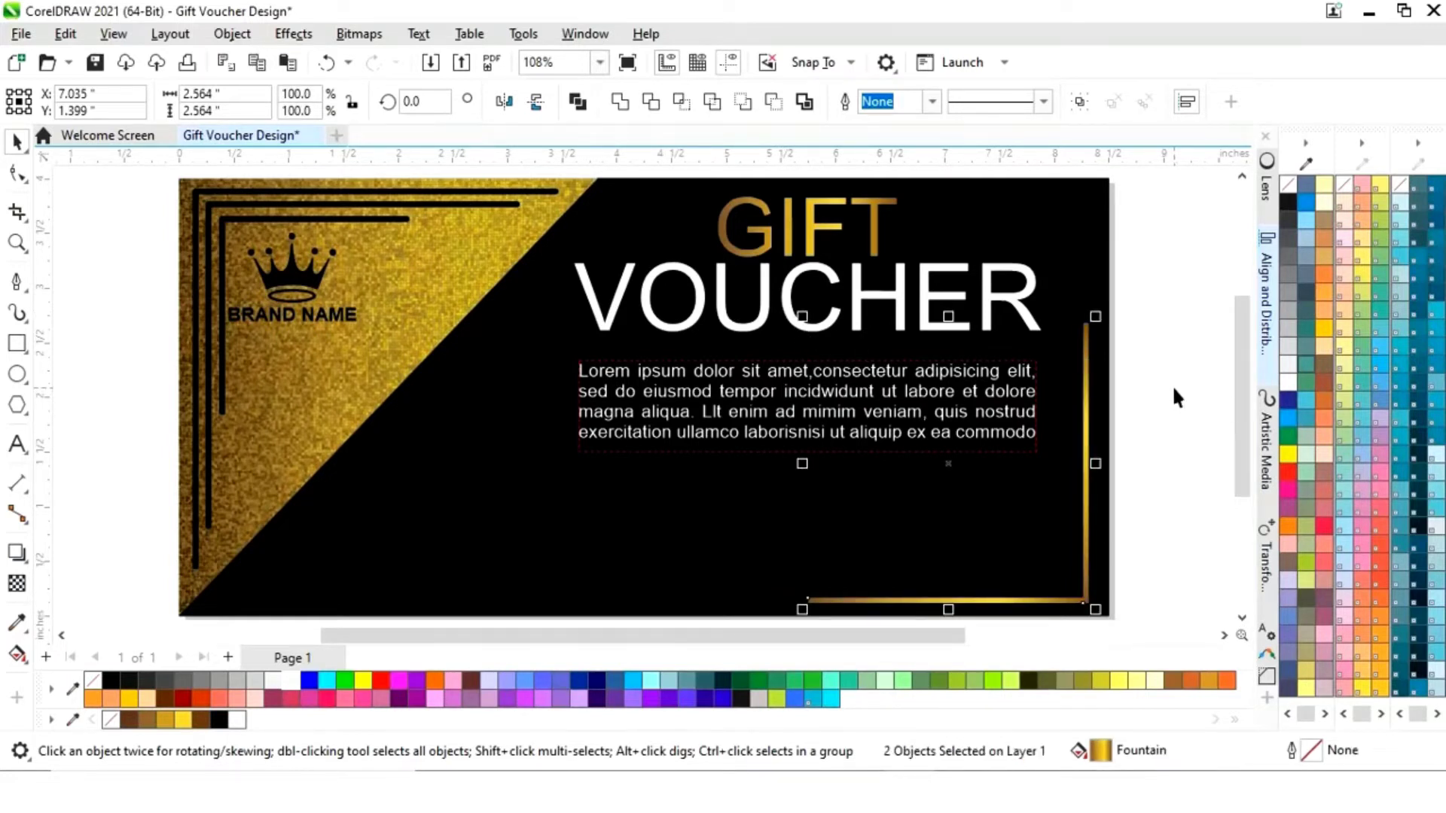
key("z")
left_click_drag(781, 270, 1188, 631)
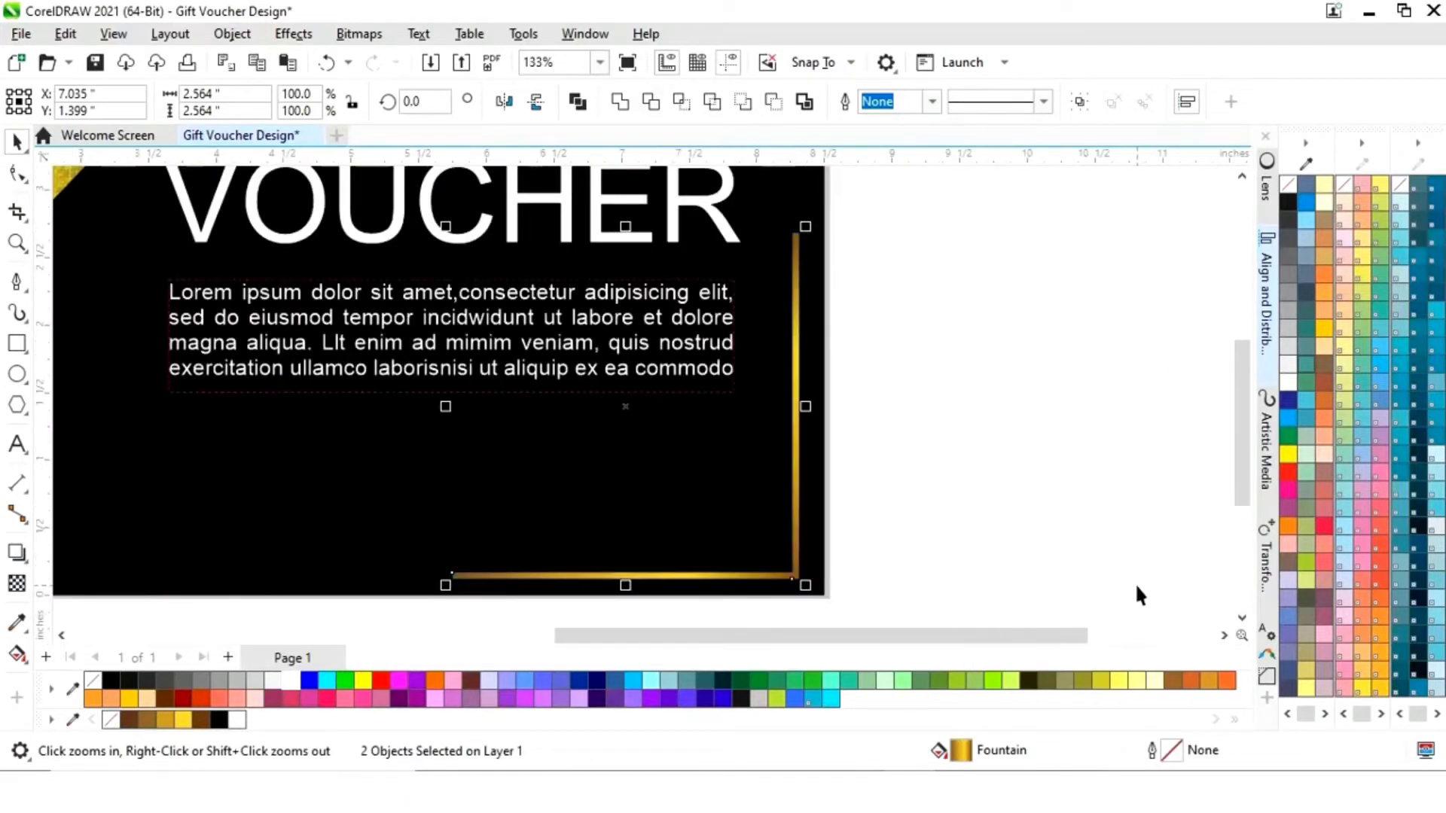
key("space")
key("Right")
key("Right")
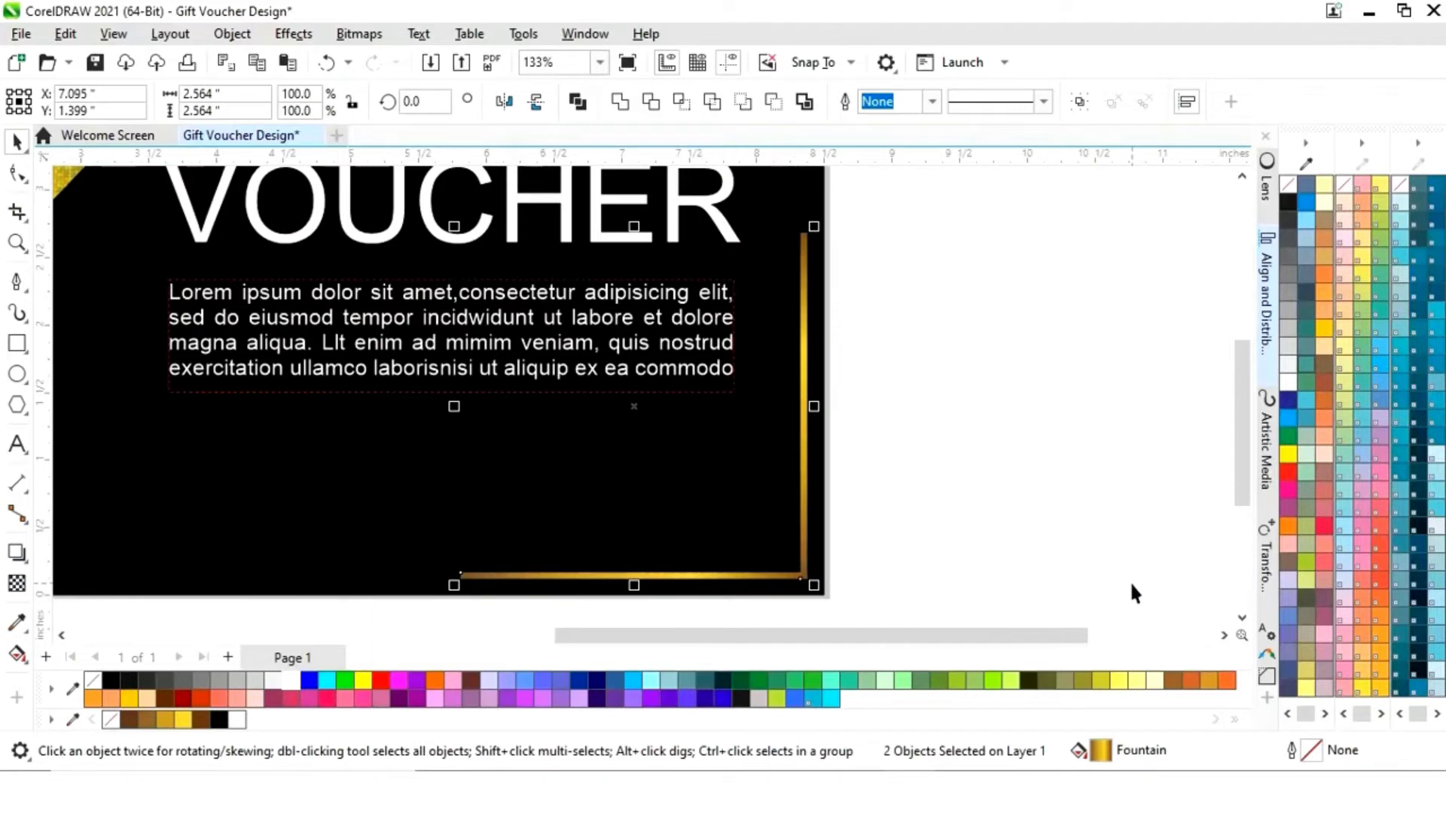
key("F3")
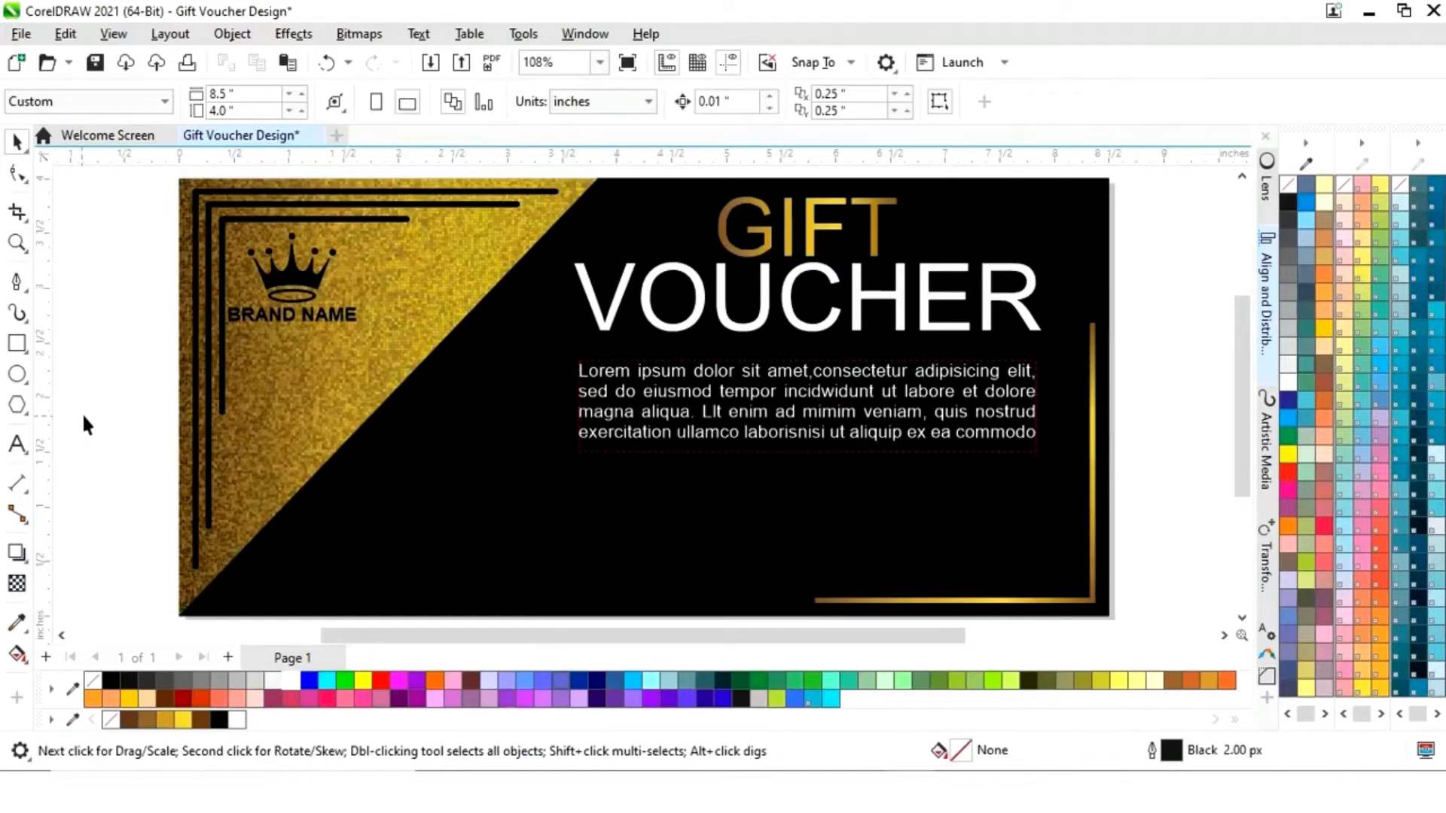
- Draw a circle on the voucher, entering 1.31 as its size
left_click(18, 376)
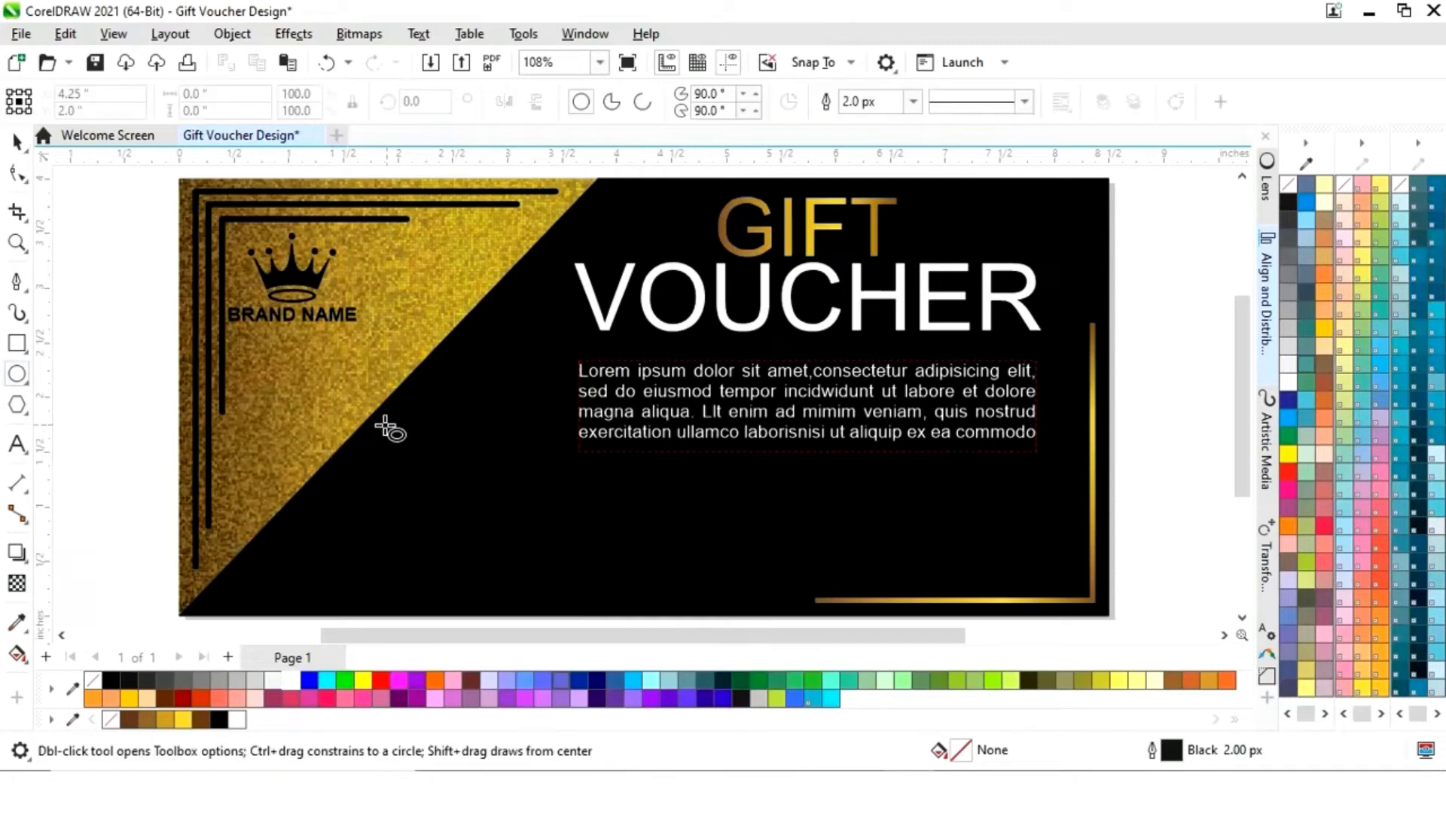
left_click_drag(387, 396, 559, 549)
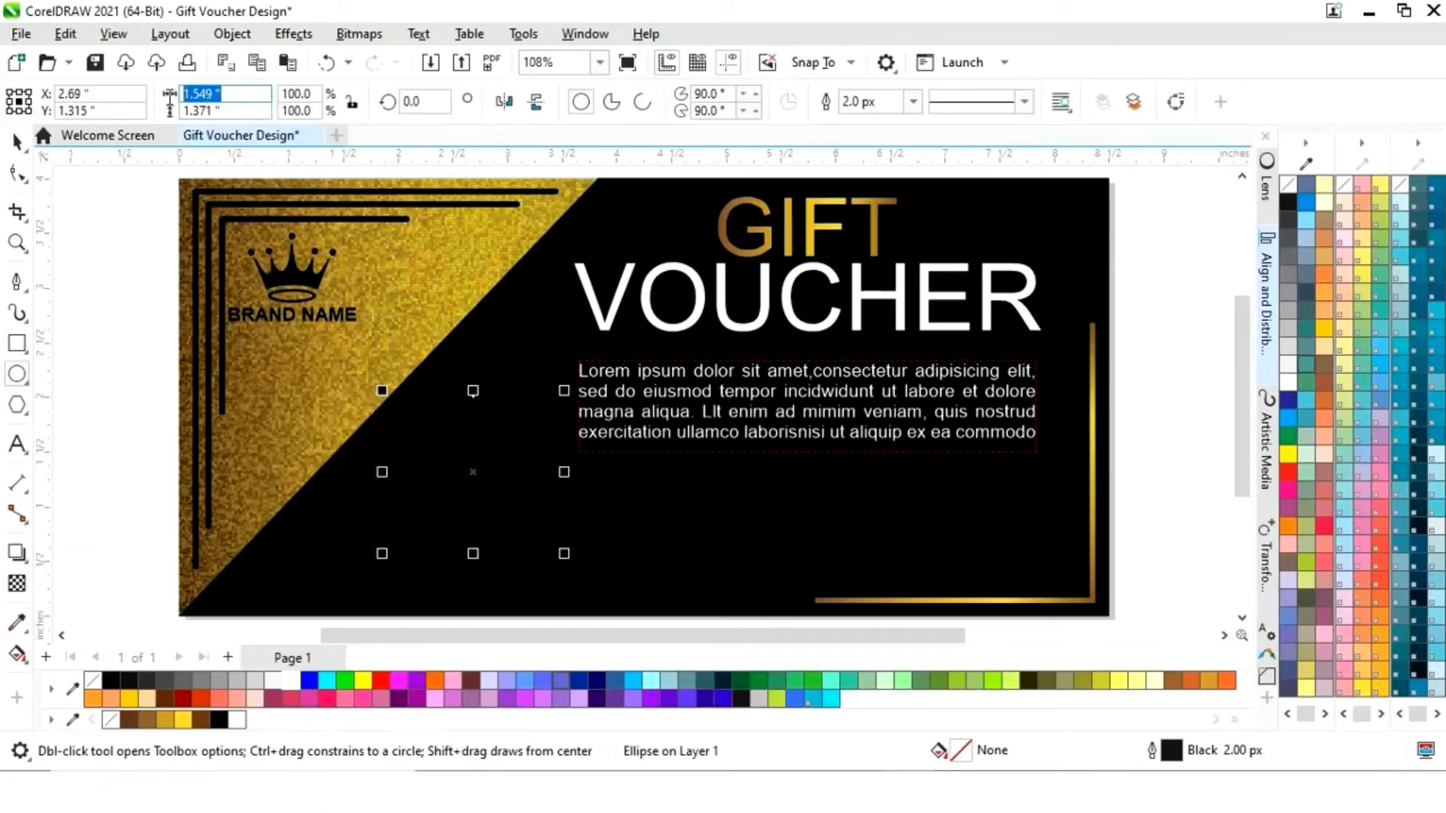
type("1")
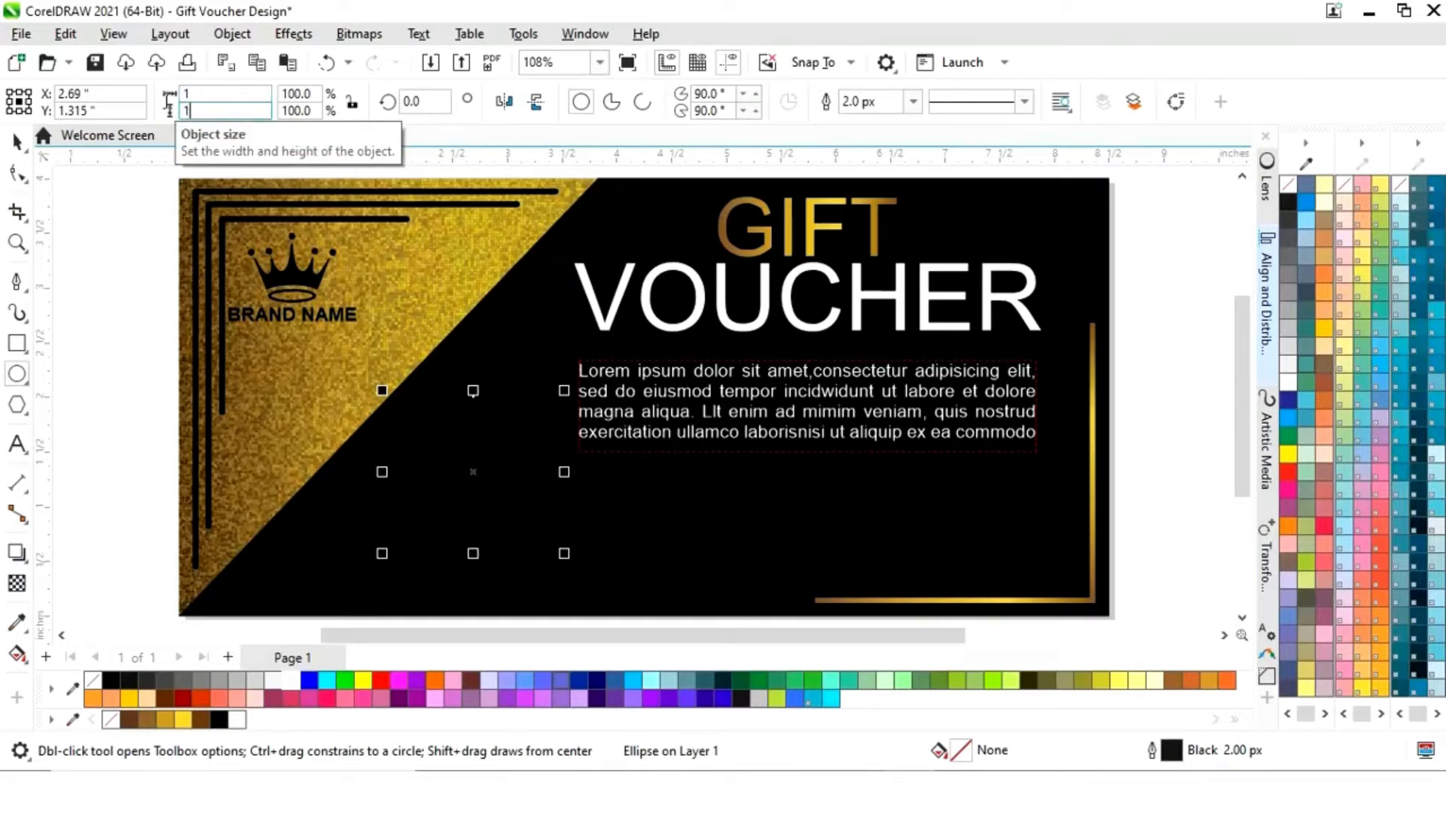
type(".31")
key("Return")
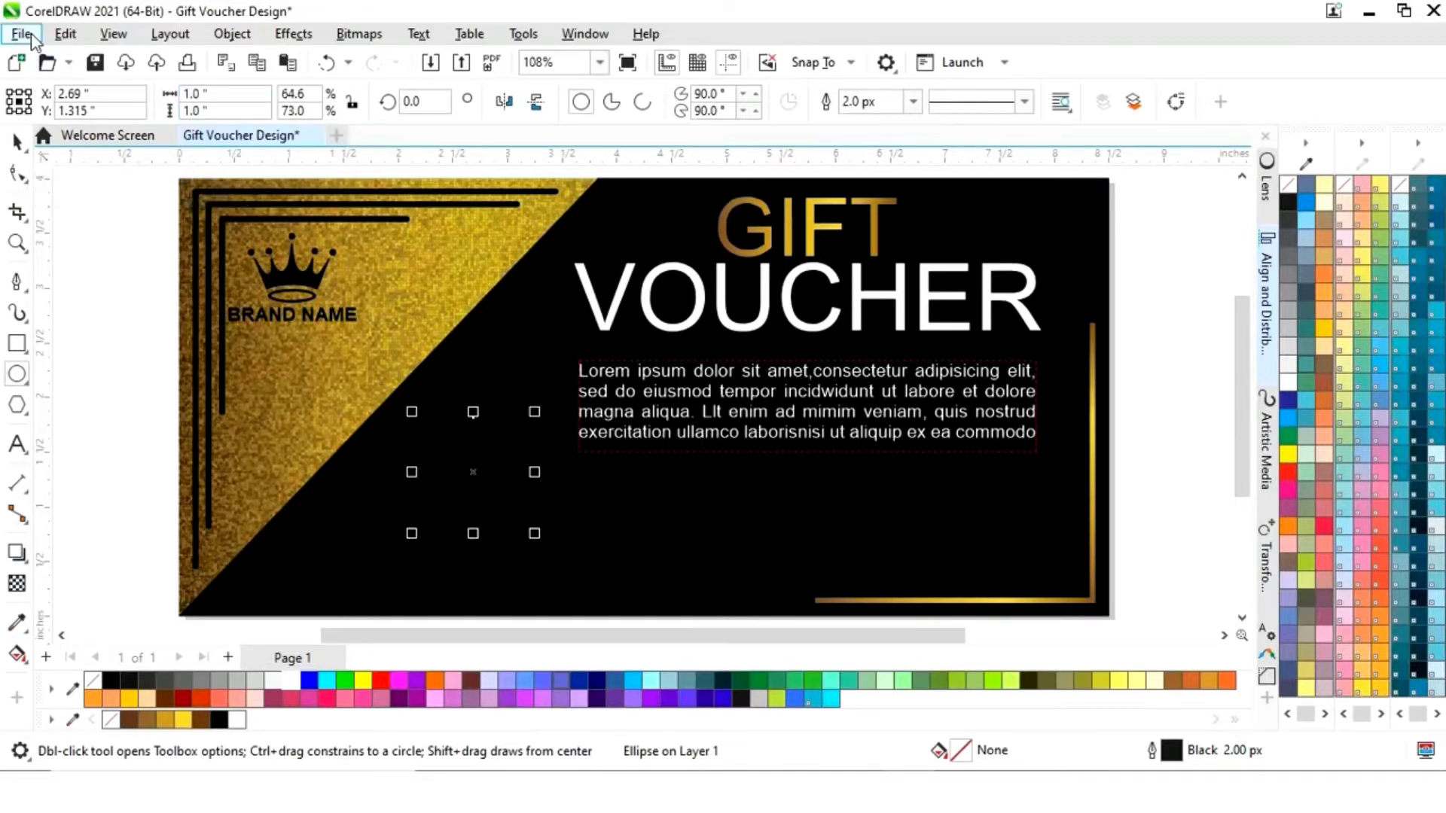
- Copy the GIFT title's gold fill onto the circle and remove its outline
left_click(66, 34)
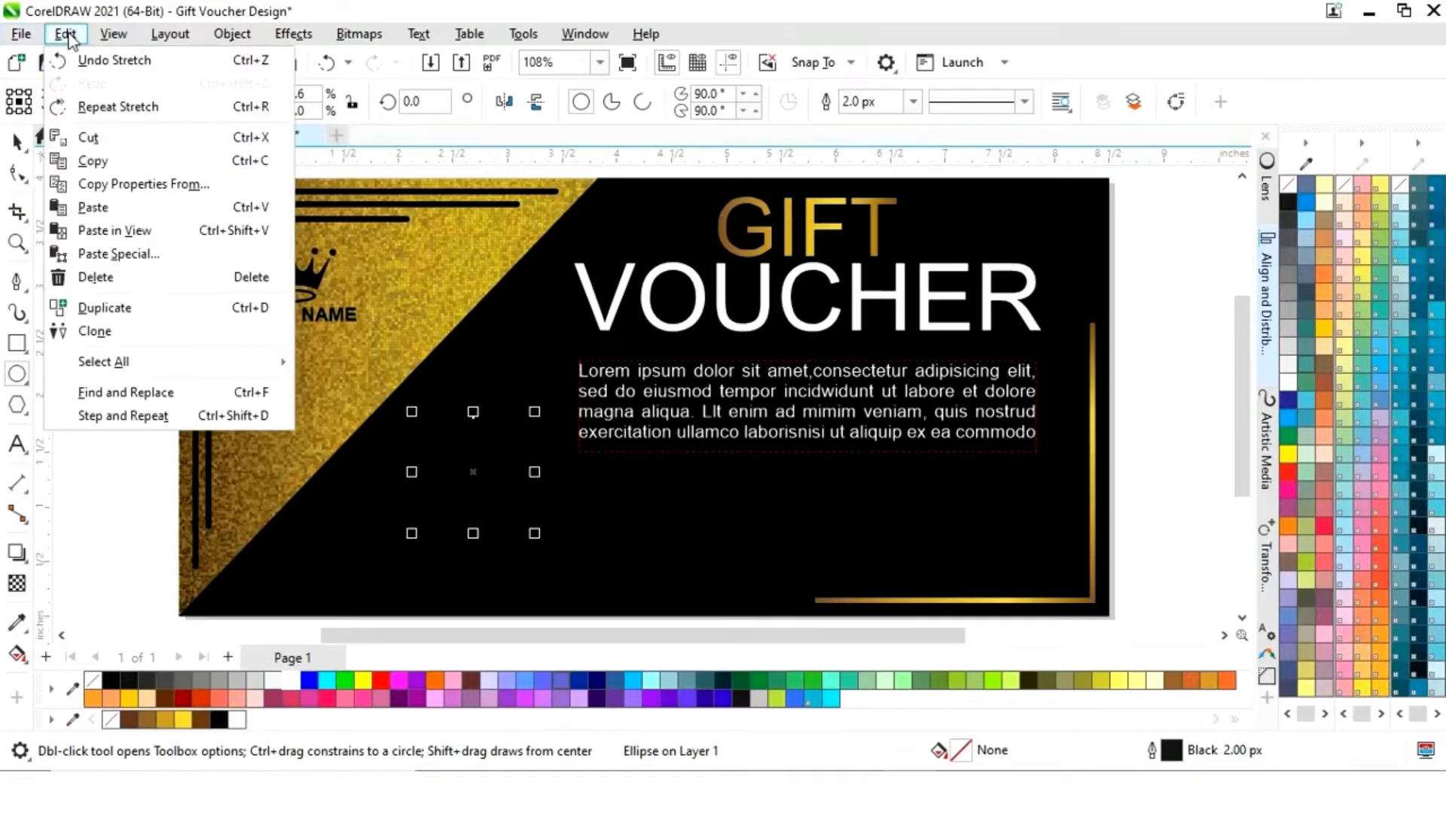
left_click(105, 185)
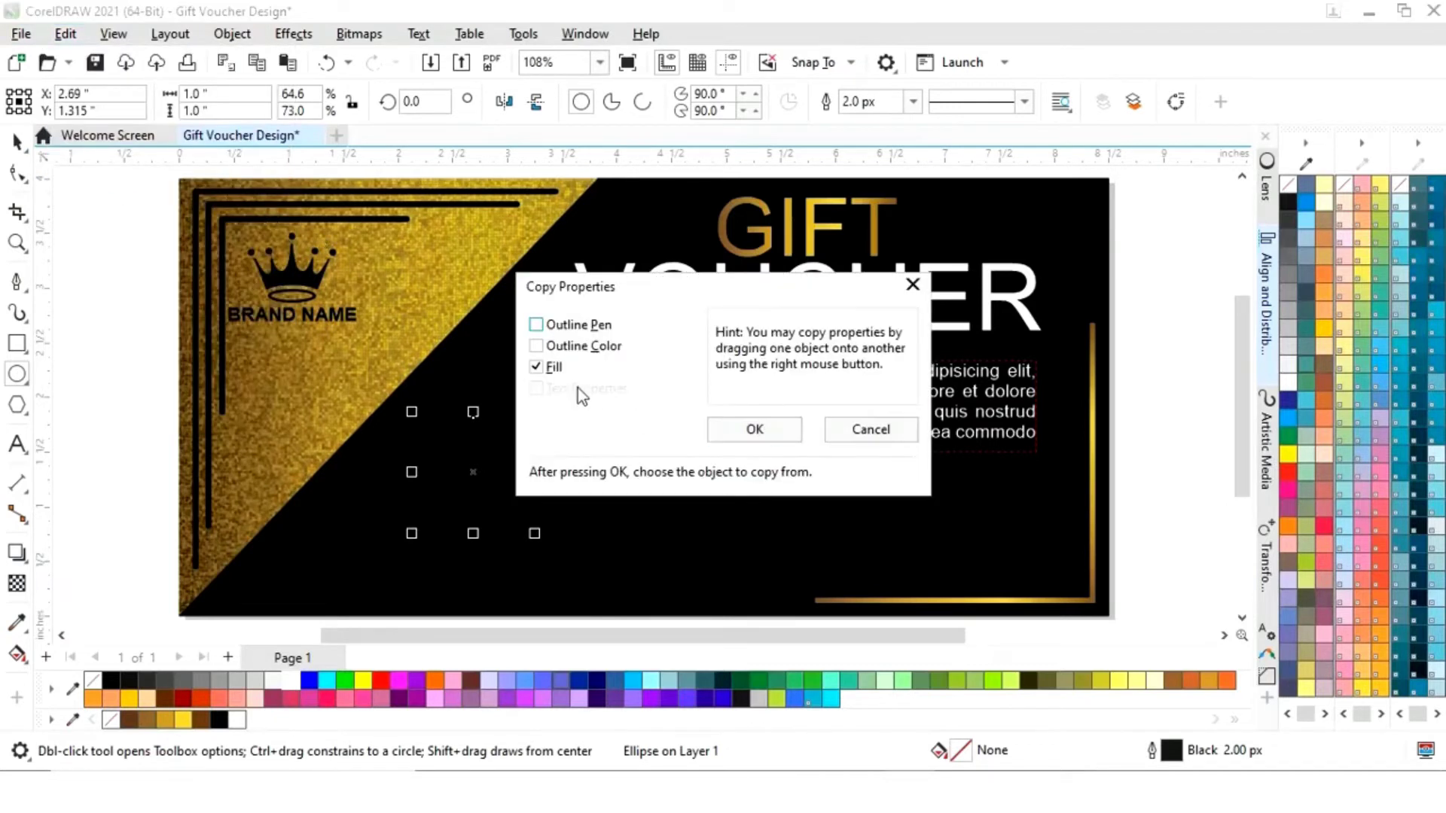
left_click(753, 428)
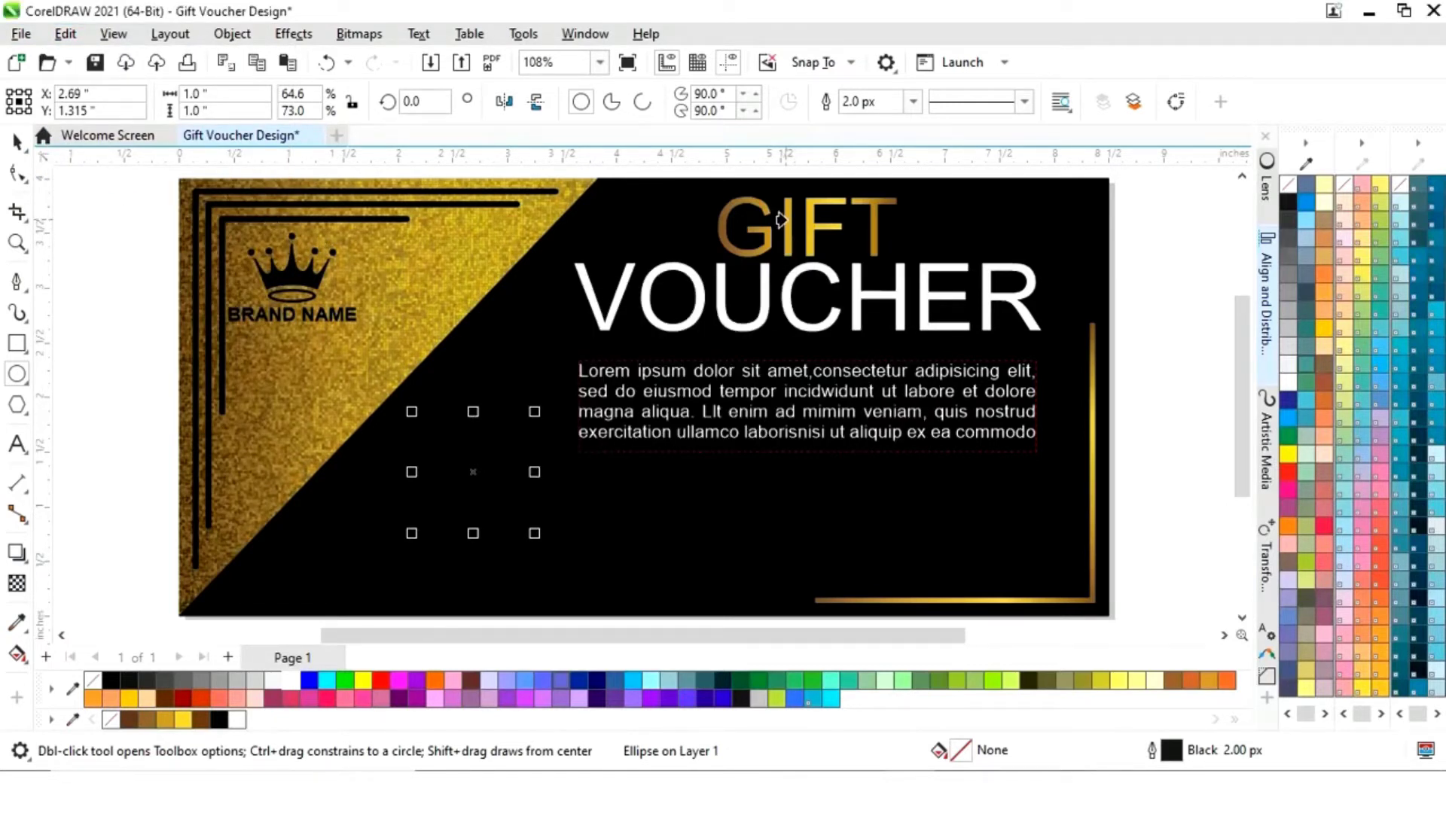
left_click(781, 218)
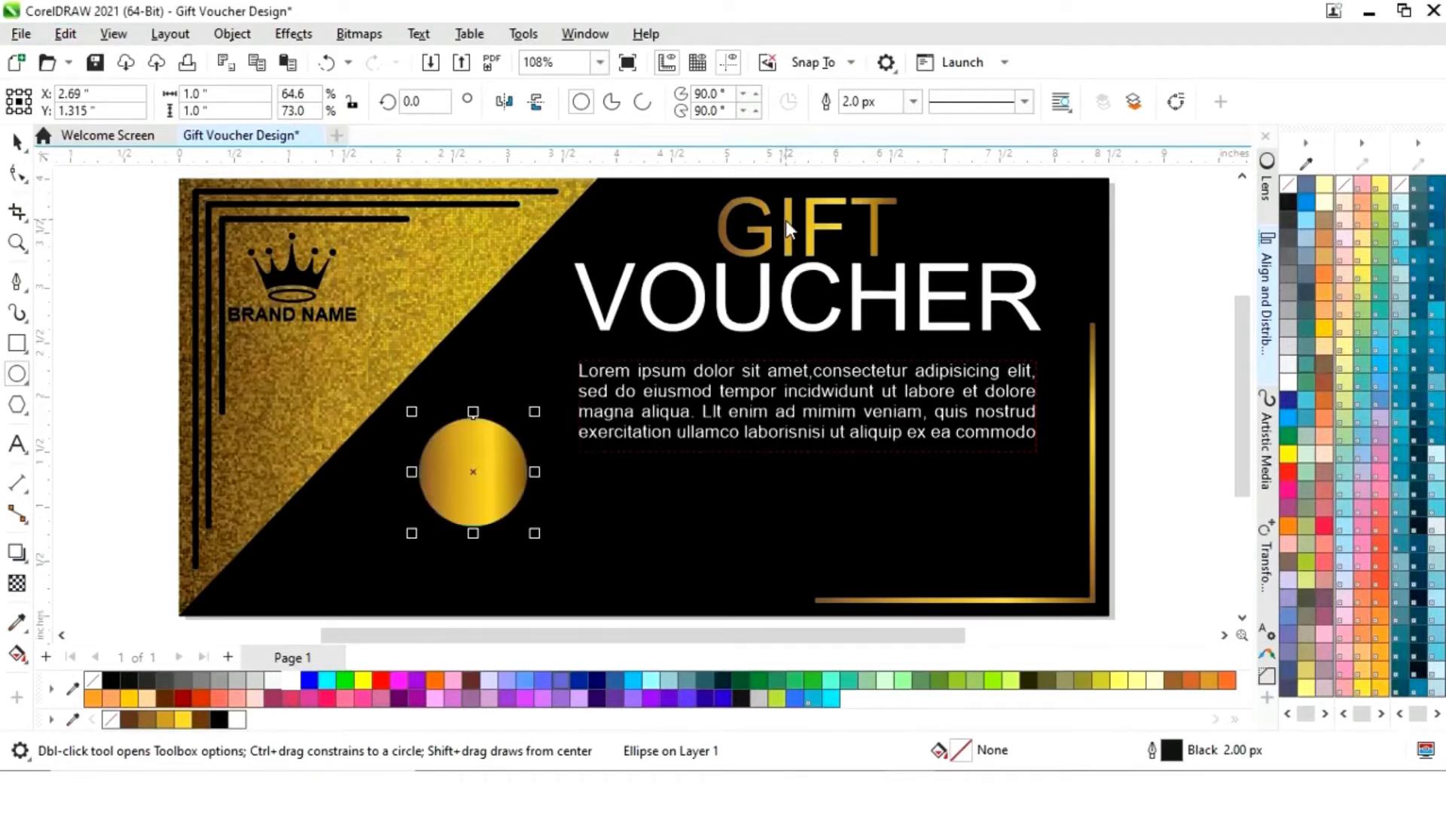
right_click(93, 684)
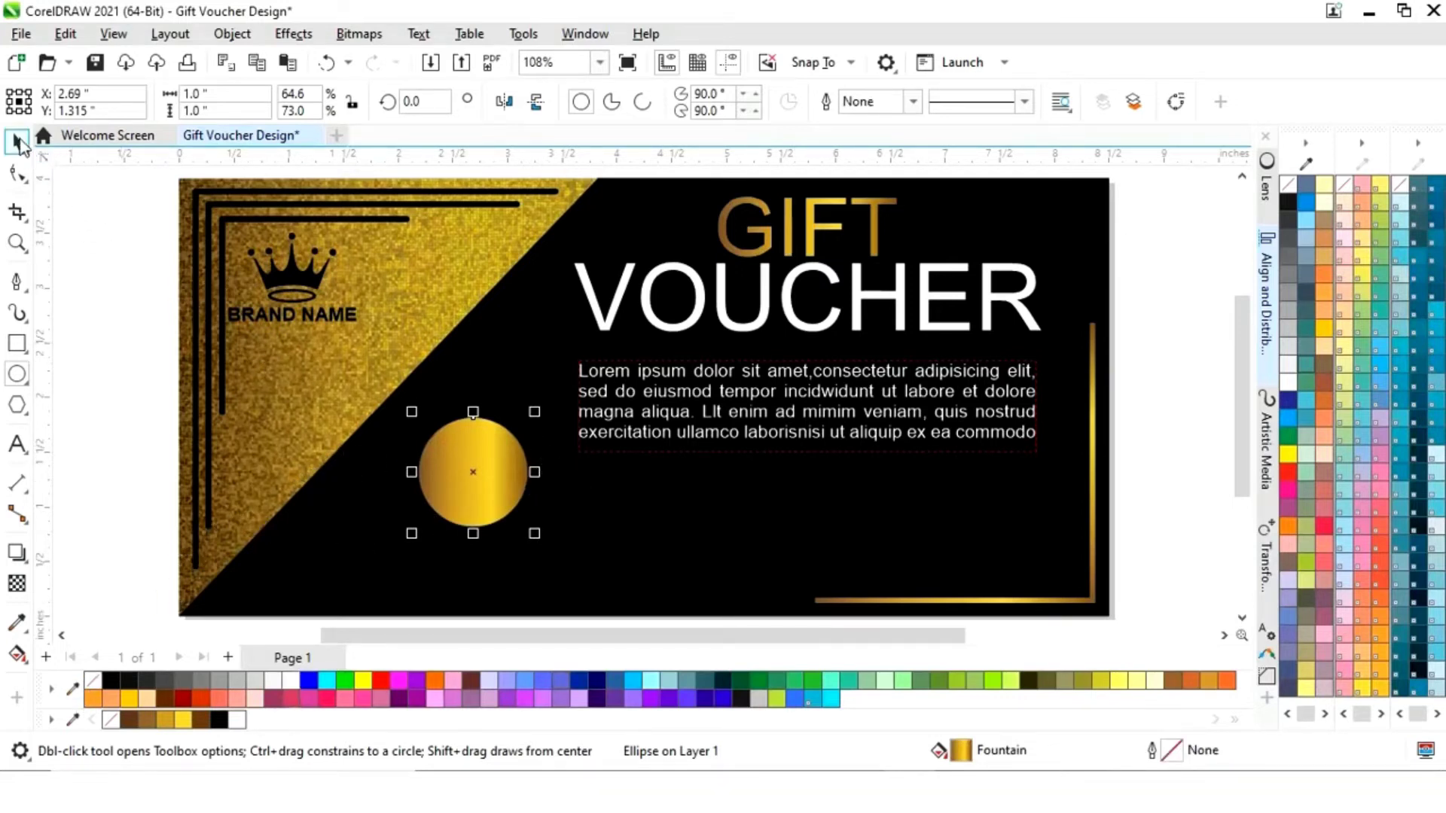
left_click(18, 141)
- Reposition and resize the gold circle, then give it a black centre to form a ring
left_click_drag(476, 472, 481, 429)
left_click_drag(538, 369, 552, 355)
left_click_drag(504, 426, 514, 410)
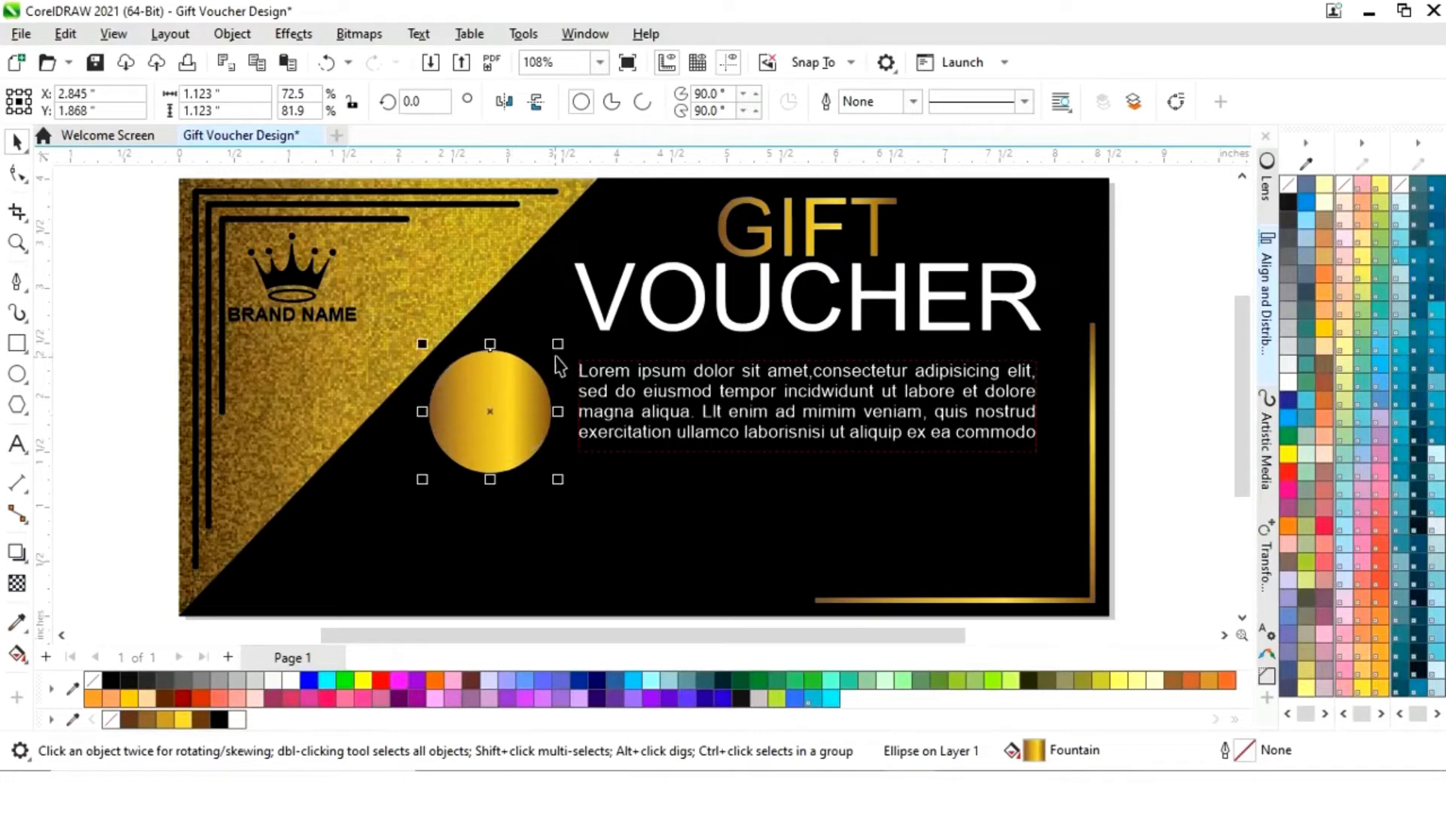
left_click_drag(558, 345, 550, 351)
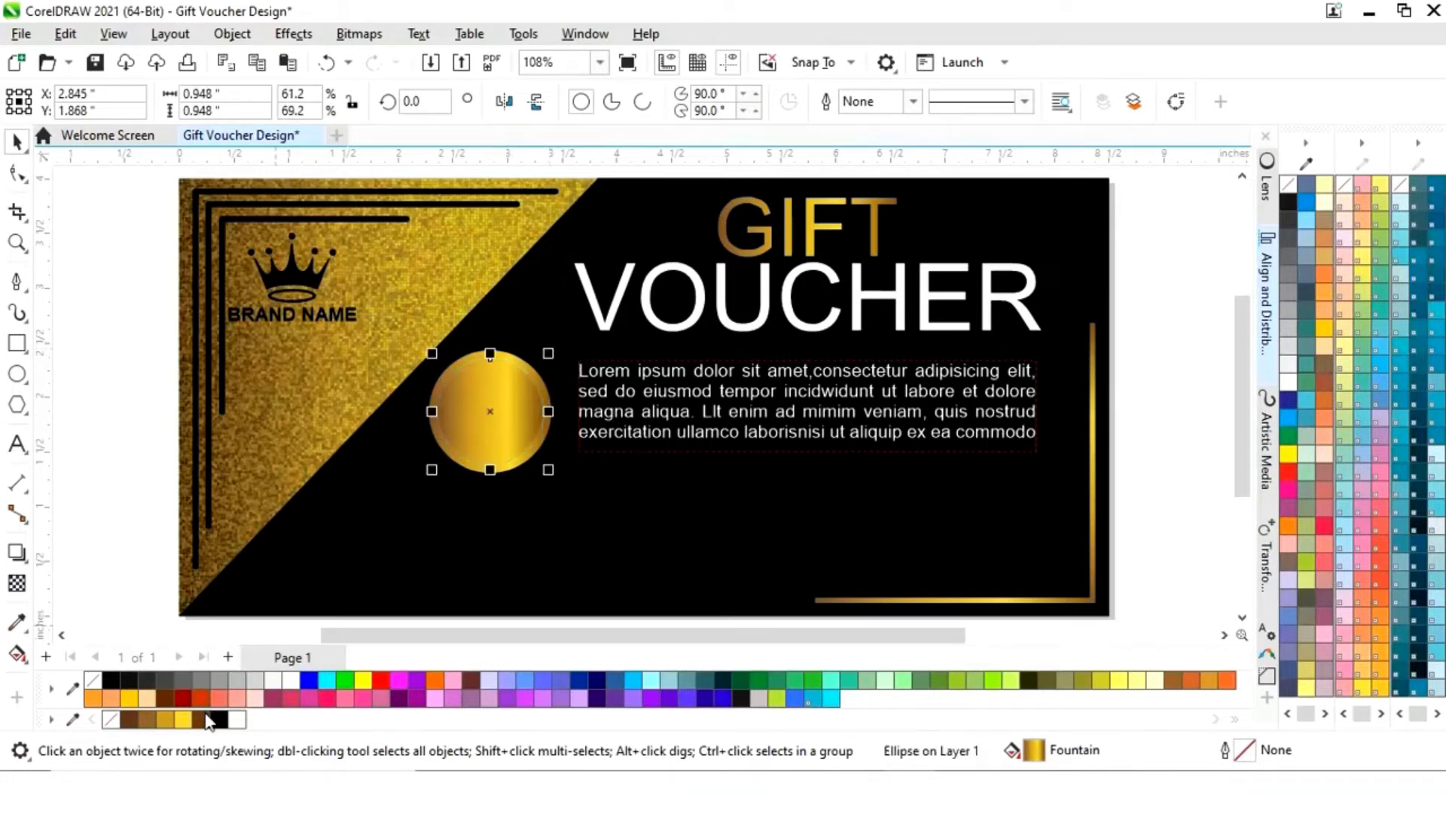
left_click(219, 720)
left_click(92, 482)
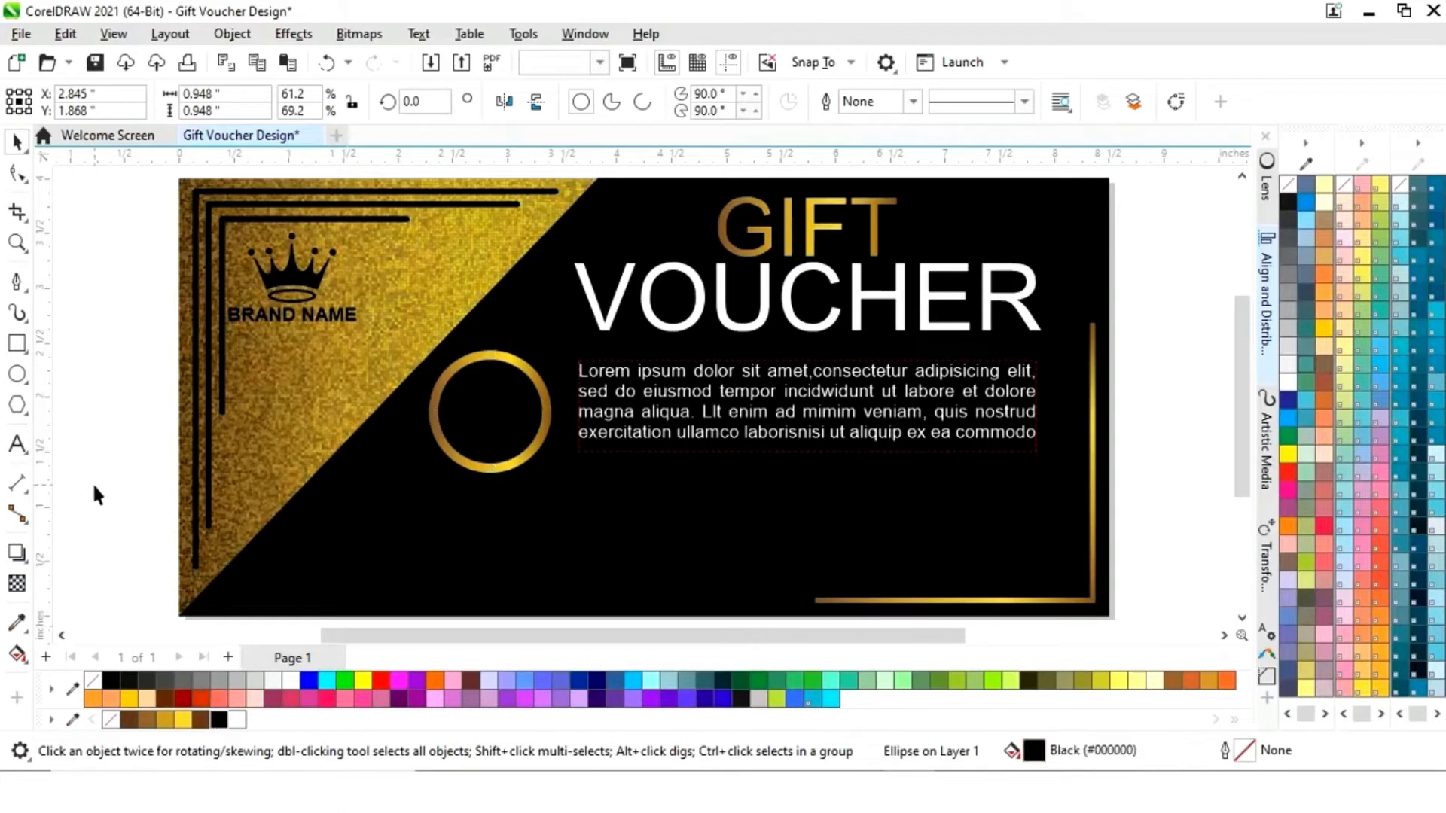
- Add bold white '100$' text and scale it to fill the gold ring
left_click(16, 445)
type("100$")
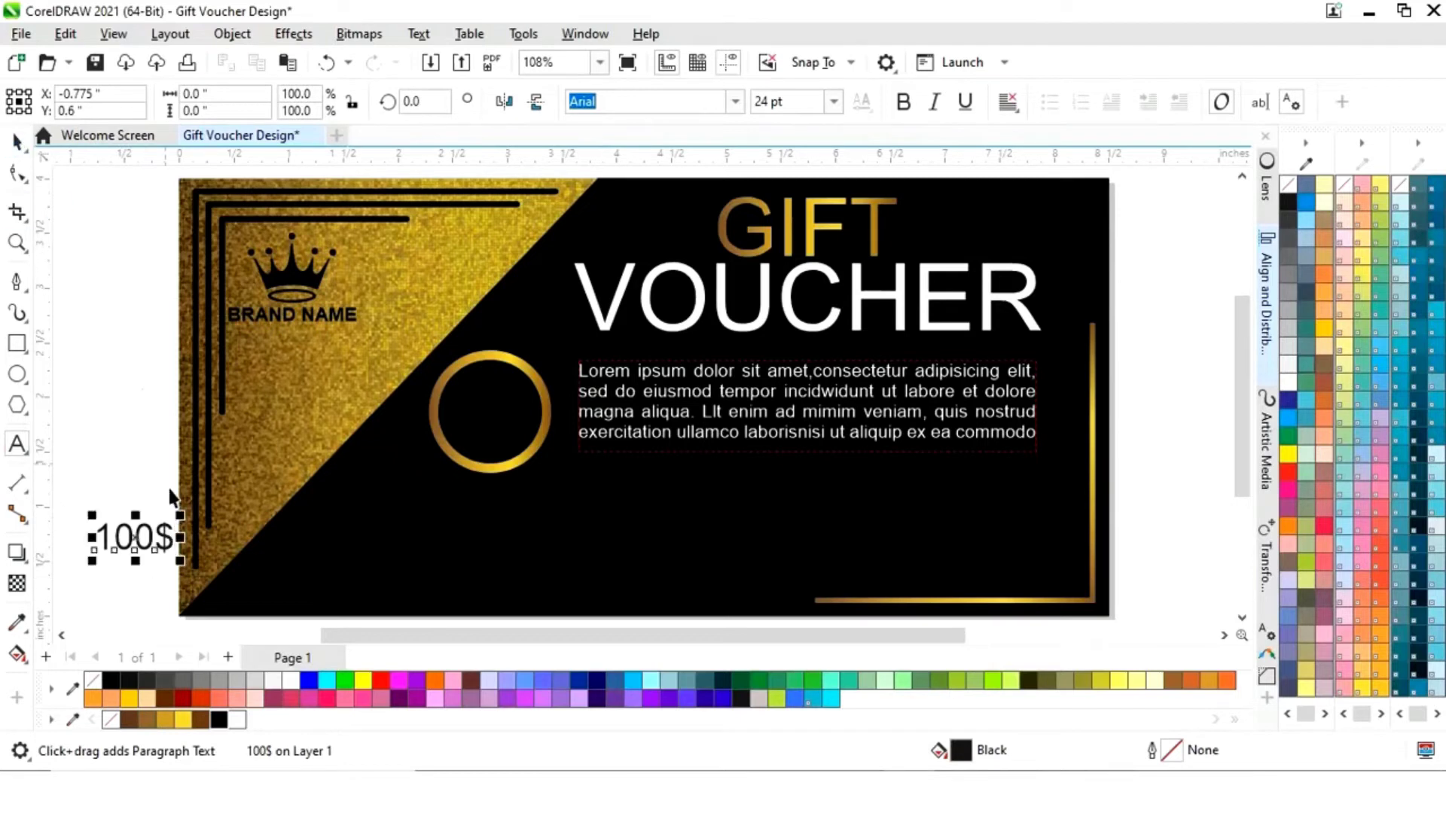
key("ctrl+space")
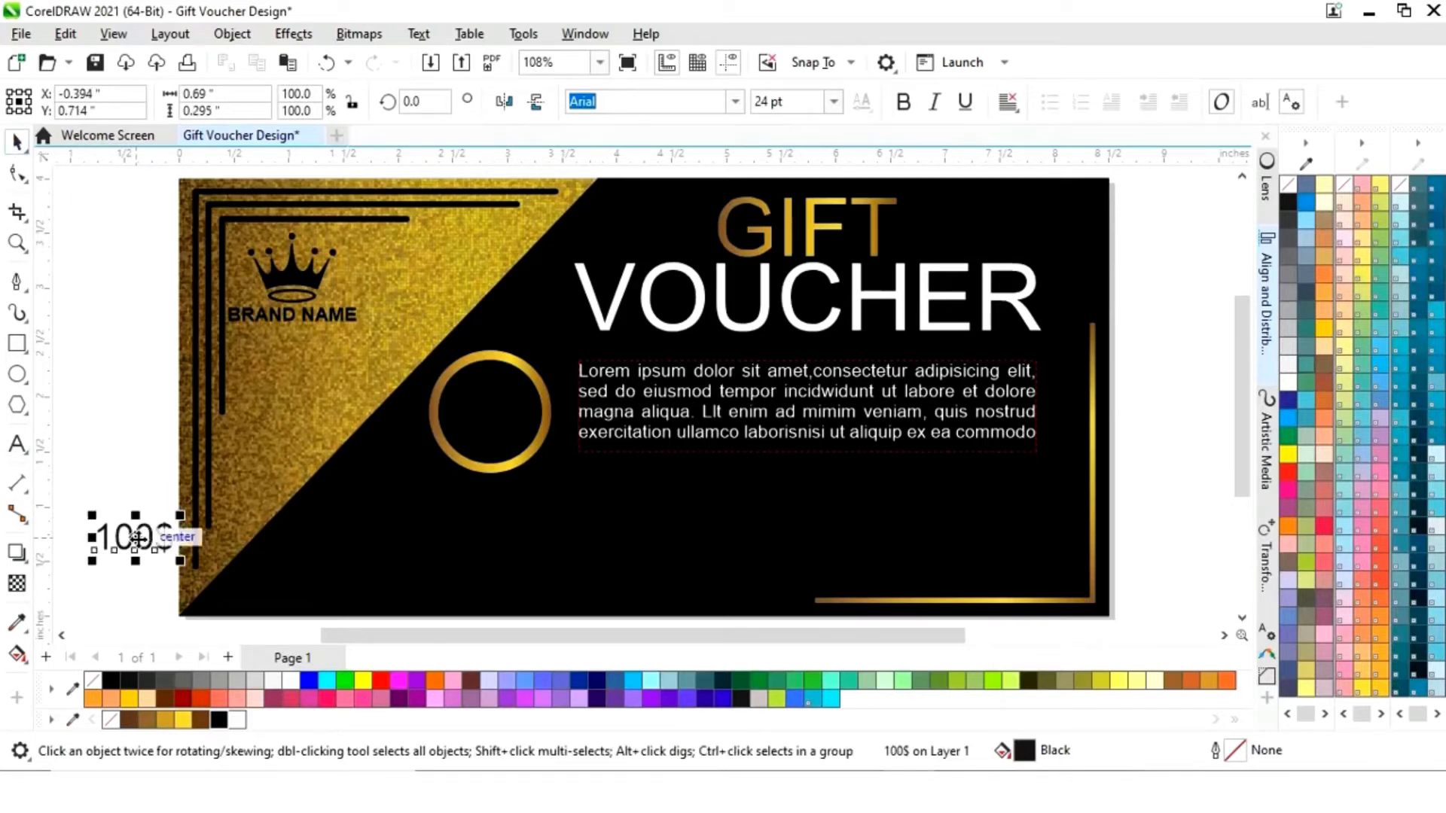
left_click_drag(153, 544, 490, 412)
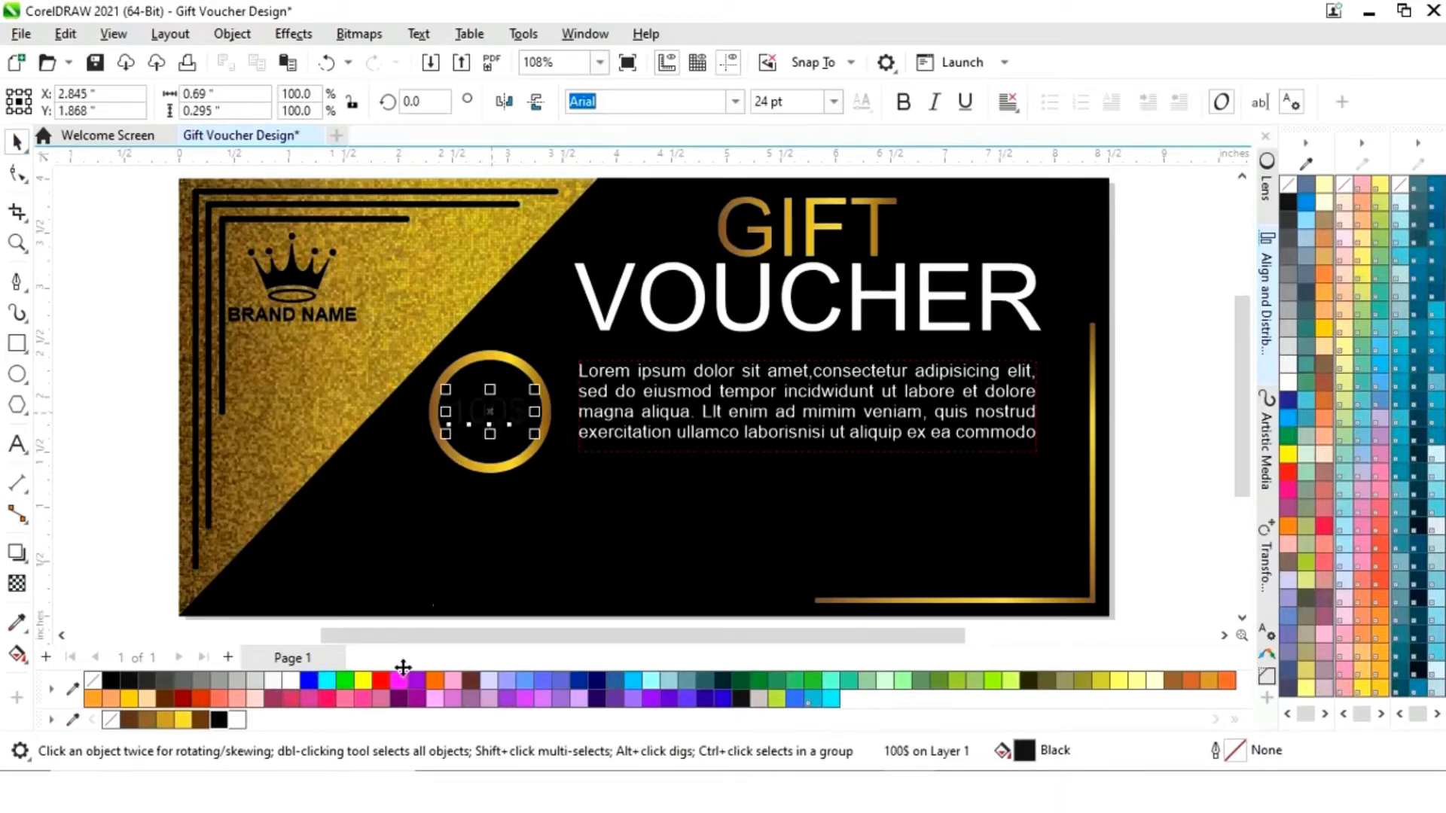
left_click(286, 680)
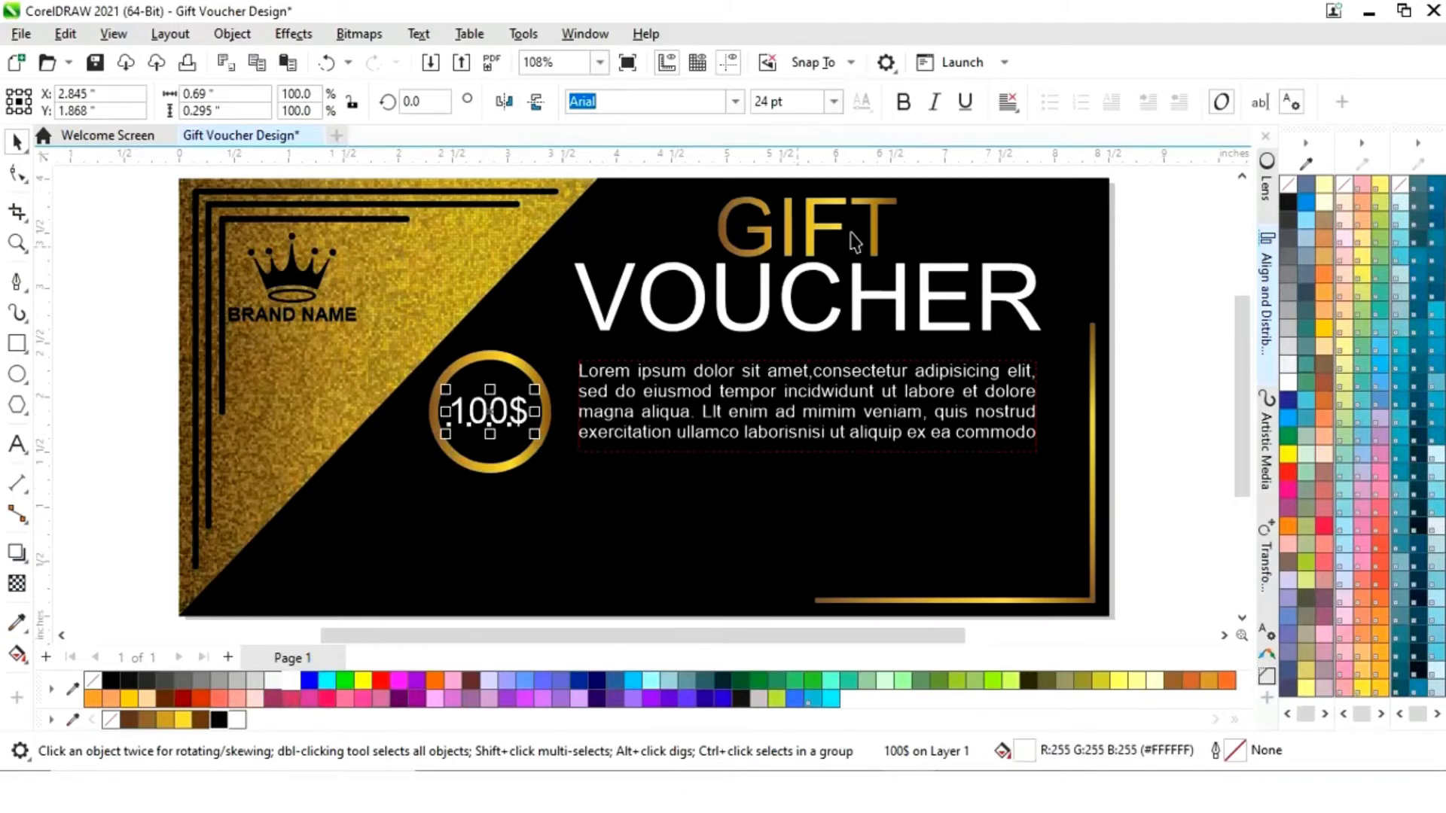
left_click(913, 109)
key("Tab")
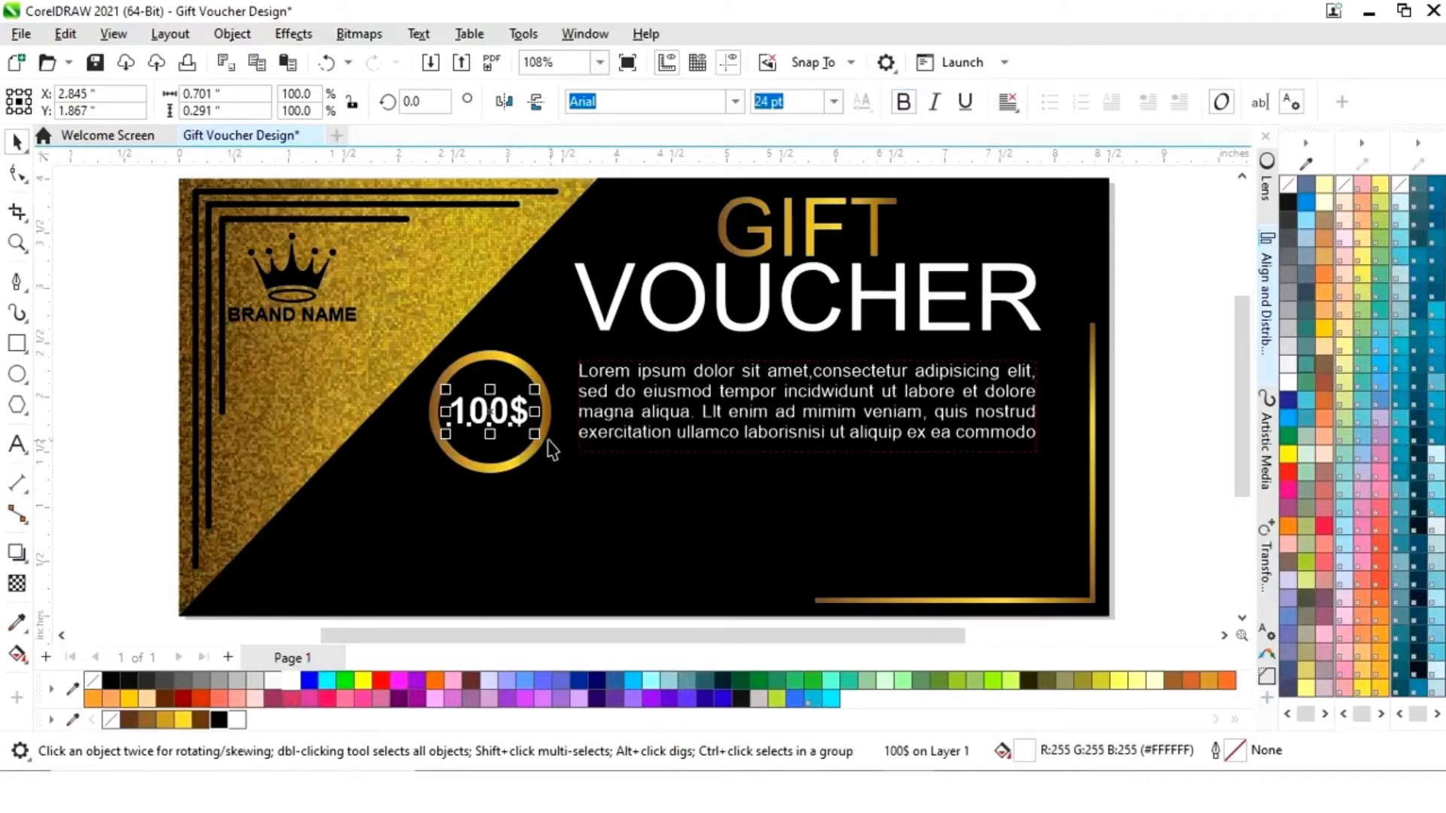
left_click_drag(538, 439, 547, 446)
key("Escape")
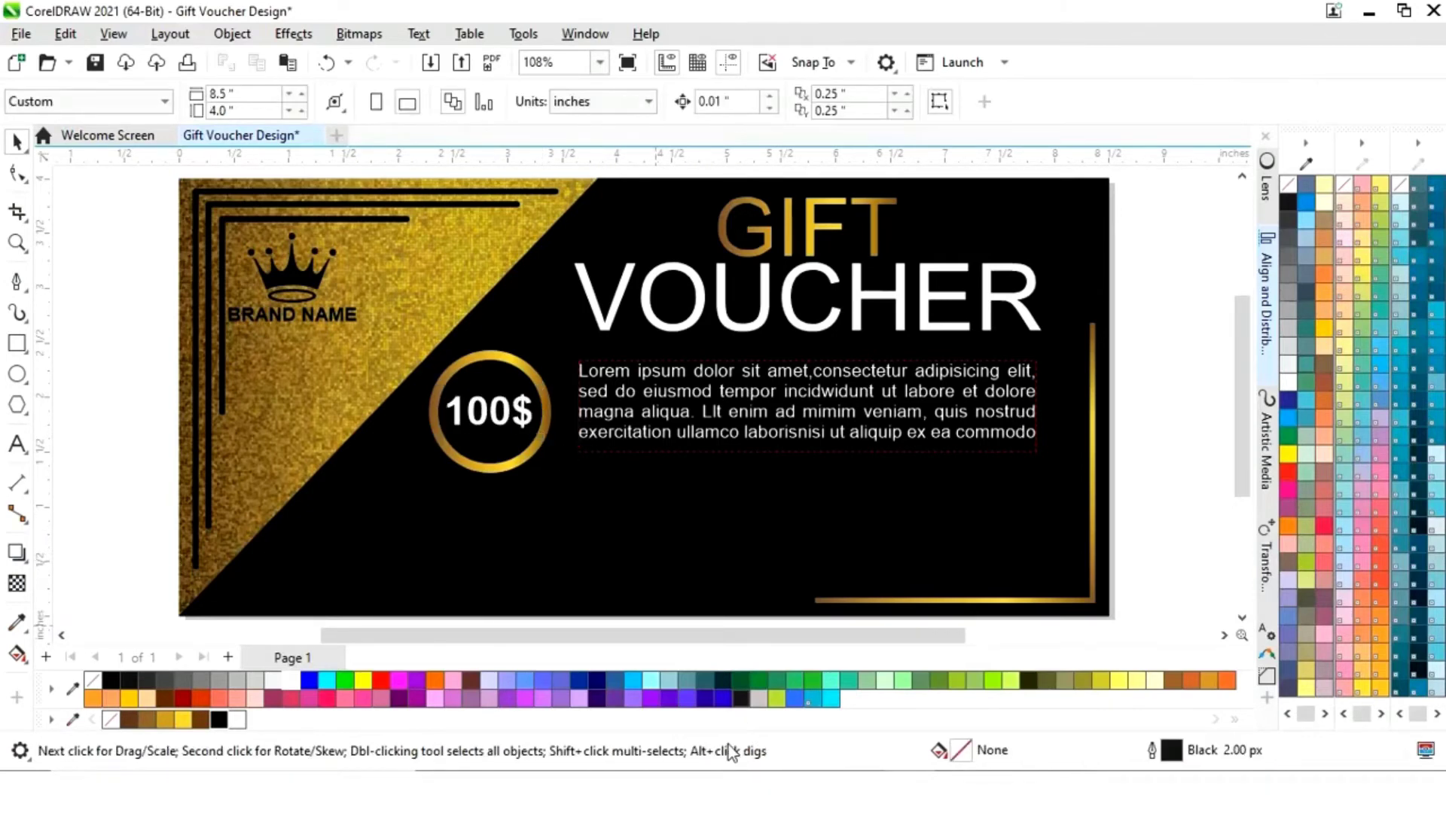
key("alt+Tab")
- Import Barcode.png and shrink the QR code to about 0.5 inch in the lower-left gold corner
left_click(779, 324)
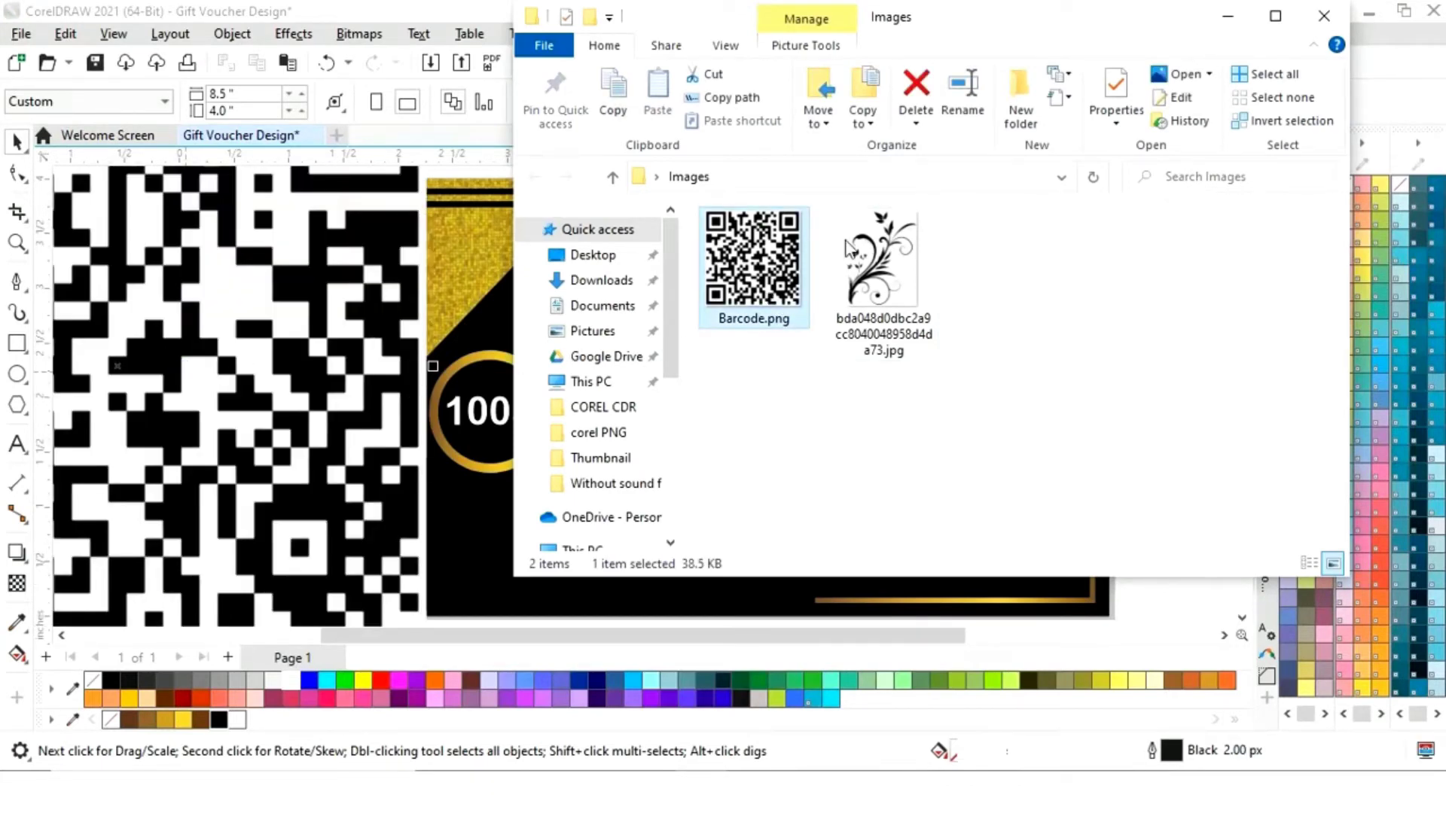
left_click(1228, 16)
scroll(765, 281, "down", 2)
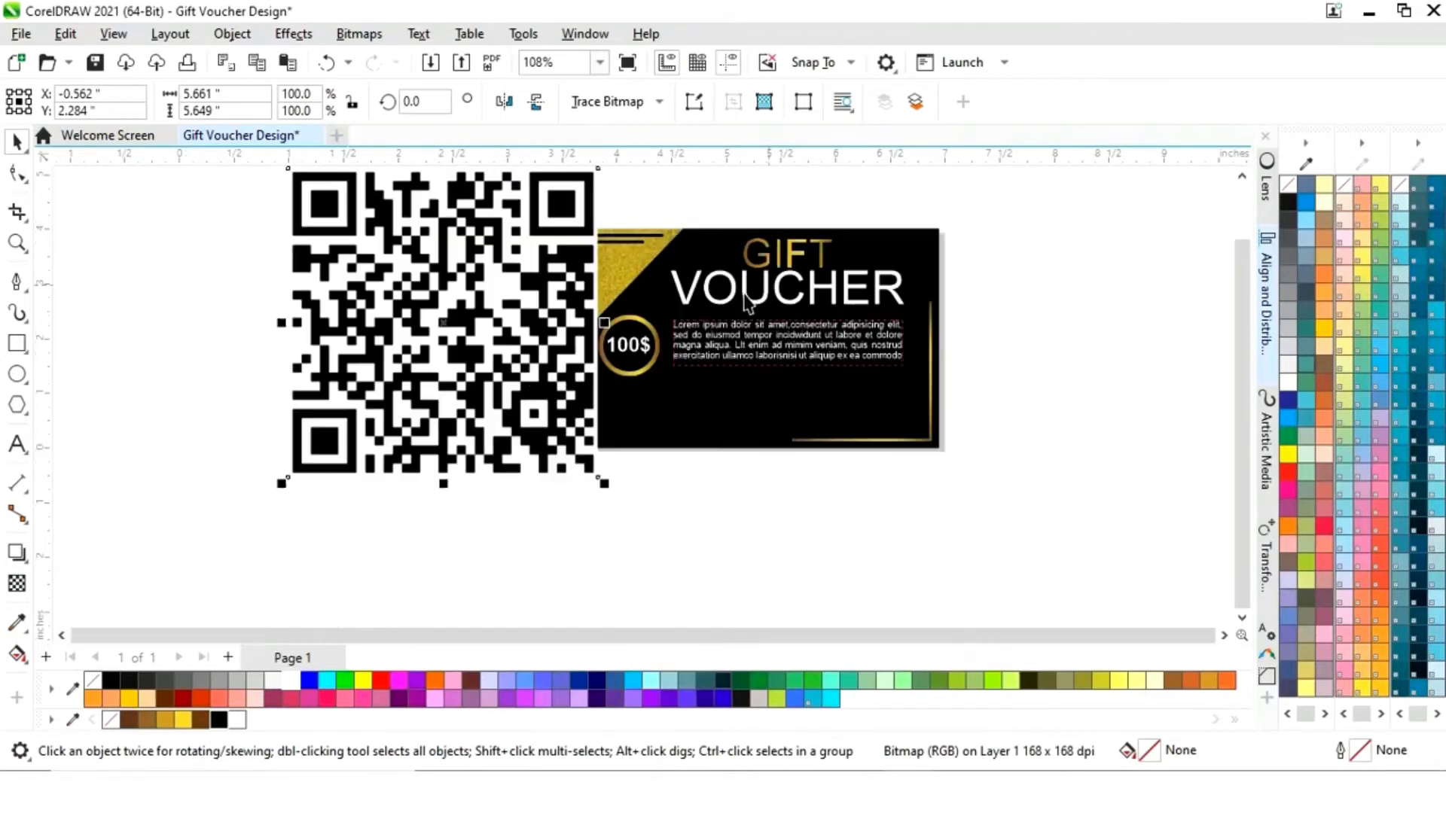
left_click_drag(606, 490, 542, 418)
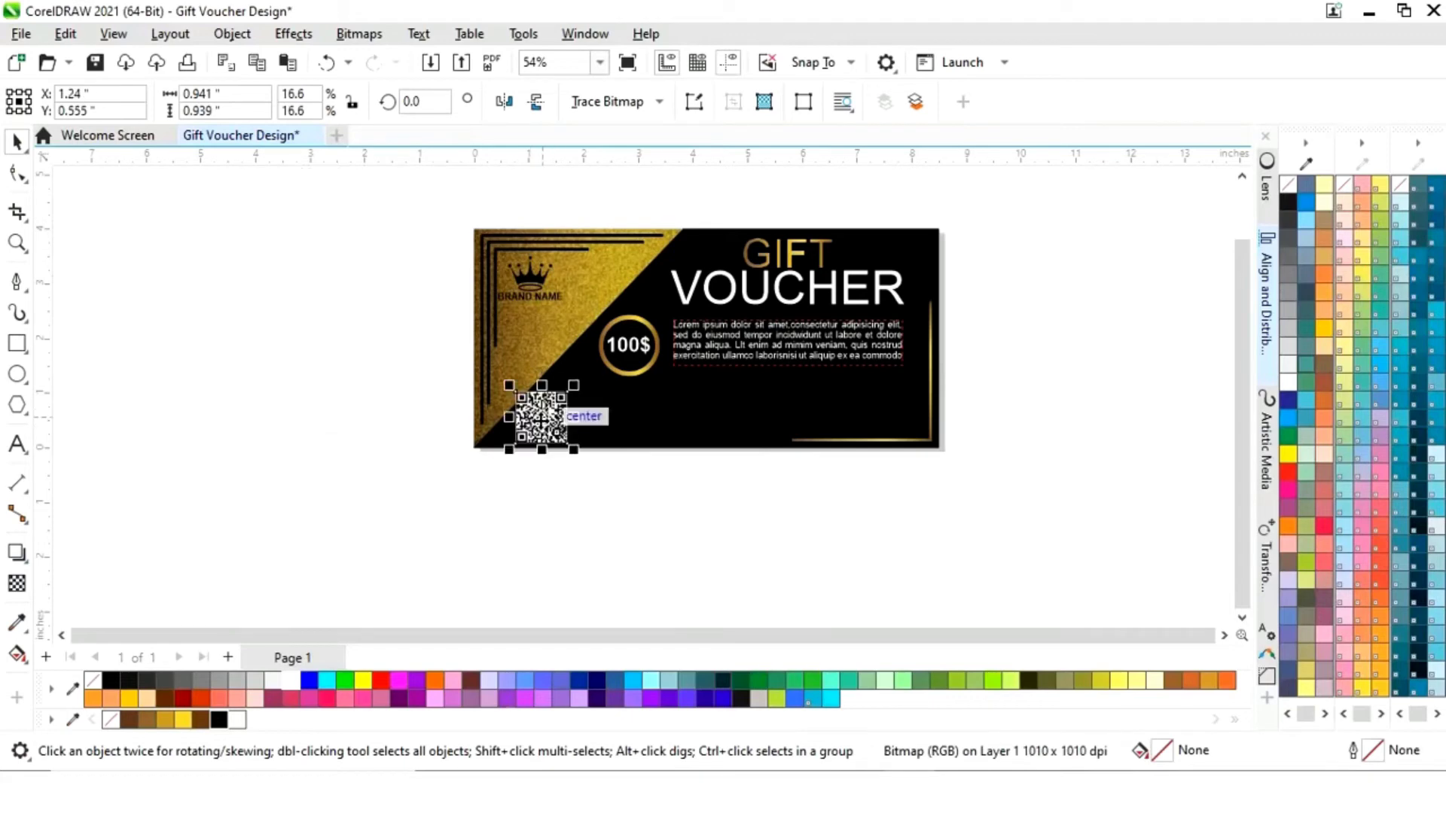
scroll(542, 418, "down", 2)
key("shift+F4")
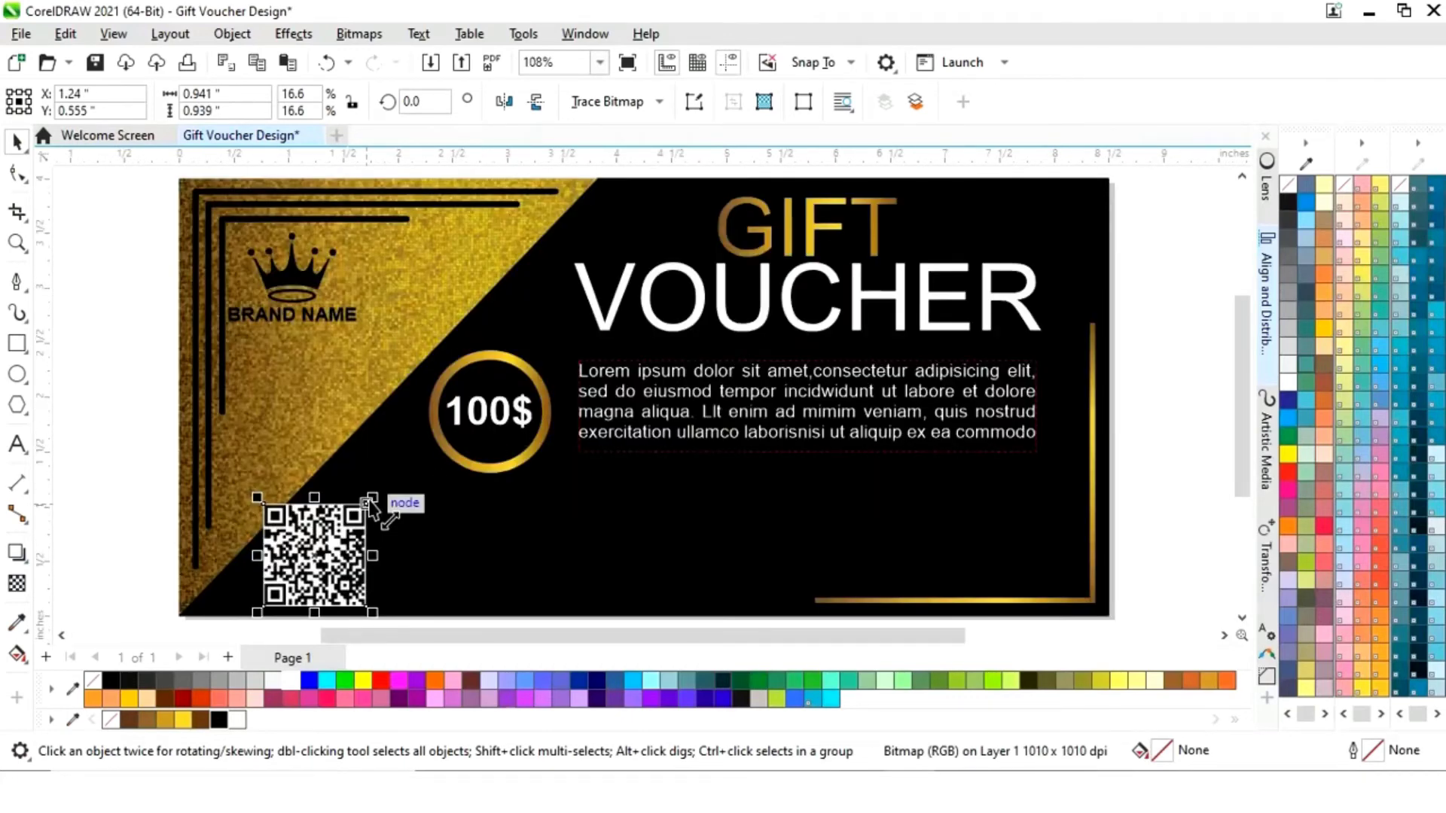
left_click_drag(374, 501, 302, 584)
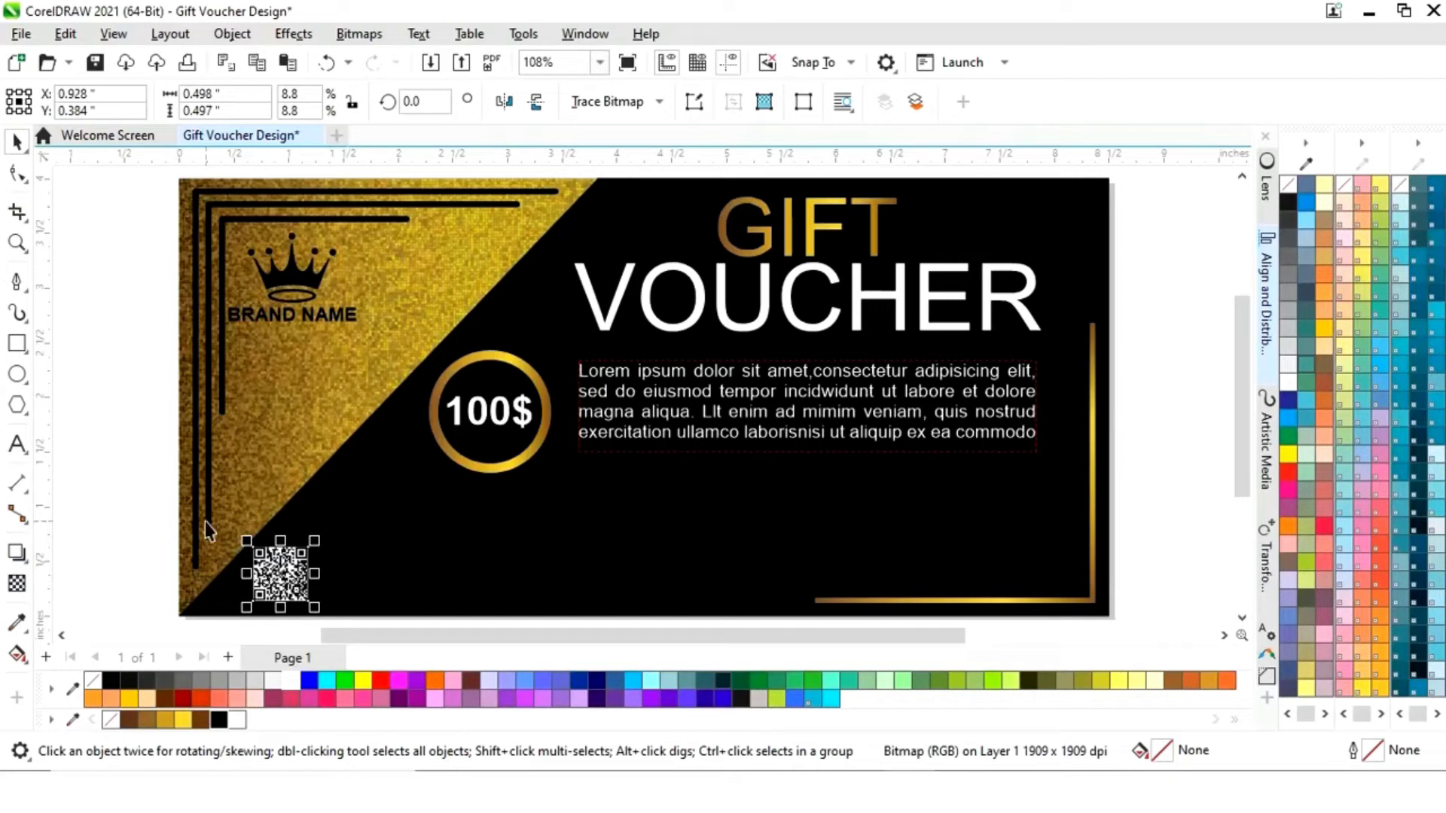
left_click(131, 515)
- Add three text lines beside the voucher: the phone number, the e-mail address and the website
left_click(17, 444)
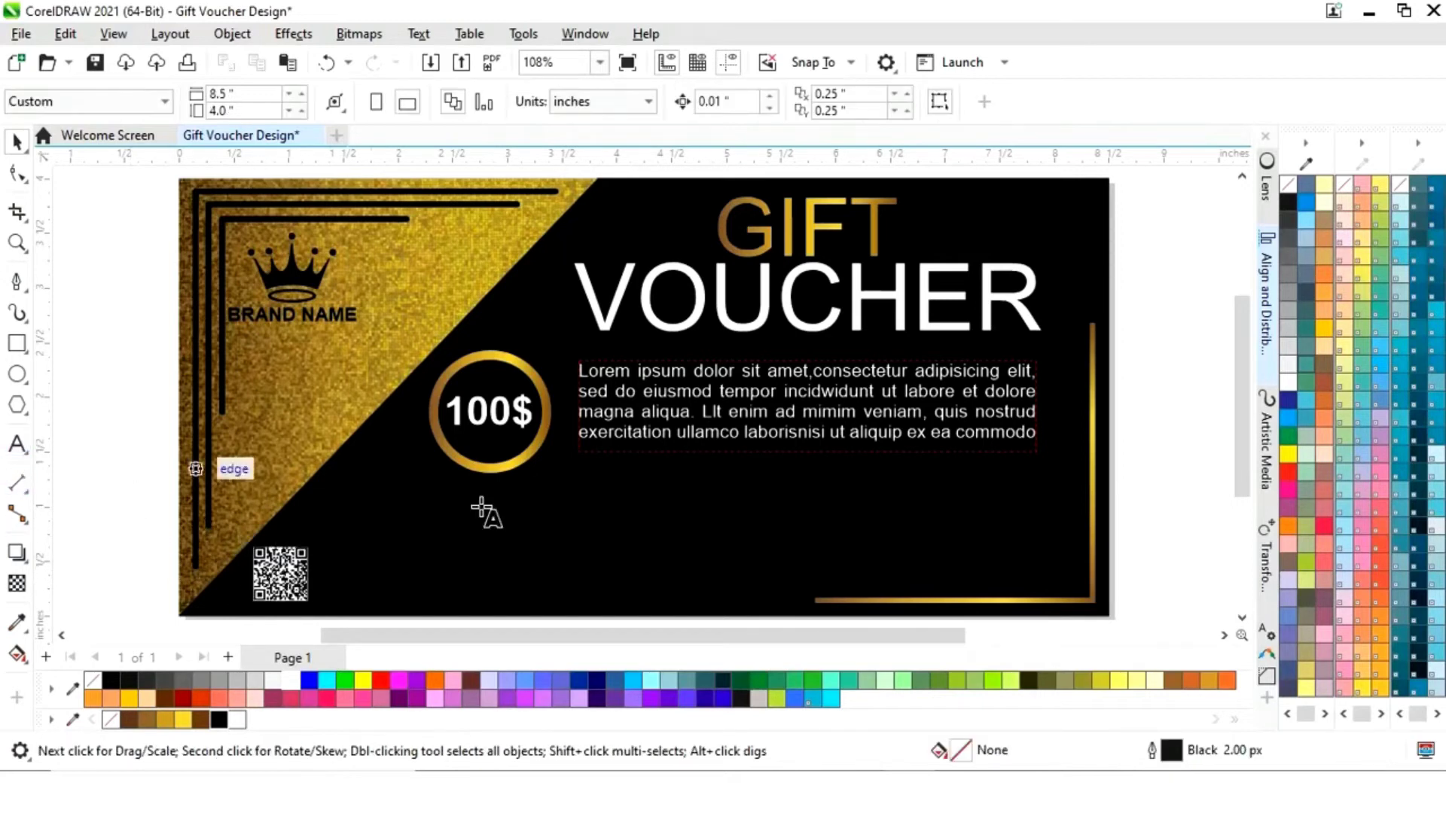
left_click(1138, 428)
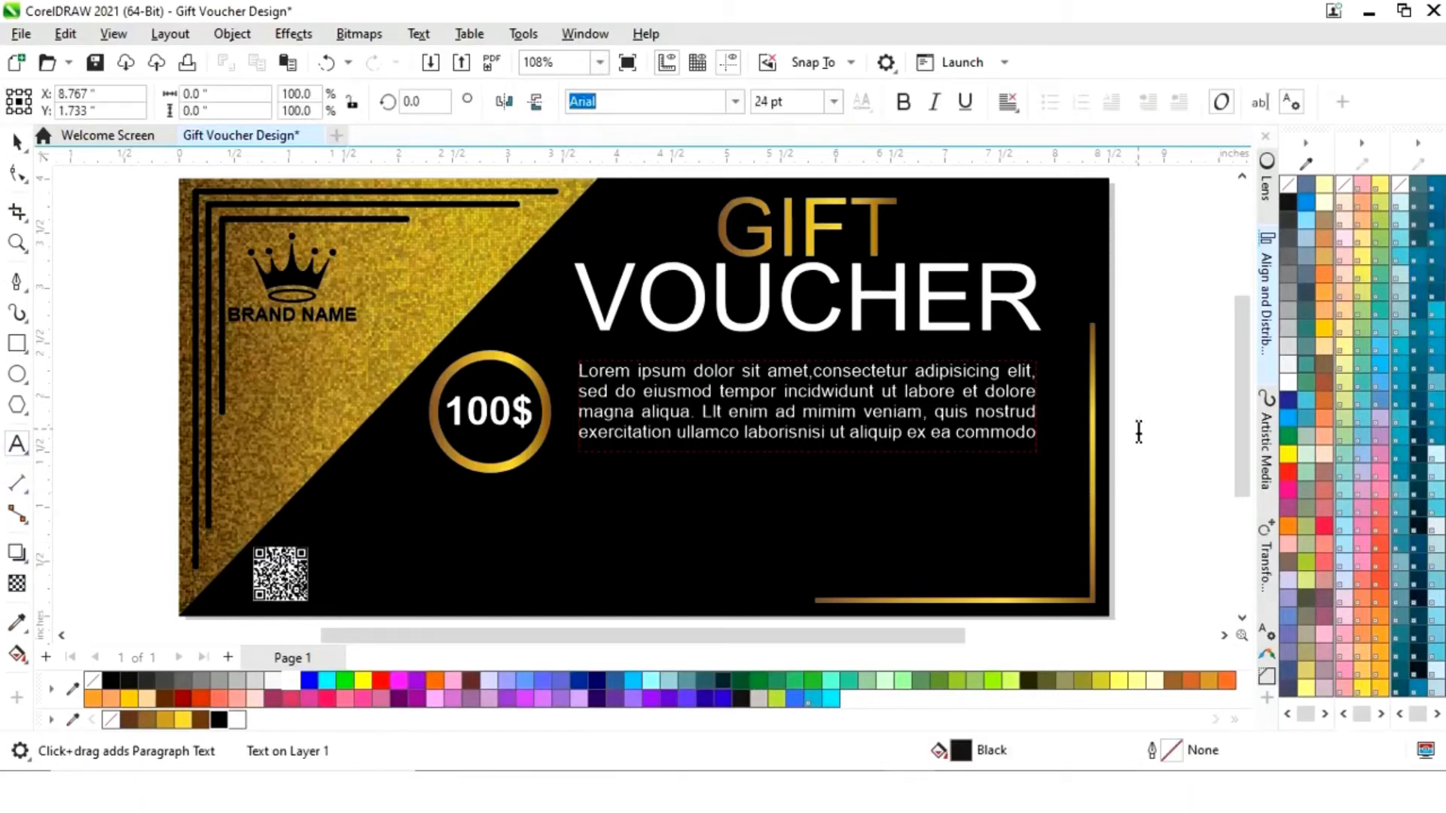
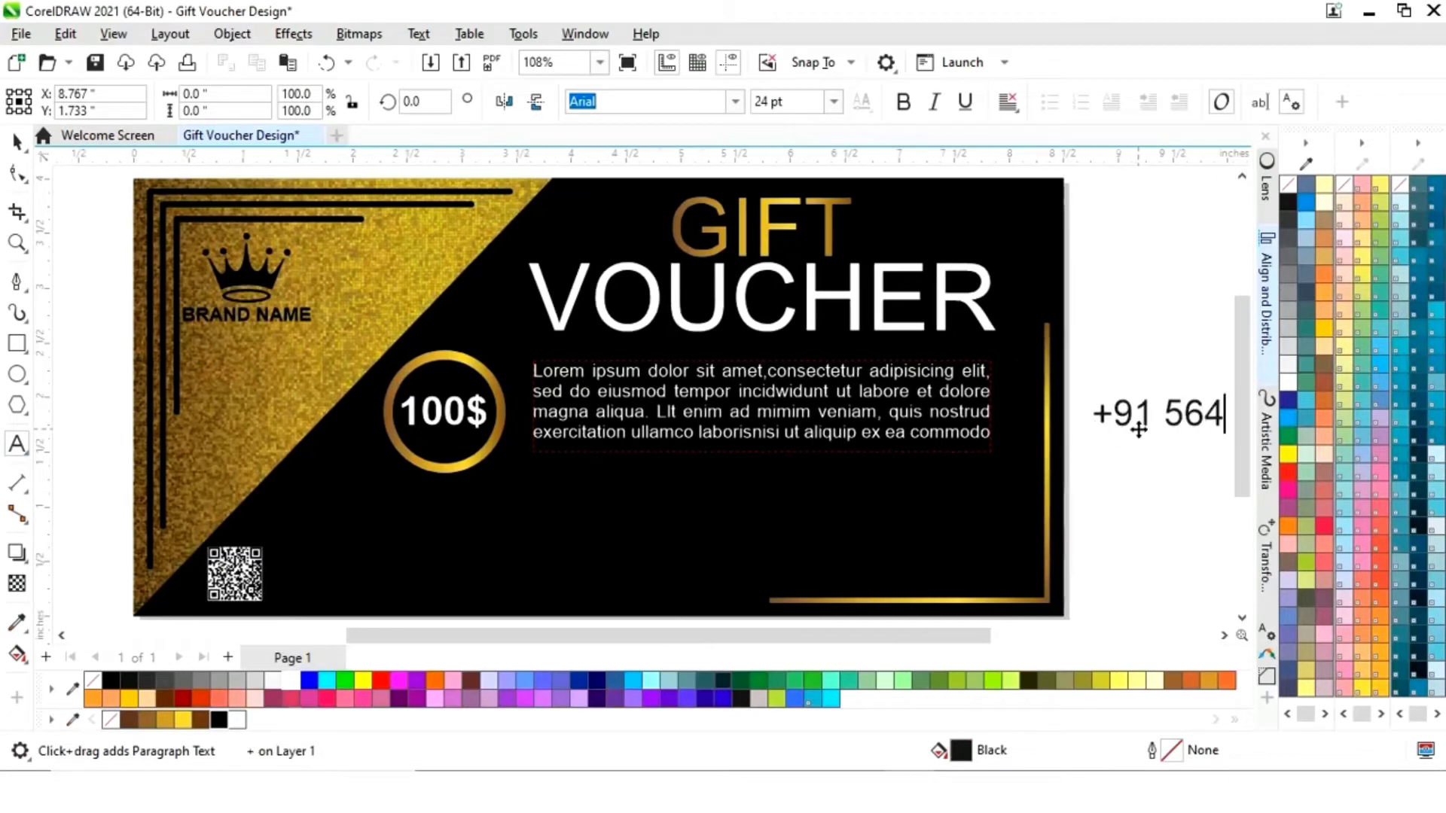
left_click(991, 528)
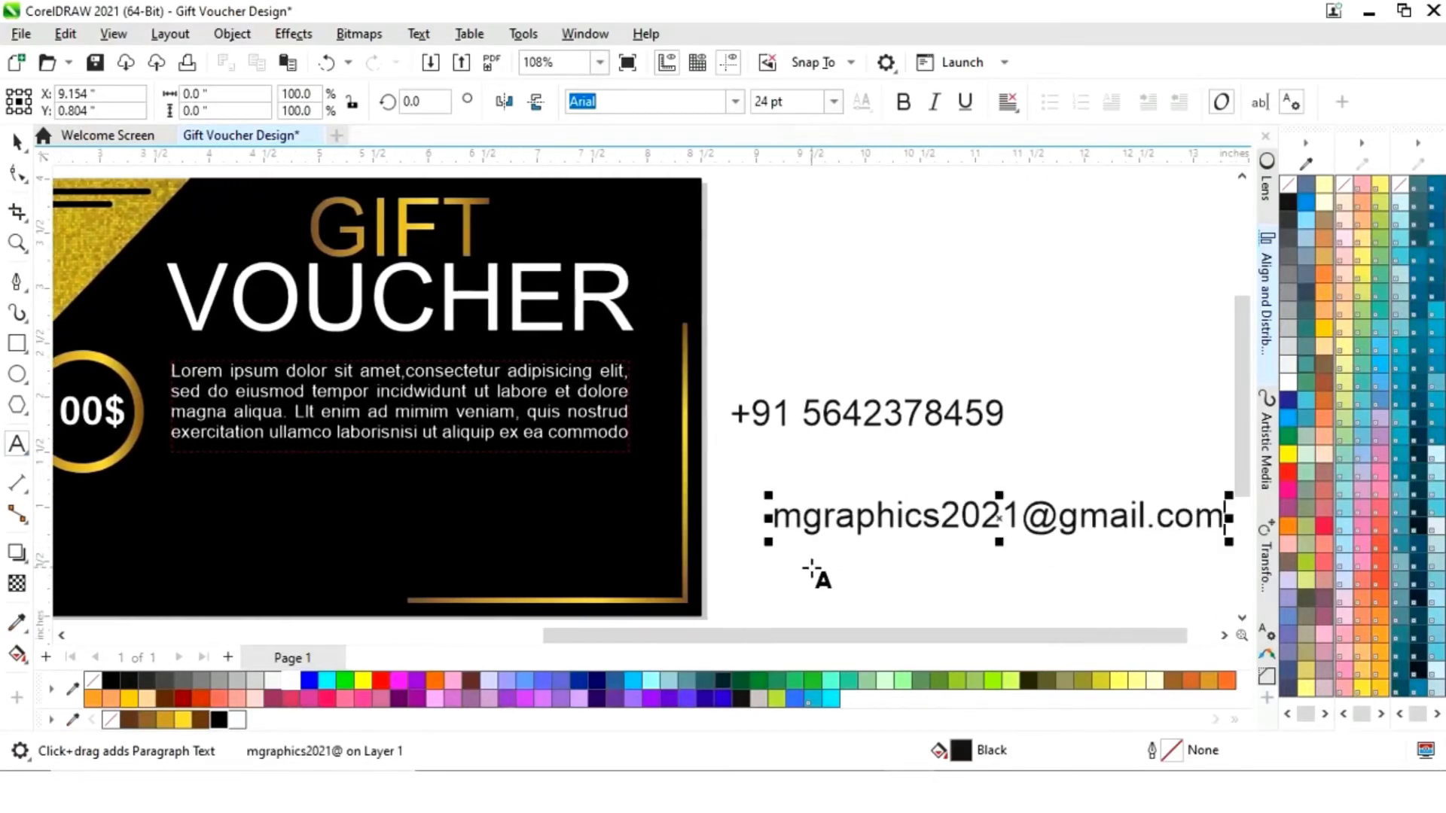
left_click(811, 569)
type("www.yourwebsite")
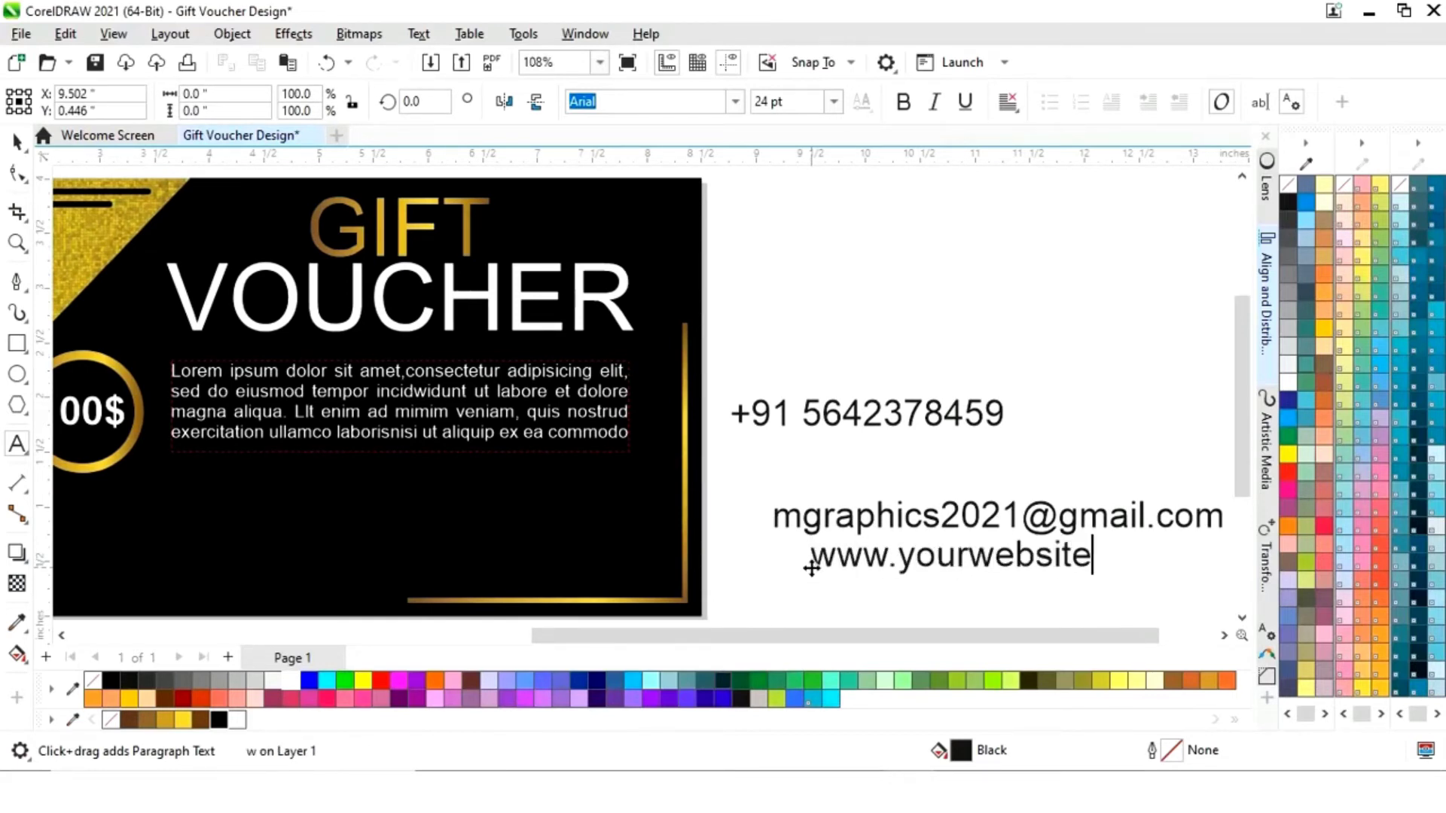
type("om")
key("ctrl+space")
- Select all three contact lines together to set their font size
left_click(736, 413)
left_click(914, 512, "shift")
left_click(955, 570, "shift")
left_click(834, 101)
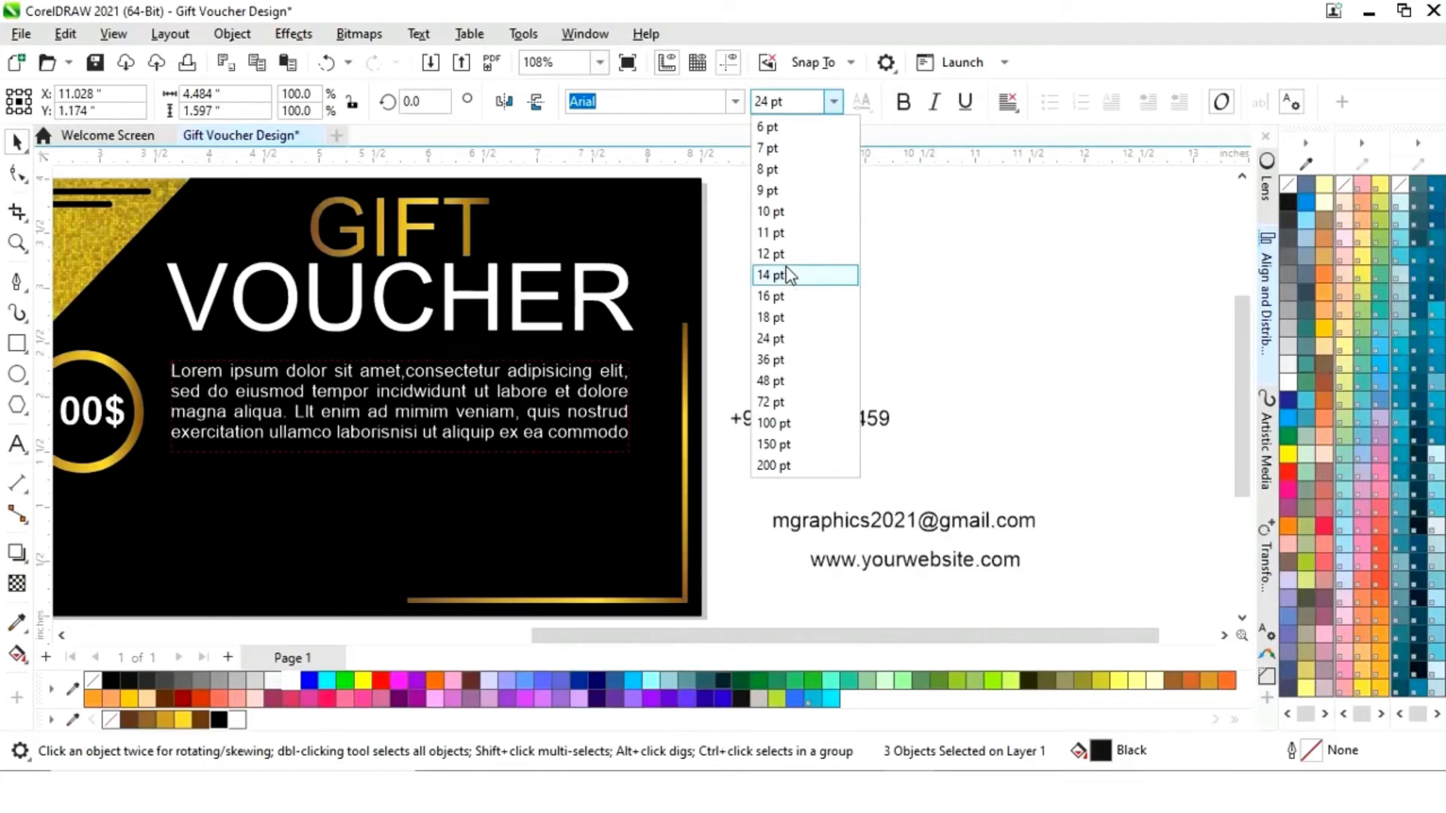
- Bring the 11 pt contact lines onto the voucher, stacking phone, email and website beside the QR code
left_click(783, 233)
left_click_drag(904, 637, 768, 636)
left_click_drag(1160, 532, 532, 586)
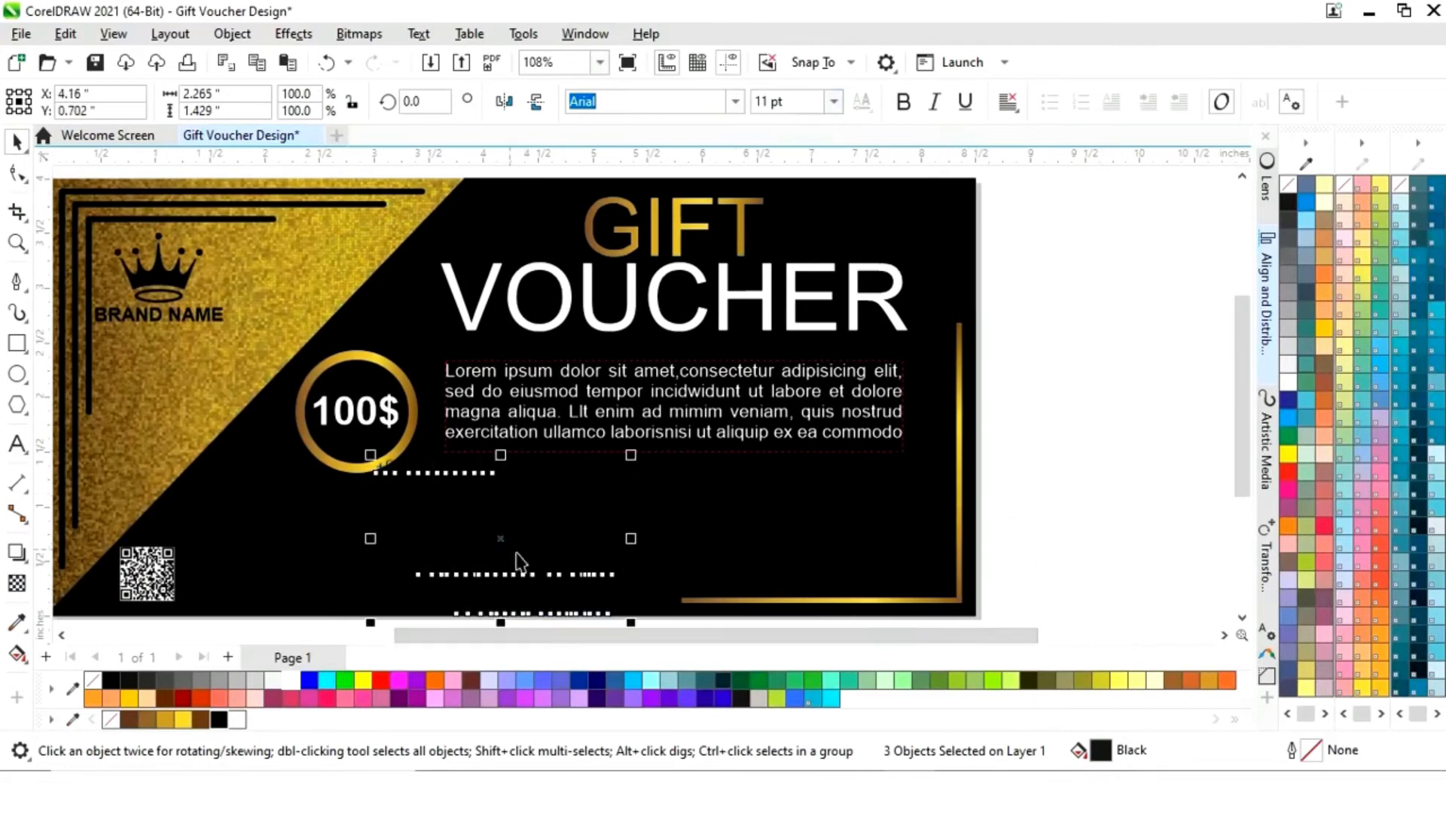
left_click(437, 467)
left_click_drag(436, 467, 248, 555)
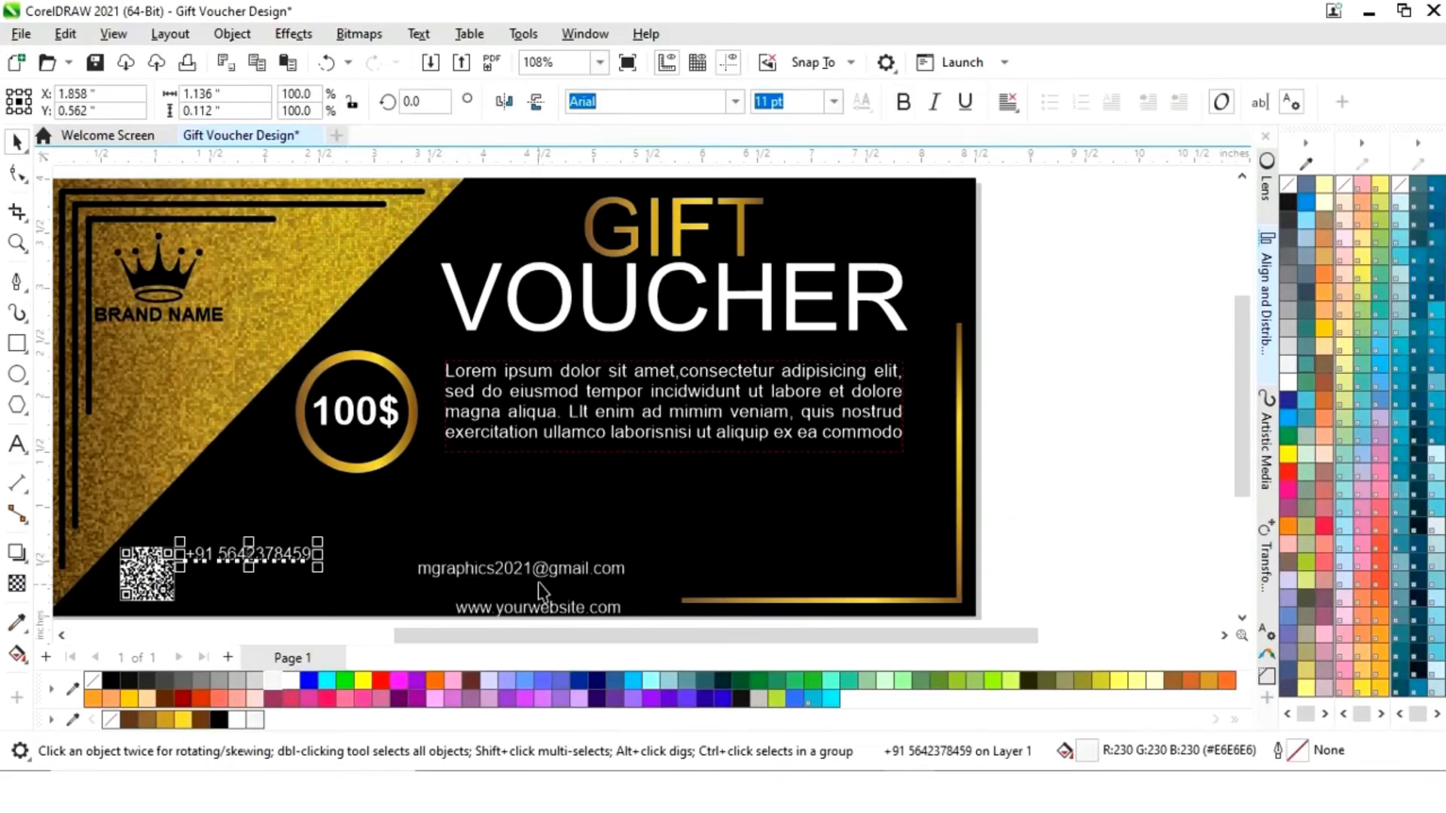
left_click(570, 572)
left_click_drag(570, 574, 346, 577)
left_click_drag(555, 608, 293, 609)
- Zoom in on the contact text and left-align the phone, email and website lines
scroll(294, 610, "left", 3)
key("z")
scroll(376, 527, "down", 1)
left_click_drag(228, 462, 588, 577)
left_click(635, 531)
left_click(645, 461, "shift")
left_click(646, 389, "shift")
left_click(1267, 336)
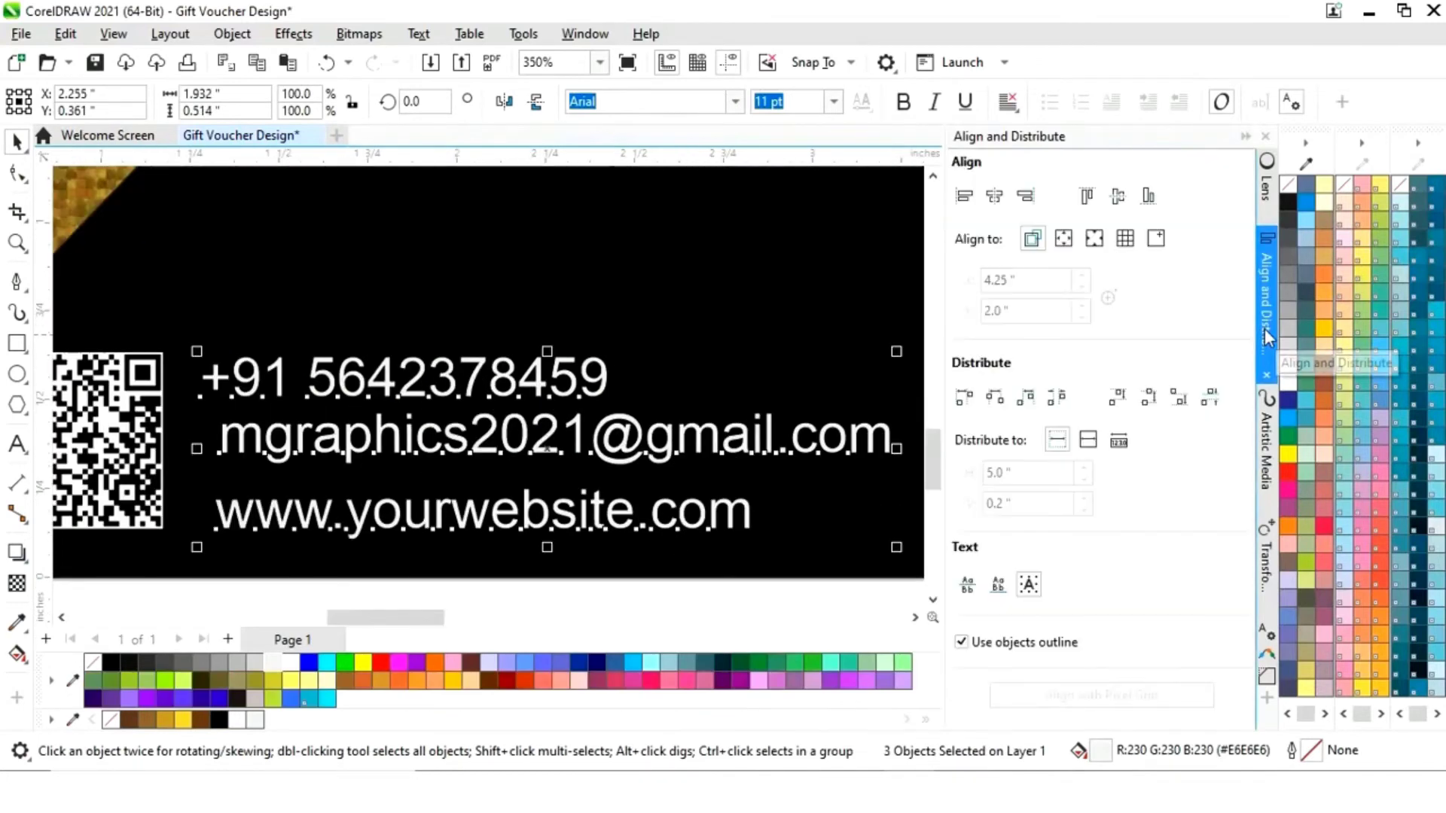
left_click(965, 205)
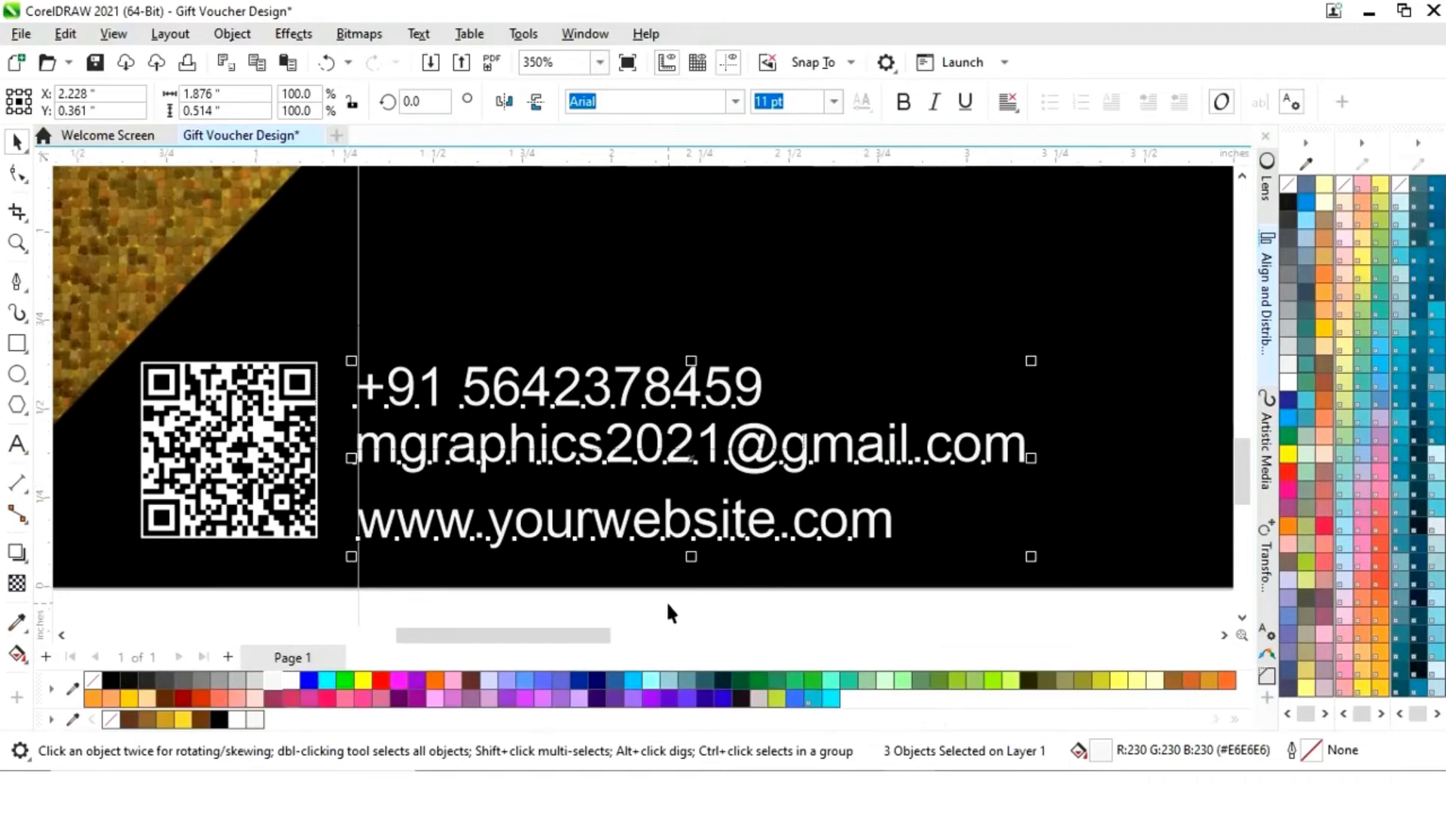
- Move the website line closer under the email, then group all three contact lines
left_click(666, 599)
left_click(597, 518)
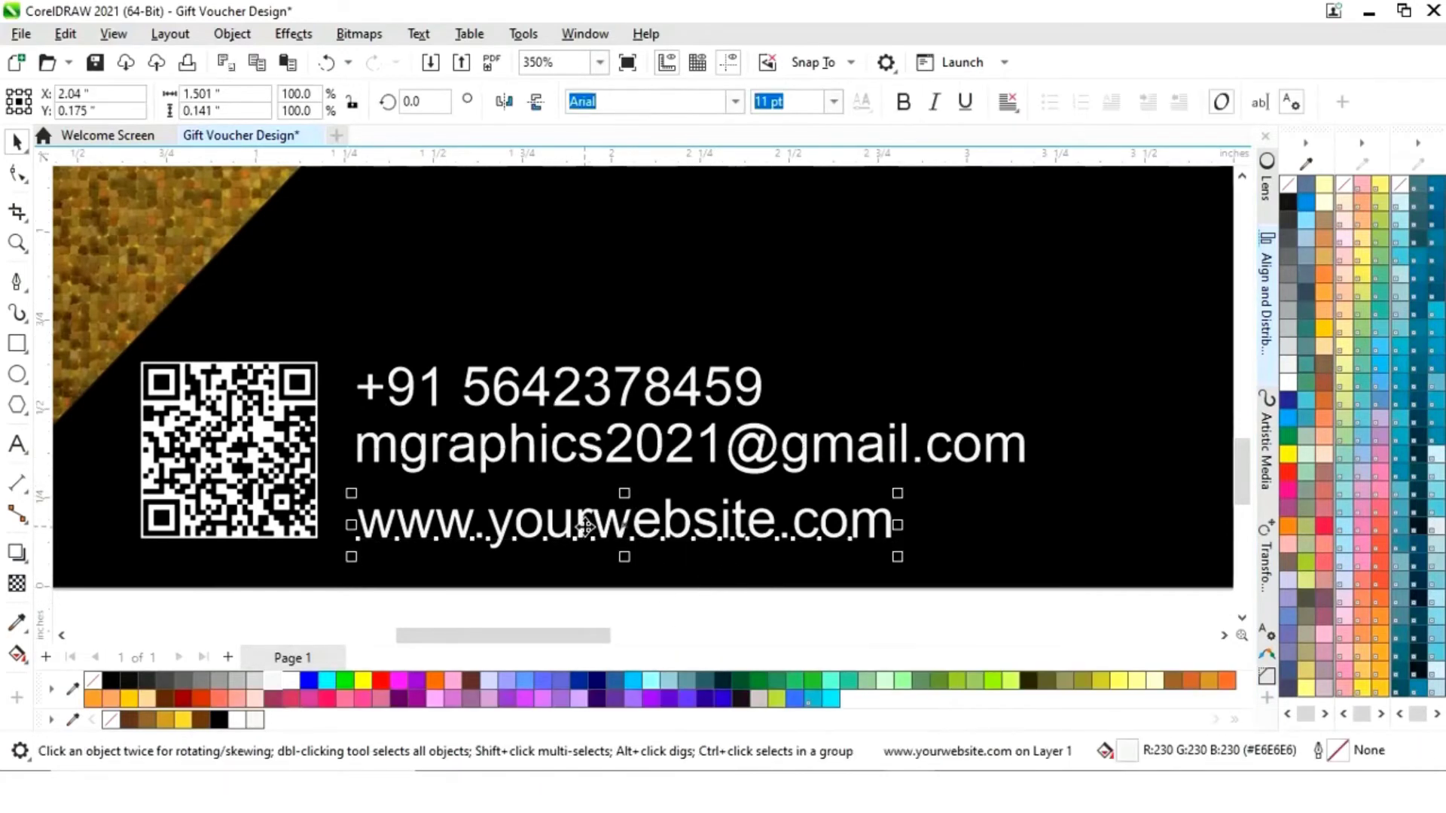
left_click_drag(595, 523, 595, 505)
left_click(602, 456, "shift")
left_click(607, 403, "shift")
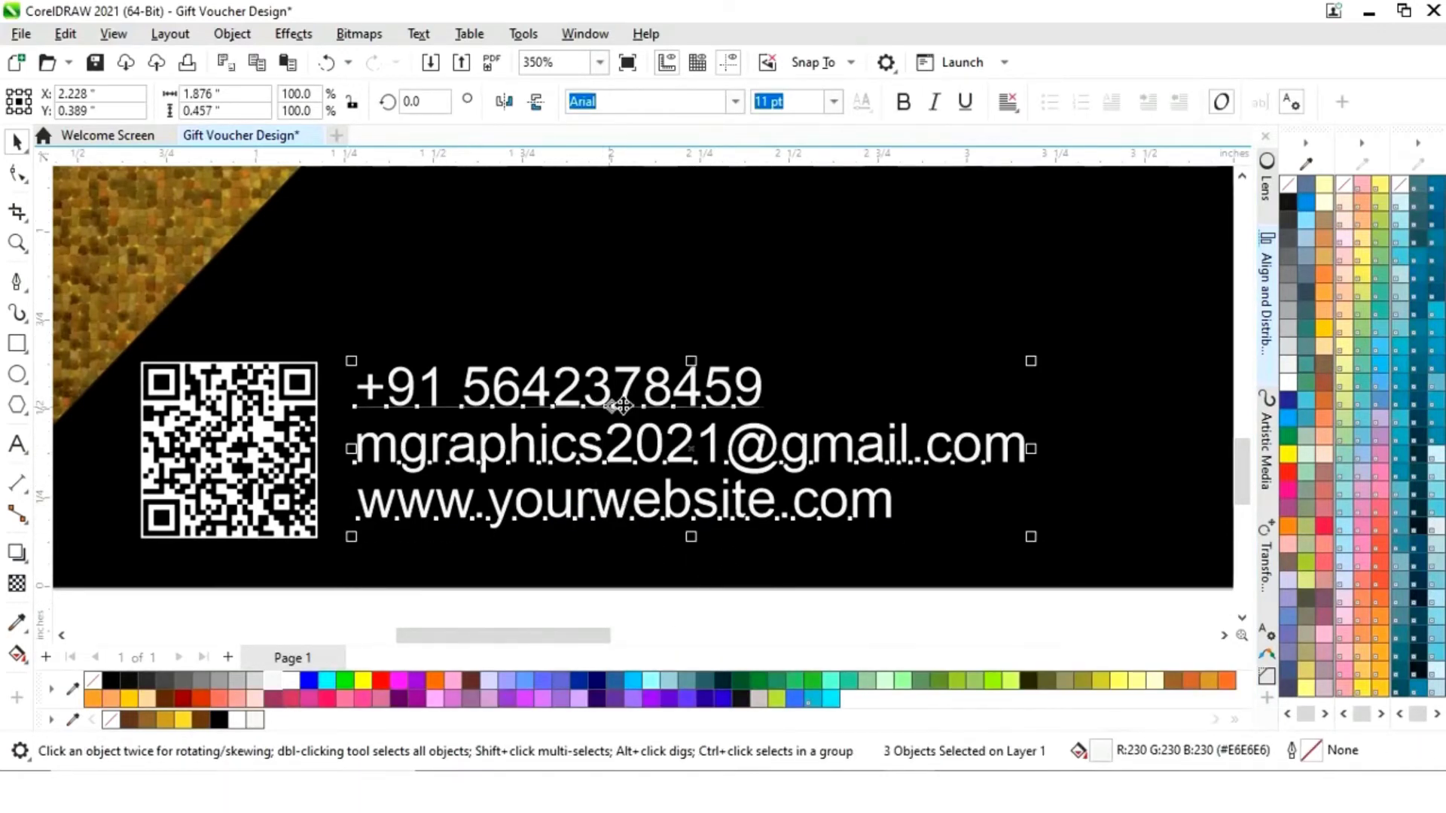
key("ctrl+g")
- Review alignment of the contact group with the QR code, then zoom out to the whole voucher
left_click(269, 482, "shift")
left_click(1268, 301)
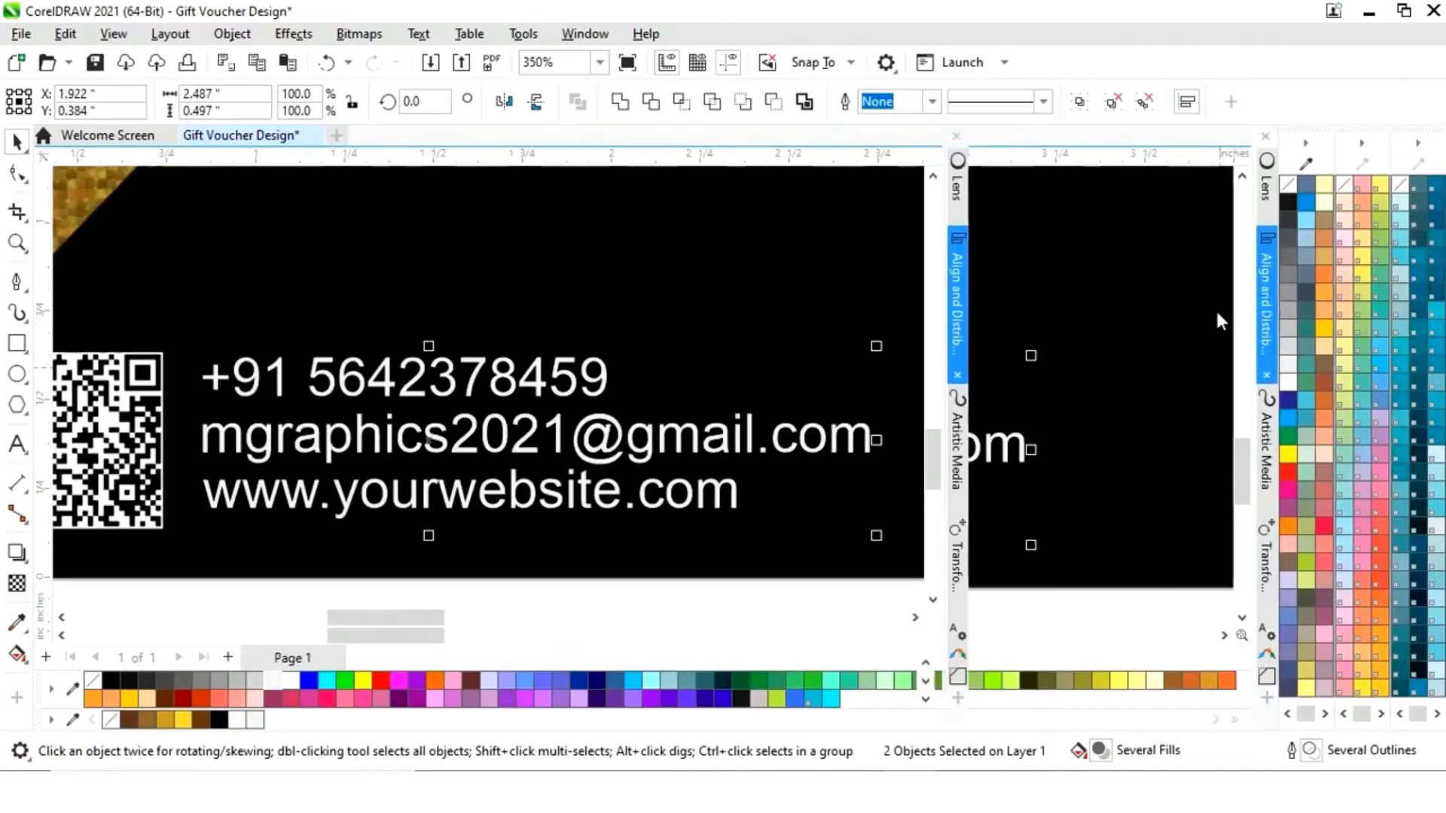
left_click(1265, 136)
key("shift+F4")
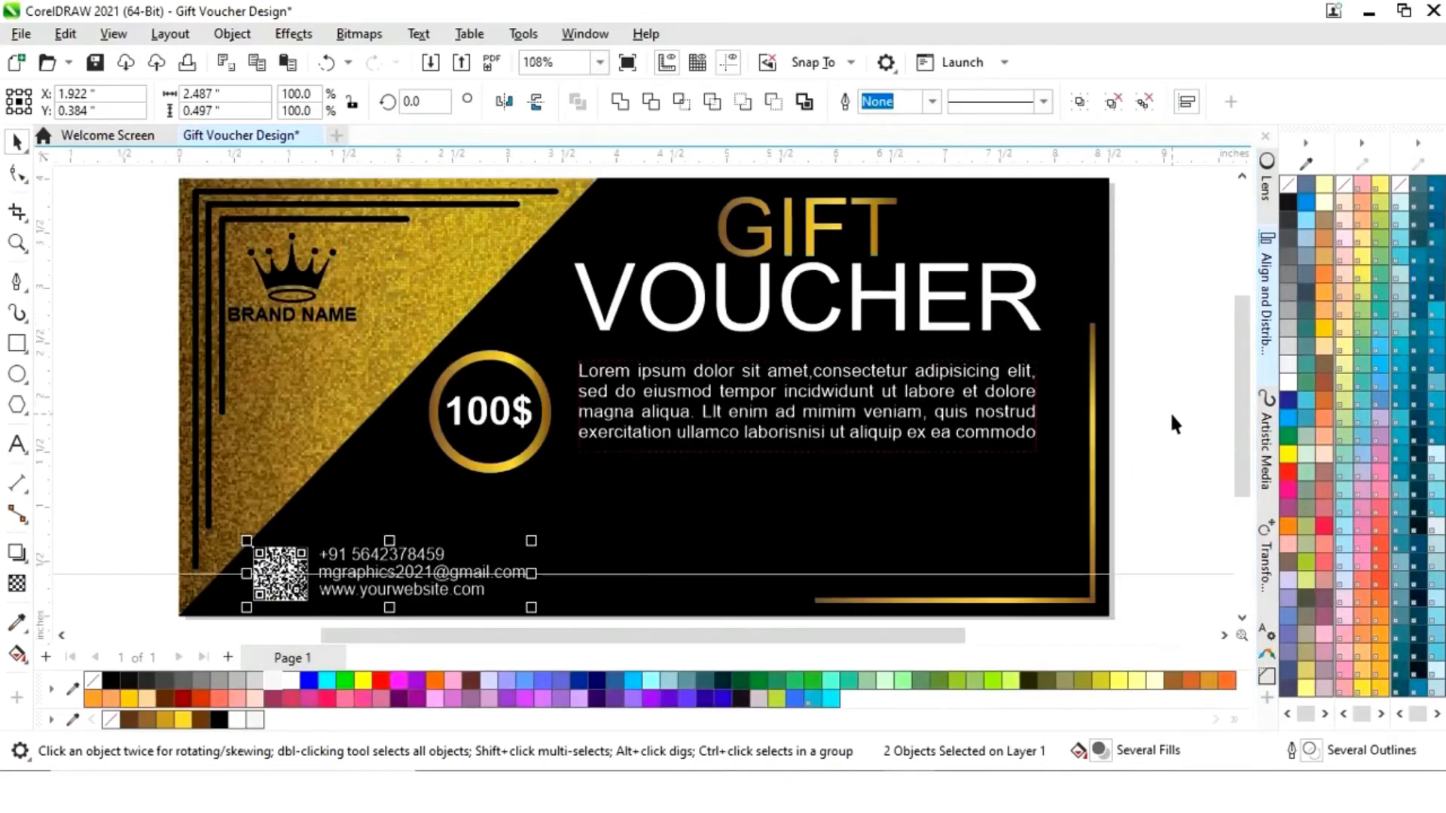
left_click(1172, 412)
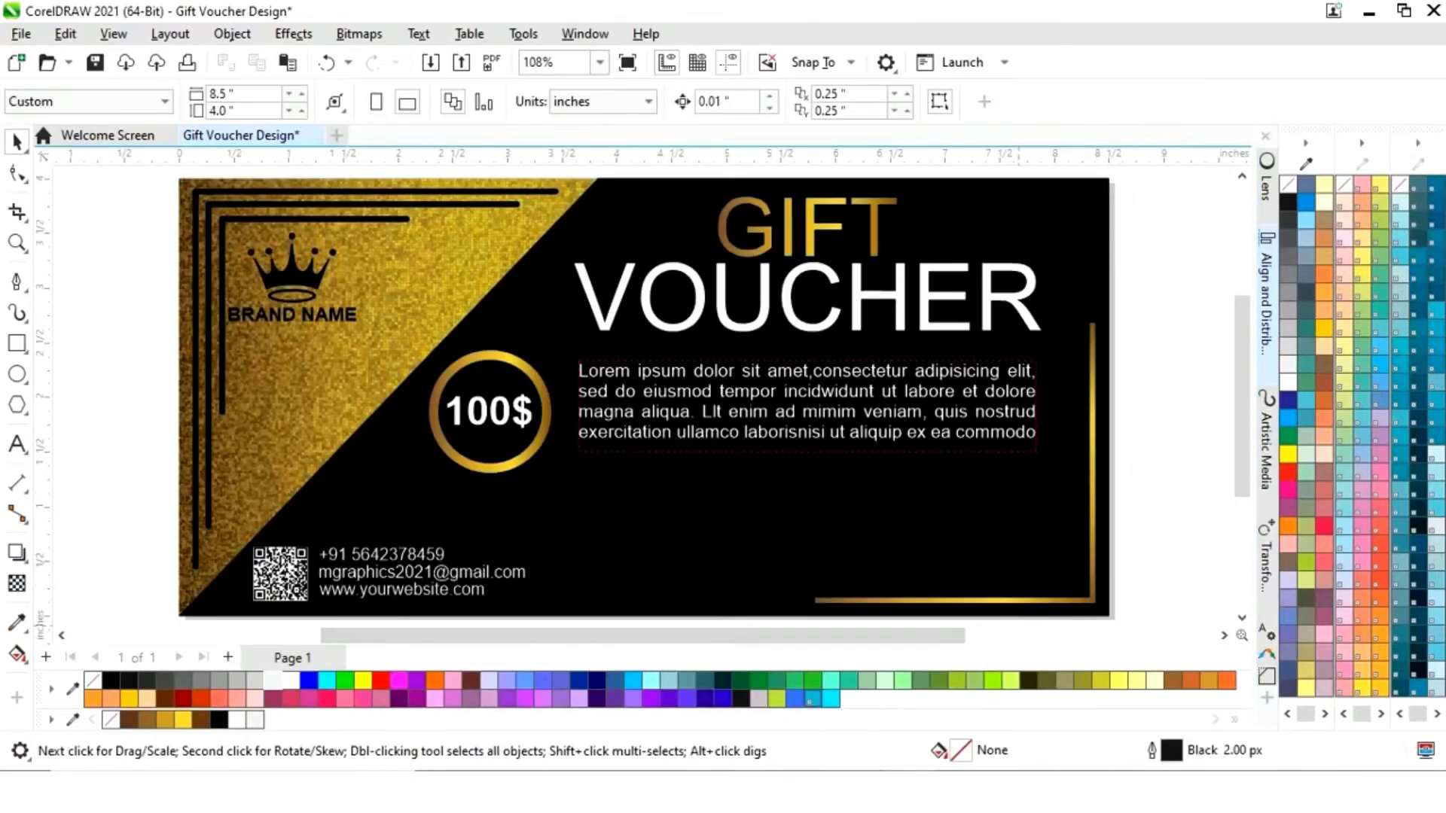
- Import the floral JPG from the Images folder onto the CorelDRAW canvas
key("alt+Tab")
left_click_drag(881, 324, 132, 414)
left_click(1227, 16)
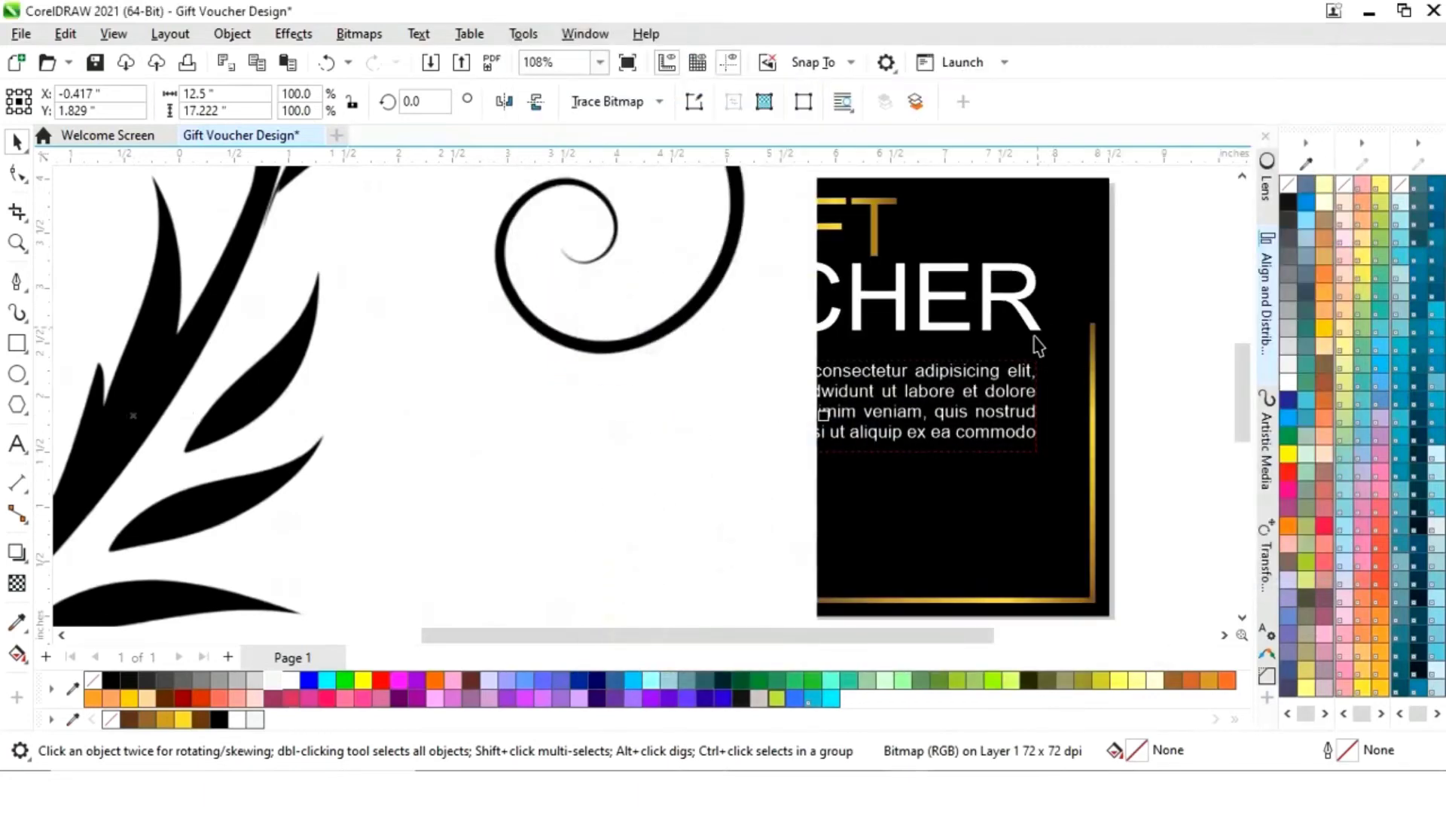
- Scale the floral image down to about 24% and set it beside the voucher
scroll(1032, 346, "down", 5)
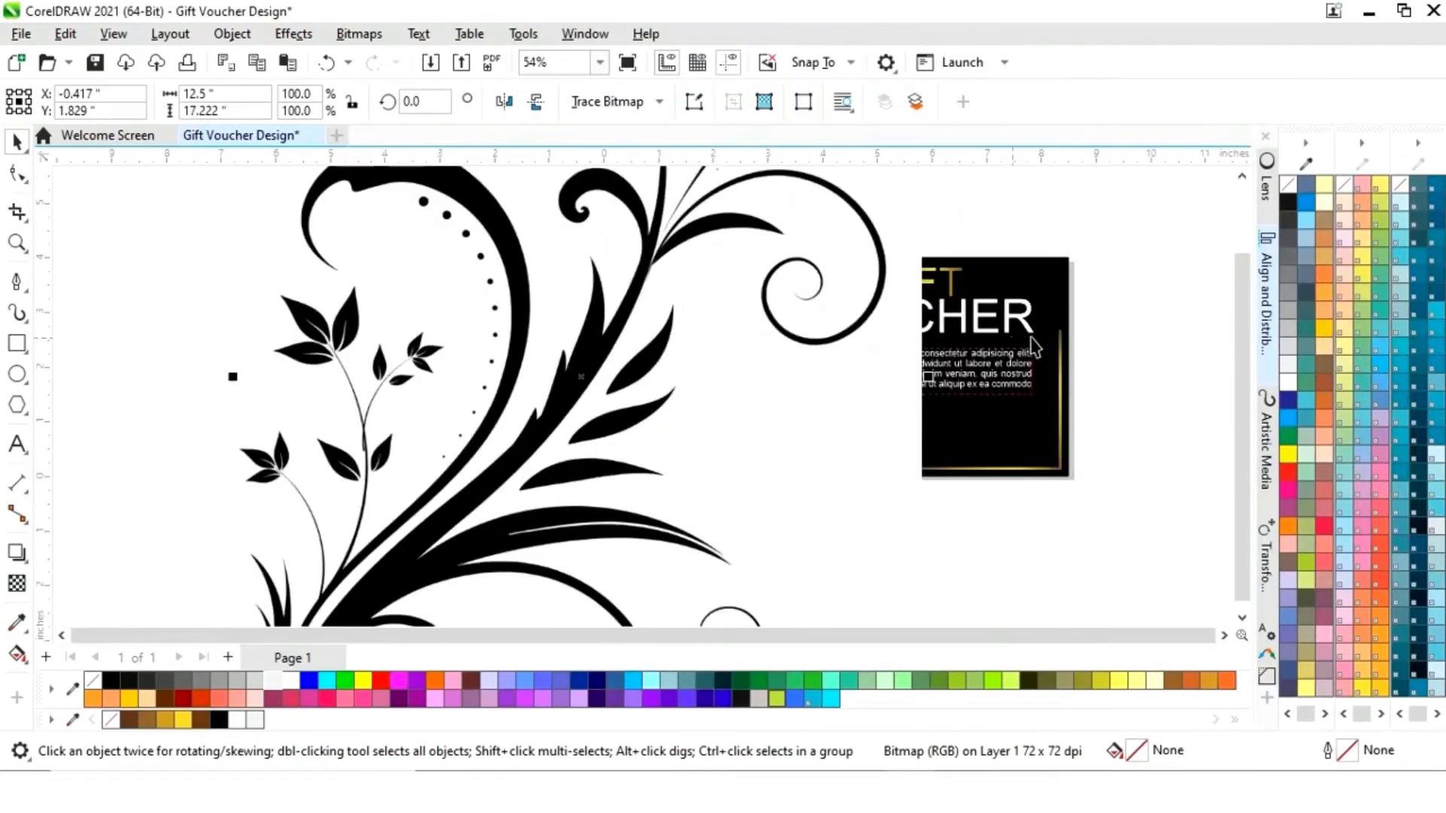
left_click_drag(1010, 225, 906, 365)
left_click_drag(878, 424, 1114, 360)
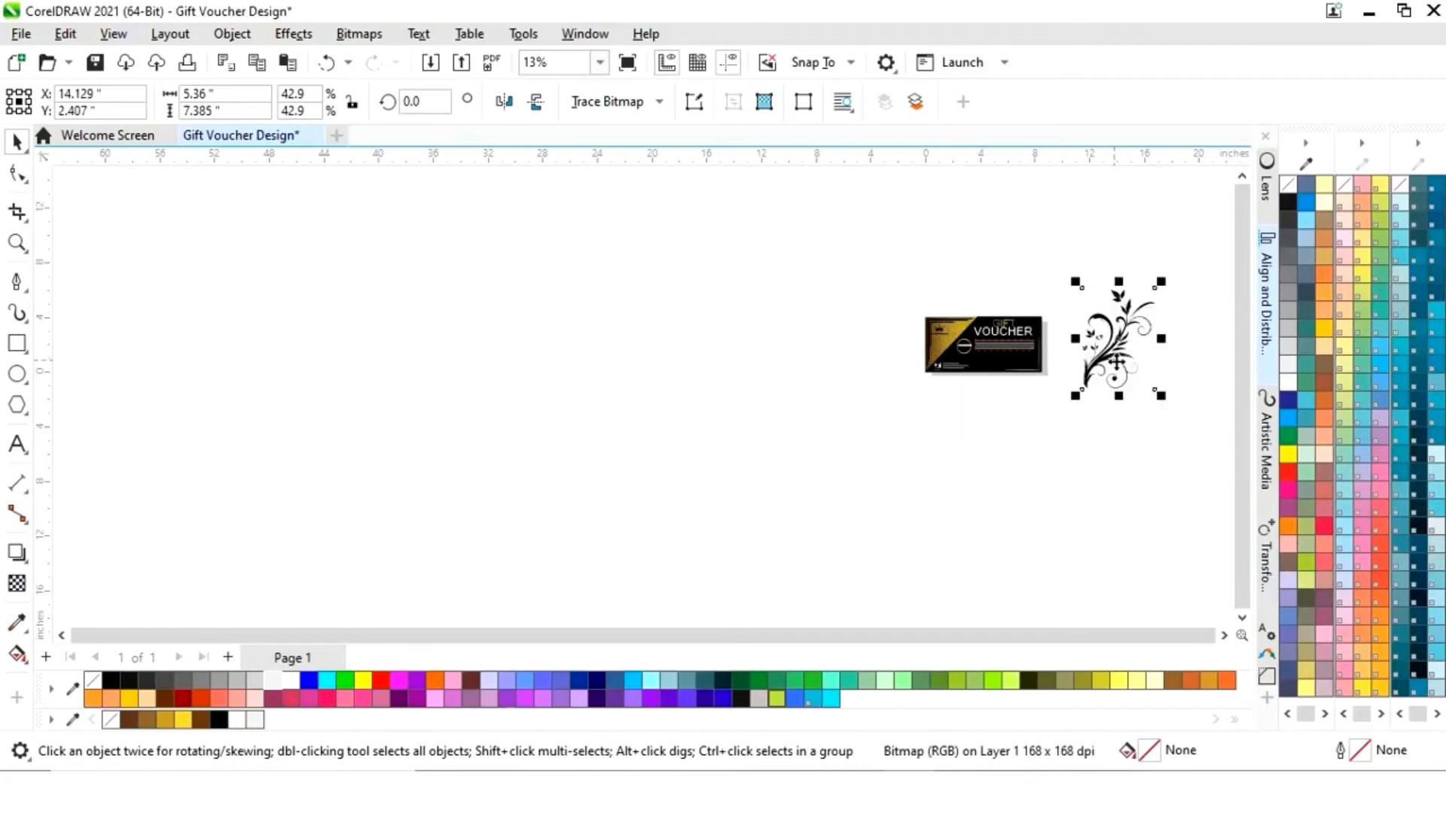
scroll(1114, 369, "up", 4)
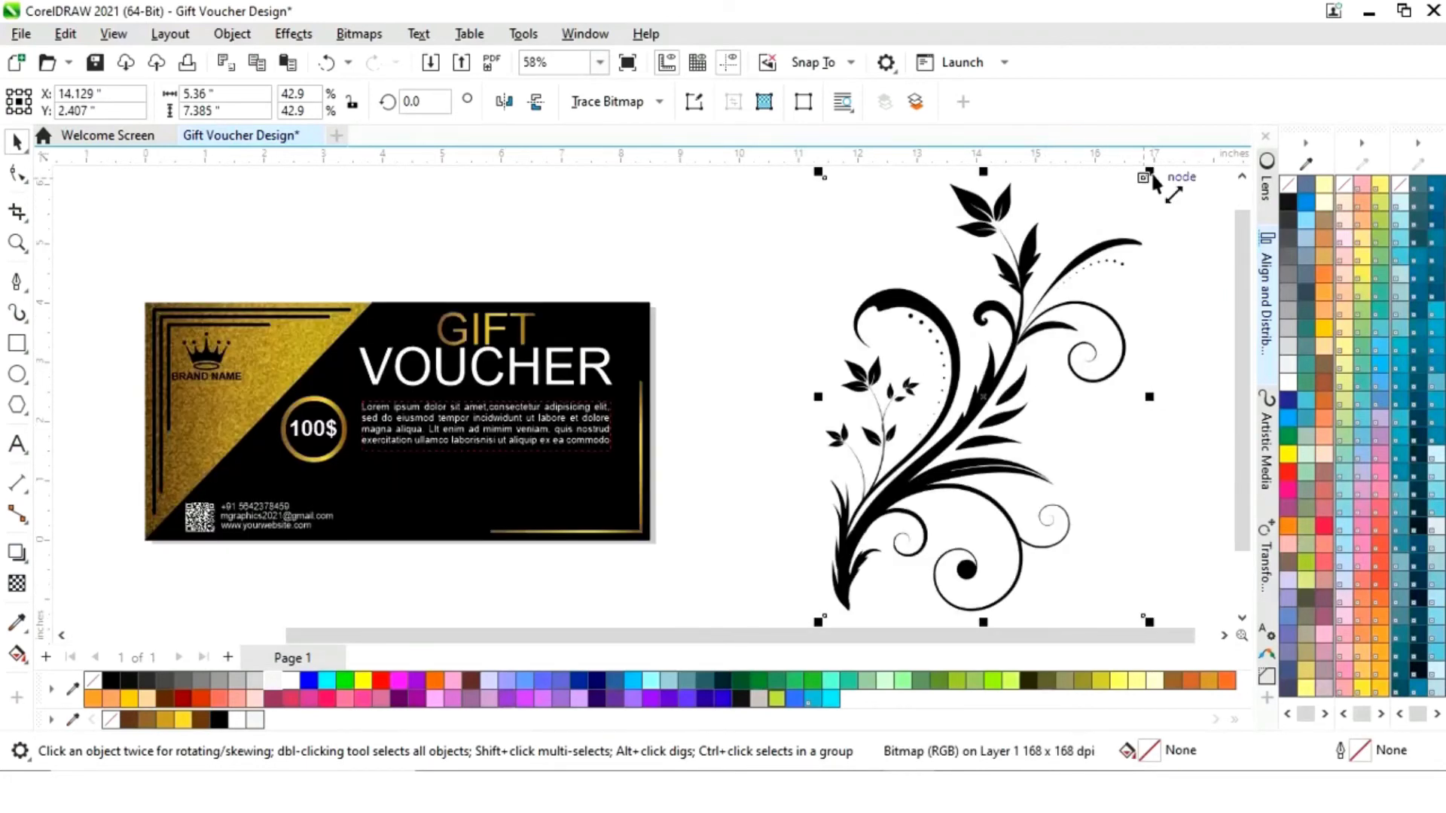
left_click_drag(1142, 178, 1008, 371)
left_click_drag(914, 493, 812, 425)
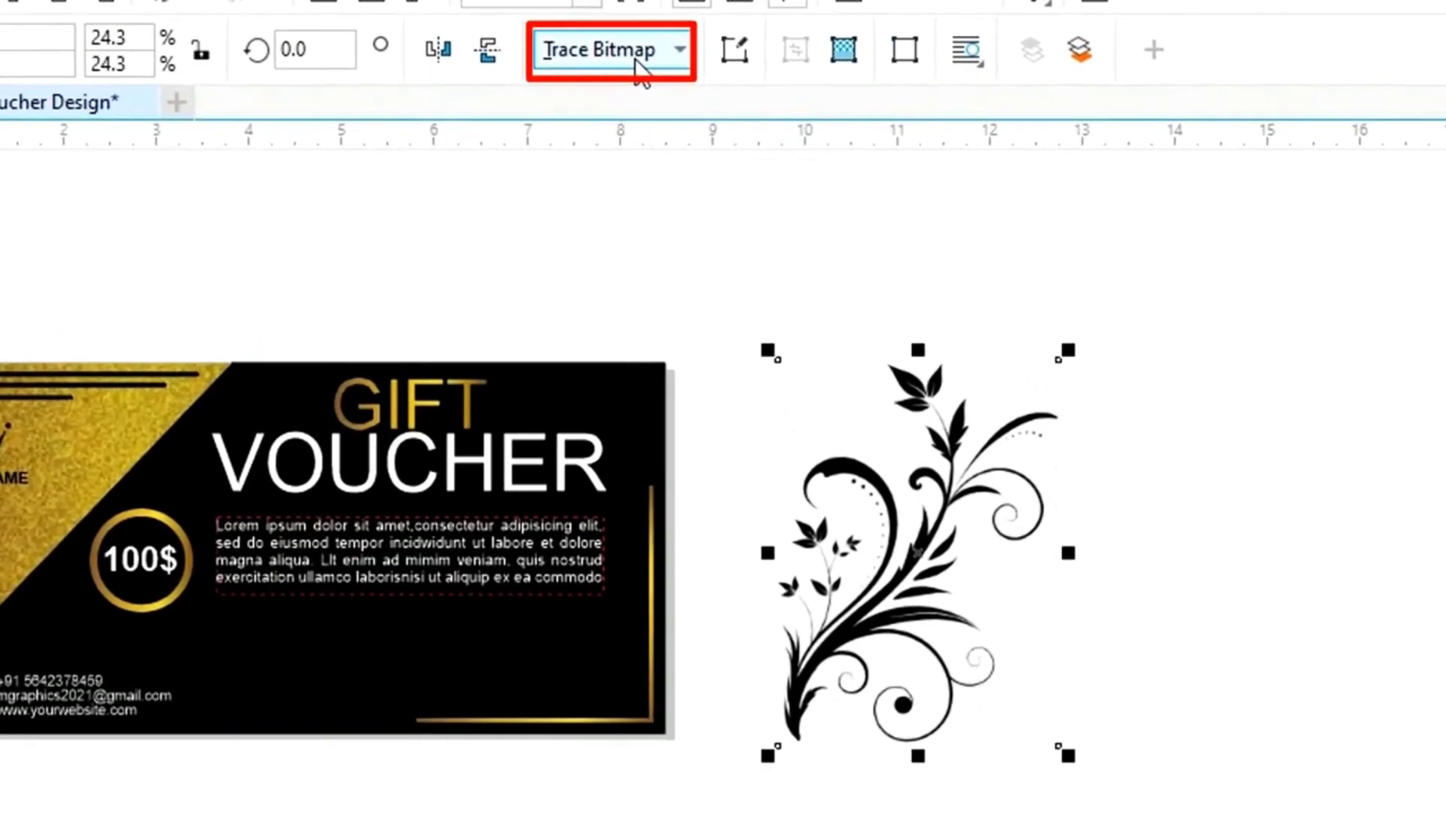
- Trace the floral bitmap with Outline Trace > Logo and accept the PowerTRACE result
left_click(679, 49)
mouse_move(687, 178)
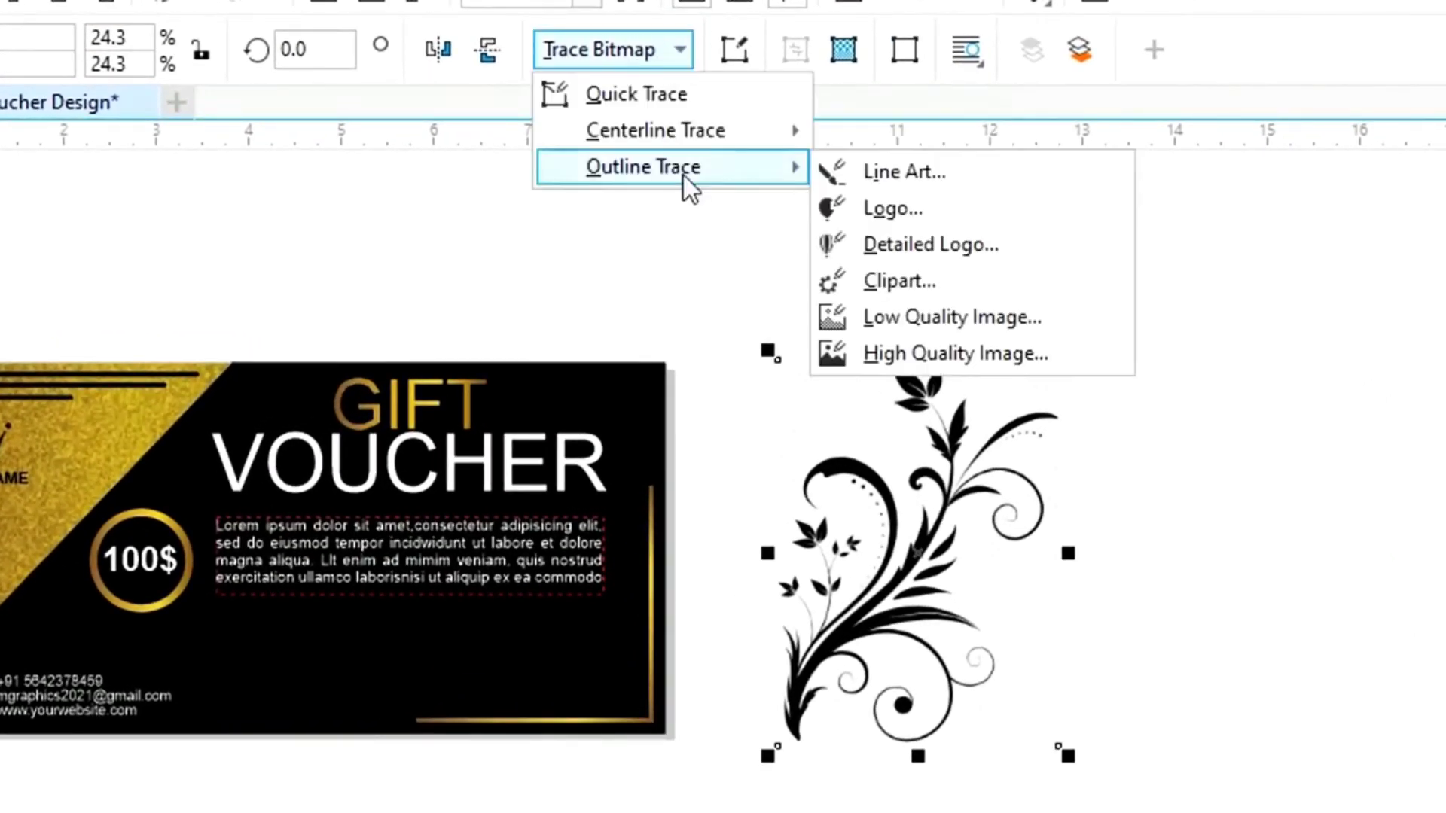
left_click(892, 209)
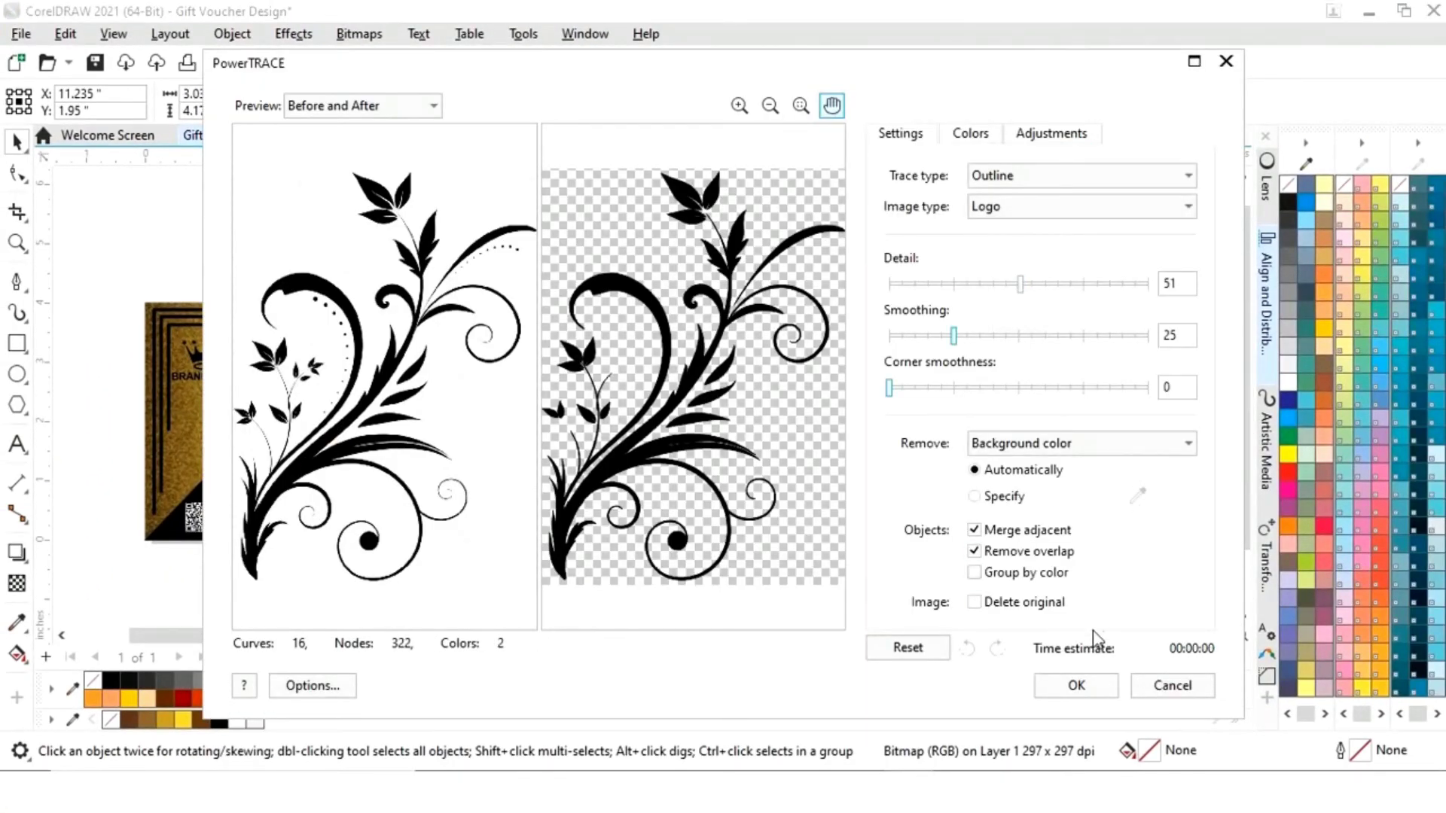
left_click(1080, 686)
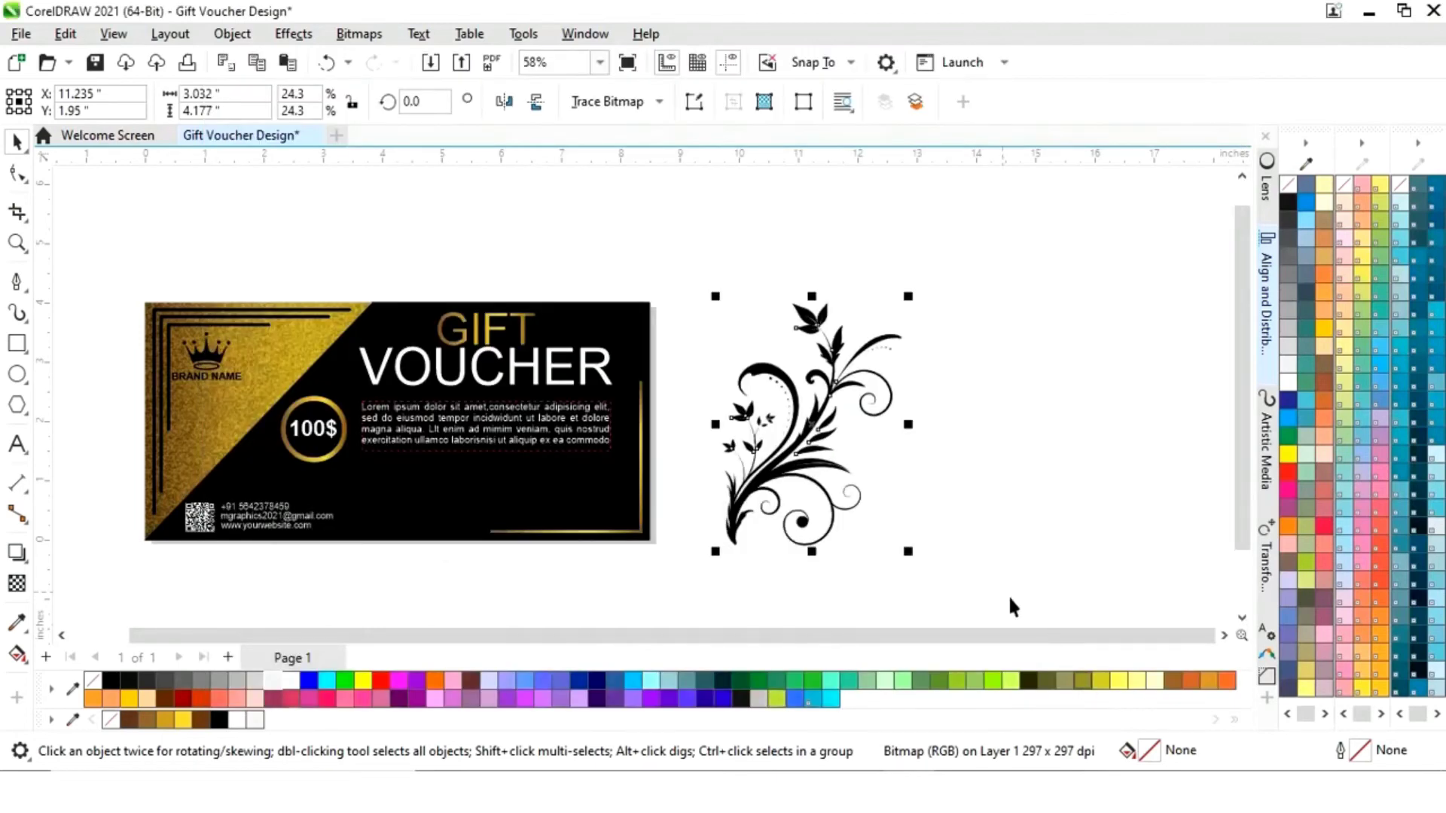
- Move the traced floral aside and delete the original floral bitmap
mouse_move(816, 427)
left_mouse_down()
mouse_move(1082, 437)
mouse_move(1077, 455)
left_mouse_up()
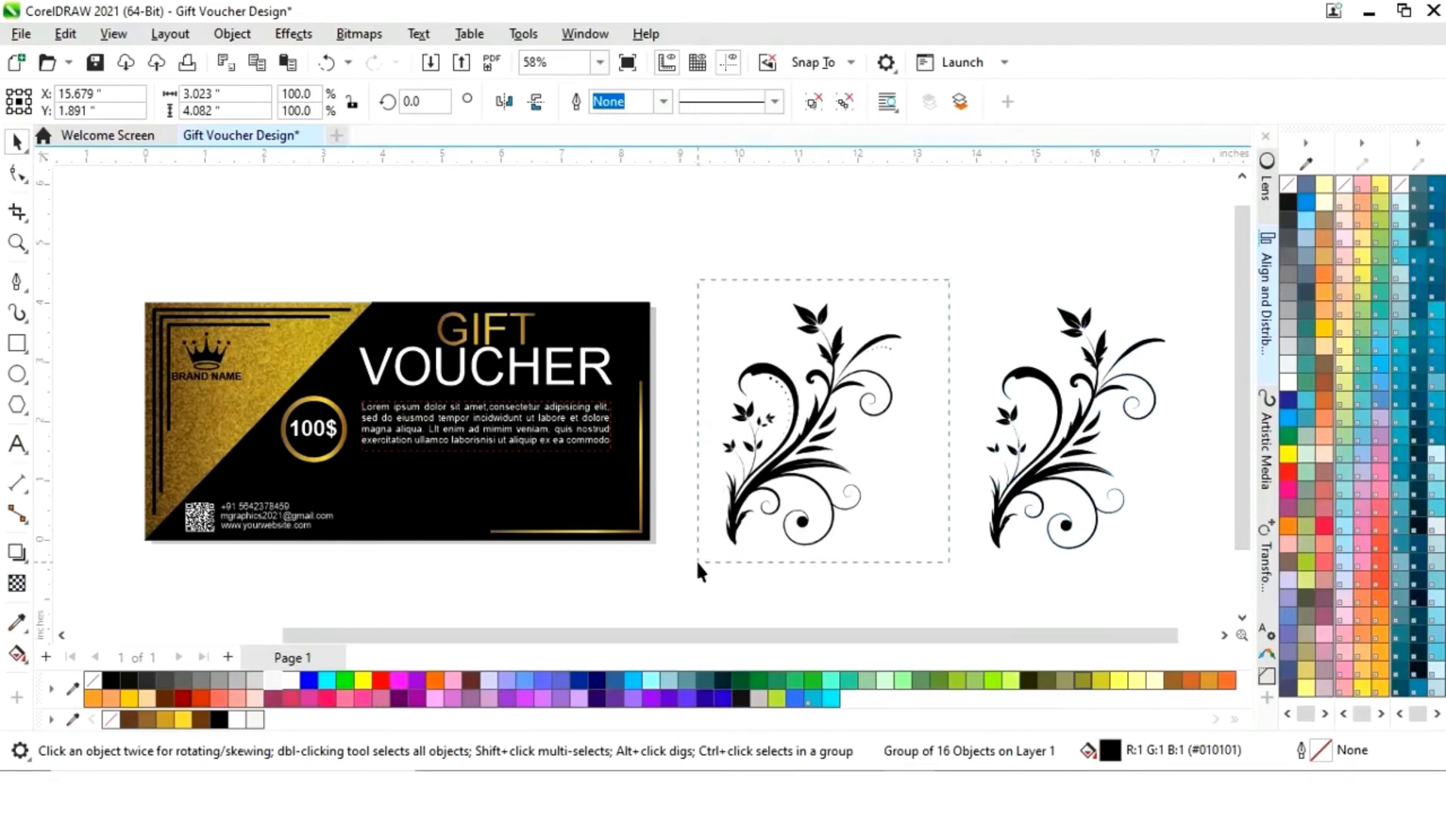
left_click(742, 548)
key("Delete")
- Shrink the traced floral to about 59% and place it beside the voucher's left edge
left_click(1068, 481)
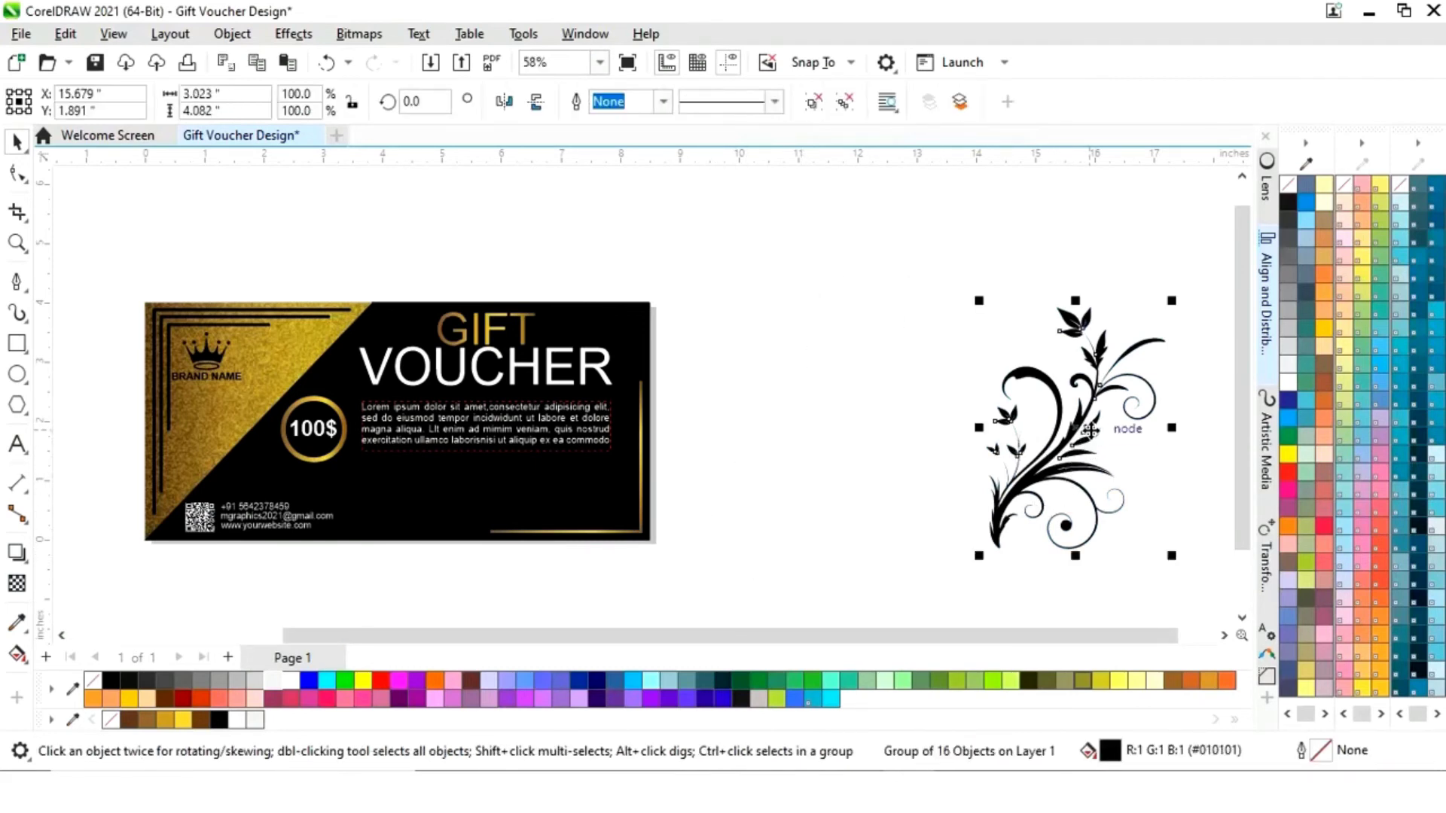
left_click_drag(1172, 301, 1098, 400)
left_click_drag(1006, 502, 75, 455)
scroll(75, 455, "up", 2)
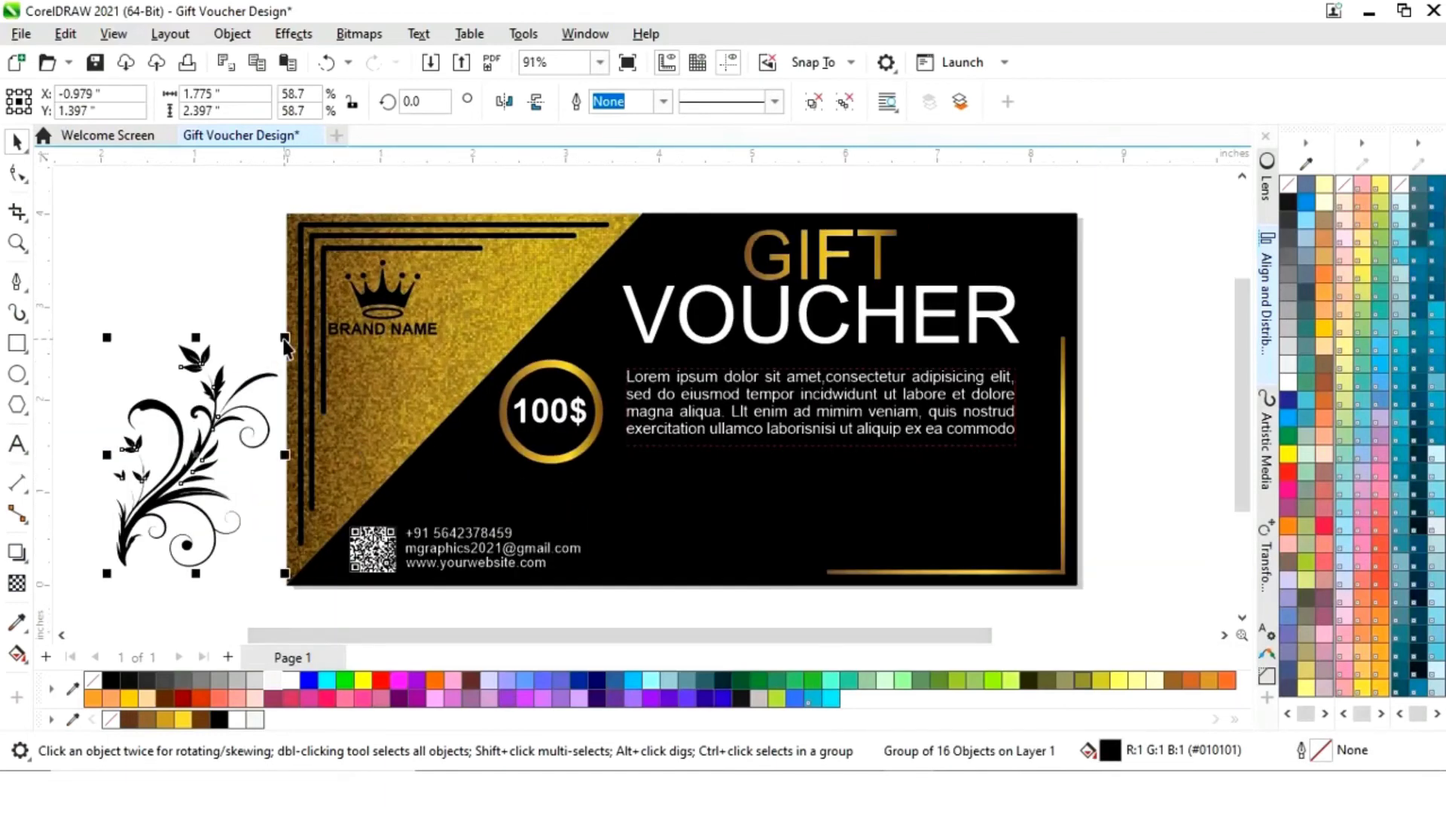
left_click_drag(199, 435, 195, 406)
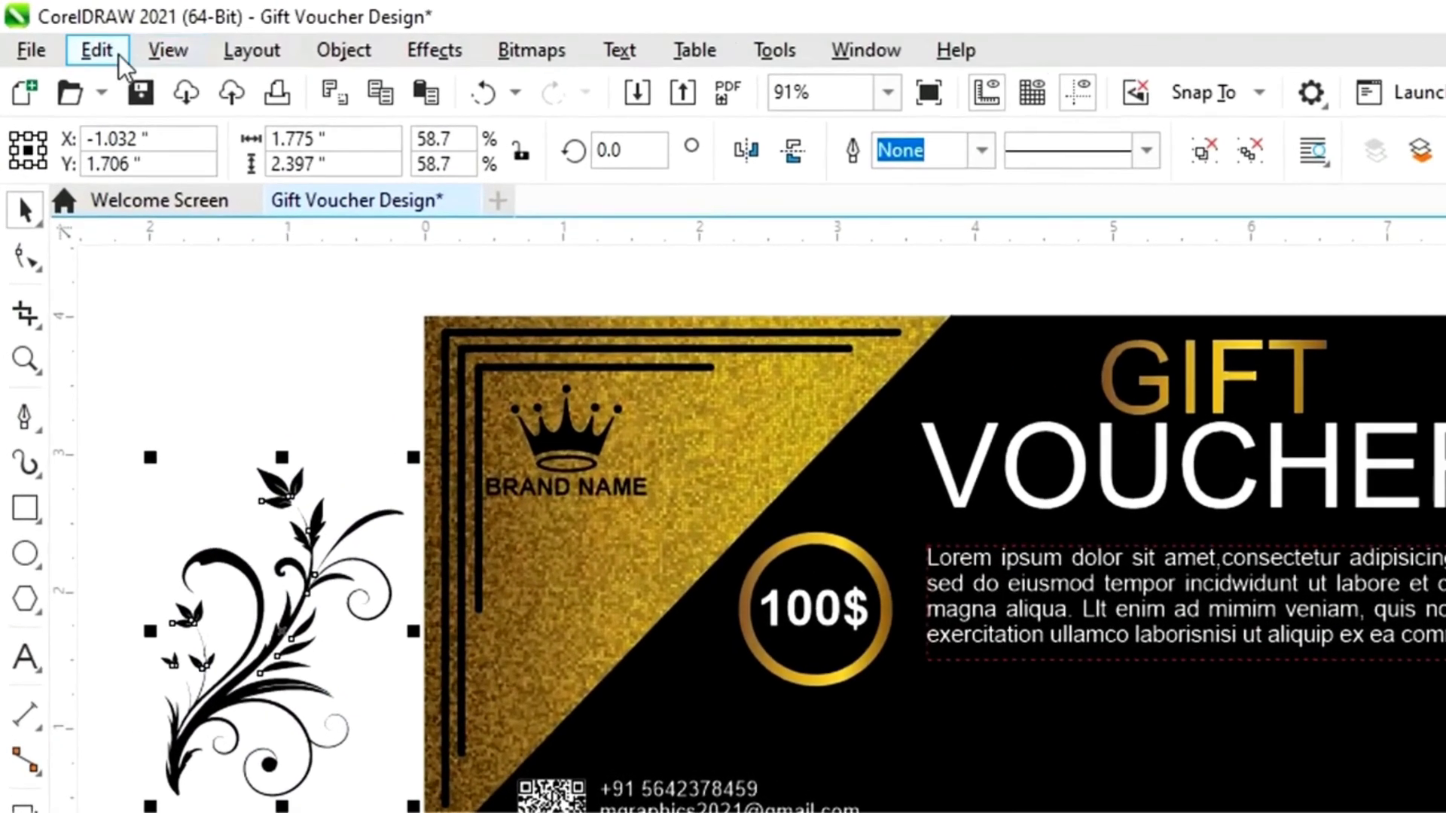
- Copy the gold fill from the word GIFT onto the floral with Copy Properties From
left_click(67, 34)
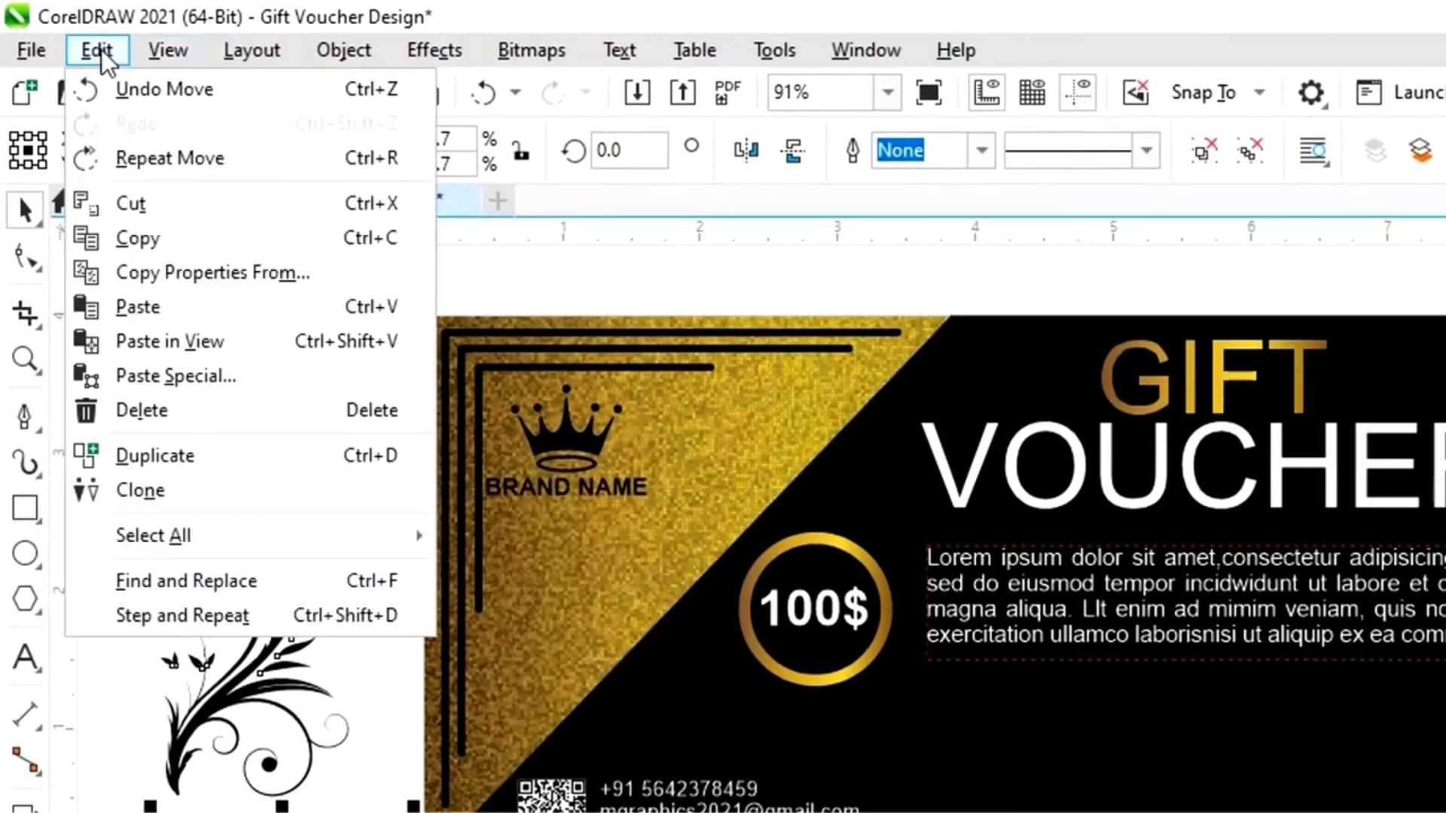
left_click(165, 277)
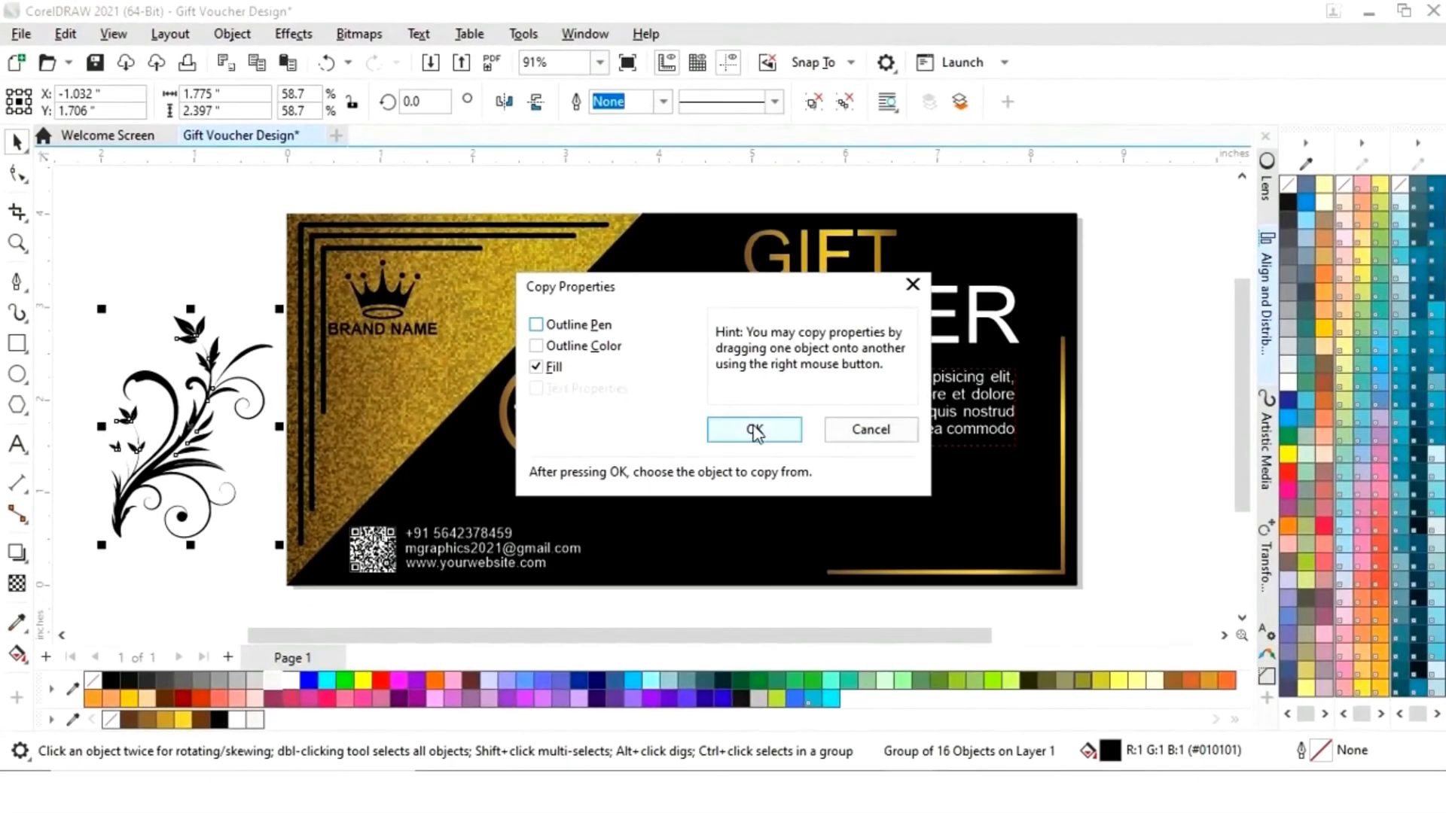
left_click(754, 430)
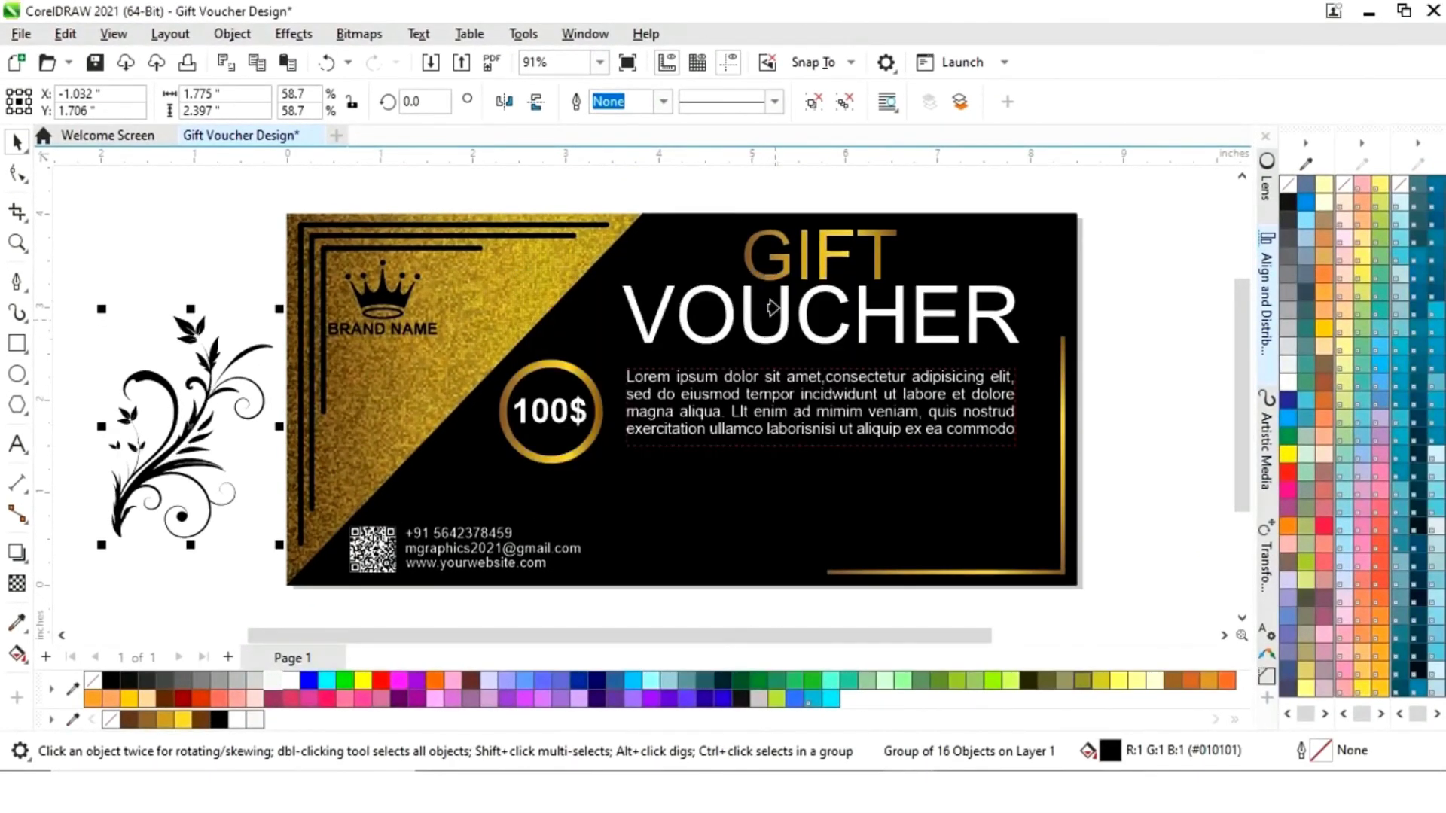
left_click(778, 262)
- Scale the gold floral to about 44%, rotate it to roughly 302°, and place it below the paragraph
left_click_drag(207, 445, 735, 504)
left_click_drag(846, 389, 798, 439)
left_click_drag(687, 529, 666, 502)
left_click(666, 502)
left_click_drag(777, 413, 783, 445)
left_click_drag(719, 510, 820, 450)
left_click_drag(884, 501, 936, 581)
left_click(814, 488)
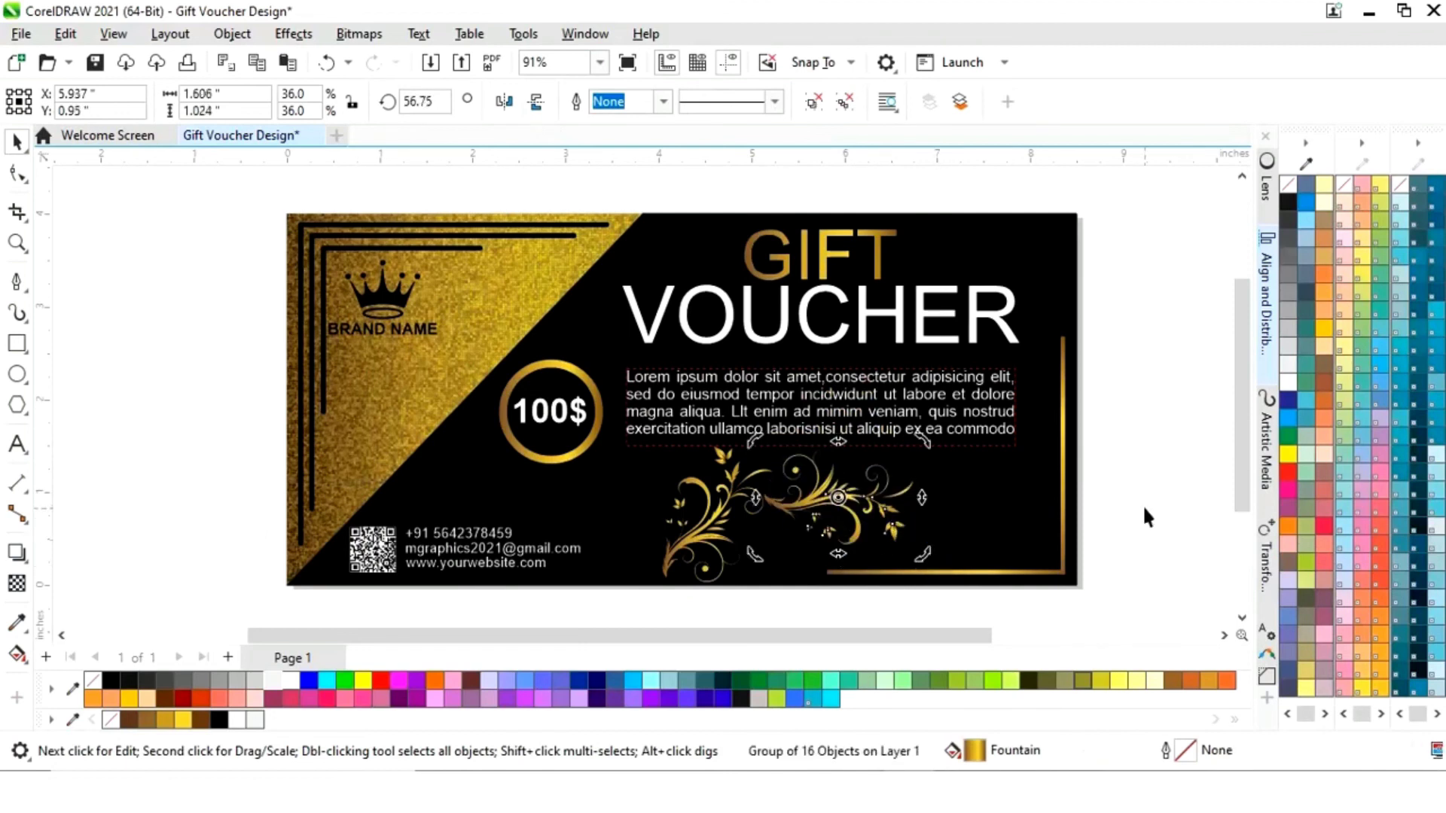
left_click(857, 493)
left_click_drag(857, 493, 936, 500)
- Nudge the contact-text group slightly down and left
left_click(1134, 515)
scroll(1045, 517, "up", 1)
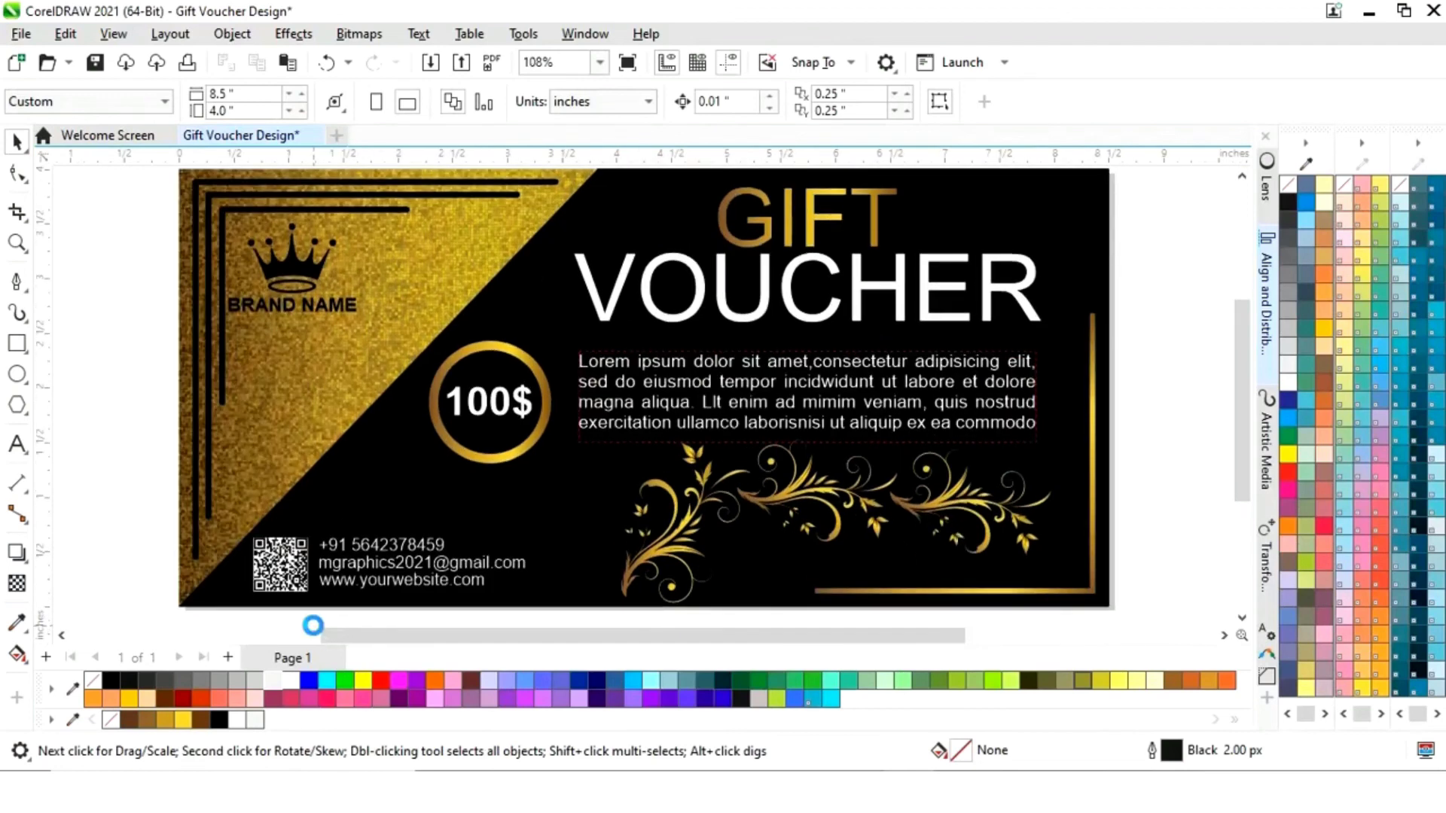
left_click(422, 564)
left_click_drag(516, 533, 511, 538)
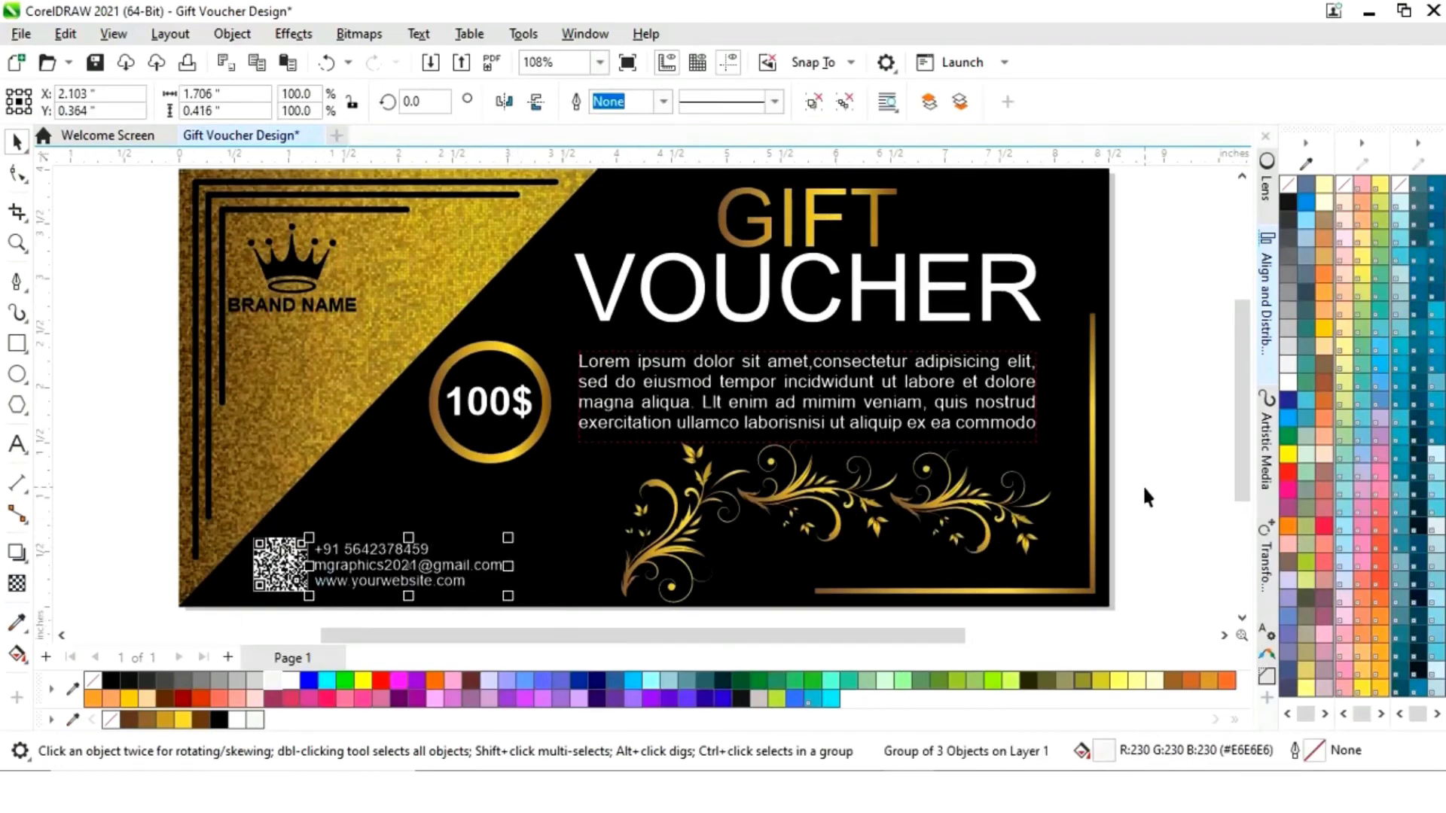